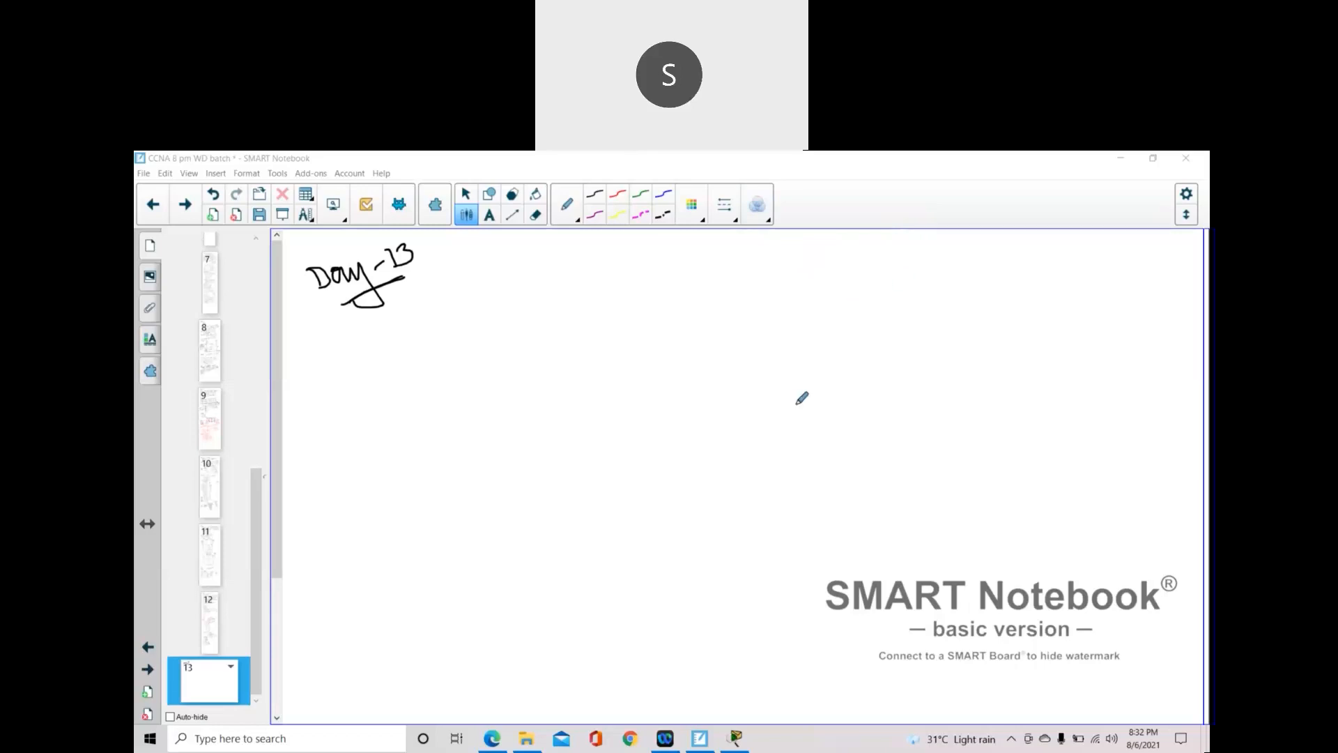
- Select the page 12 thumbnail to return to the Day-12 notes on configuration modes
click(213, 619)
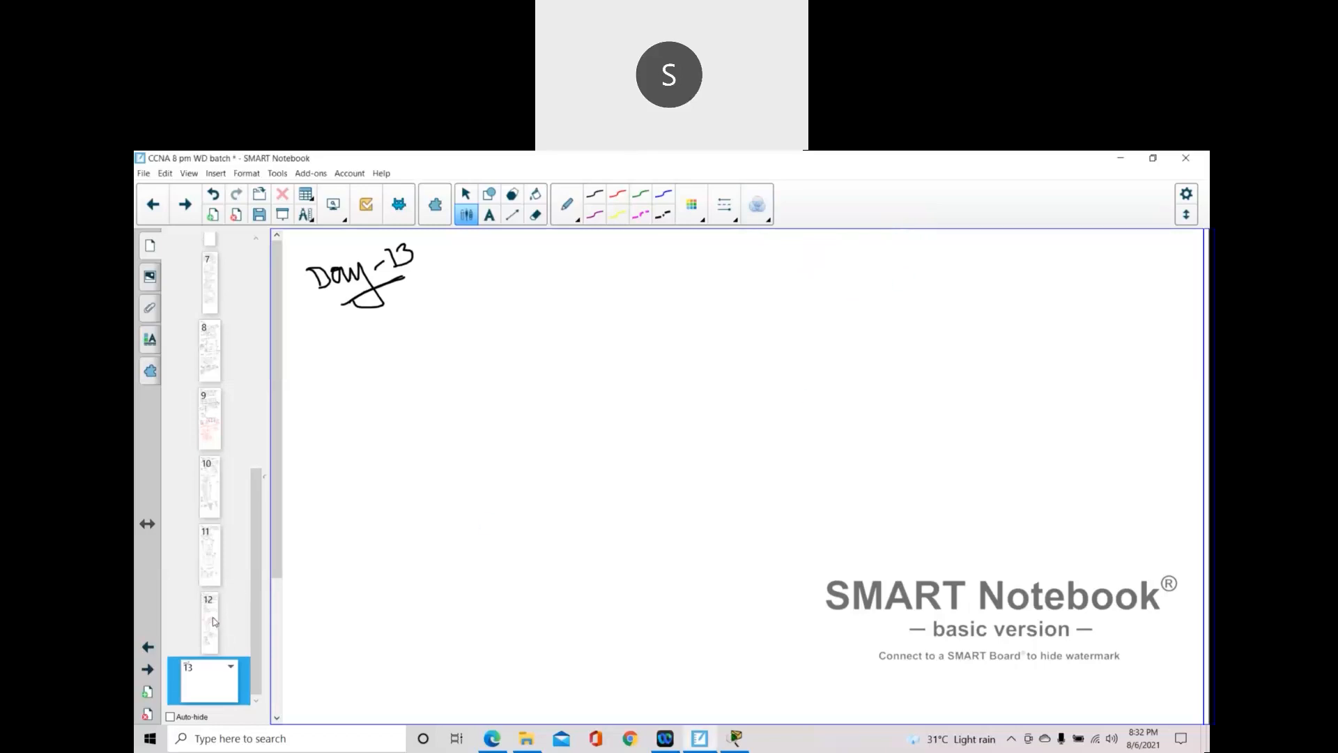
click(213, 621)
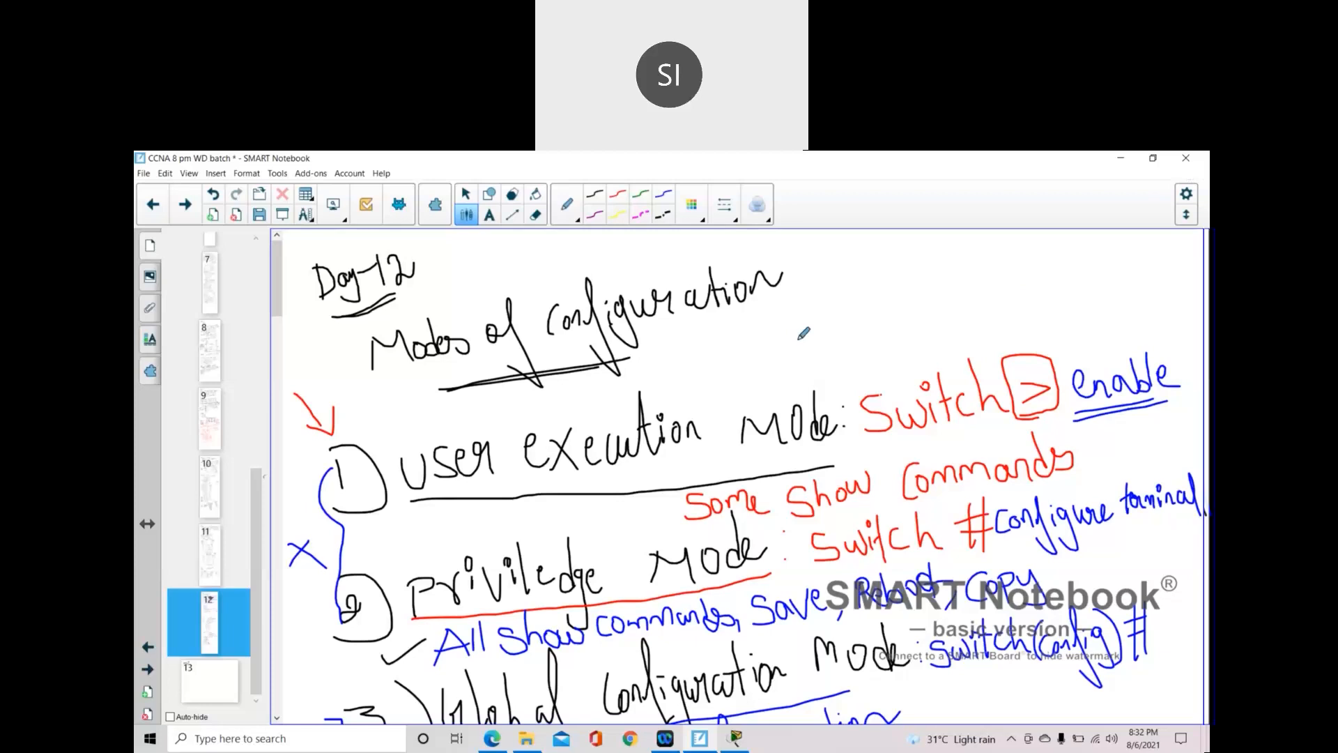
scroll(804, 334, down, 5)
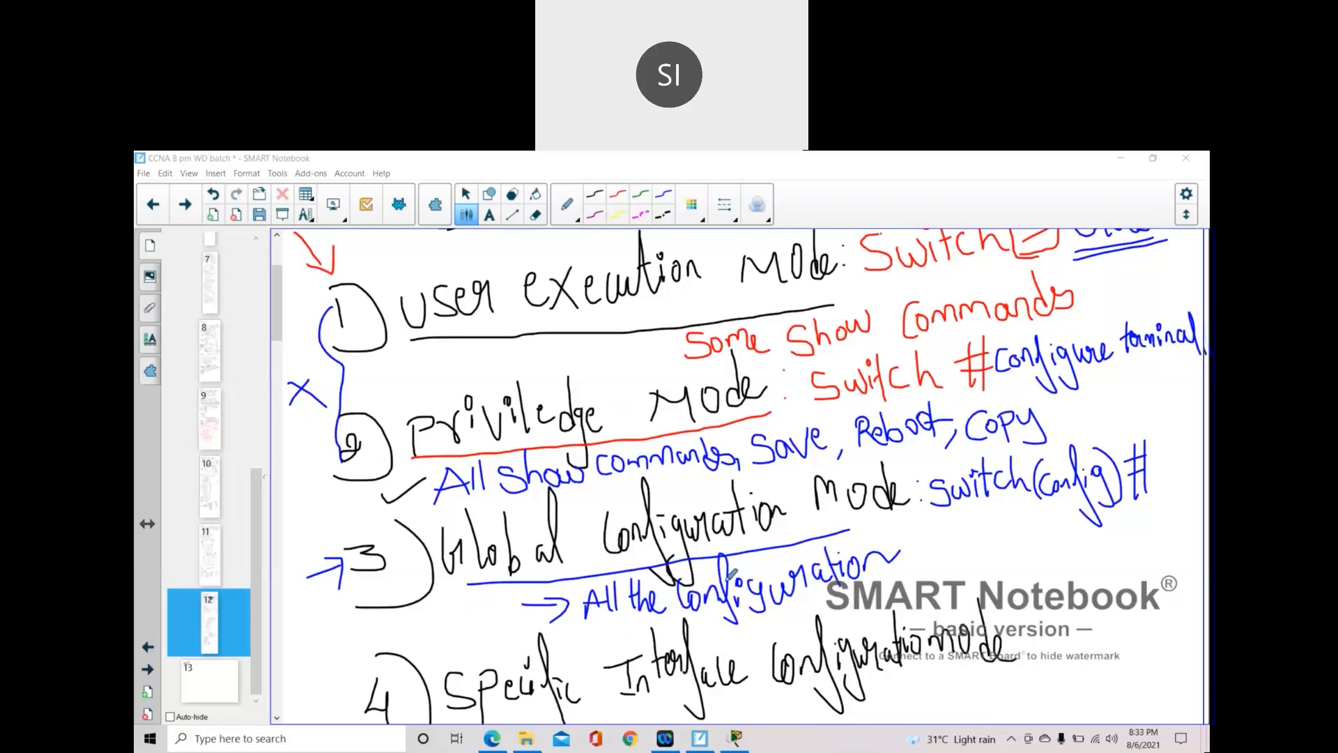
scroll(726, 584, down, 5)
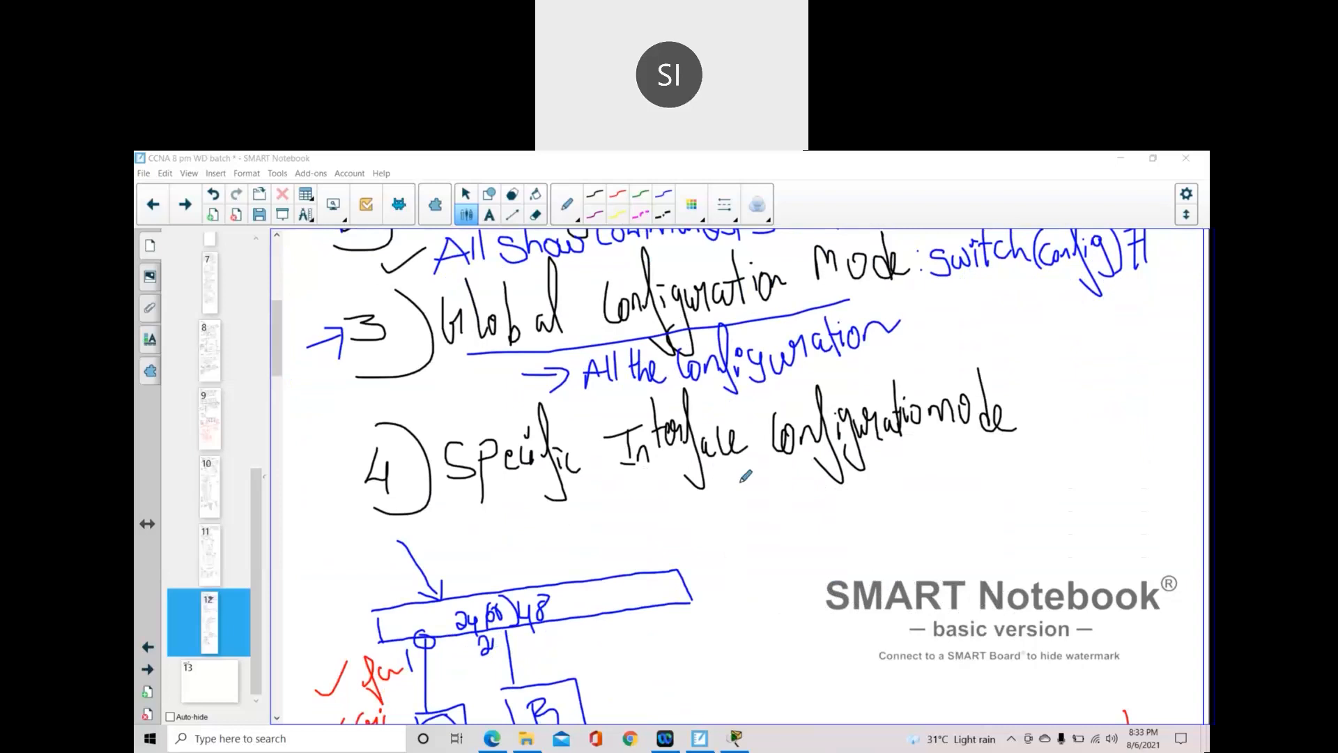
scroll(744, 477, down, 4)
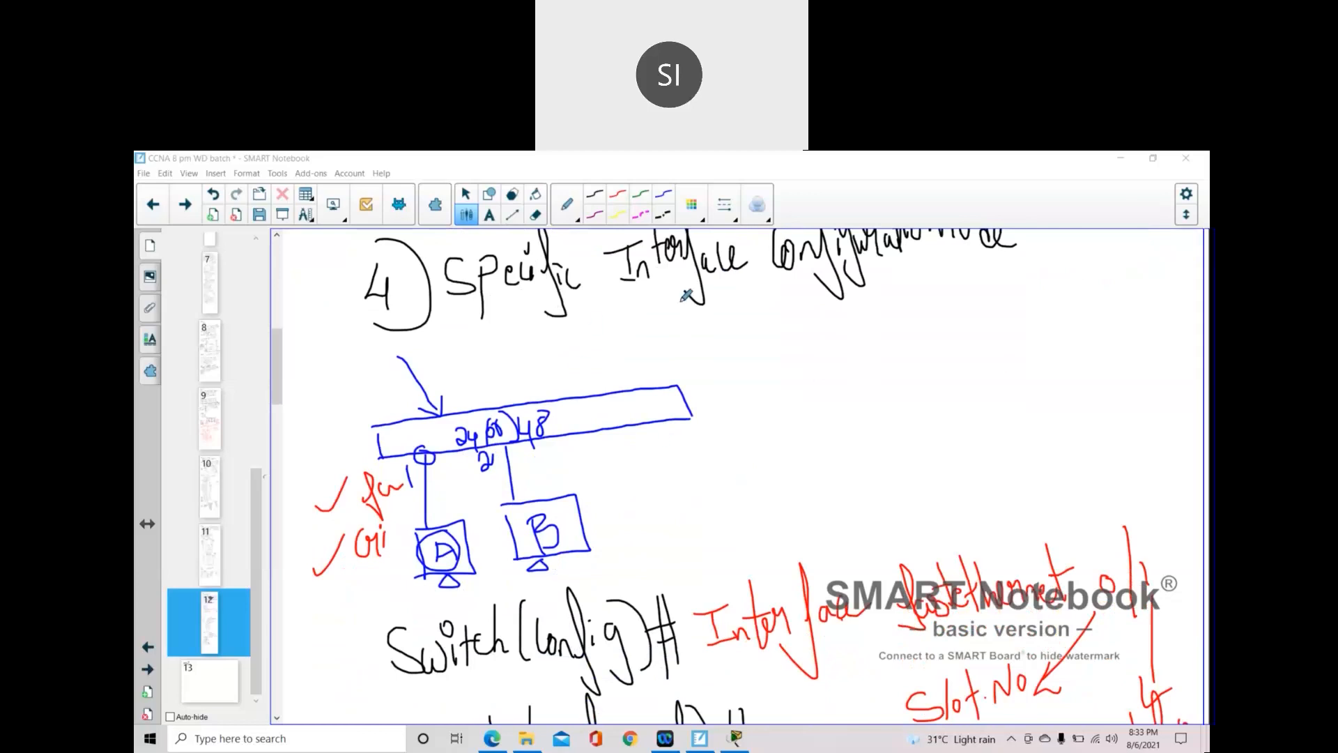
scroll(798, 619, down, 5)
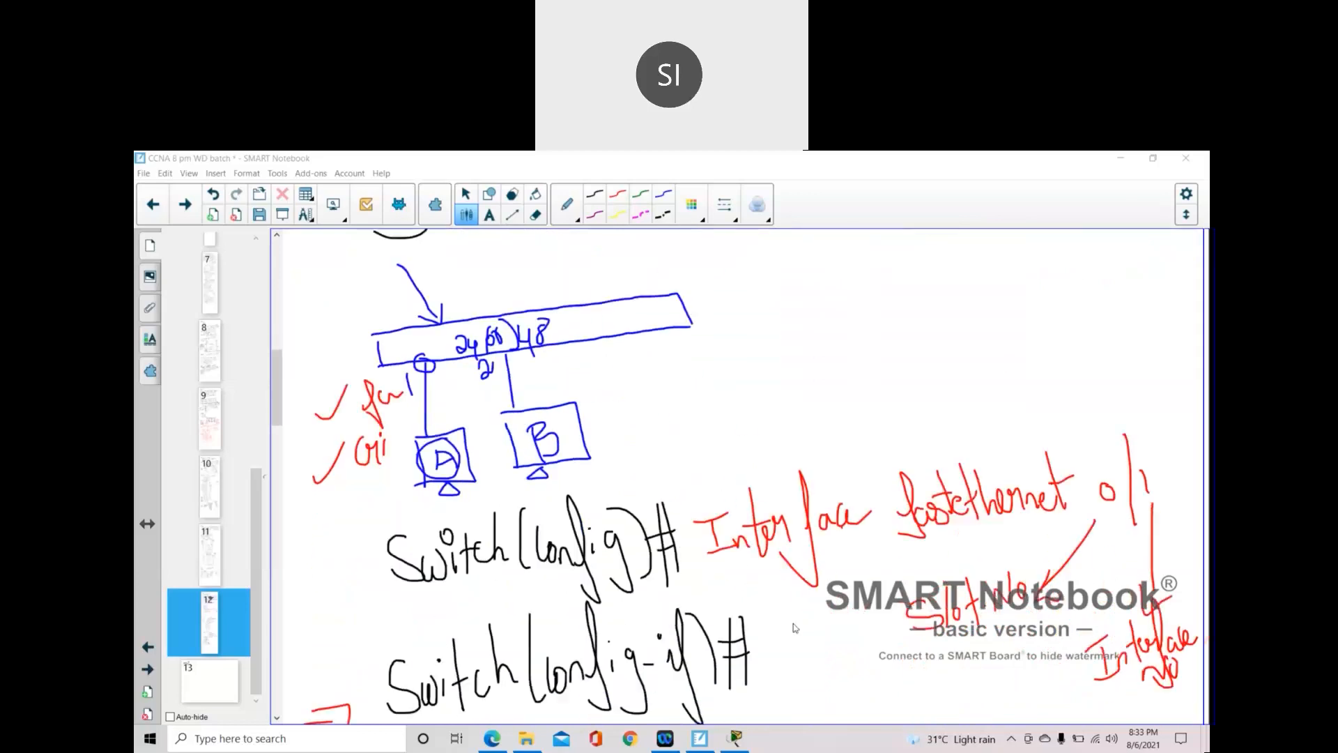
scroll(795, 628, down, 9)
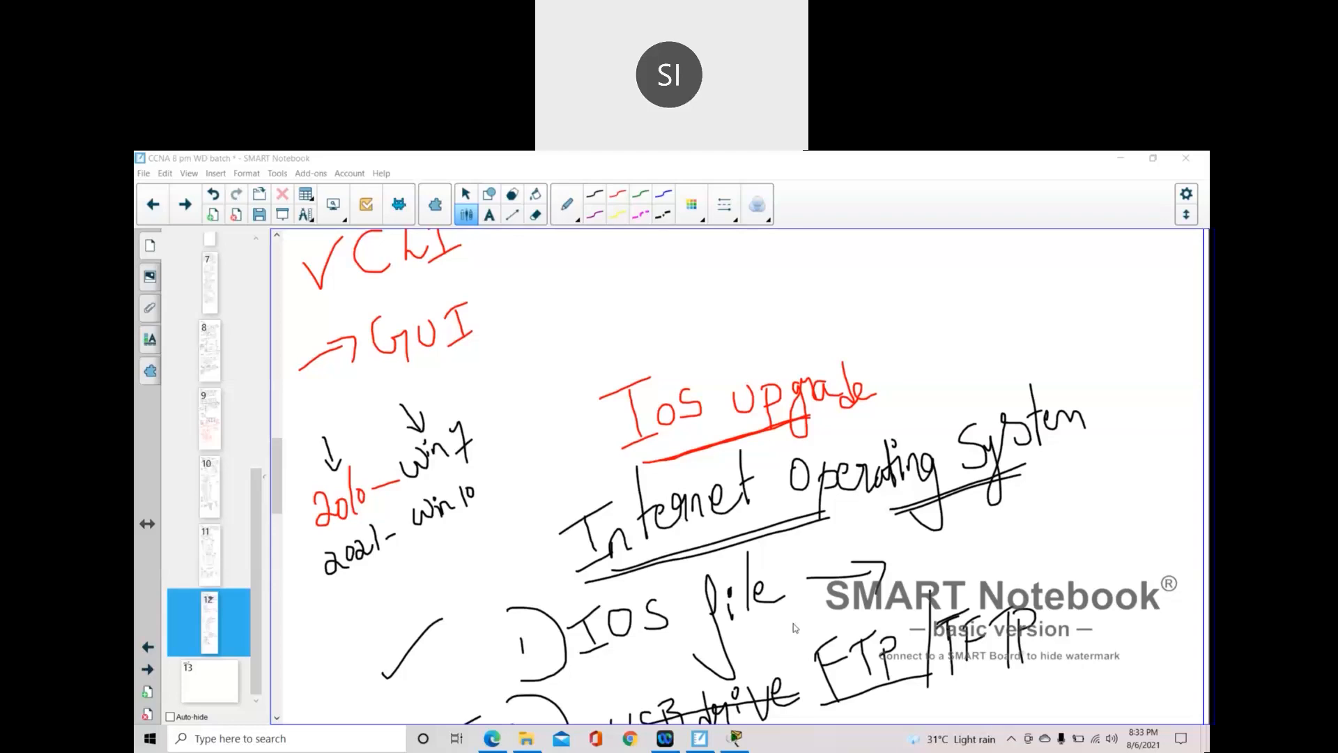
scroll(793, 628, down, 5)
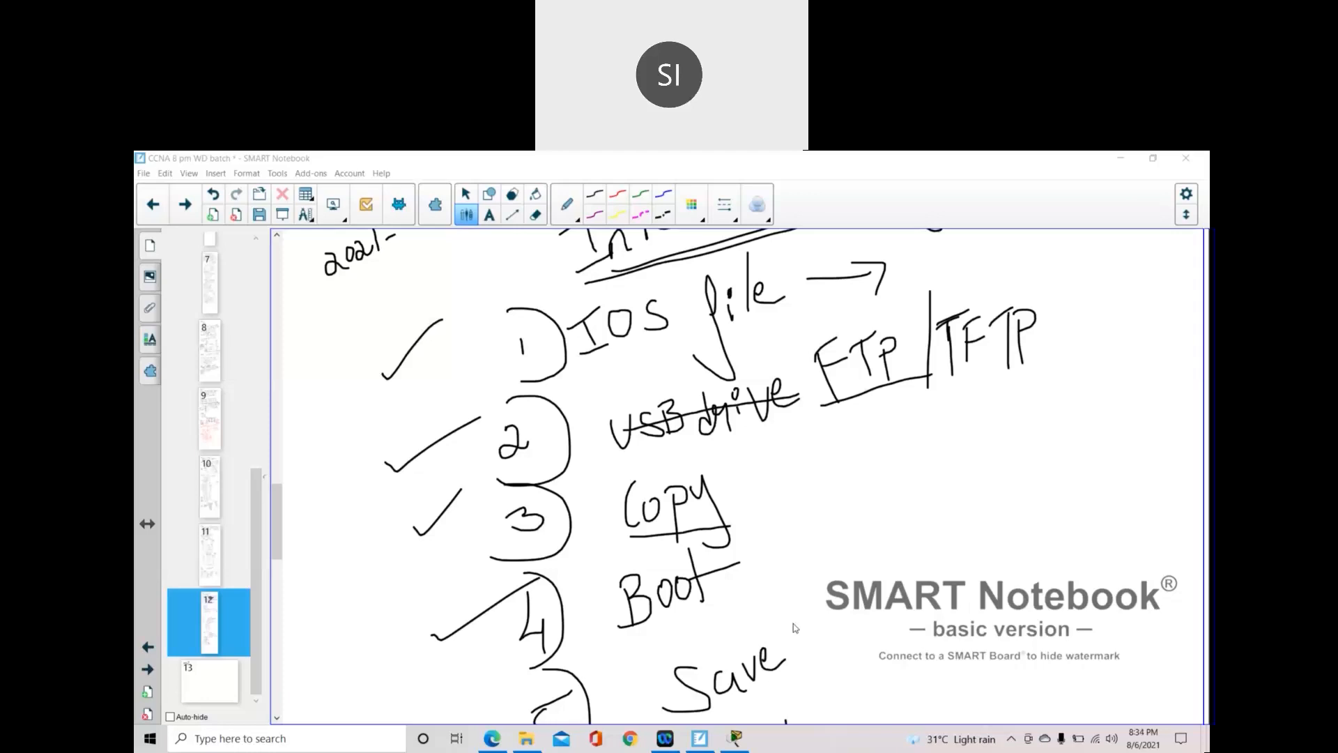
scroll(794, 628, down, 5)
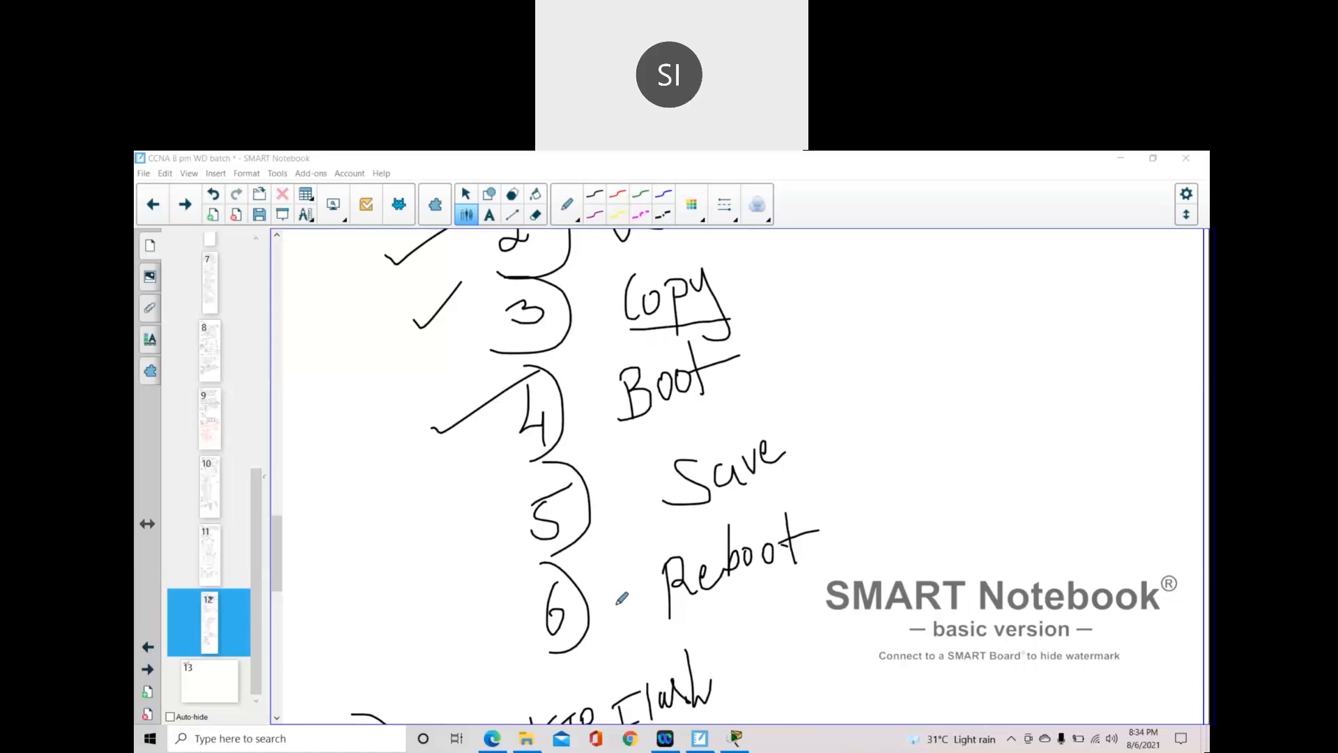
scroll(620, 598, down, 10)
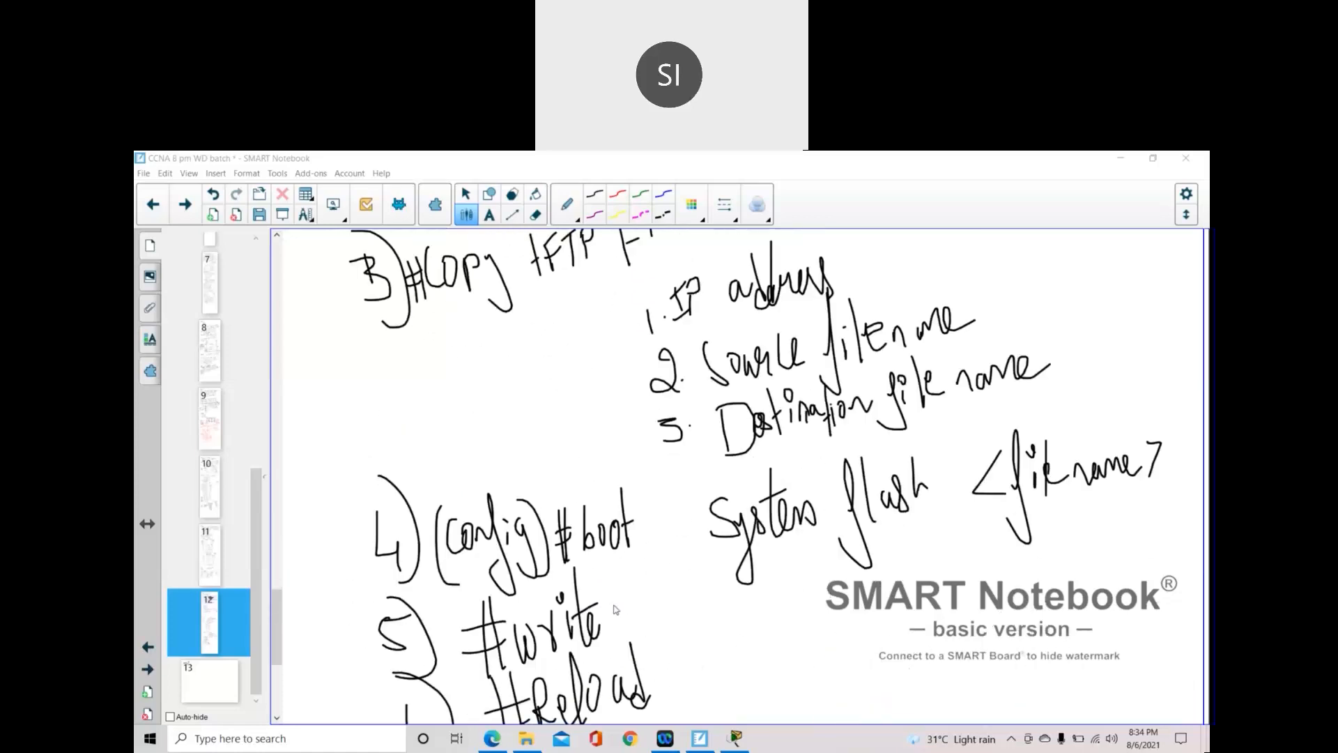
scroll(616, 610, down, 3)
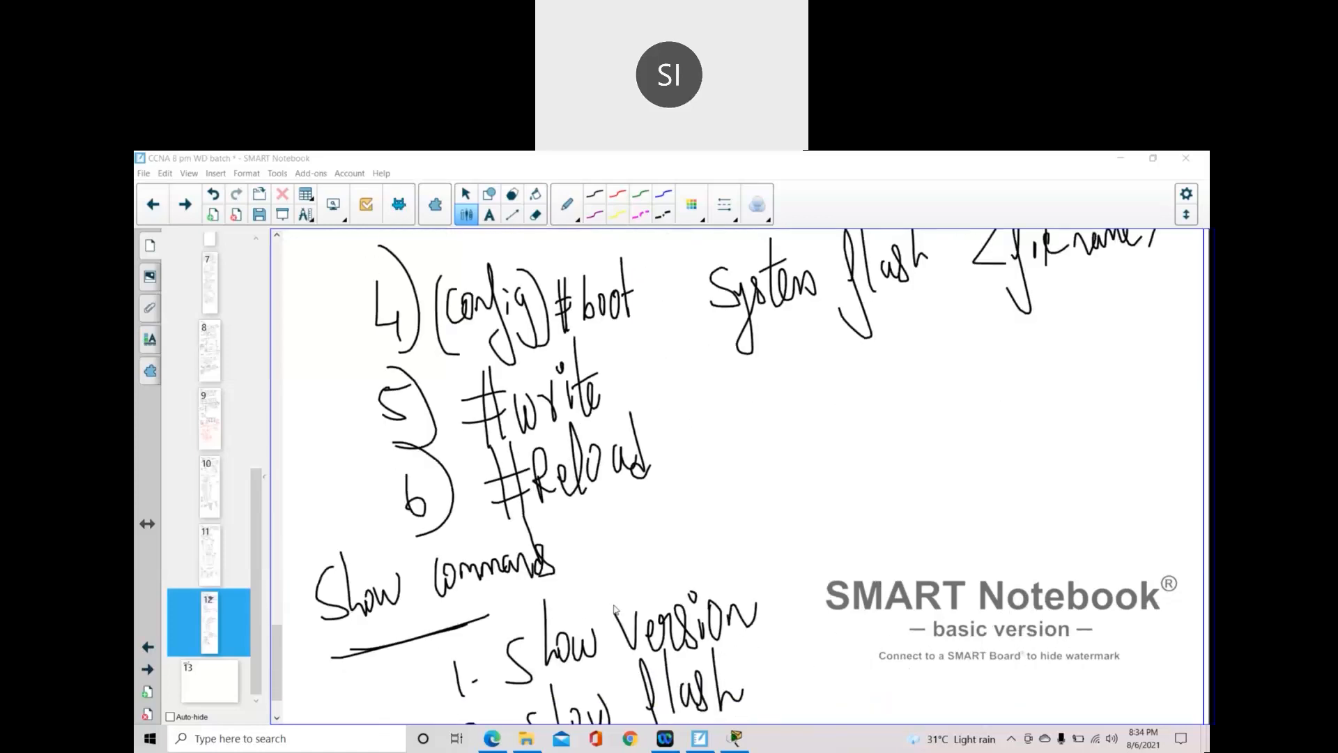
scroll(614, 608, down, 3)
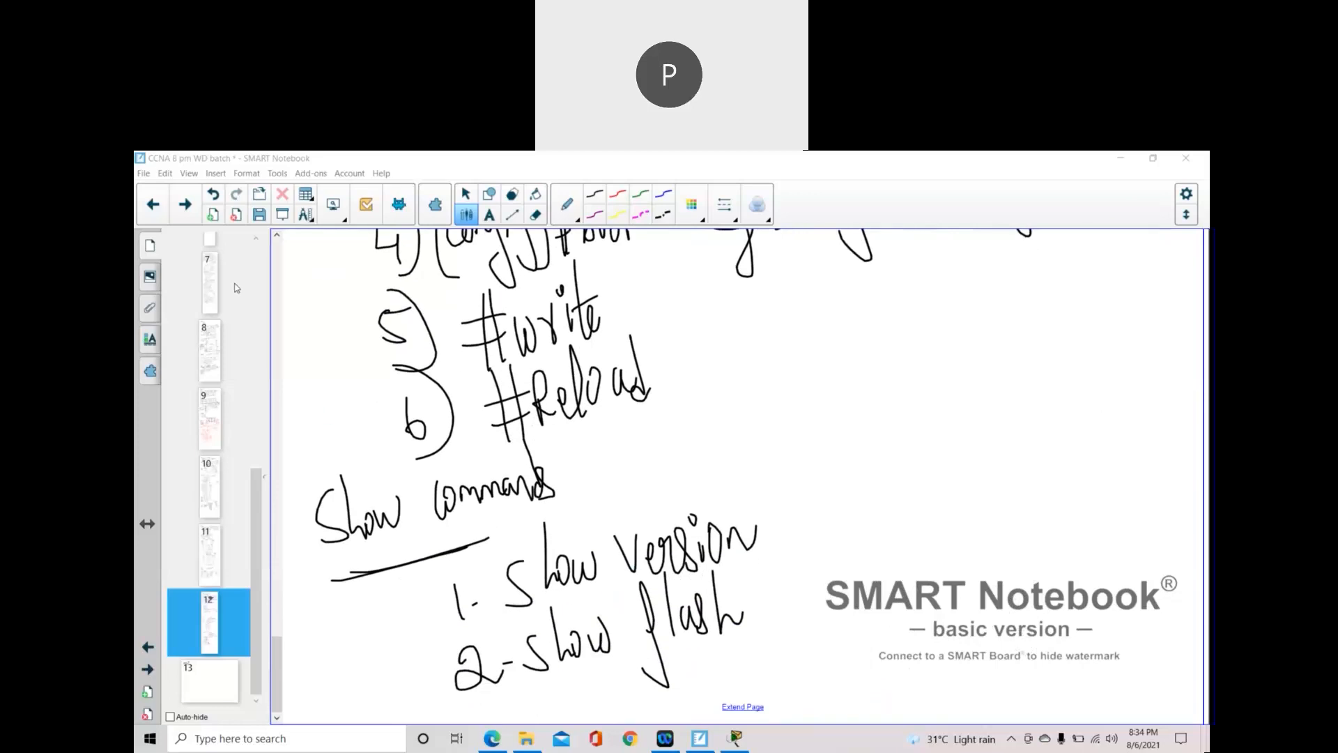
- Advance to page 13, the blank page headed 'Day-13'
click(185, 203)
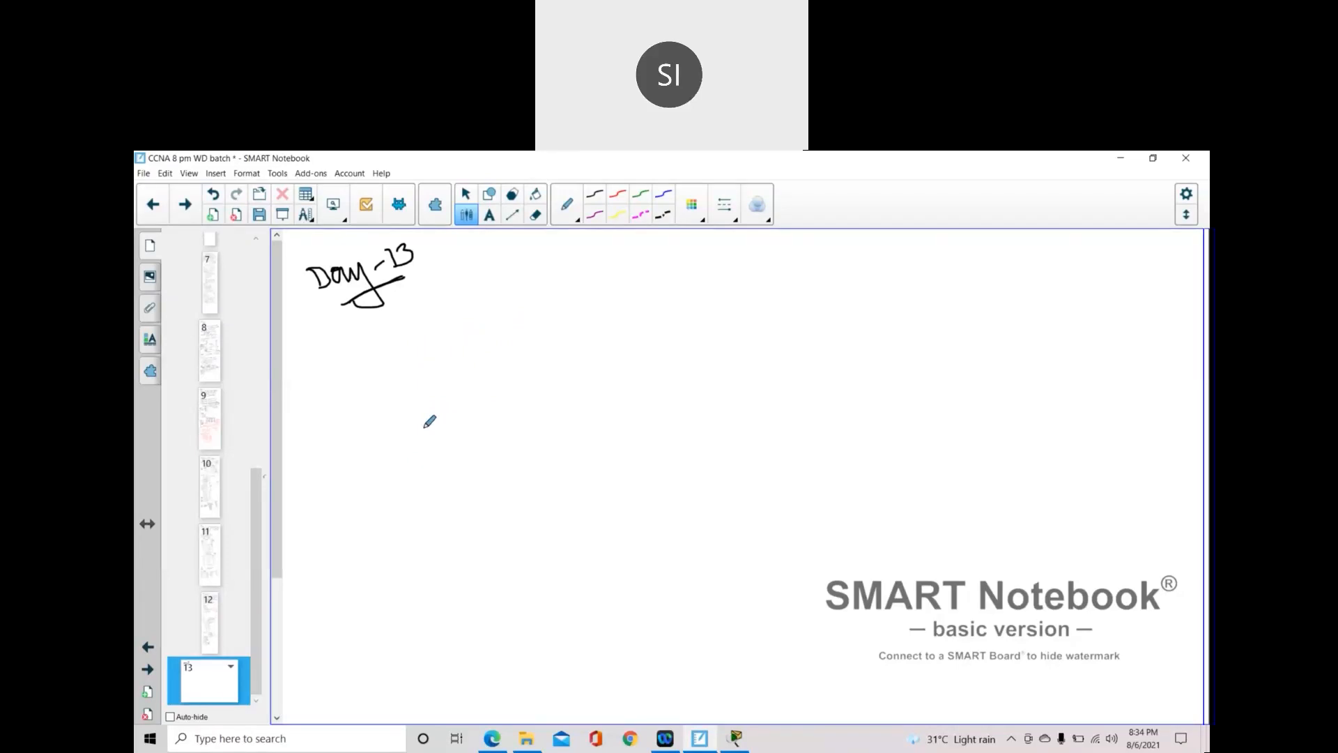
- Write the underlined heading 'Basic Configuration' and list item 1) Hostname
mouse_move(506, 293)
mouse_down()
mouse_move(538, 334)
mouse_move(522, 339)
mouse_move(568, 320)
mouse_move(573, 298)
mouse_move(585, 314)
mouse_move(574, 288)
mouse_move(624, 301)
mouse_move(725, 289)
mouse_move(752, 327)
mouse_move(733, 277)
mouse_move(756, 269)
mouse_move(790, 301)
mouse_move(820, 284)
mouse_move(828, 300)
mouse_up()
mouse_move(814, 237)
mouse_down()
mouse_move(833, 303)
mouse_move(842, 249)
mouse_move(860, 263)
mouse_move(894, 256)
mouse_up()
drag(579, 354, 798, 316)
drag(446, 423, 445, 449)
mouse_move(431, 397)
mouse_down()
mouse_move(504, 437)
mouse_move(434, 478)
mouse_up()
mouse_move(523, 403)
mouse_down()
mouse_move(520, 446)
mouse_move(541, 416)
mouse_move(611, 432)
mouse_move(619, 400)
mouse_up()
mouse_move(631, 399)
mouse_down()
mouse_move(646, 421)
mouse_move(713, 389)
mouse_up()
- Add list items 2) username and password and 3) Console access
mouse_move(435, 506)
mouse_down()
mouse_move(440, 519)
mouse_move(471, 514)
mouse_move(440, 545)
mouse_up()
mouse_move(500, 494)
mouse_down()
mouse_move(519, 513)
mouse_move(541, 494)
mouse_move(531, 526)
mouse_move(583, 488)
mouse_move(729, 488)
mouse_move(734, 424)
mouse_up()
click(559, 496)
click(769, 451)
drag(775, 508, 774, 515)
mouse_move(768, 450)
mouse_down()
mouse_move(771, 469)
mouse_move(800, 449)
mouse_move(820, 456)
mouse_move(844, 431)
mouse_move(892, 448)
mouse_move(915, 401)
mouse_move(916, 446)
mouse_up()
drag(426, 583, 408, 622)
click(423, 569)
mouse_move(530, 566)
mouse_down()
mouse_move(509, 586)
mouse_move(527, 589)
mouse_up()
mouse_move(547, 571)
mouse_down()
mouse_move(537, 587)
mouse_move(556, 566)
mouse_move(566, 583)
mouse_move(608, 560)
mouse_up()
mouse_move(612, 512)
mouse_down()
mouse_move(615, 579)
mouse_move(631, 555)
mouse_move(631, 573)
mouse_move(675, 569)
mouse_move(712, 532)
mouse_move(732, 552)
mouse_up()
- Add item 4) Remote access, branching to Telnet and SSH
scroll(532, 556, down, 2)
mouse_move(425, 561)
mouse_down()
mouse_move(428, 586)
mouse_move(452, 584)
mouse_move(445, 601)
mouse_up()
drag(415, 538, 436, 608)
mouse_move(511, 557)
mouse_down()
mouse_move(513, 589)
mouse_move(518, 558)
mouse_move(578, 569)
mouse_move(597, 502)
mouse_move(616, 537)
mouse_move(598, 535)
mouse_up()
mouse_move(648, 528)
mouse_down()
mouse_move(667, 558)
mouse_move(694, 524)
mouse_move(705, 524)
mouse_move(702, 546)
mouse_move(727, 539)
mouse_move(837, 449)
mouse_move(840, 484)
mouse_move(871, 478)
mouse_move(882, 457)
mouse_move(899, 463)
mouse_up()
mouse_move(894, 408)
mouse_down()
mouse_move(908, 472)
mouse_move(906, 445)
mouse_up()
mouse_move(747, 523)
mouse_down()
mouse_move(802, 558)
mouse_move(895, 533)
mouse_up()
drag(895, 513, 895, 547)
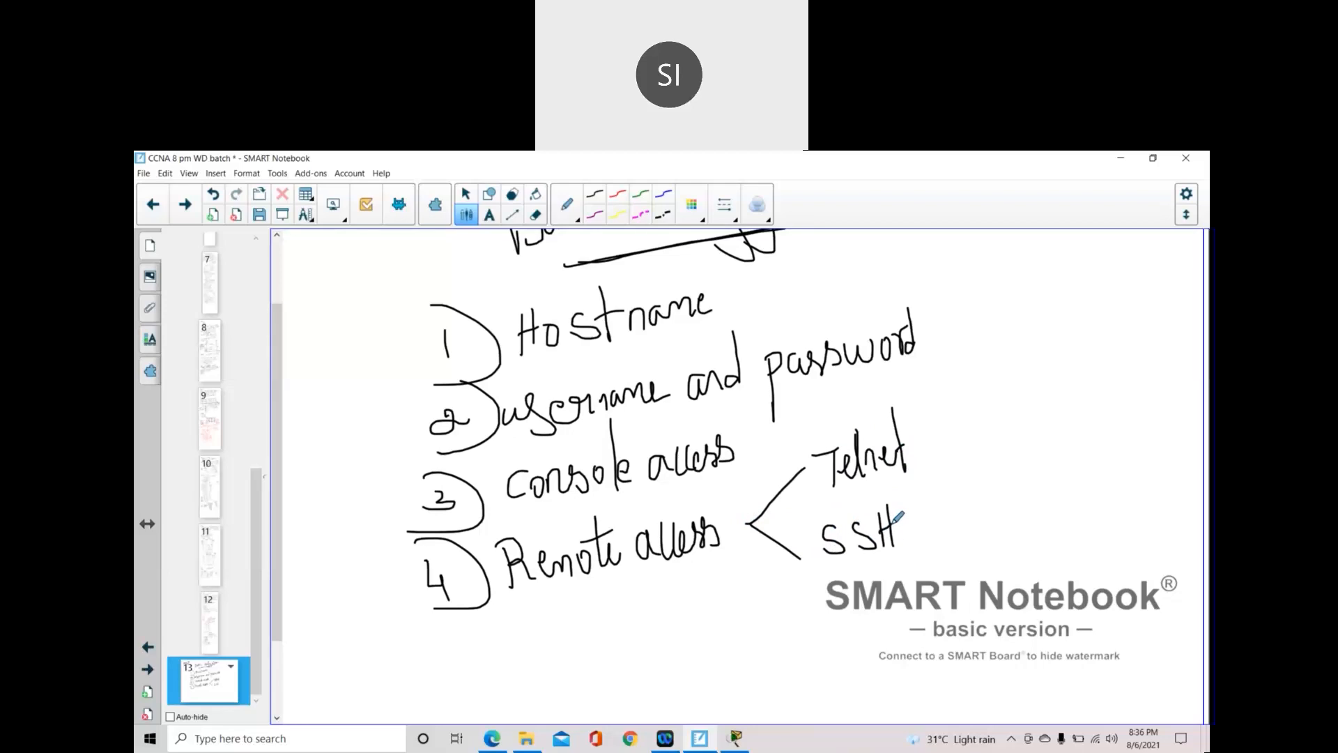
- Add items 5) enable Password and 6) Banner Mode to the list
scroll(658, 654, down, 1)
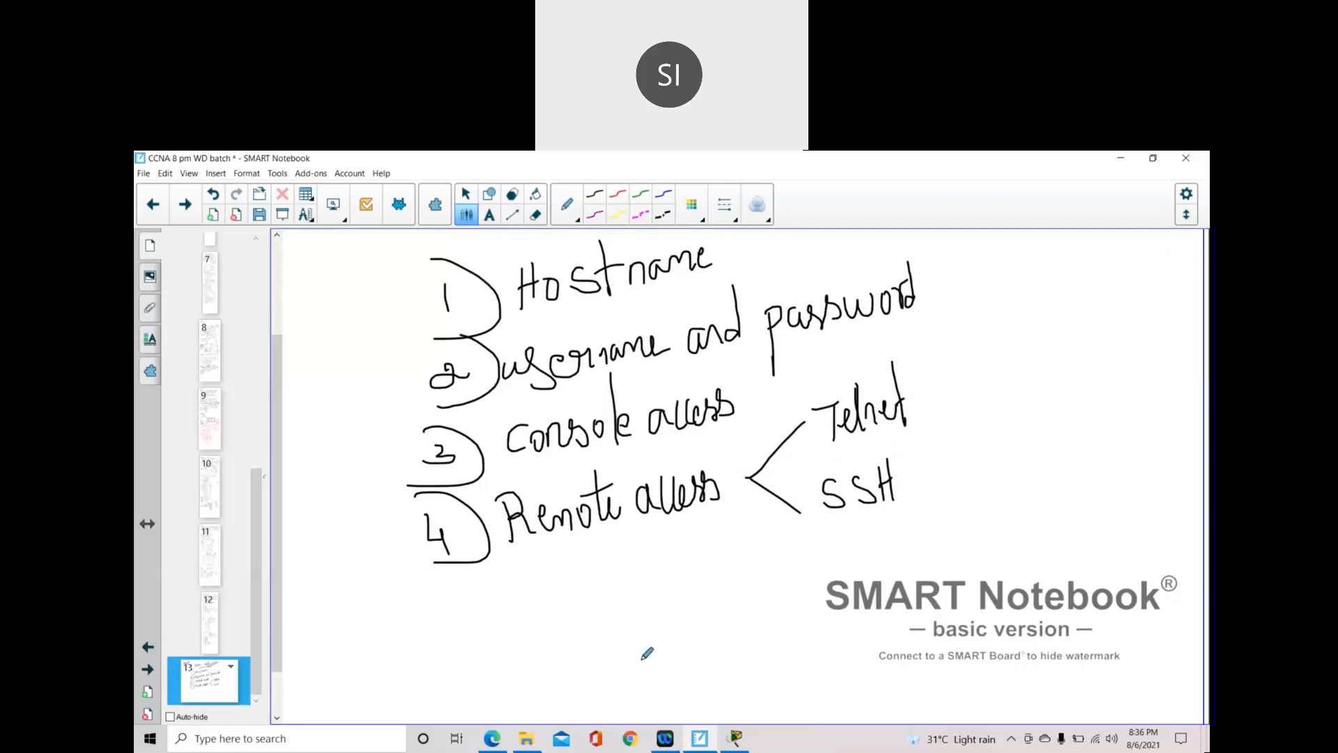
mouse_move(462, 597)
mouse_down()
mouse_move(432, 608)
mouse_move(439, 622)
mouse_move(488, 593)
mouse_move(428, 652)
mouse_up()
drag(520, 606, 590, 612)
mouse_move(579, 539)
mouse_down()
mouse_move(605, 598)
mouse_move(613, 540)
mouse_move(627, 582)
mouse_move(675, 611)
mouse_up()
mouse_move(676, 569)
mouse_down()
mouse_move(697, 570)
mouse_move(680, 589)
mouse_move(743, 587)
mouse_move(791, 557)
mouse_move(791, 519)
mouse_move(807, 582)
mouse_up()
mouse_move(469, 663)
mouse_down()
mouse_move(462, 697)
mouse_move(469, 685)
mouse_move(477, 704)
mouse_move(522, 659)
mouse_move(597, 680)
mouse_move(651, 647)
mouse_move(718, 645)
mouse_move(725, 680)
mouse_up()
mouse_move(743, 650)
mouse_down()
mouse_move(739, 663)
mouse_move(778, 636)
mouse_move(781, 651)
mouse_move(798, 651)
mouse_up()
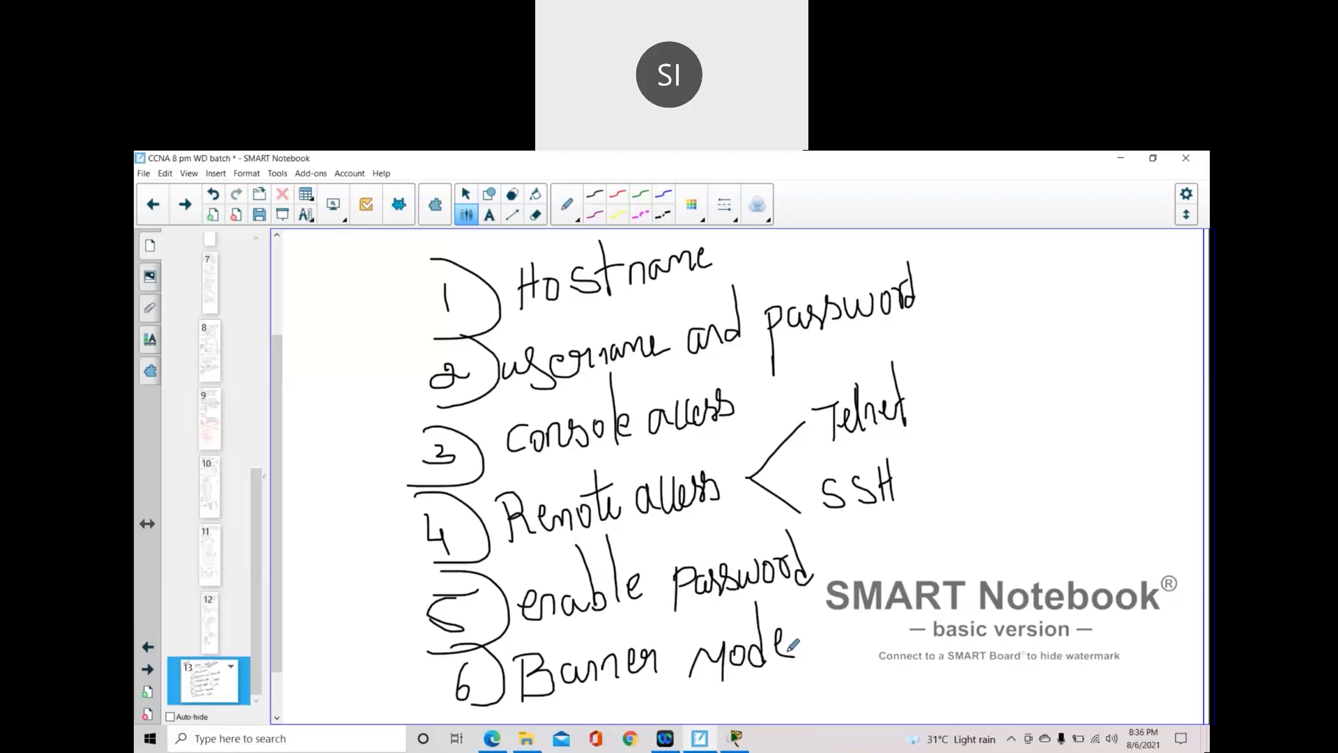
scroll(655, 655, down, 2)
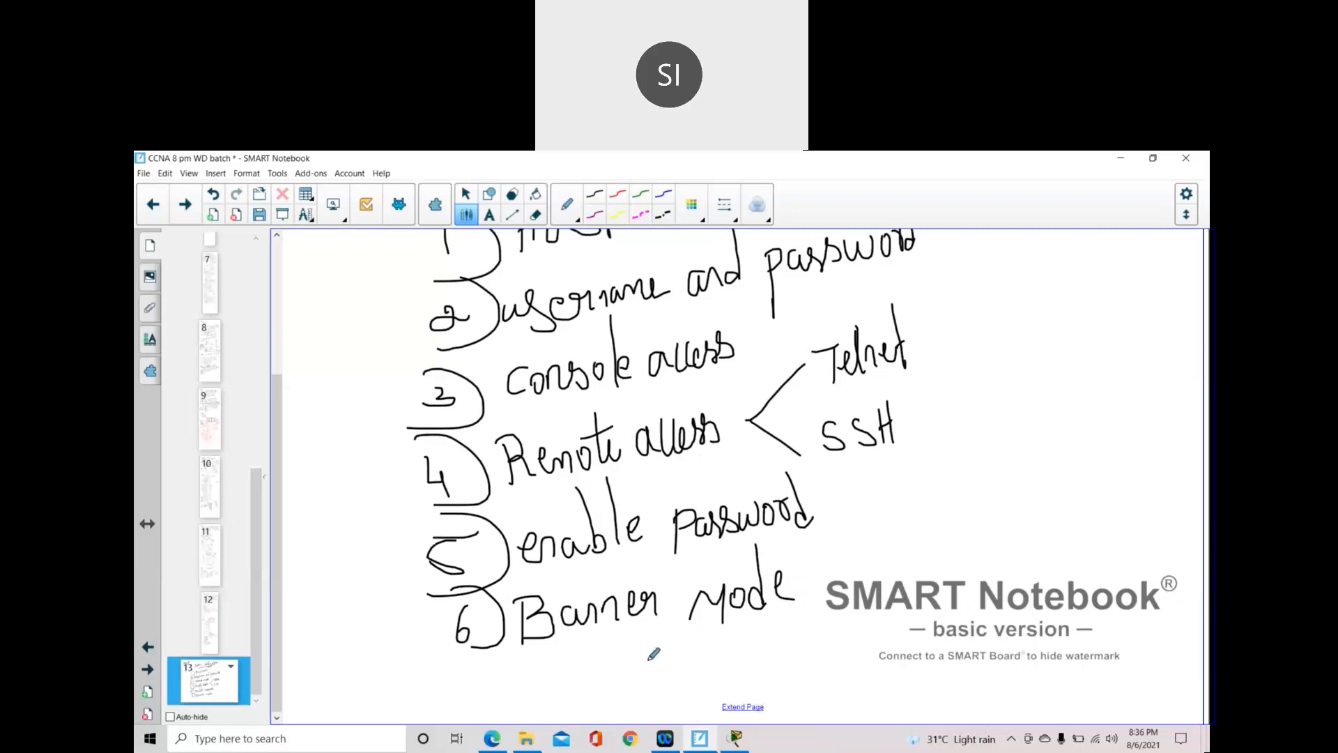
- Extend the page and write a double-underlined '1) Hostname' heading, erasing one stray stroke
click(743, 706)
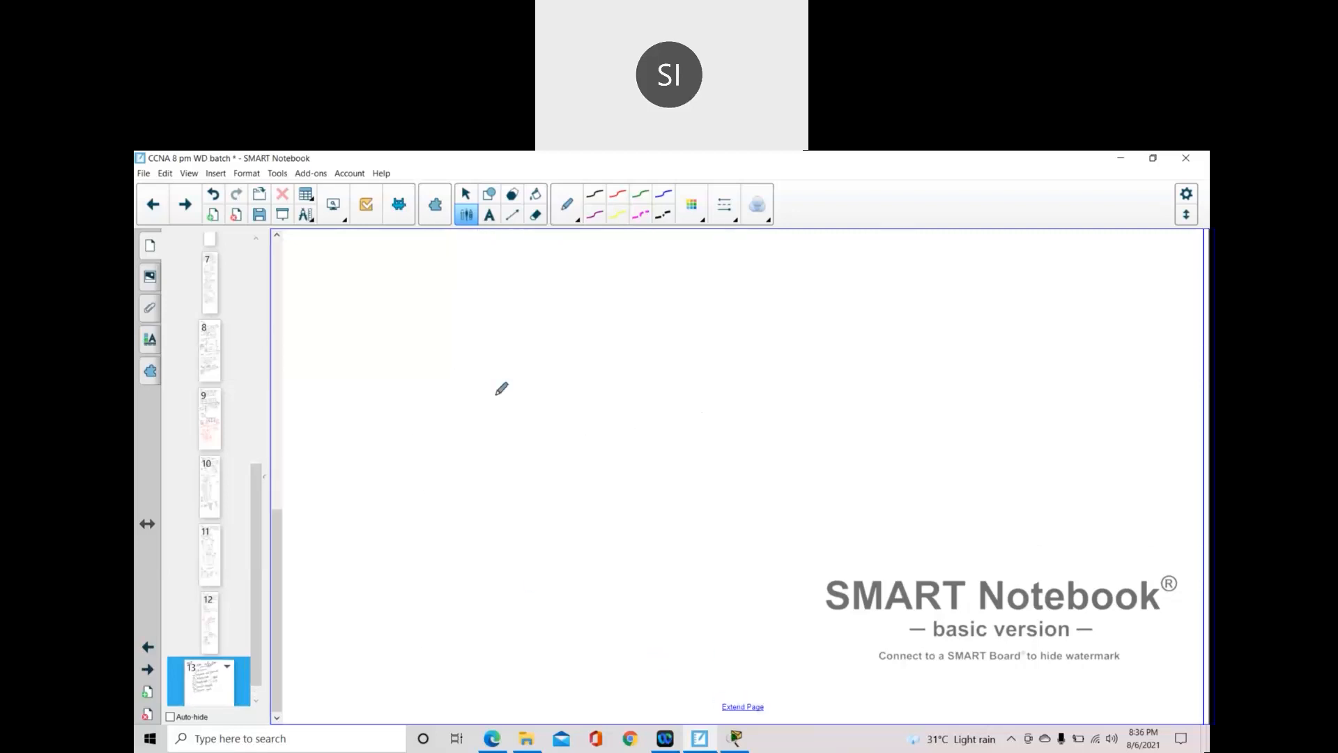
scroll(487, 380, up, 1)
click(321, 311)
drag(321, 312, 333, 360)
mouse_move(363, 301)
mouse_down()
mouse_move(366, 341)
mouse_move(415, 295)
mouse_move(404, 322)
mouse_move(422, 321)
mouse_move(448, 280)
mouse_move(458, 319)
mouse_move(426, 317)
mouse_move(443, 296)
mouse_move(469, 301)
mouse_up()
click(535, 215)
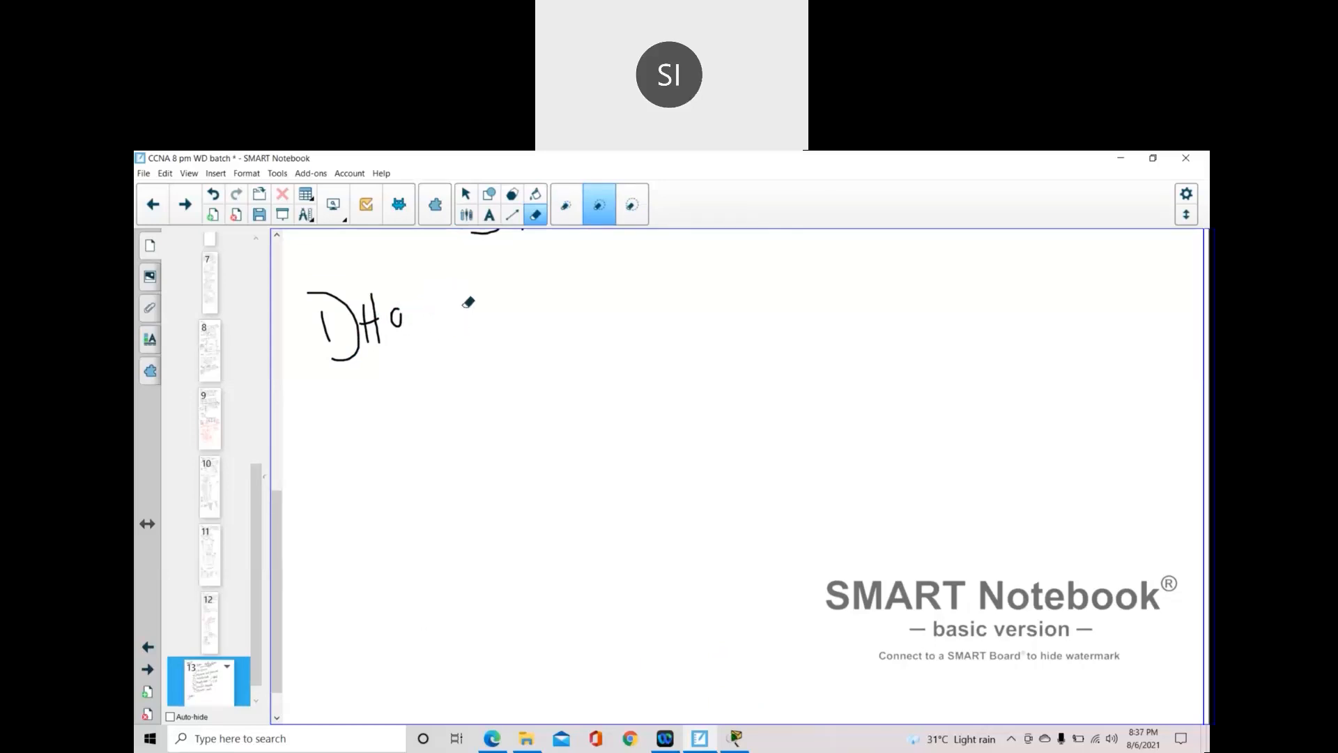
click(466, 215)
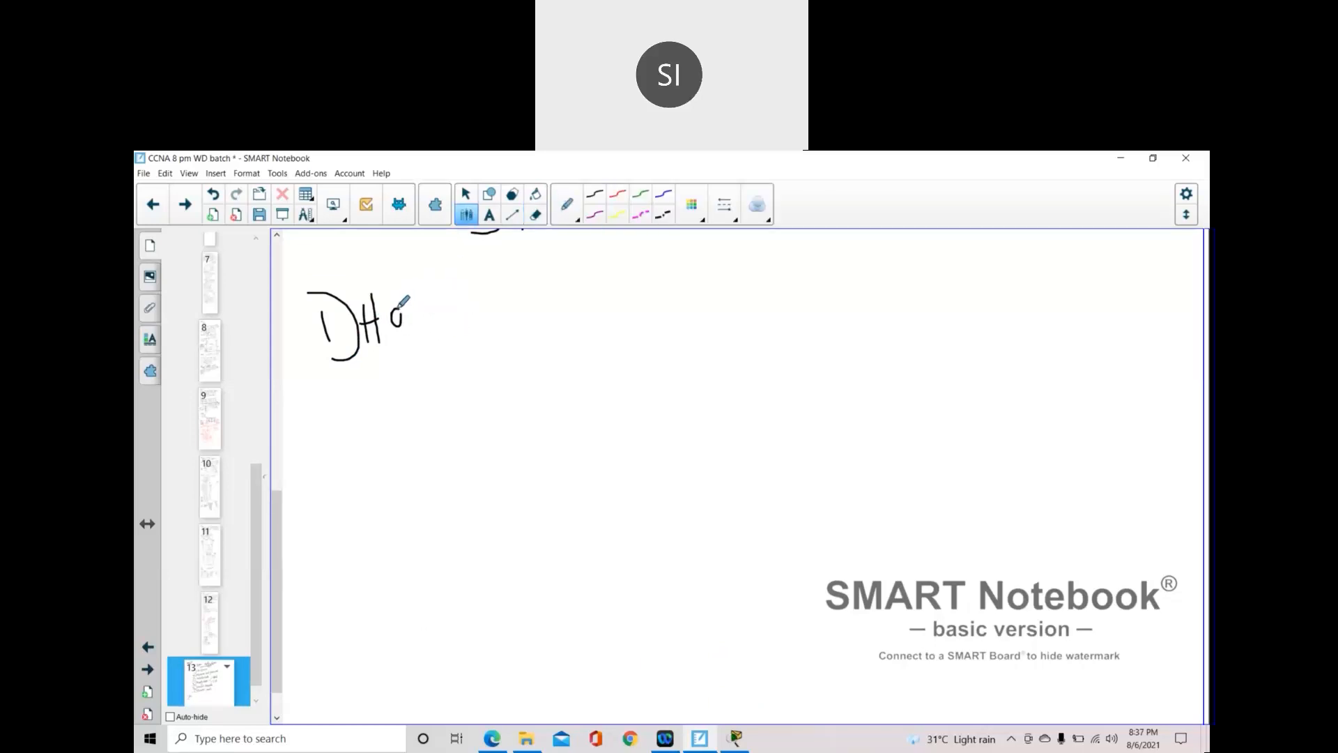
mouse_move(399, 307)
mouse_down()
mouse_move(412, 312)
mouse_move(424, 293)
mouse_move(407, 313)
mouse_move(429, 310)
mouse_move(422, 294)
mouse_move(488, 297)
mouse_move(502, 272)
mouse_move(532, 264)
mouse_move(546, 275)
mouse_up()
drag(376, 359, 538, 308)
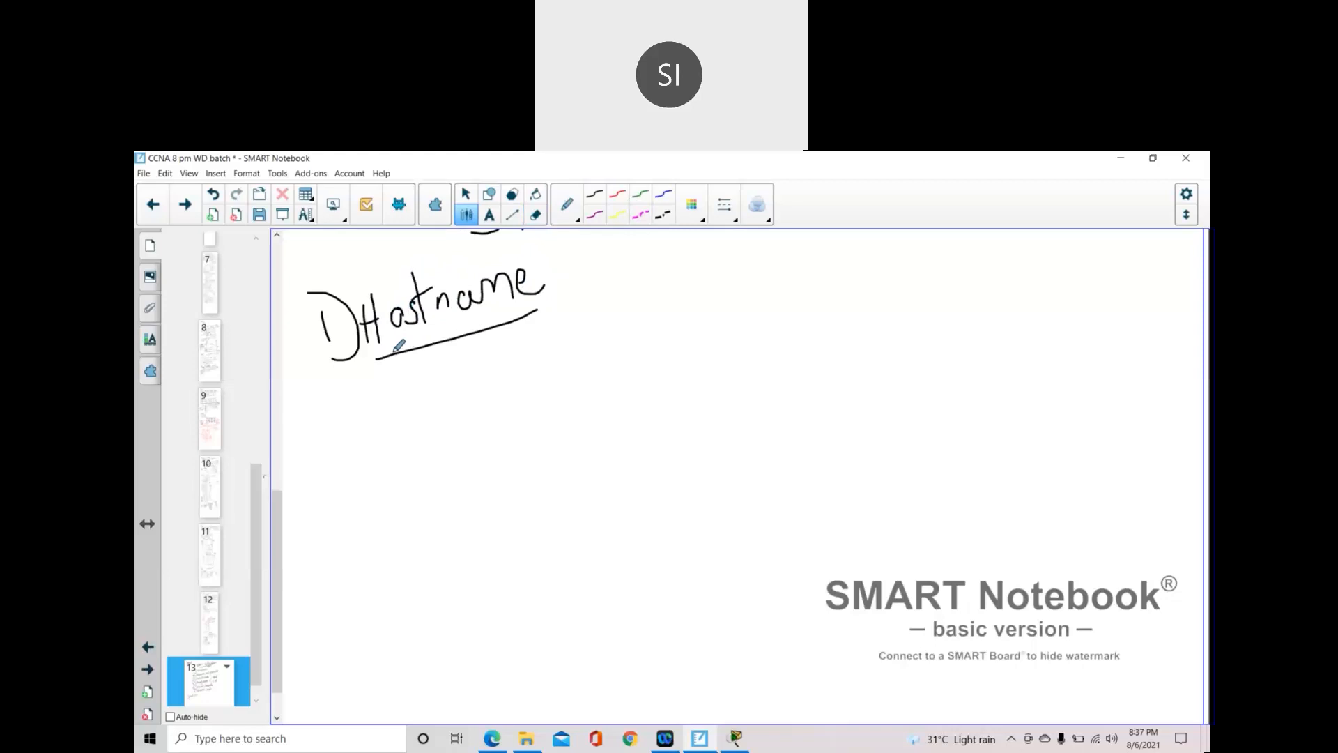
drag(382, 356, 542, 300)
- Write an underlined 'Switch >' prompt beneath the Hostname heading
mouse_move(509, 379)
mouse_down()
mouse_move(495, 377)
mouse_move(493, 414)
mouse_move(481, 413)
mouse_move(550, 382)
mouse_move(546, 399)
mouse_up()
click(538, 356)
mouse_move(553, 328)
mouse_down()
mouse_move(552, 396)
mouse_move(580, 393)
mouse_move(591, 373)
mouse_move(599, 394)
mouse_up()
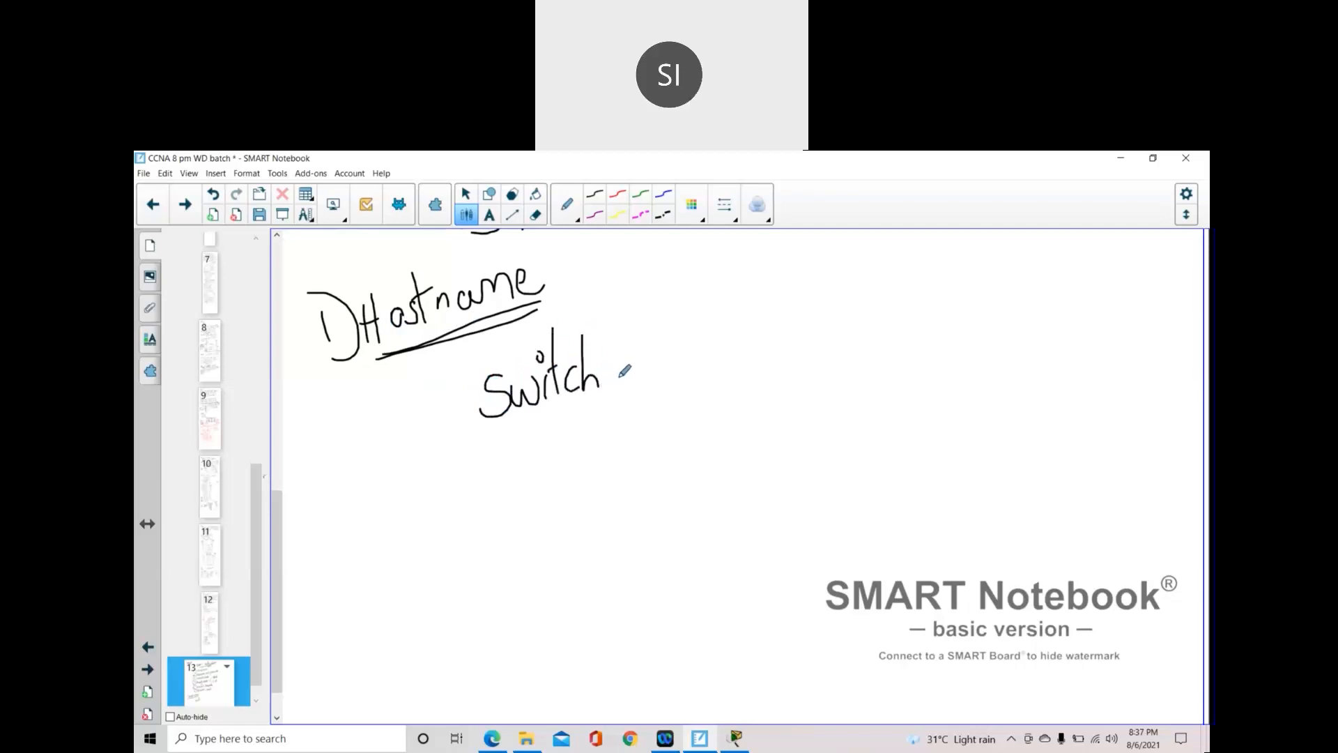
mouse_move(619, 352)
mouse_down()
mouse_move(648, 363)
mouse_move(617, 387)
mouse_up()
drag(491, 433, 606, 403)
mouse_move(502, 433)
mouse_down()
mouse_move(481, 433)
mouse_move(617, 407)
mouse_up()
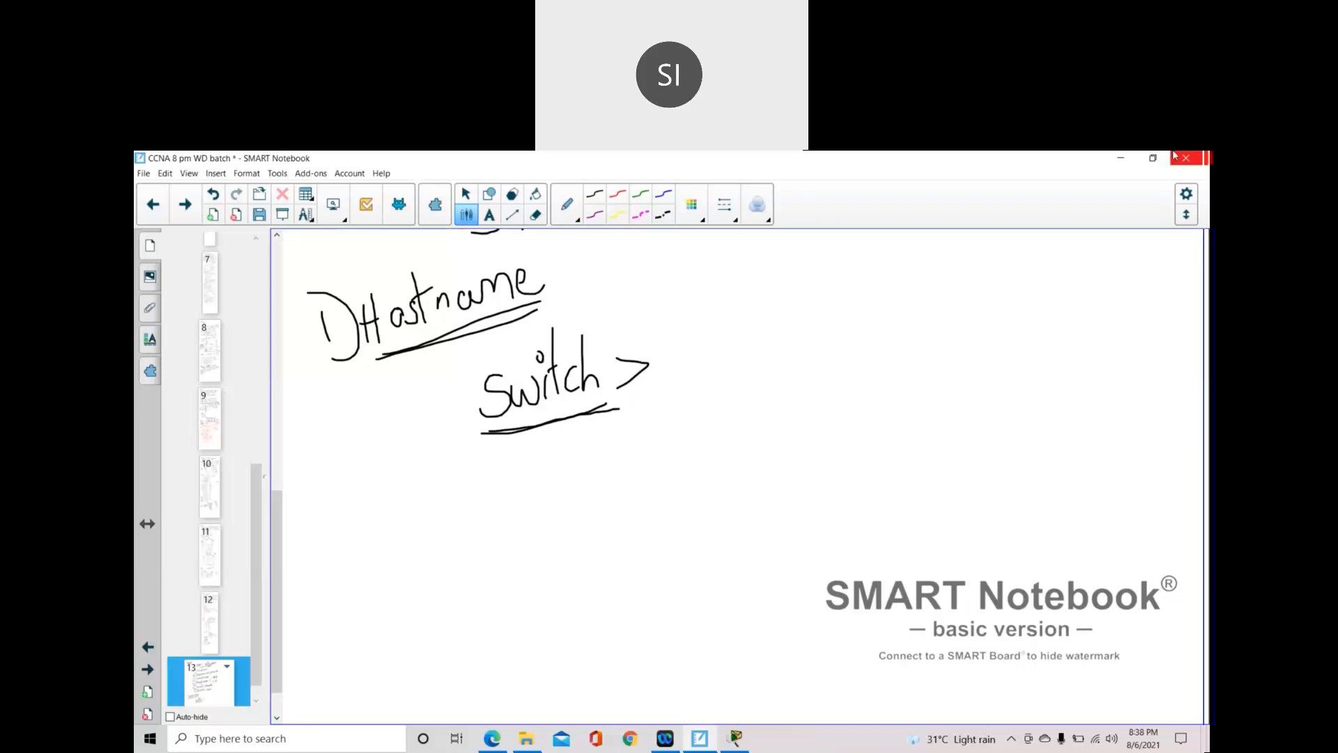
- Sketch a building split into floors, with small boxes inside and arrows leading into the floors
drag(949, 311, 960, 448)
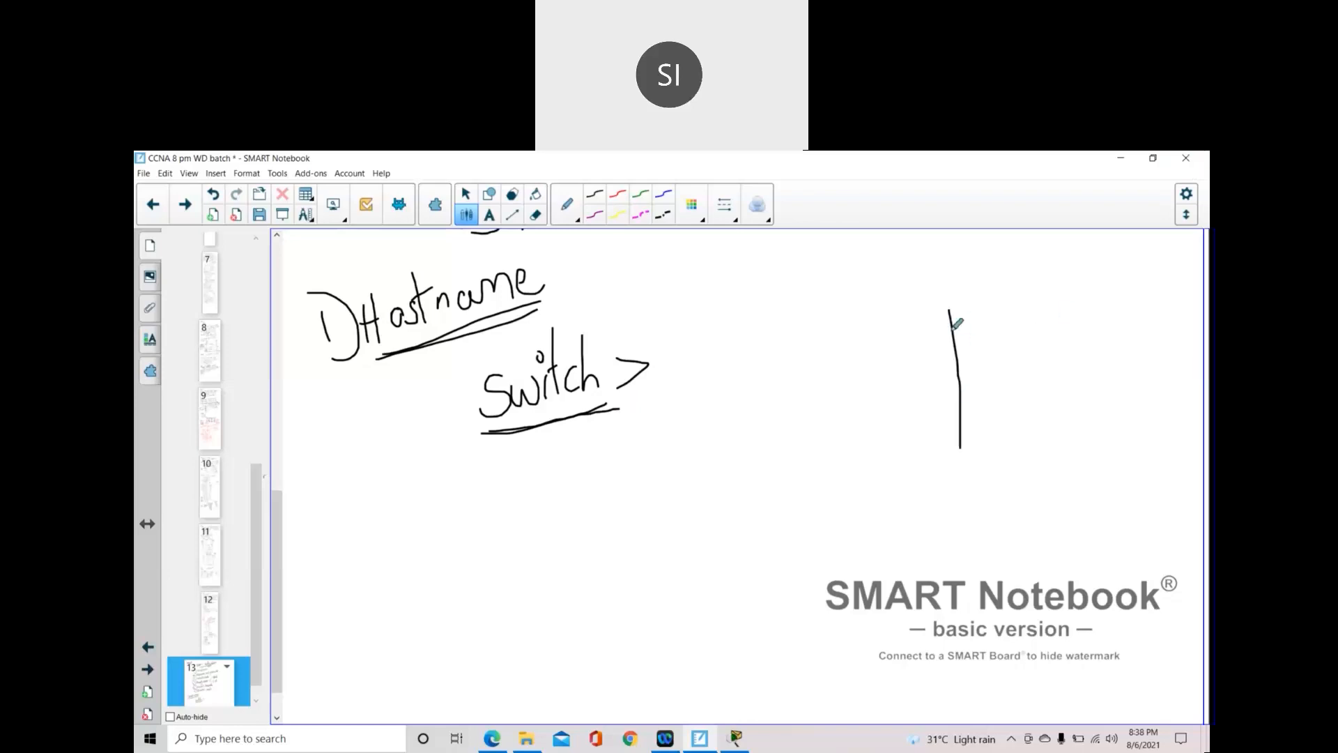
mouse_move(942, 304)
mouse_down()
mouse_move(1098, 278)
mouse_move(1125, 466)
mouse_move(984, 474)
mouse_move(959, 439)
mouse_move(1064, 422)
mouse_up()
drag(963, 395, 1092, 381)
drag(957, 354, 1105, 332)
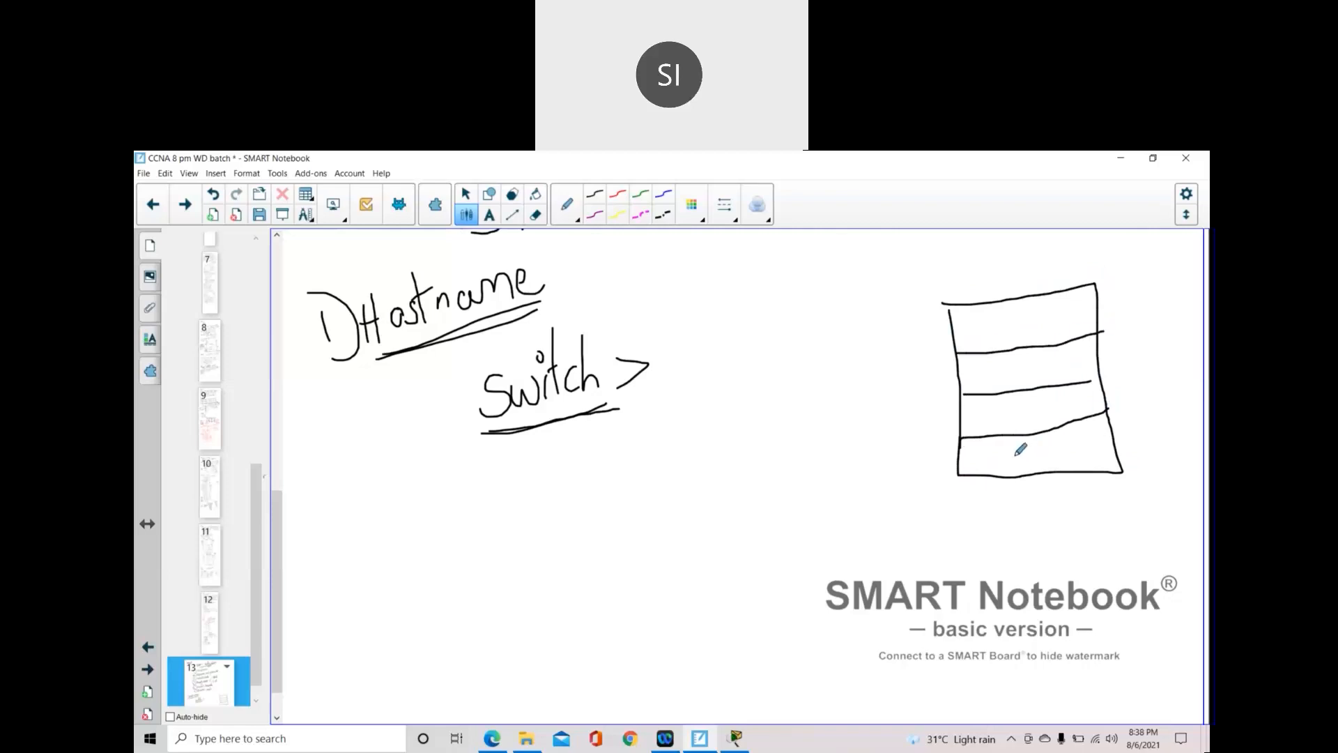
mouse_move(1010, 454)
mouse_down()
mouse_move(1074, 442)
mouse_move(1009, 460)
mouse_move(1009, 395)
mouse_move(1055, 401)
mouse_move(1000, 420)
mouse_move(997, 361)
mouse_move(1056, 368)
mouse_move(996, 377)
mouse_move(987, 311)
mouse_move(1056, 307)
mouse_move(983, 337)
mouse_up()
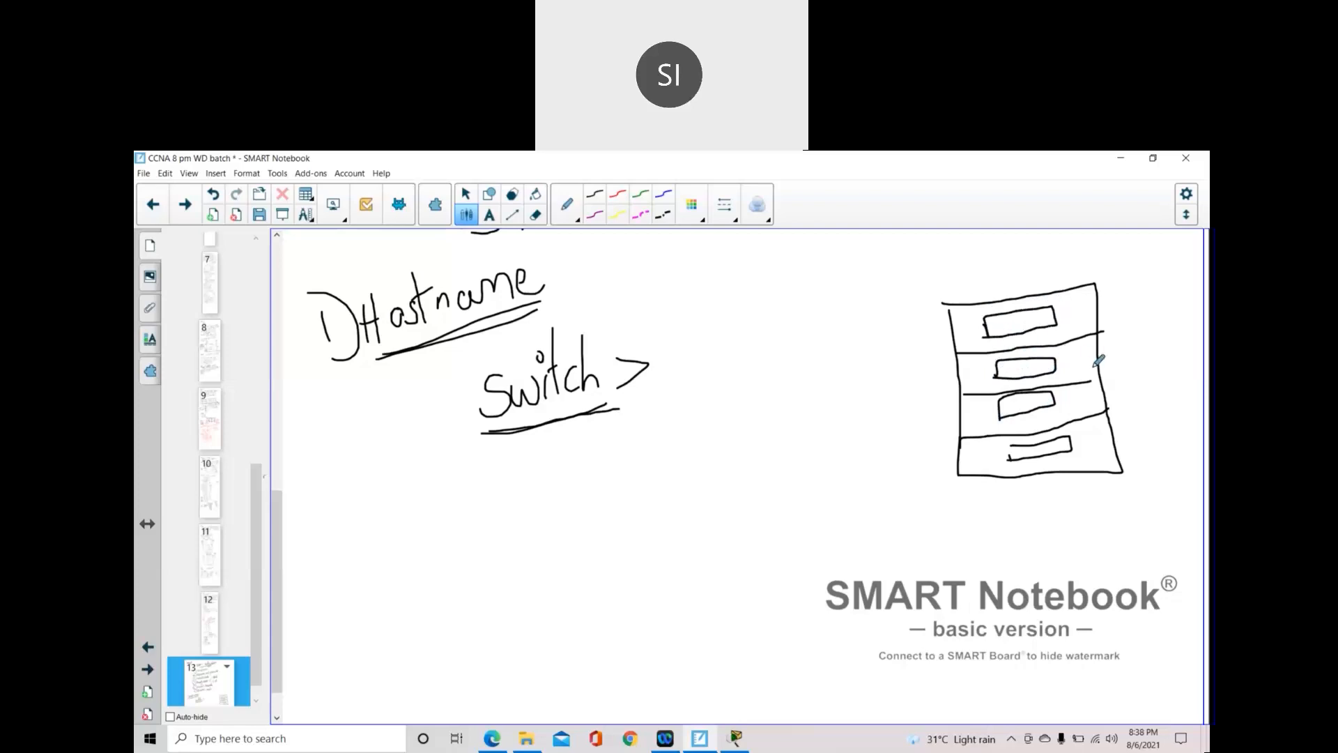
mouse_move(901, 340)
mouse_down()
mouse_move(970, 315)
mouse_move(969, 333)
mouse_up()
drag(909, 375, 980, 383)
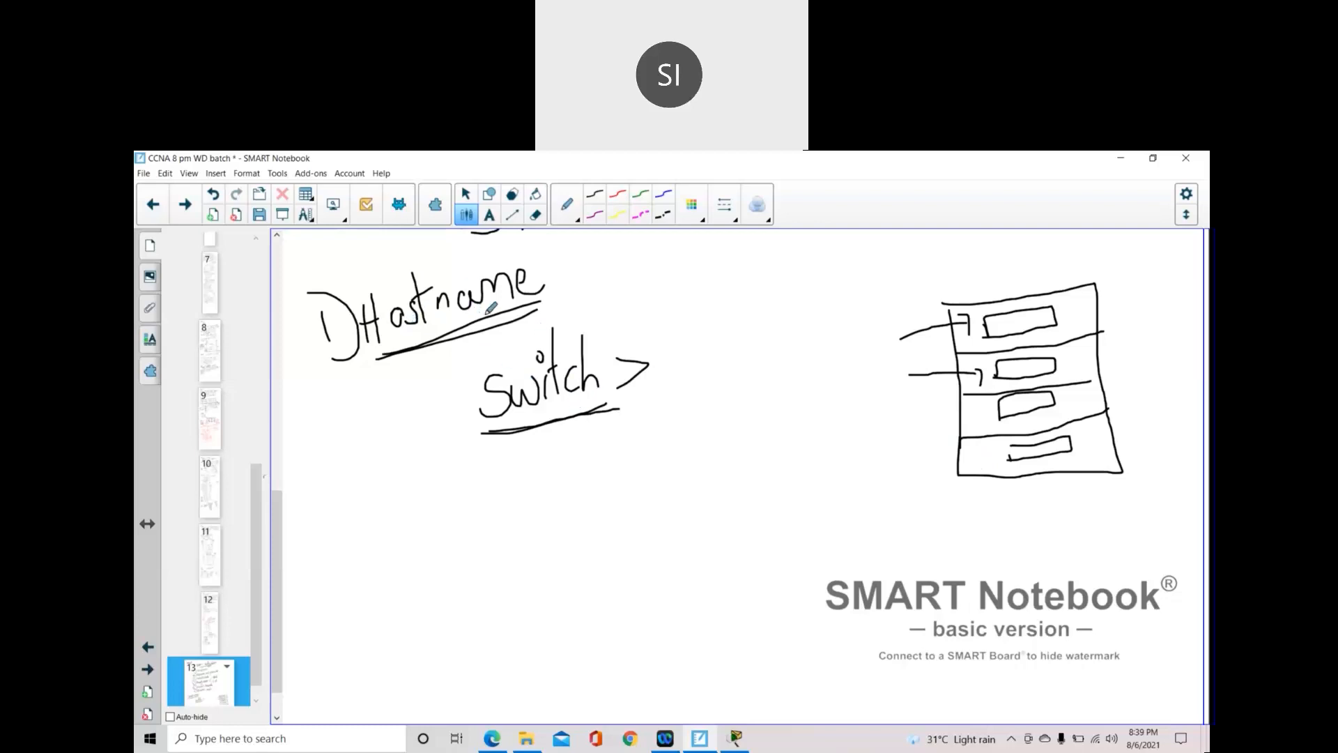
- Write 'enable' after Switch > and '#configure terminal' on the next line
mouse_move(672, 351)
mouse_down()
mouse_move(673, 364)
mouse_move(728, 366)
mouse_move(745, 327)
mouse_move(766, 364)
mouse_up()
mouse_move(777, 345)
mouse_down()
mouse_move(792, 337)
mouse_move(791, 357)
mouse_up()
drag(601, 454, 659, 453)
drag(631, 418, 638, 484)
mouse_move(670, 436)
mouse_down()
mouse_move(678, 468)
mouse_move(730, 450)
mouse_move(737, 491)
mouse_move(707, 482)
mouse_move(779, 432)
mouse_move(788, 471)
mouse_move(766, 468)
mouse_move(830, 431)
mouse_move(857, 463)
mouse_move(880, 417)
mouse_move(919, 440)
mouse_move(956, 432)
mouse_move(956, 457)
mouse_up()
click(743, 424)
mouse_move(611, 534)
mouse_down()
mouse_move(639, 532)
mouse_move(626, 563)
mouse_up()
- Write the line 'switch(config)#Hostname cisco'
drag(642, 511, 639, 568)
mouse_move(435, 539)
mouse_down()
mouse_move(412, 558)
mouse_move(457, 538)
mouse_move(459, 554)
mouse_up()
drag(465, 535, 464, 550)
click(460, 509)
mouse_move(479, 496)
mouse_down()
mouse_move(479, 556)
mouse_move(497, 516)
mouse_up()
mouse_move(509, 510)
mouse_down()
mouse_move(496, 543)
mouse_move(524, 535)
mouse_move(539, 554)
mouse_move(581, 538)
mouse_move(579, 573)
mouse_up()
click(584, 525)
drag(587, 496, 605, 568)
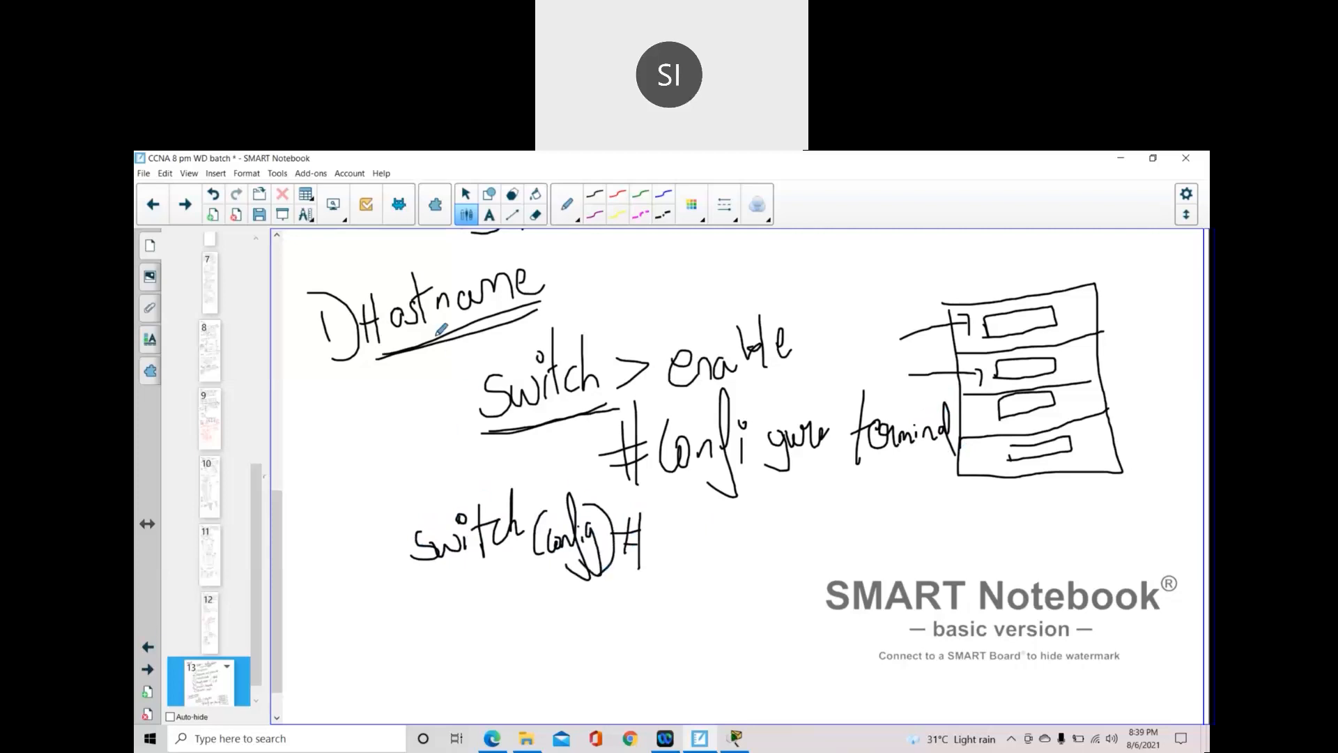
mouse_move(661, 508)
mouse_down()
mouse_move(661, 558)
mouse_move(678, 554)
mouse_move(681, 531)
mouse_move(694, 547)
mouse_move(700, 524)
mouse_move(706, 551)
mouse_move(785, 519)
mouse_move(793, 535)
mouse_move(810, 531)
mouse_up()
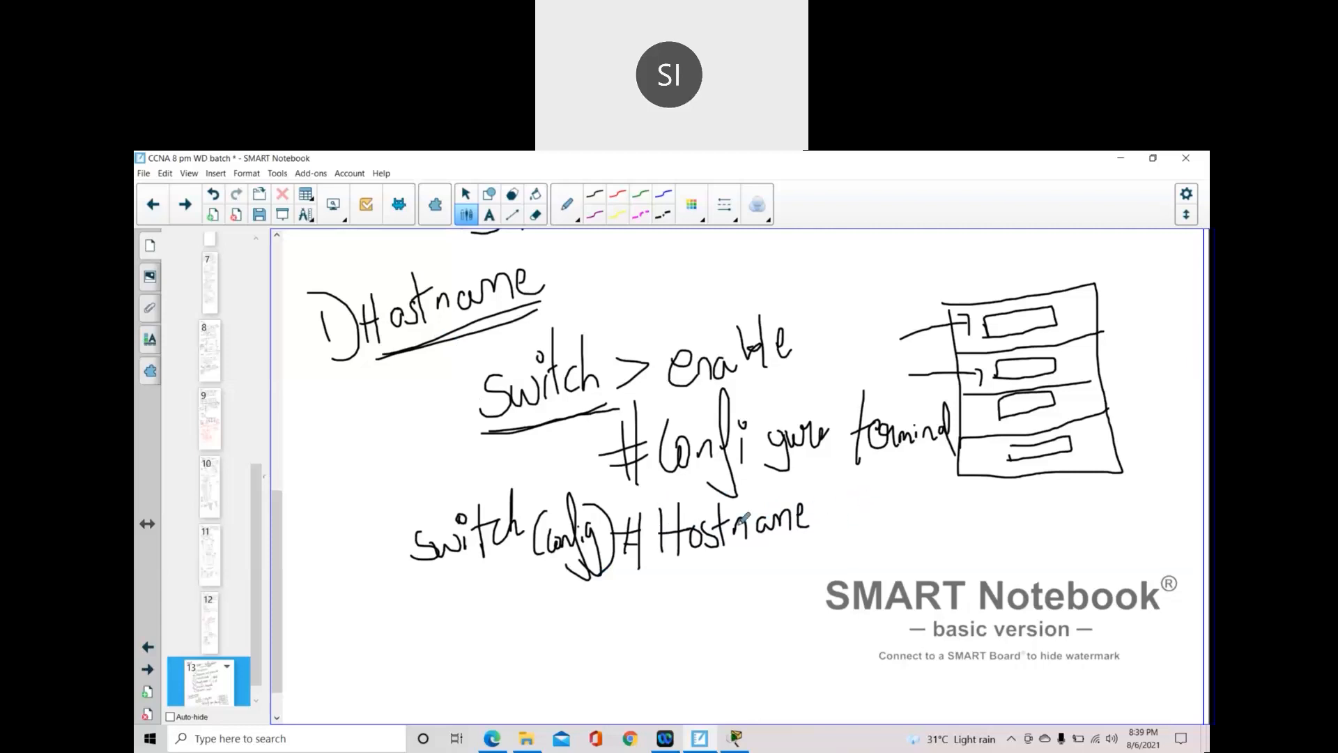
mouse_move(858, 508)
mouse_down()
mouse_move(843, 521)
mouse_move(859, 530)
mouse_move(853, 509)
mouse_move(866, 530)
mouse_move(903, 527)
mouse_move(918, 504)
mouse_up()
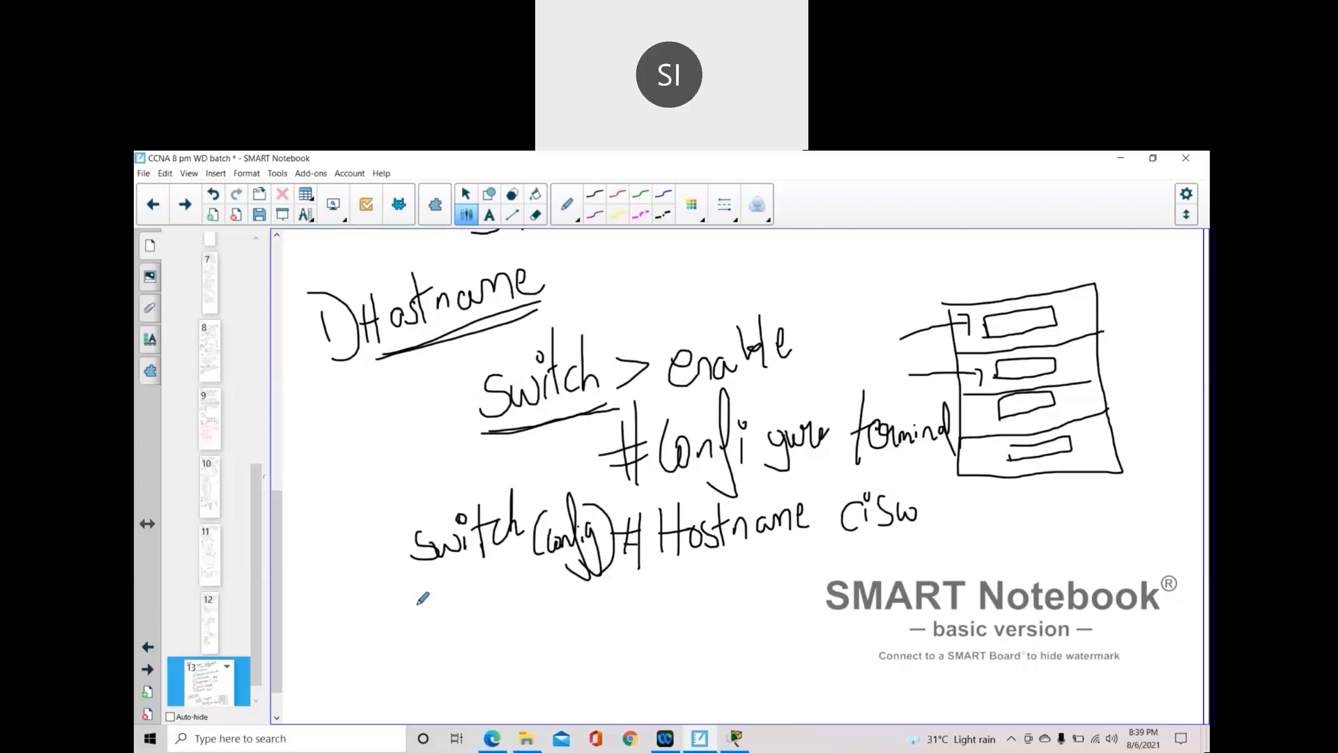
mouse_move(435, 607)
mouse_down()
mouse_move(434, 628)
mouse_move(490, 627)
mouse_move(492, 608)
mouse_up()
- Write the new prompt 'cisco(config)#' and underline both occurrences of cisco
drag(533, 568, 531, 648)
mouse_move(542, 601)
mouse_down()
mouse_move(539, 626)
mouse_move(583, 605)
mouse_up()
drag(594, 558, 577, 644)
mouse_move(572, 589)
mouse_down()
mouse_move(587, 638)
mouse_move(604, 589)
mouse_move(605, 649)
mouse_up()
drag(594, 563, 608, 645)
mouse_move(618, 598)
mouse_down()
mouse_move(641, 592)
mouse_move(633, 639)
mouse_up()
drag(619, 612, 641, 607)
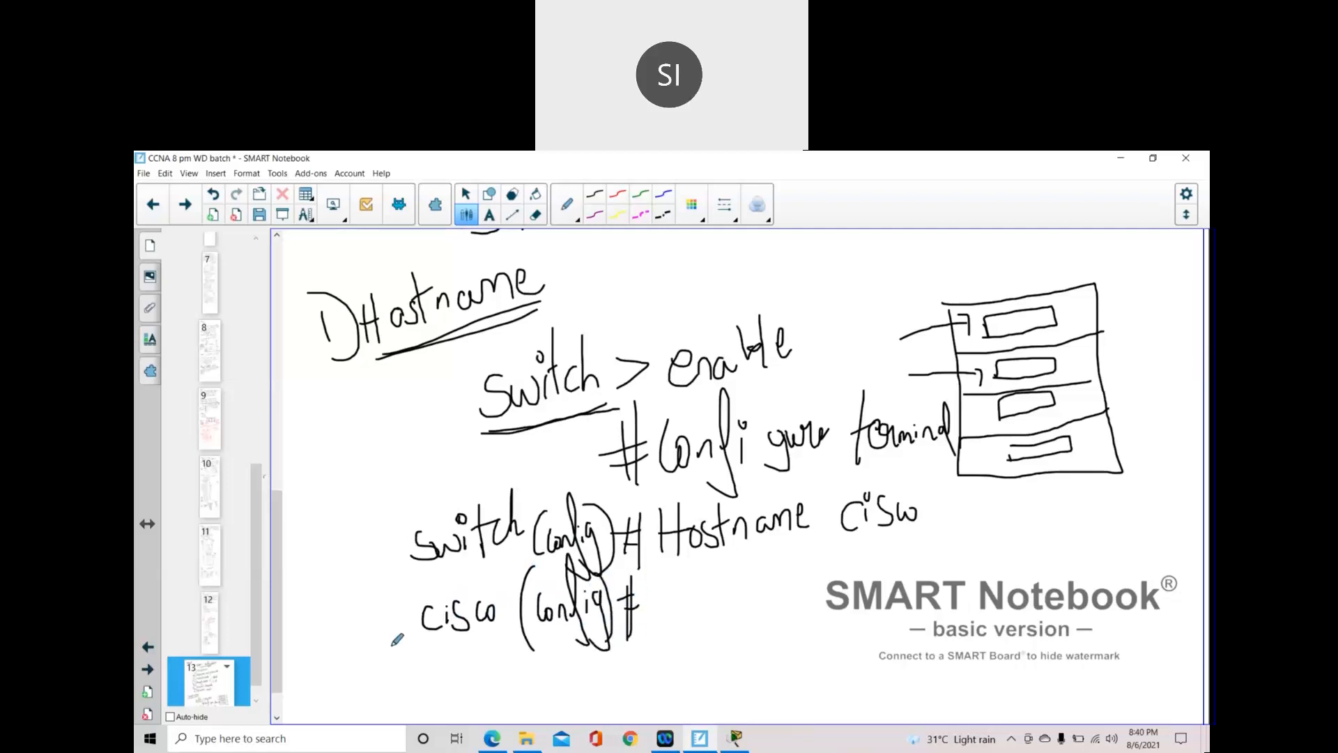
drag(836, 543, 931, 540)
drag(412, 645, 492, 641)
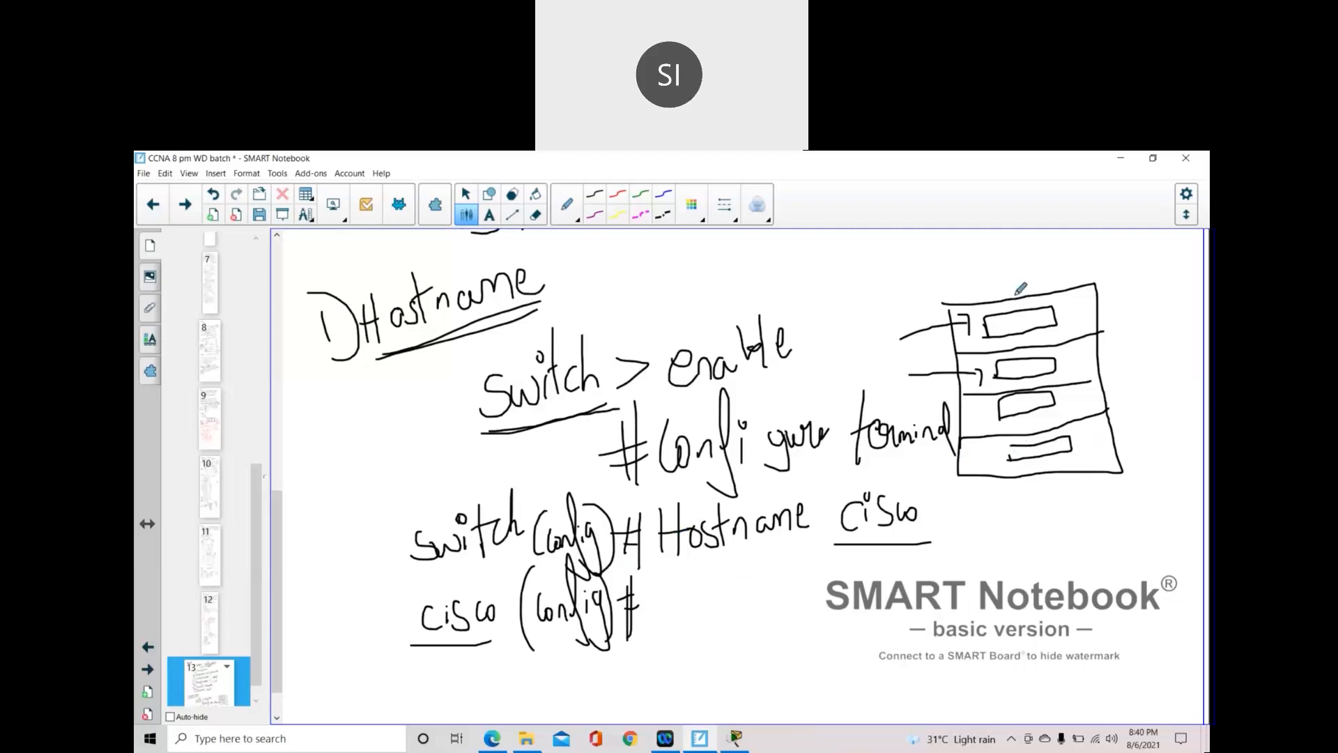
- Label the building 'Bangalore' and name the floors Bang3F through BangGF beside each level
mouse_move(975, 273)
mouse_down()
mouse_move(990, 291)
mouse_move(1040, 282)
mouse_move(1055, 255)
mouse_move(1073, 275)
mouse_move(1116, 274)
mouse_up()
mouse_move(1121, 418)
mouse_down()
mouse_move(1122, 440)
mouse_move(1134, 428)
mouse_move(1124, 441)
mouse_move(1174, 413)
mouse_move(1175, 426)
mouse_move(1176, 398)
mouse_move(1185, 422)
mouse_move(1191, 405)
mouse_move(1178, 413)
mouse_up()
mouse_move(1116, 382)
mouse_down()
mouse_move(1115, 415)
mouse_move(1150, 382)
mouse_move(1143, 417)
mouse_up()
mouse_move(1162, 354)
mouse_down()
mouse_move(1166, 389)
mouse_move(1177, 353)
mouse_move(1115, 364)
mouse_move(1171, 335)
mouse_move(1178, 345)
mouse_move(1183, 318)
mouse_move(1121, 318)
mouse_move(1139, 304)
mouse_move(1163, 313)
mouse_move(1165, 285)
mouse_move(1166, 300)
mouse_move(1185, 265)
mouse_move(1187, 278)
mouse_up()
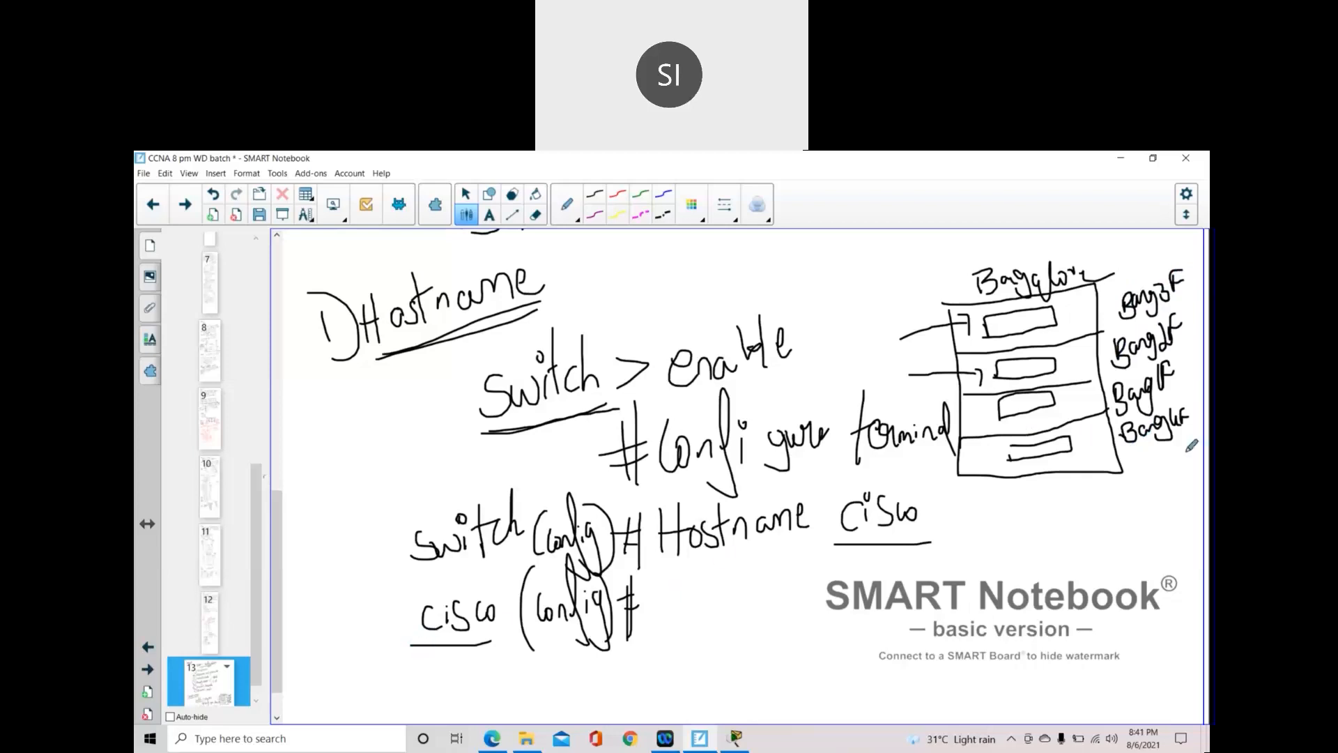
mouse_move(1159, 444)
mouse_down()
mouse_move(1136, 452)
mouse_move(1196, 432)
mouse_up()
drag(1112, 414, 1184, 396)
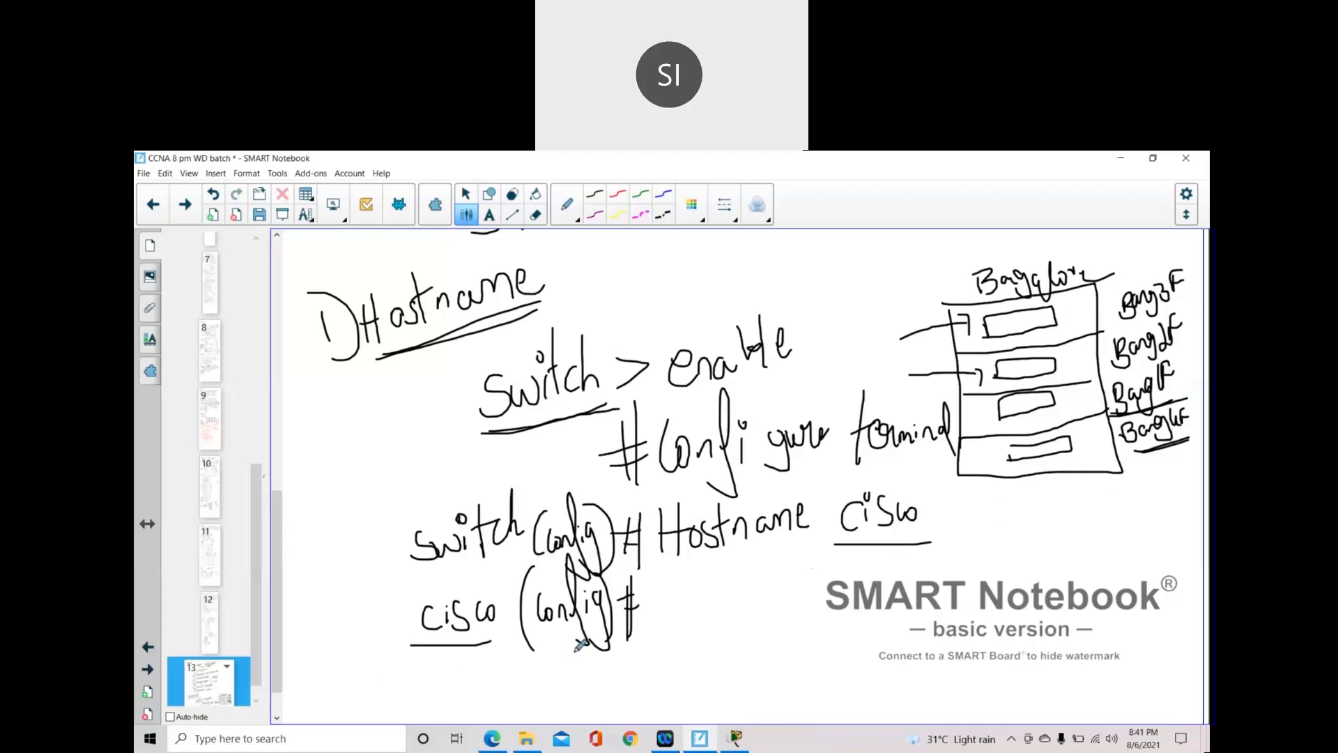
click(735, 739)
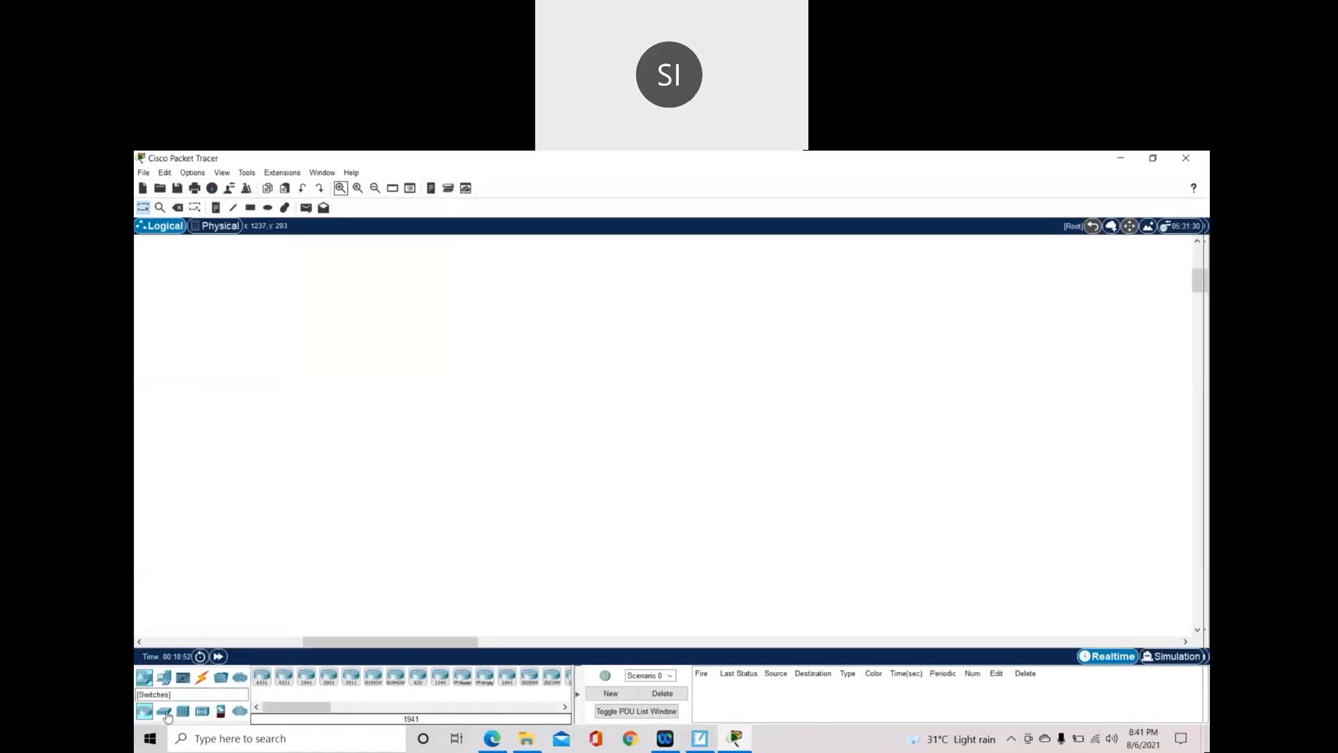
- Place a 2960-24TT switch, Switch0, on the workspace and open its CLI tab
click(164, 713)
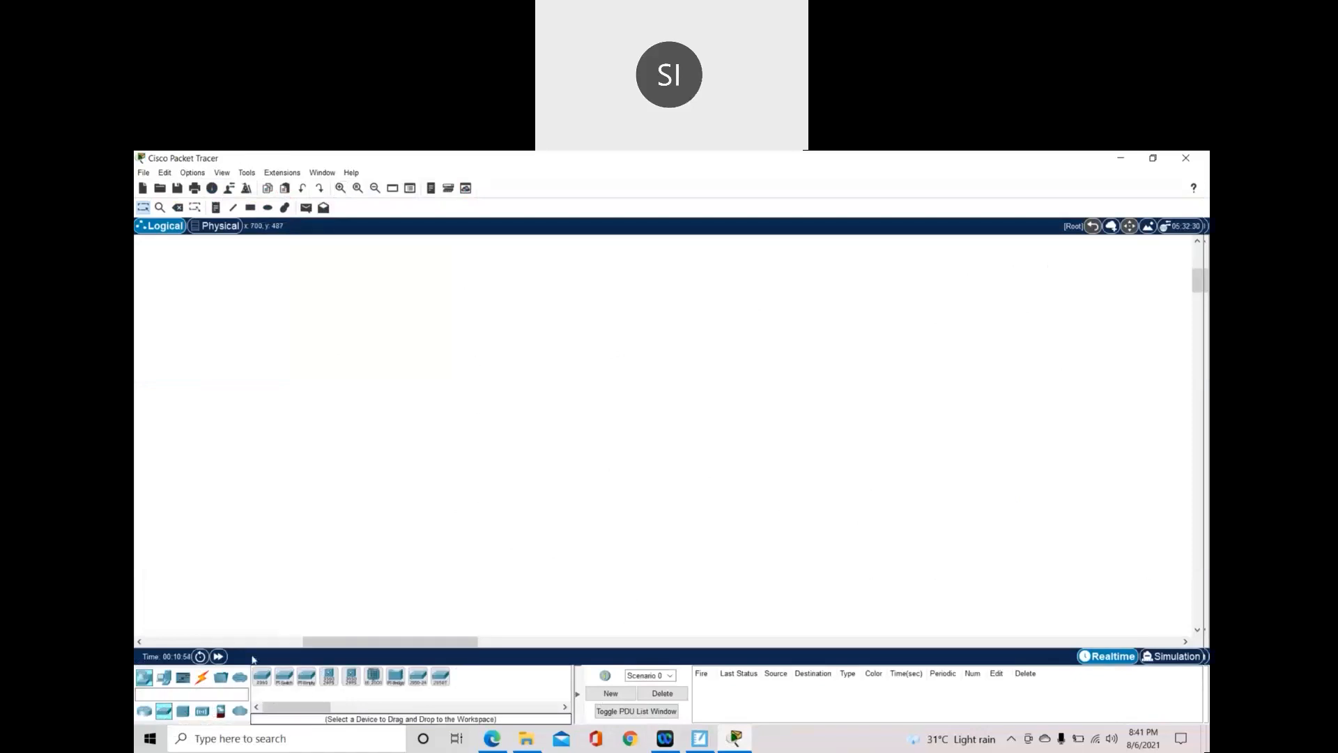
click(262, 676)
click(583, 311)
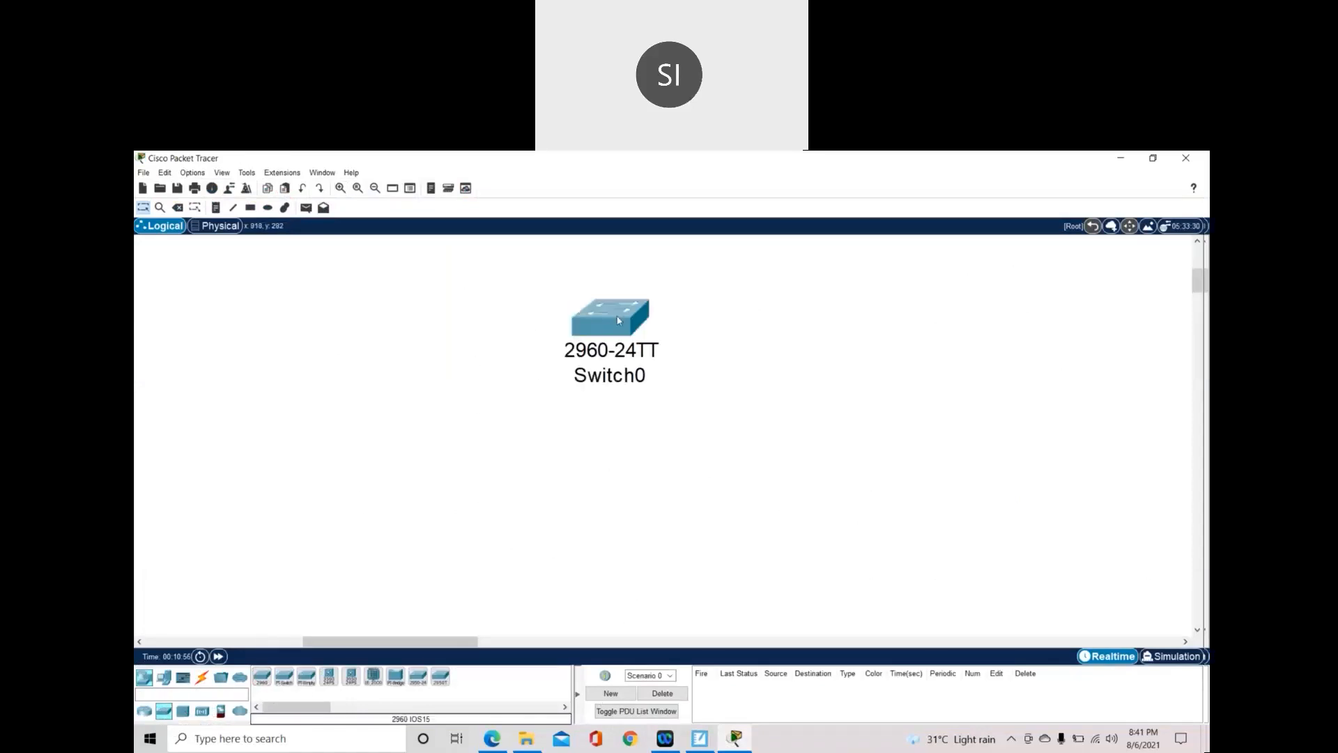
drag(618, 320, 587, 365)
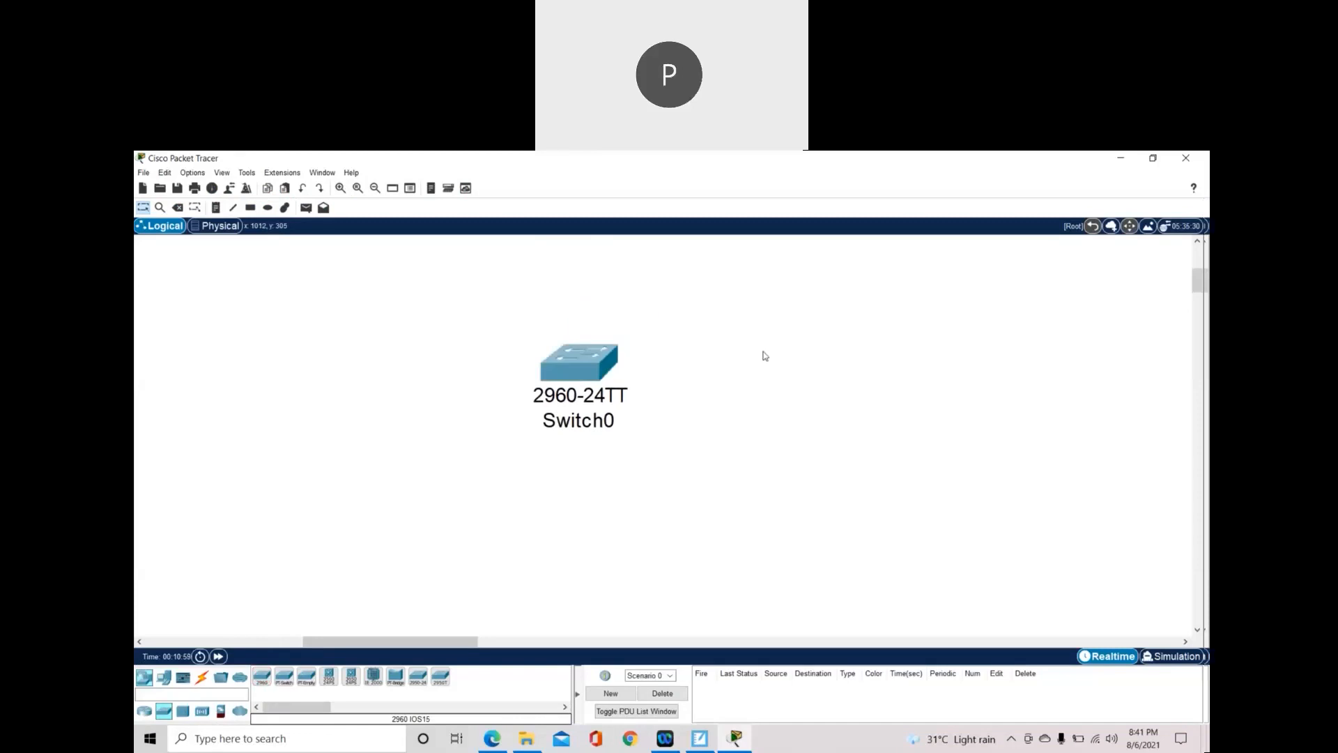
click(592, 361)
click(566, 269)
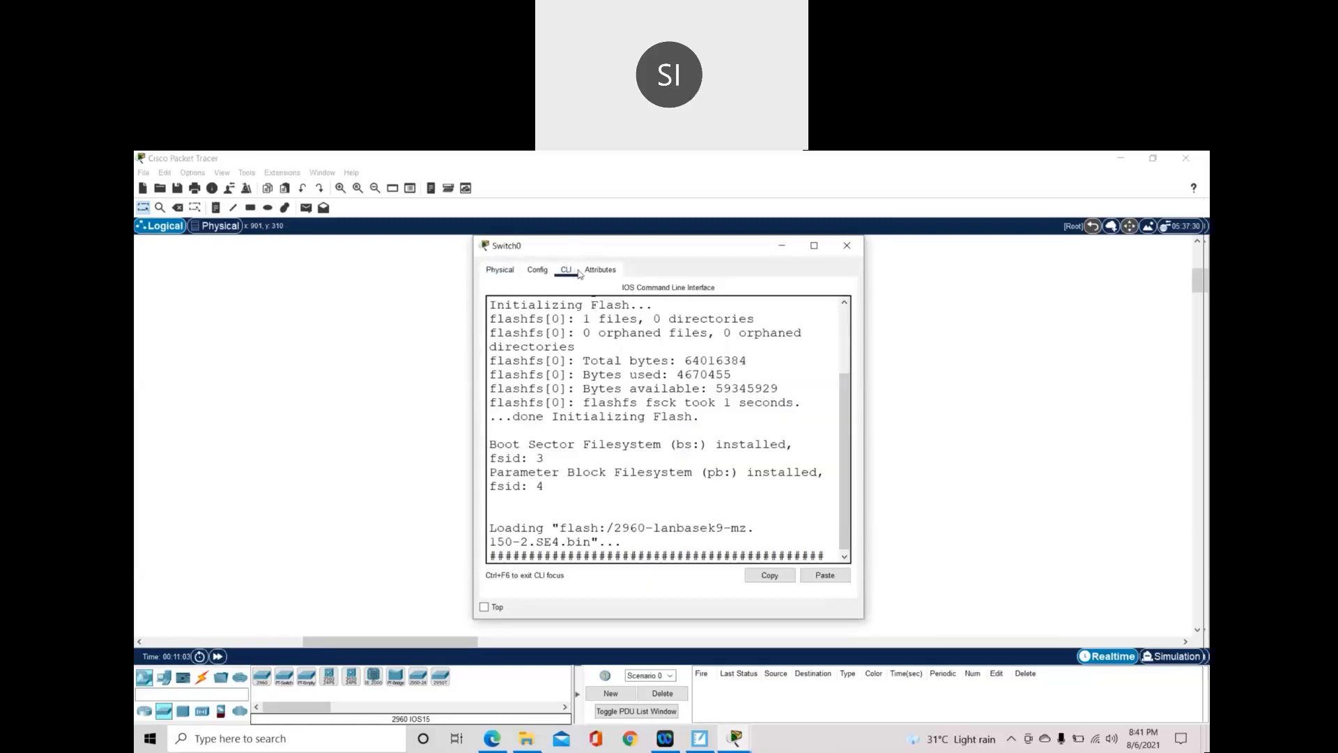
- In Switch0's CLI run enable, configure terminal, hostname cisco, then hostname Besant
click(814, 245)
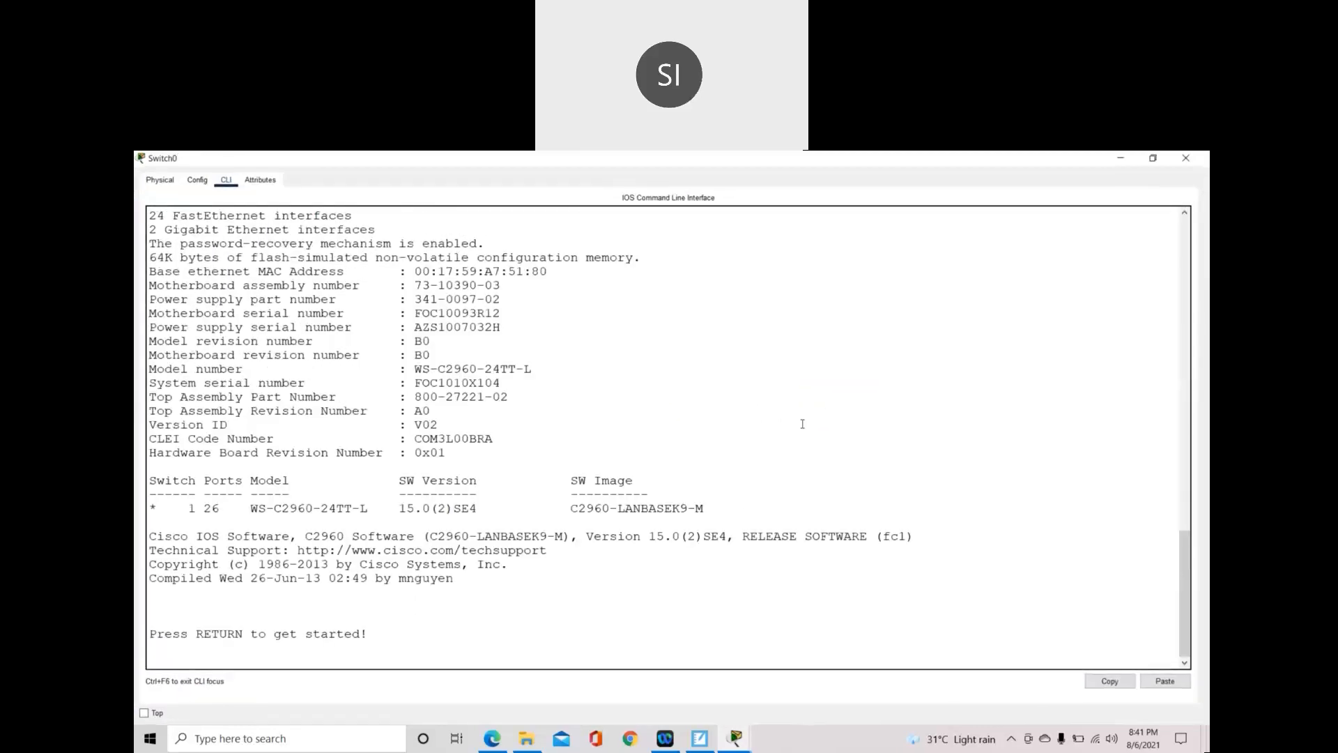
key(Return)
text(enable)
key(Return)
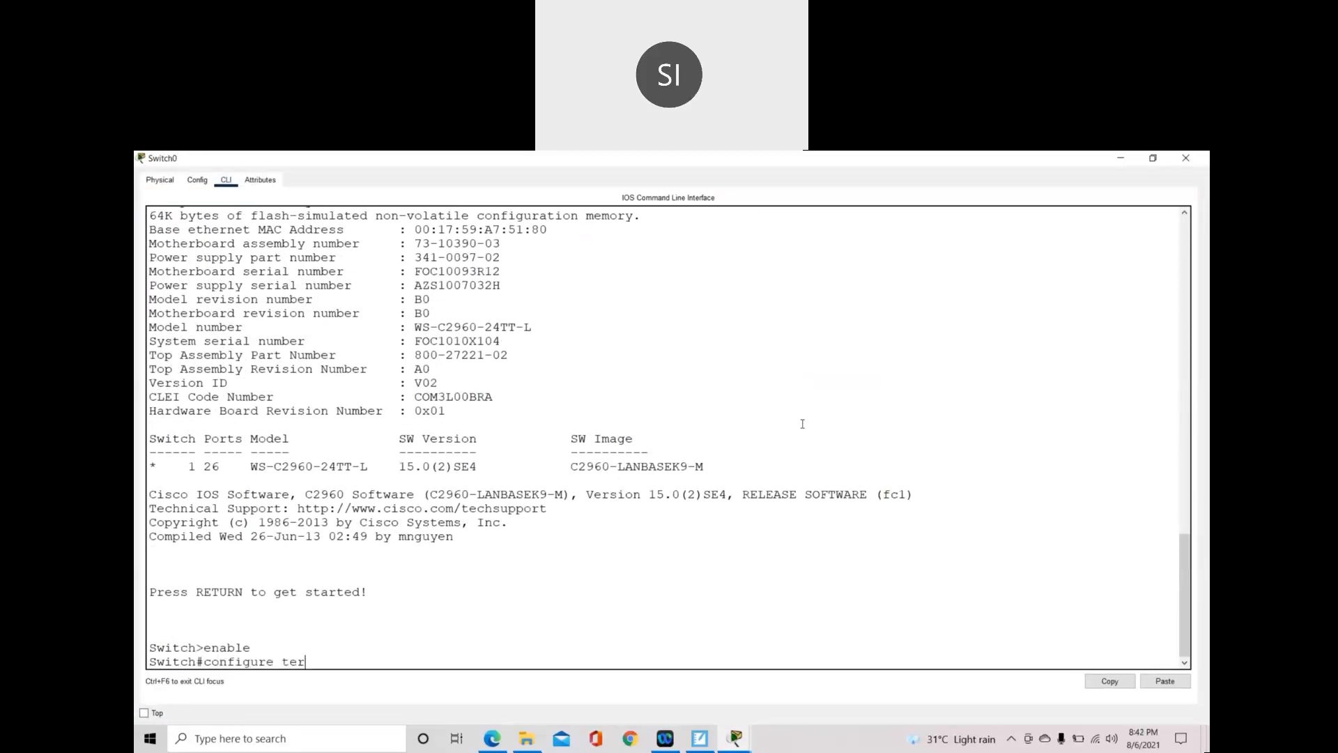
text(configure terminal)
key(Return)
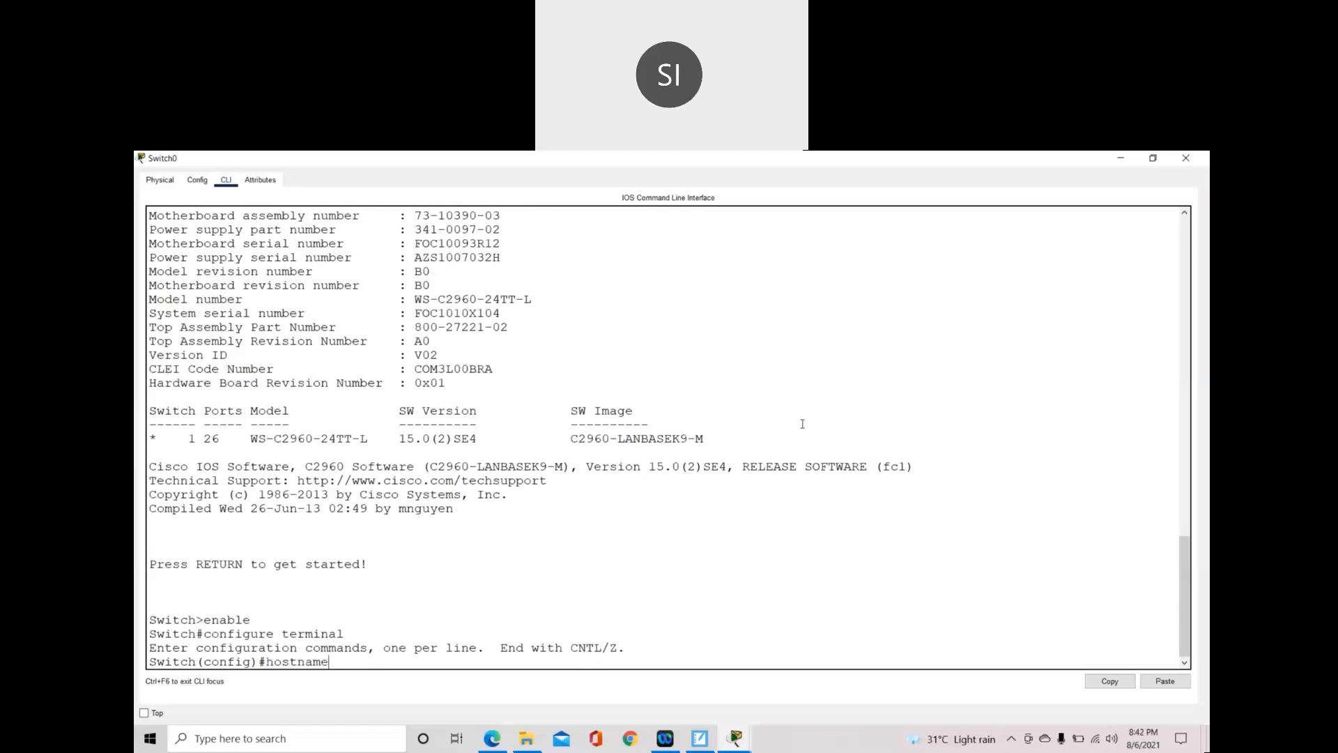
text(hostname cisco)
key(Return)
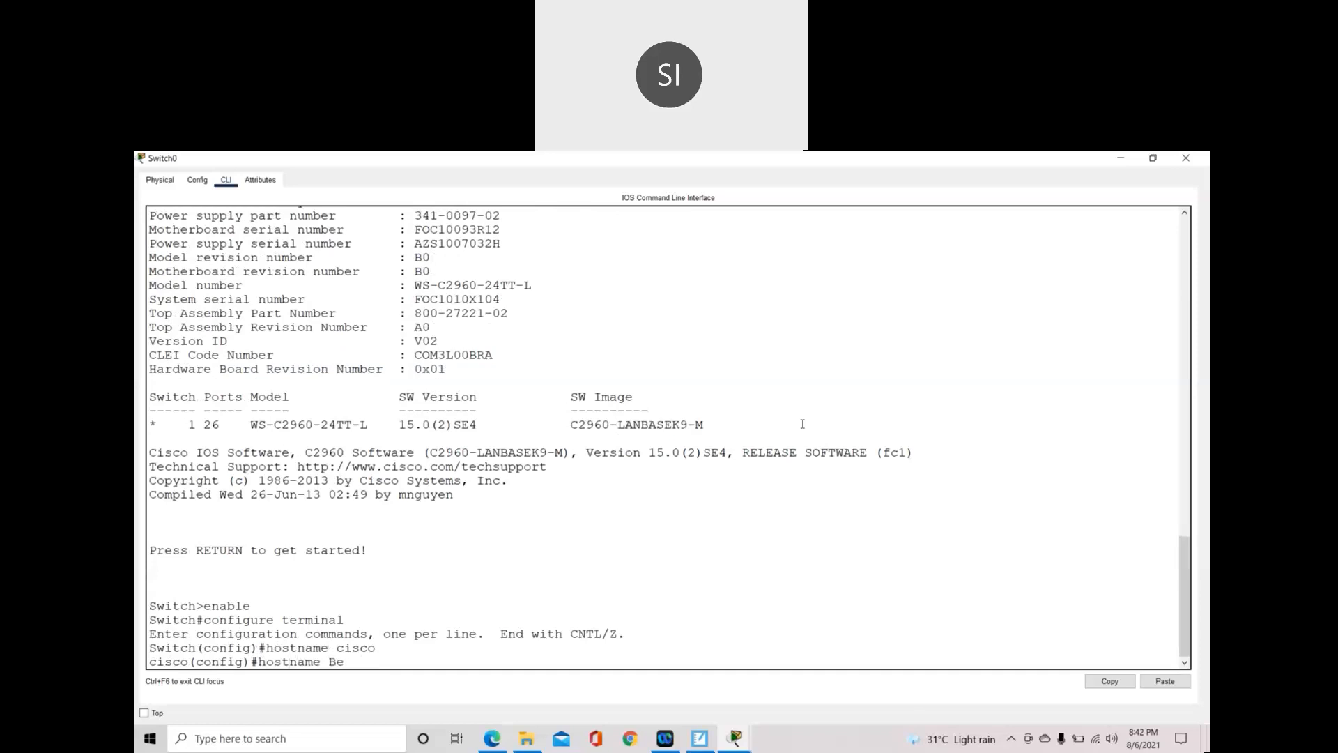
key(Return)
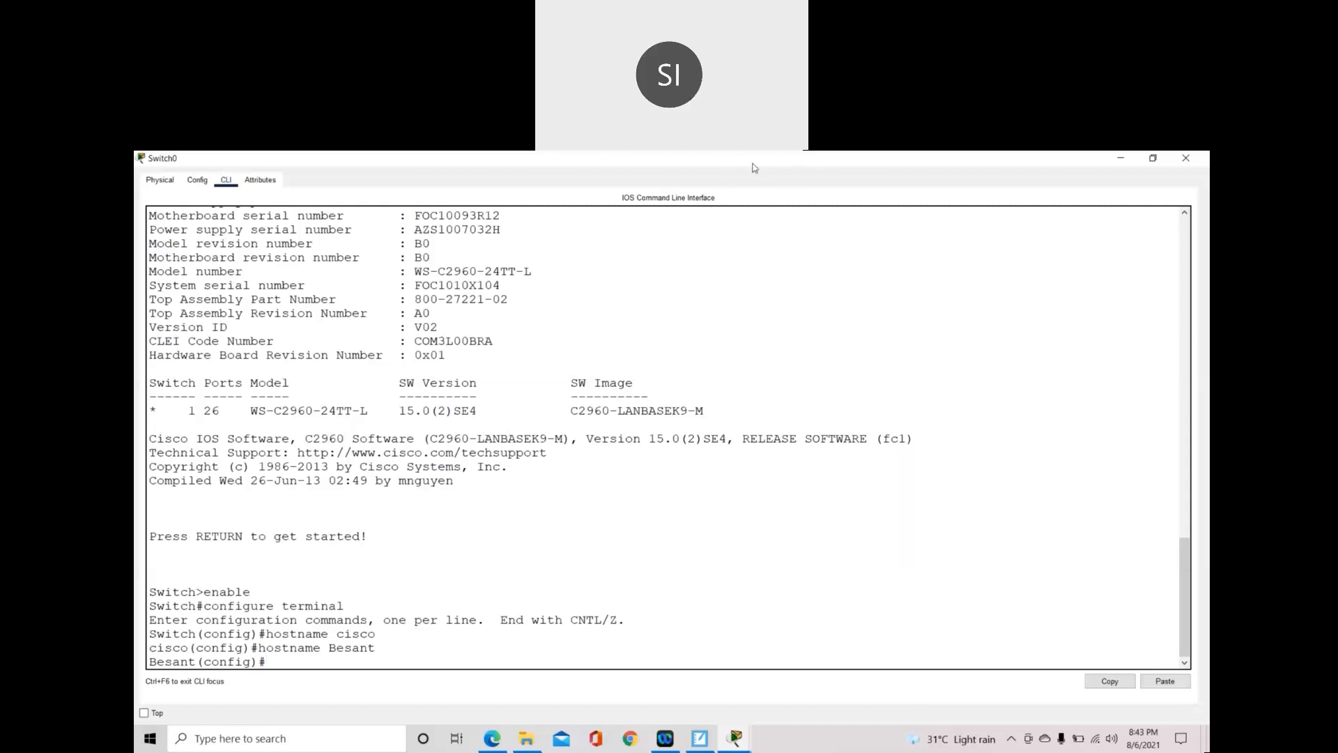
double_click(329, 647)
drag(148, 662, 196, 662)
click(798, 165)
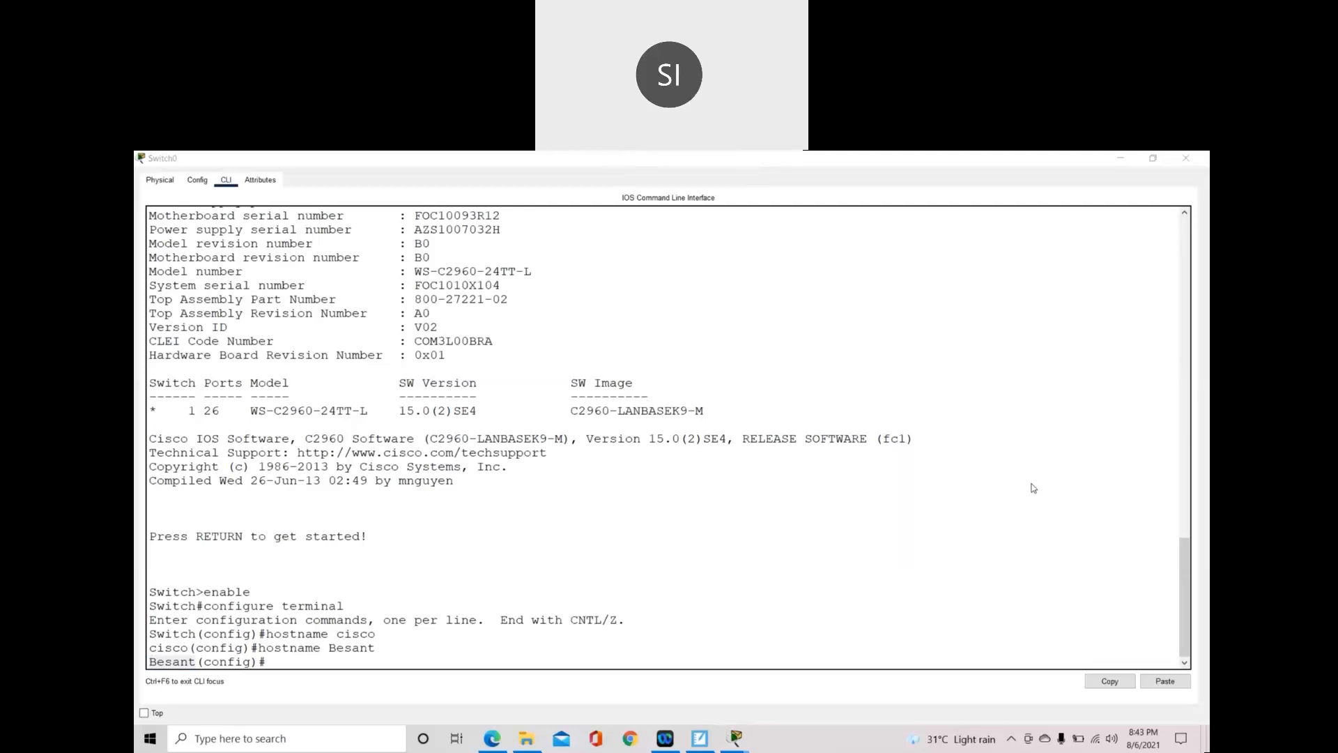
click(286, 662)
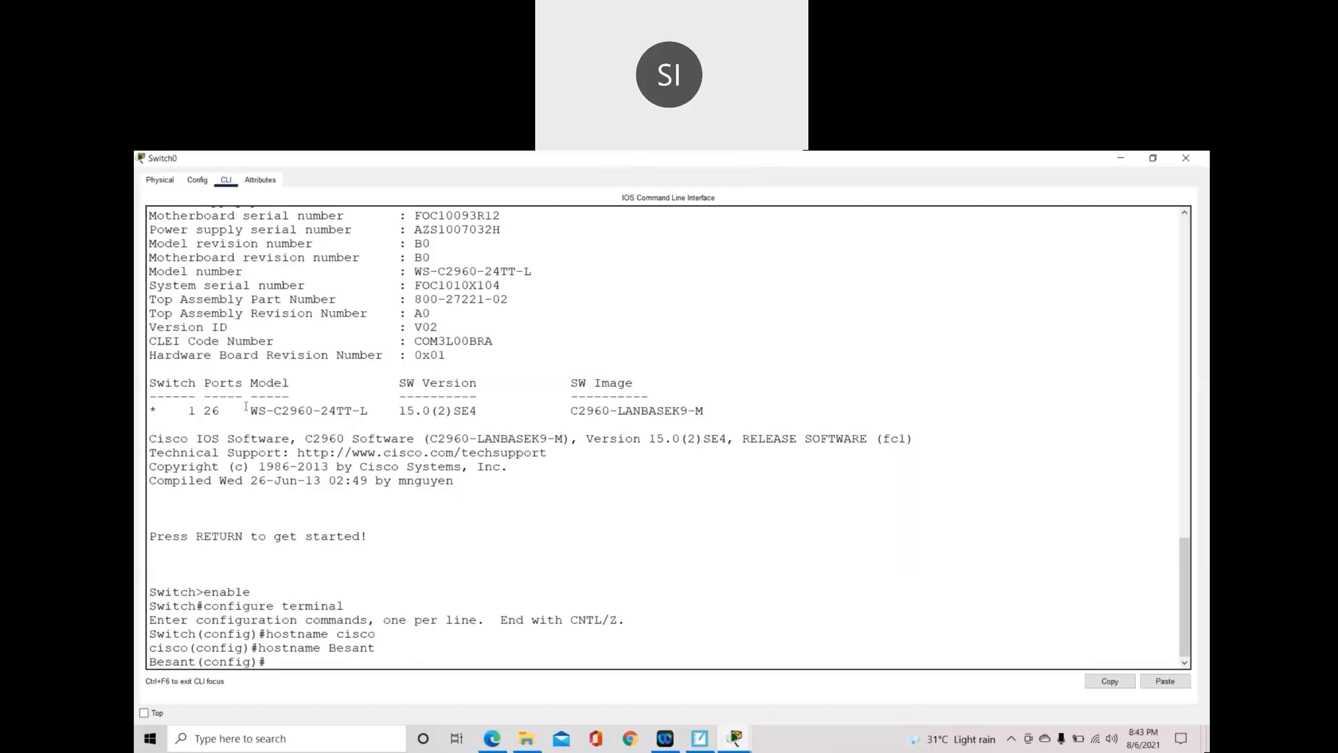
drag(276, 411, 329, 414)
- Write the double-underlined heading '2) username and Password' further down page 13
click(701, 739)
scroll(617, 558, down, 1)
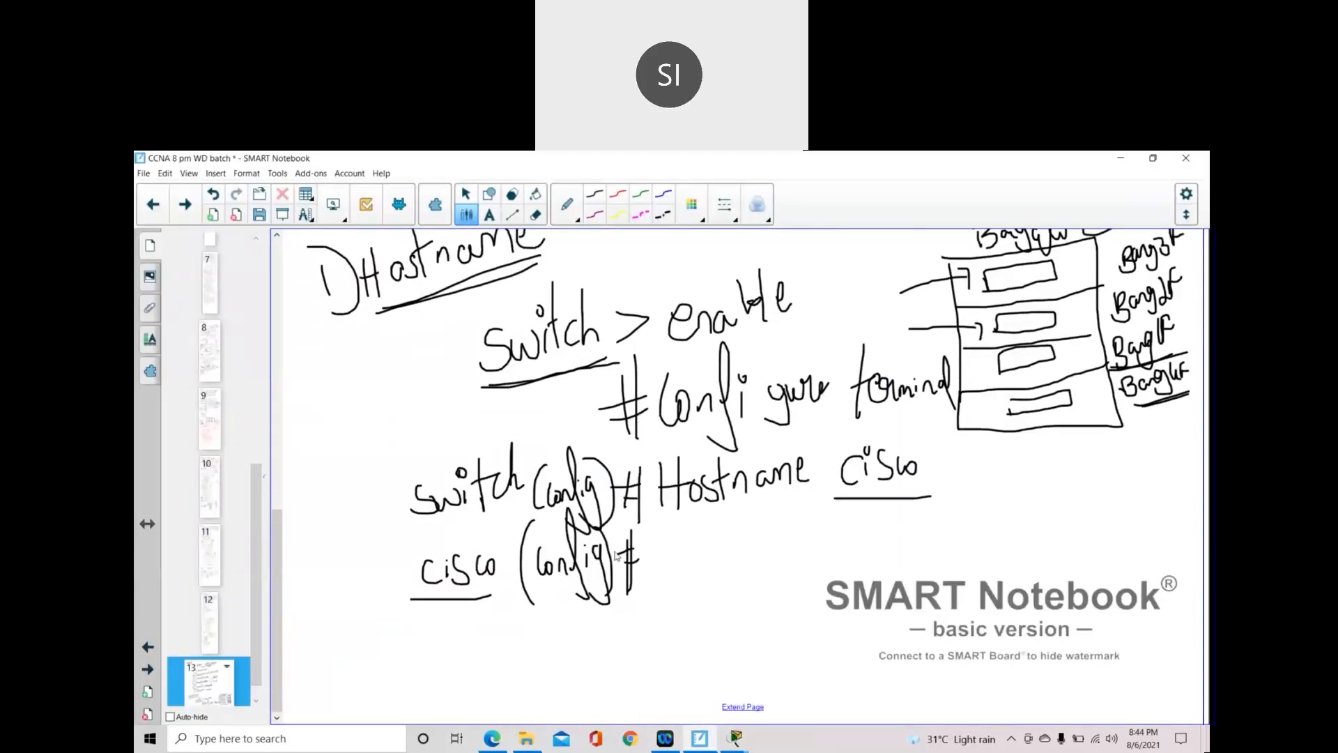
scroll(748, 697, down, 5)
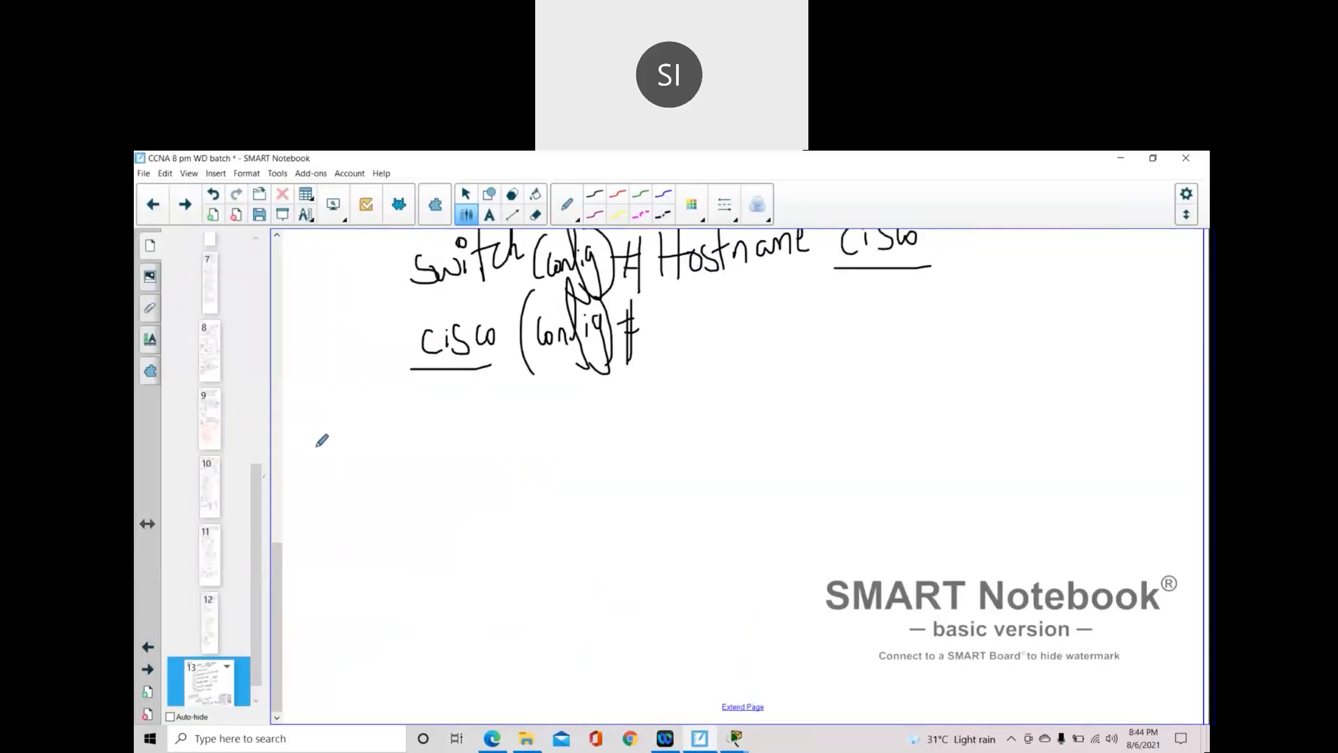
mouse_move(316, 432)
mouse_down()
mouse_move(324, 455)
mouse_move(368, 461)
mouse_move(328, 481)
mouse_up()
mouse_move(389, 426)
mouse_down()
mouse_move(417, 436)
mouse_move(447, 418)
mouse_move(452, 434)
mouse_move(462, 410)
mouse_move(528, 427)
mouse_move(557, 411)
mouse_move(584, 431)
mouse_move(626, 398)
mouse_move(625, 440)
mouse_move(630, 413)
mouse_move(670, 422)
mouse_move(678, 388)
mouse_move(687, 414)
mouse_move(730, 383)
mouse_move(748, 395)
mouse_up()
drag(431, 471, 649, 441)
drag(433, 469, 648, 441)
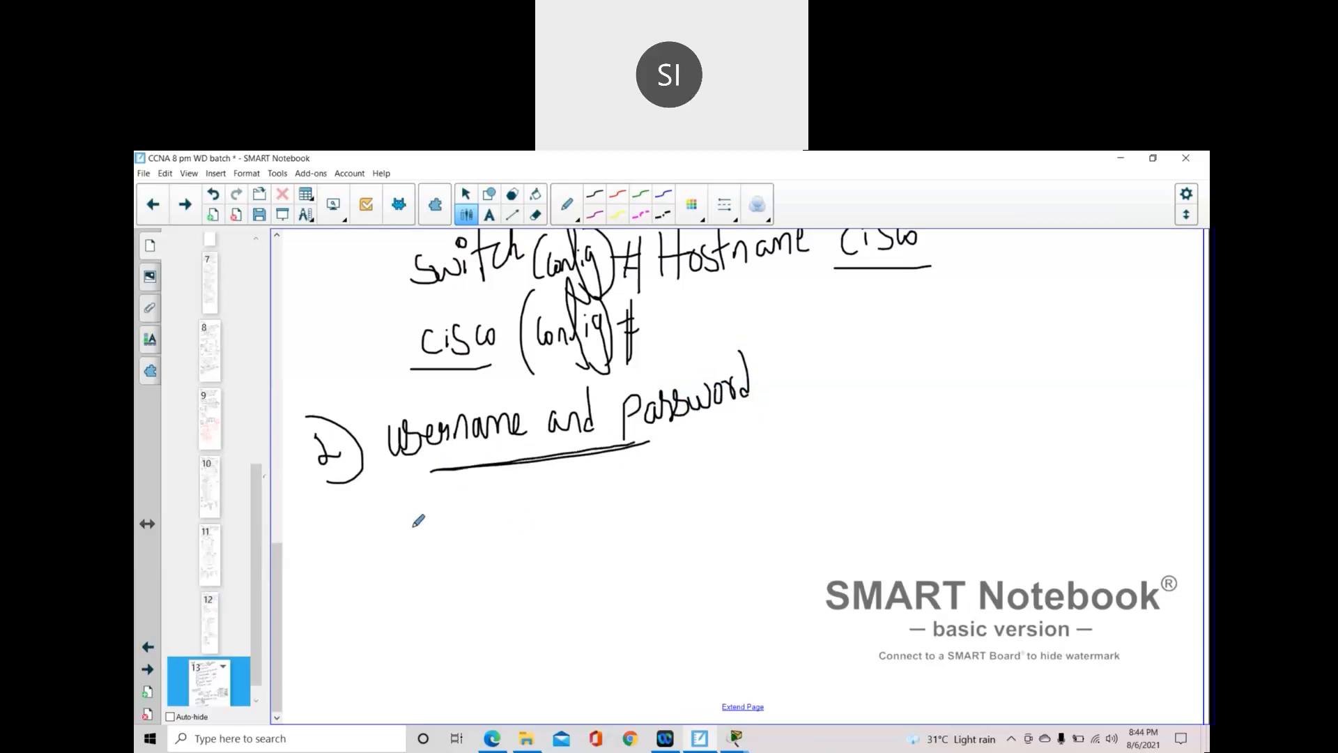
- Write the example command 'switch(config)# username … Password …' with sample credentials
mouse_move(373, 524)
mouse_down()
mouse_move(364, 535)
mouse_move(397, 534)
mouse_move(410, 517)
mouse_move(418, 540)
mouse_move(413, 507)
mouse_move(426, 541)
mouse_move(438, 518)
mouse_move(463, 541)
mouse_up()
mouse_move(463, 476)
mouse_down()
mouse_move(469, 537)
mouse_move(531, 488)
mouse_move(558, 511)
mouse_up()
mouse_move(563, 466)
mouse_down()
mouse_move(554, 543)
mouse_move(536, 548)
mouse_up()
mouse_move(550, 503)
mouse_down()
mouse_move(561, 491)
mouse_move(569, 505)
mouse_move(552, 549)
mouse_up()
mouse_move(575, 466)
mouse_down()
mouse_move(585, 537)
mouse_move(607, 496)
mouse_move(593, 541)
mouse_up()
mouse_move(603, 476)
mouse_down()
mouse_move(598, 523)
mouse_move(659, 481)
mouse_move(719, 486)
mouse_move(770, 465)
mouse_move(739, 467)
mouse_move(728, 475)
mouse_move(834, 447)
mouse_move(817, 494)
mouse_move(849, 474)
mouse_move(842, 488)
mouse_move(844, 462)
mouse_move(922, 488)
mouse_up()
mouse_move(922, 434)
mouse_down()
mouse_move(935, 457)
mouse_move(958, 462)
mouse_move(979, 444)
mouse_move(1000, 451)
mouse_move(1011, 426)
mouse_move(1031, 447)
mouse_move(1040, 399)
mouse_move(1043, 446)
mouse_move(1103, 443)
mouse_up()
click(1085, 422)
mouse_move(1106, 392)
mouse_down()
mouse_move(1107, 427)
mouse_move(1120, 431)
mouse_move(1113, 416)
mouse_move(1140, 435)
mouse_up()
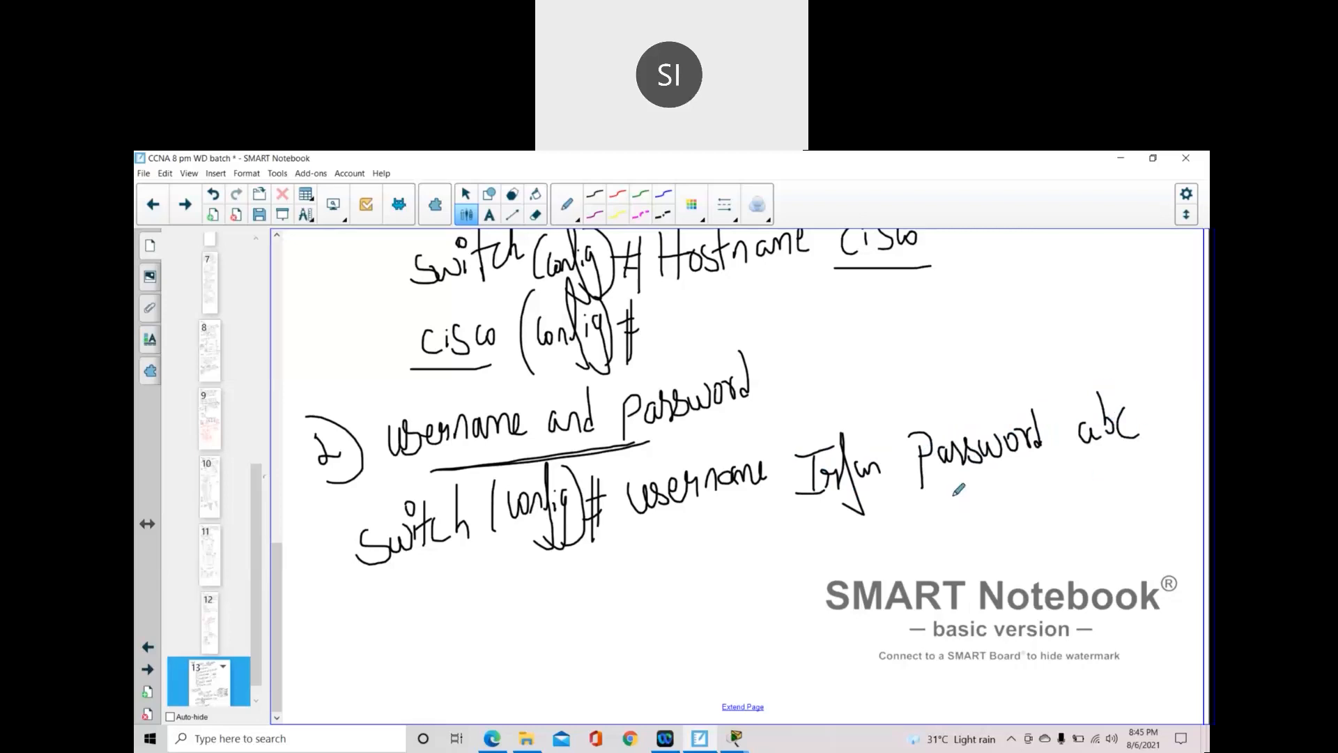
- Underline the username and Password keywords and sample values, adding an arrow to the username
drag(782, 491, 779, 492)
drag(929, 488, 1030, 471)
mouse_move(819, 380)
mouse_down()
mouse_move(820, 411)
mouse_move(839, 386)
mouse_up()
click(810, 409)
drag(809, 506, 863, 500)
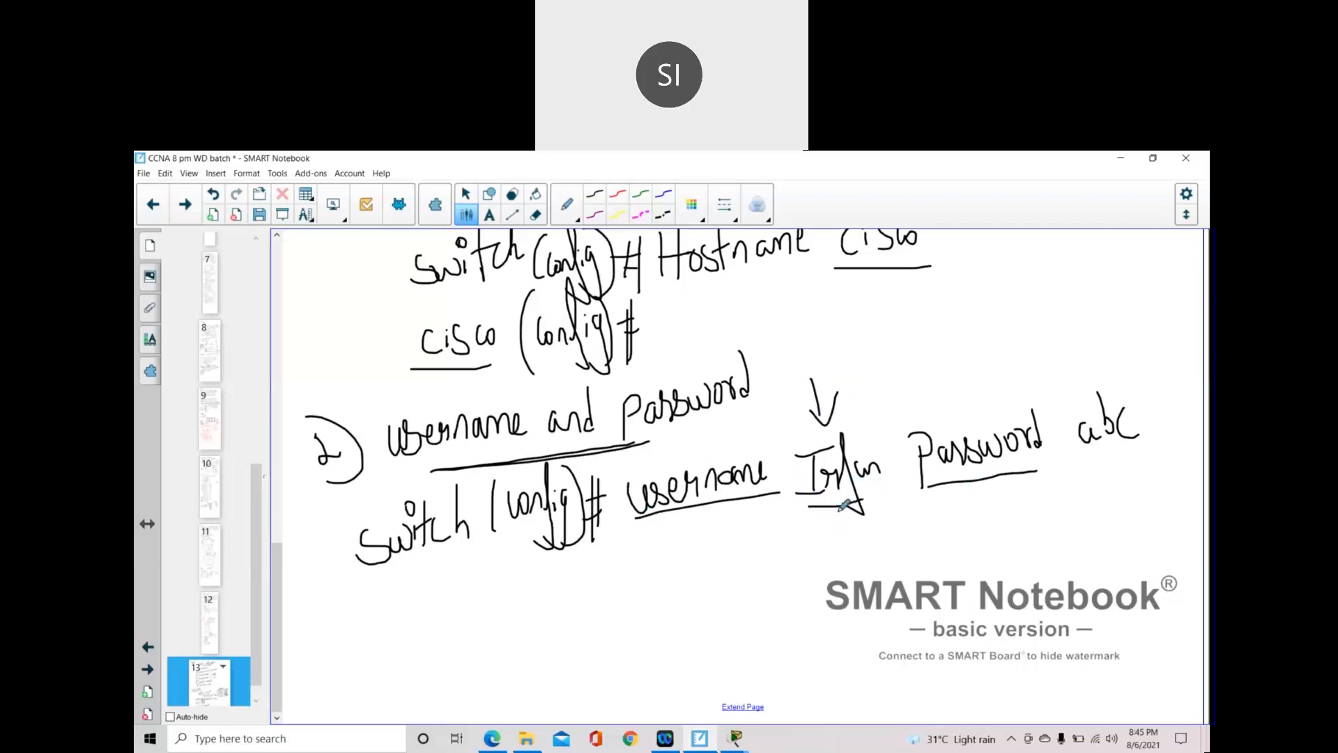
drag(1093, 465, 1145, 450)
click(736, 738)
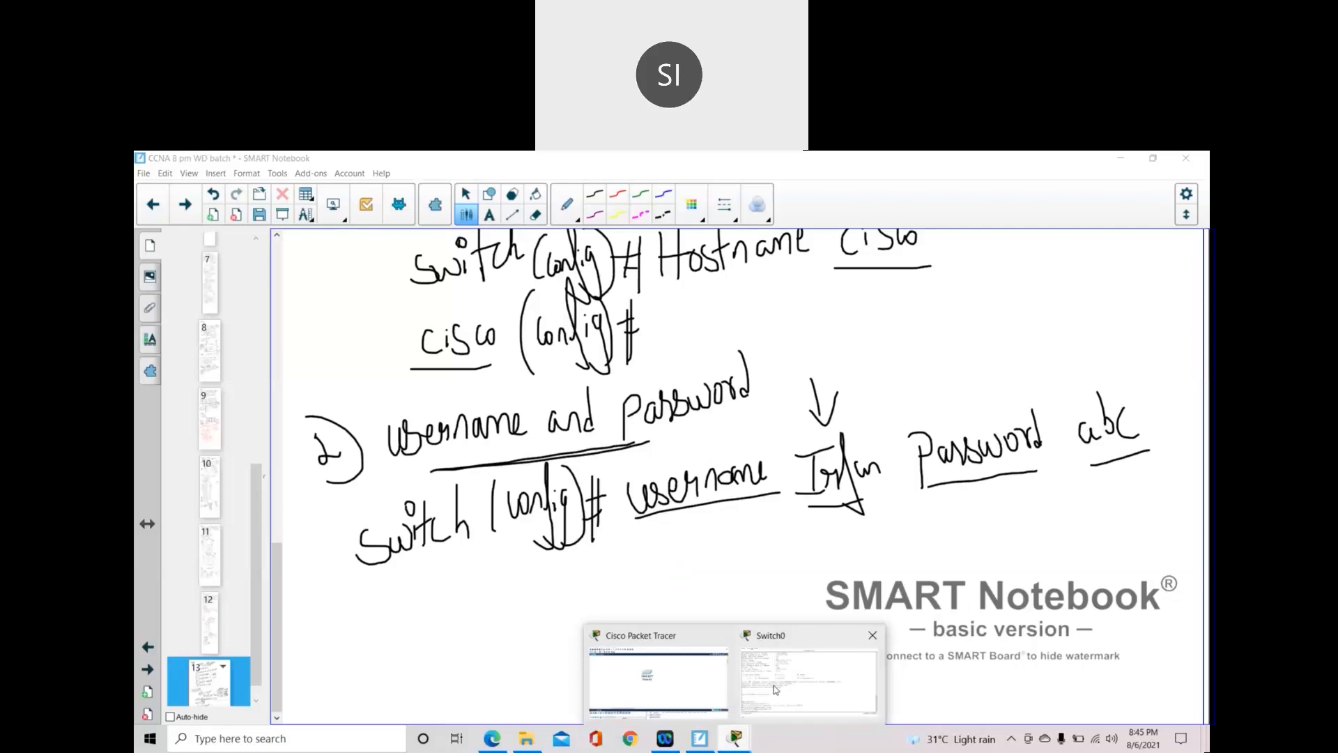
- At Besant(config)#, create three local user accounts, including Cisco and Besant, each with a password
click(776, 690)
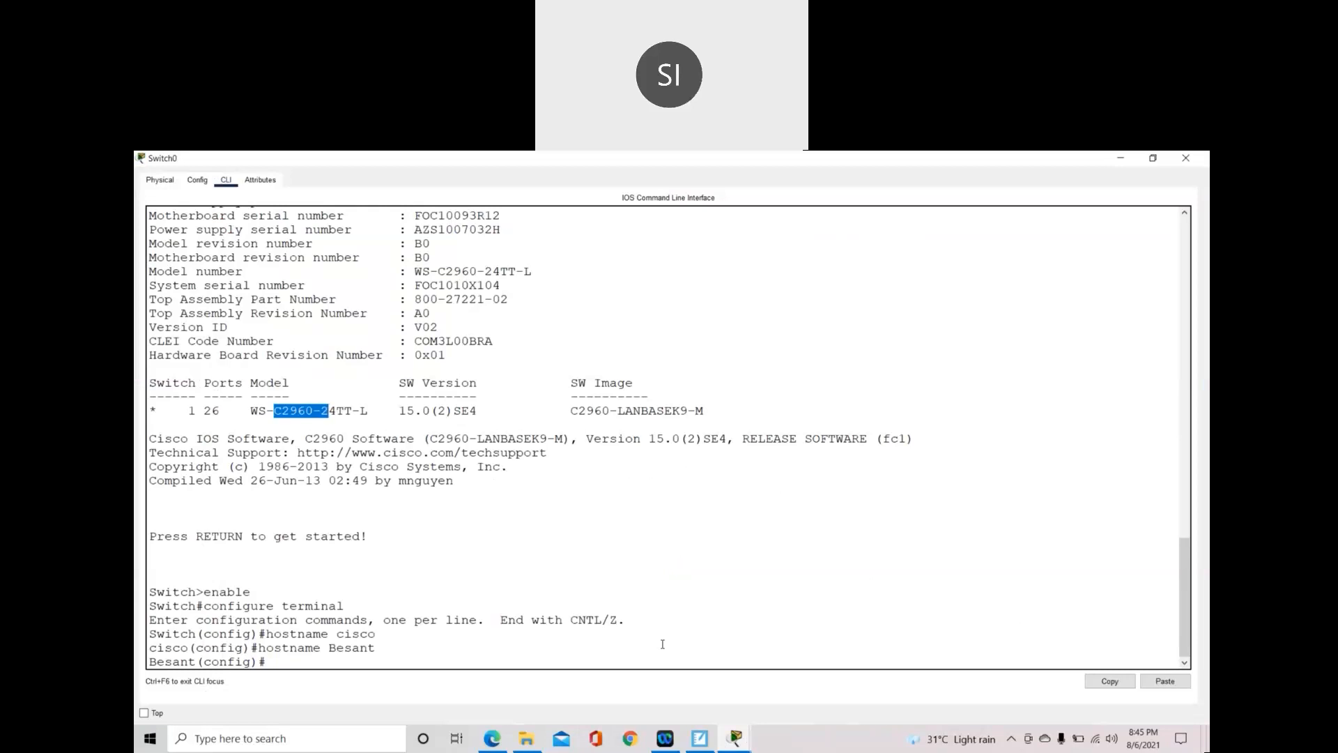
key(Return)
key(Return)
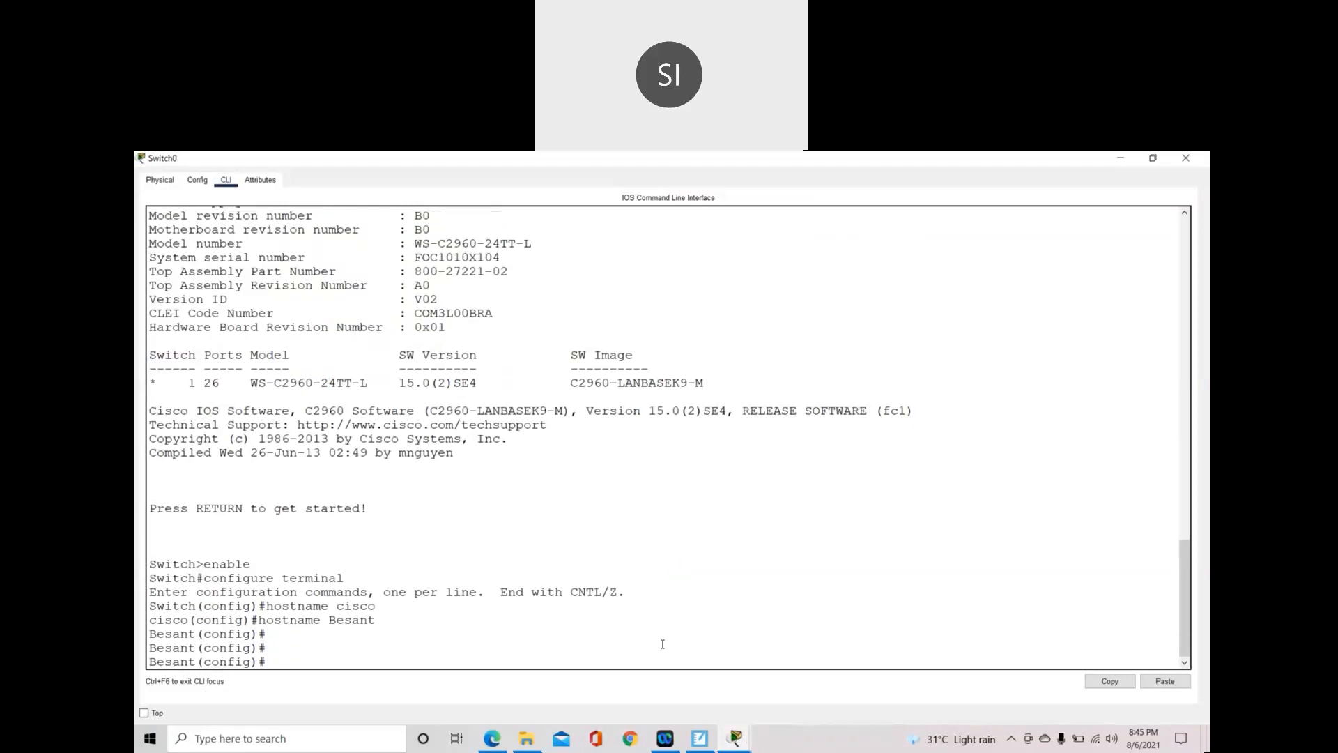
text(username Irfan passw)
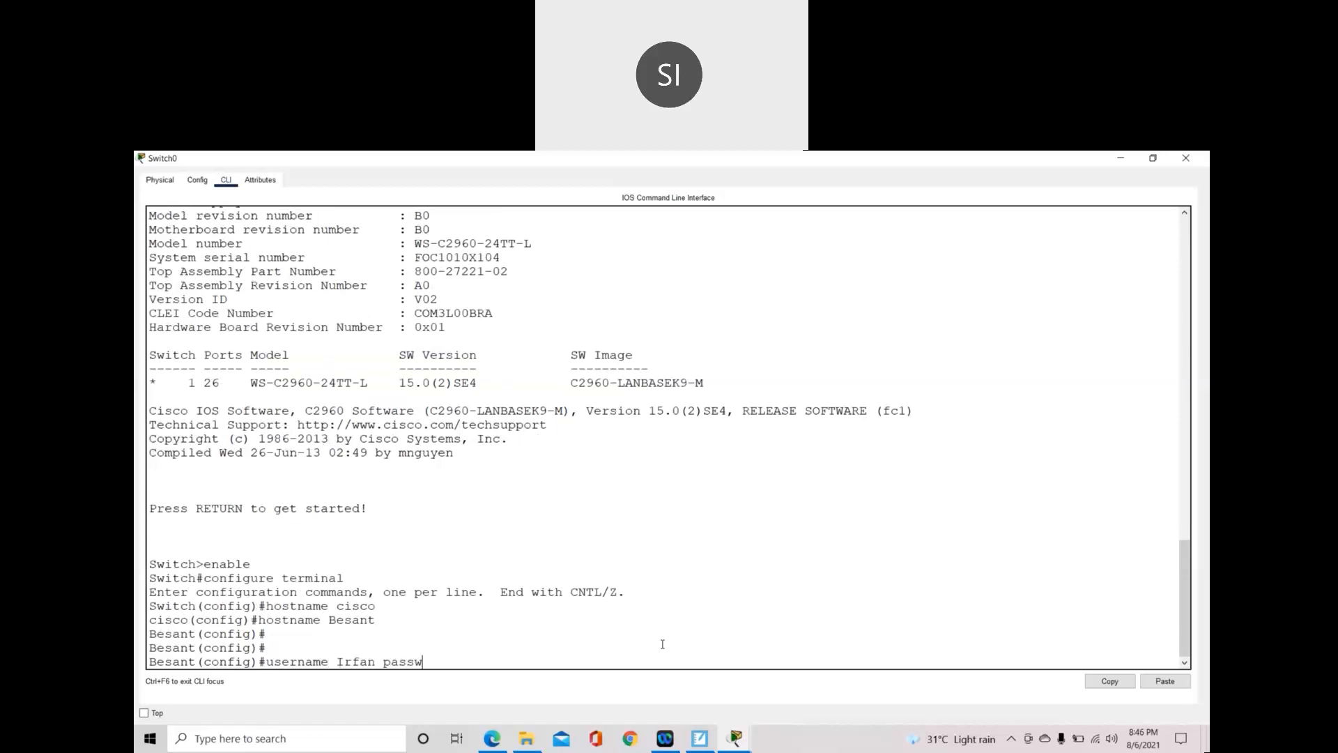
text(ord abc)
key(Return)
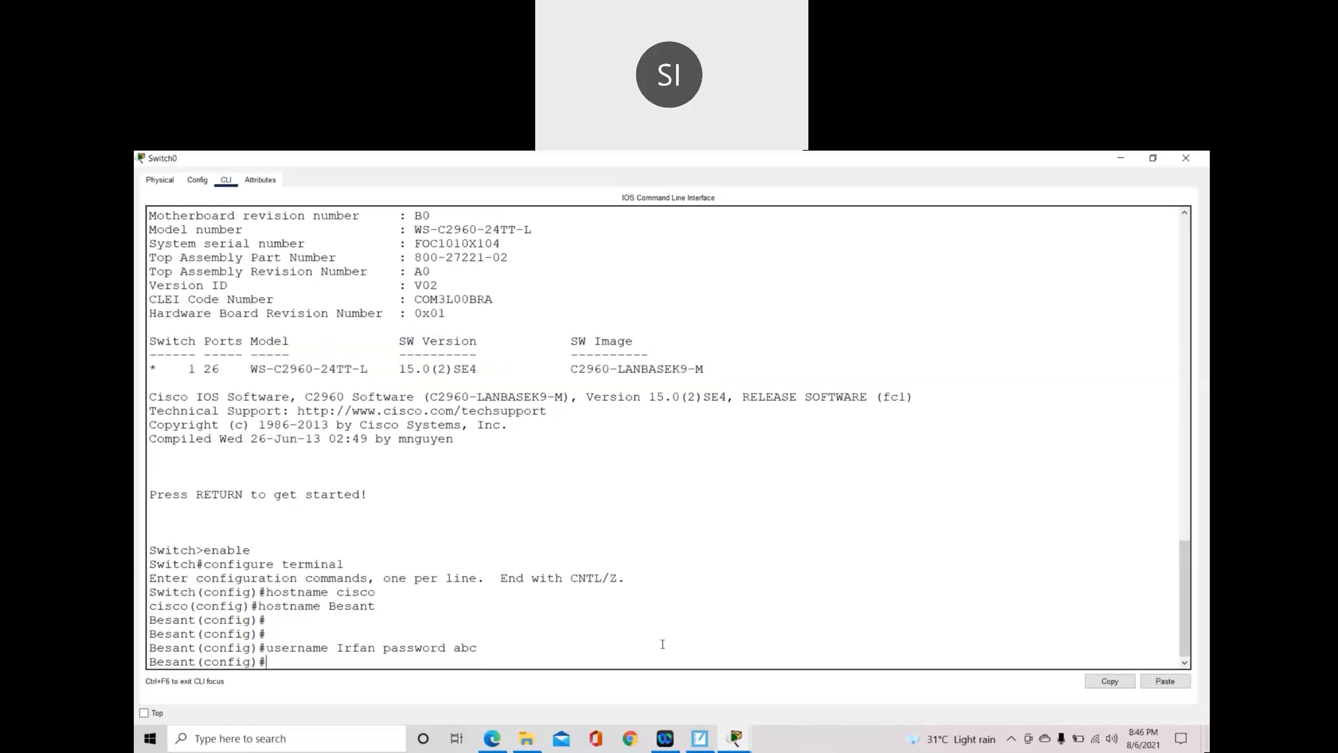
text(username Cisco password 123)
key(Return)
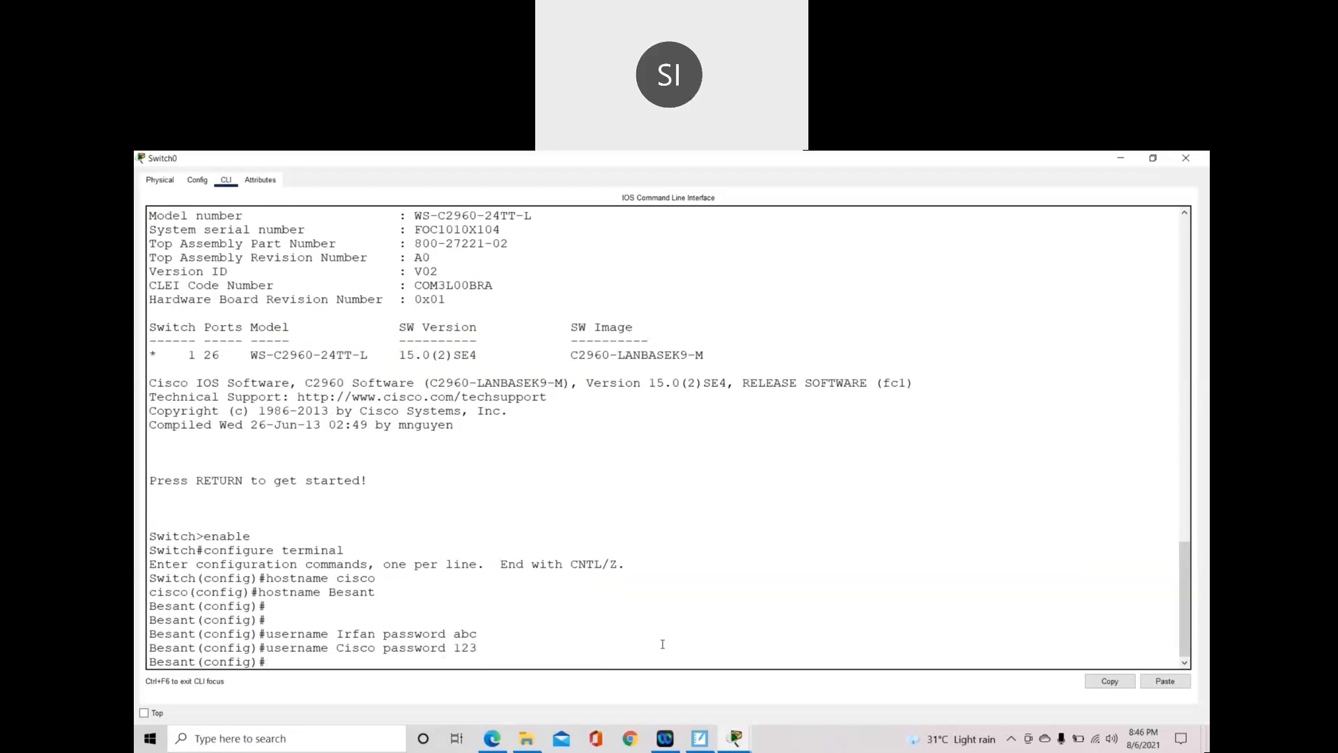
text(username Besant password )
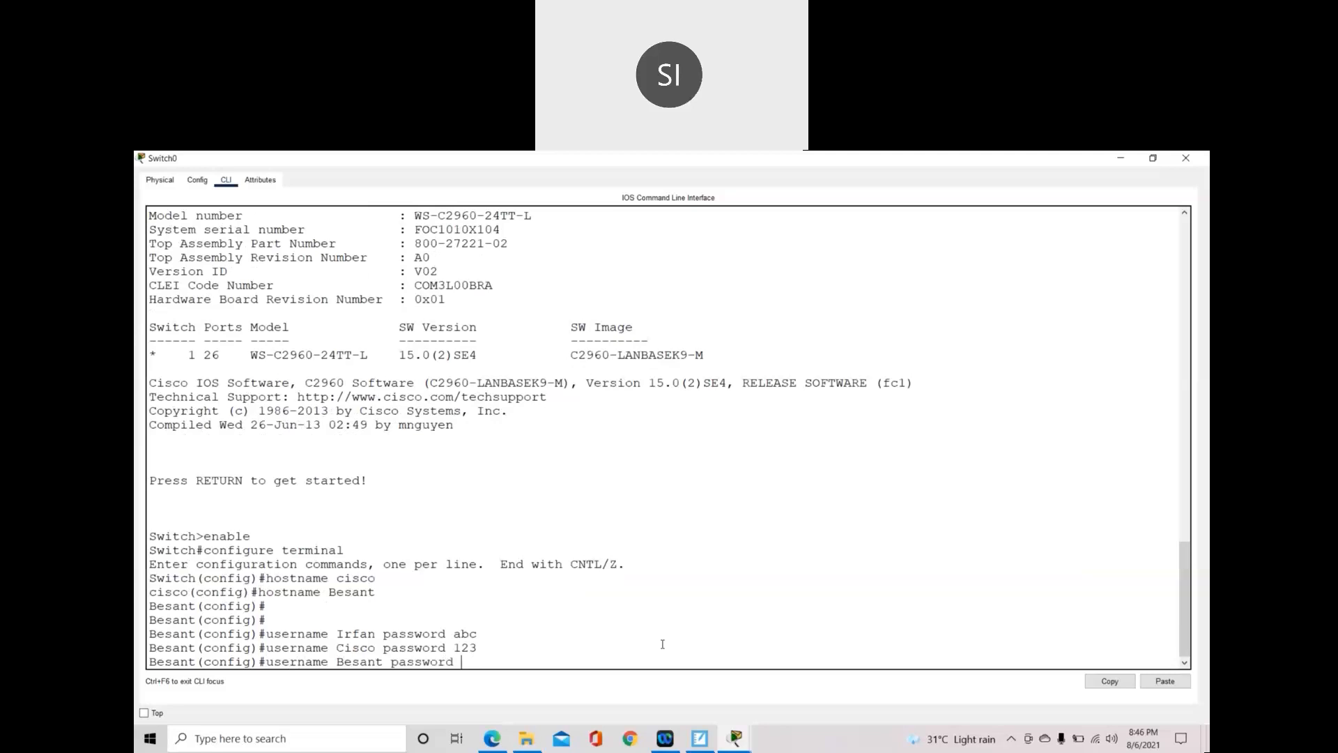
text(456)
key(Return)
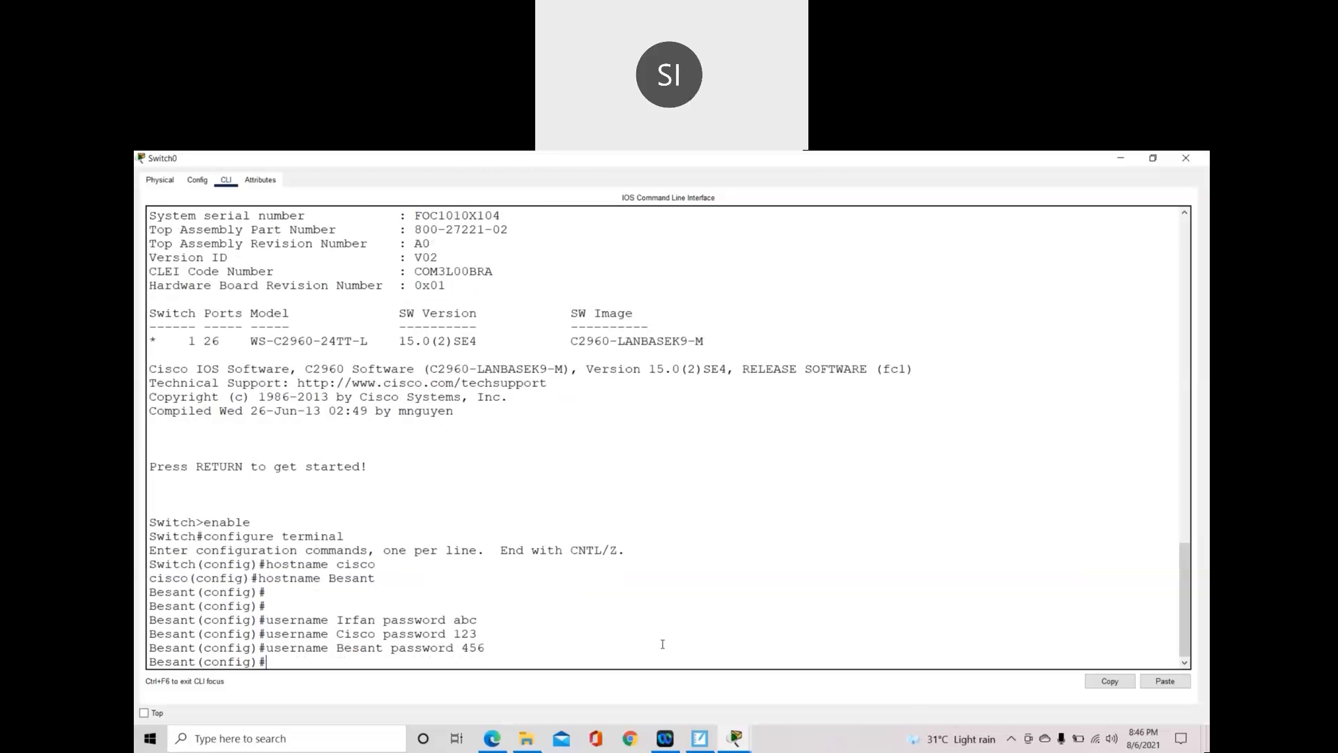
key(Return)
key(Return)
key(Return)
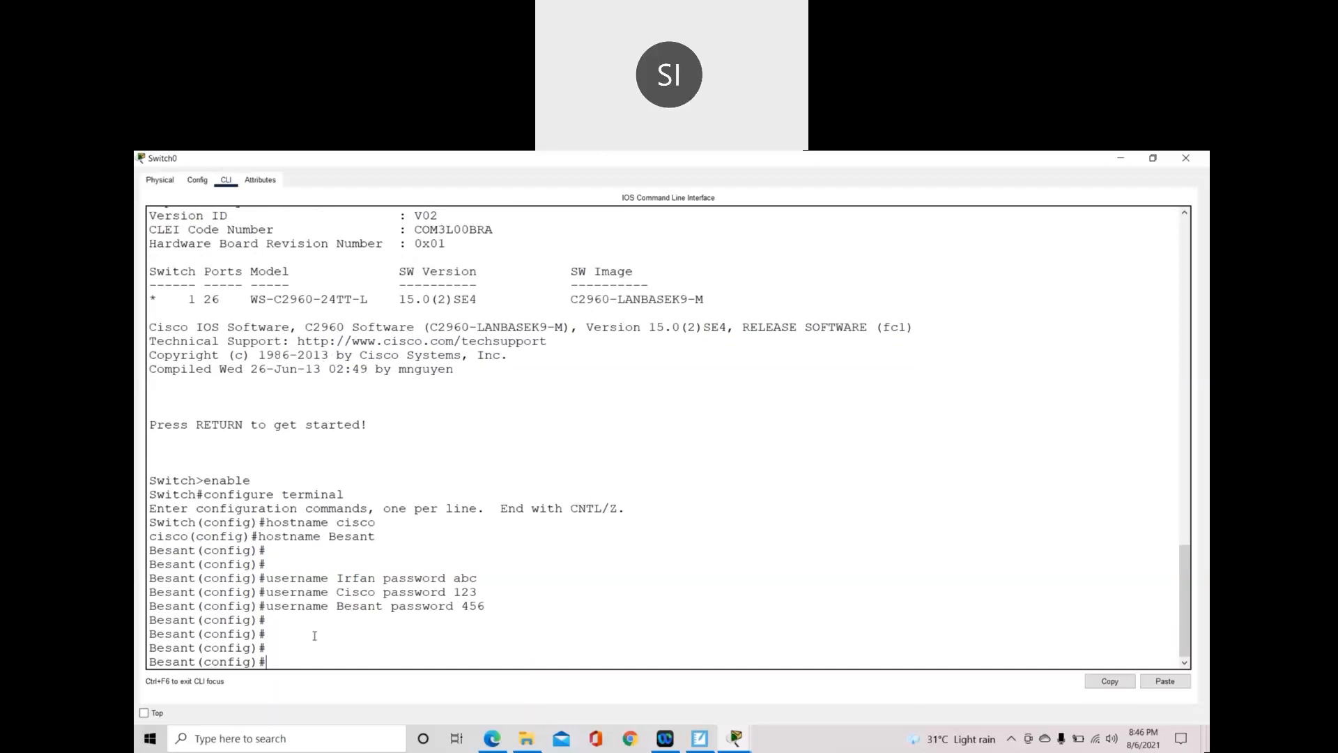
- Highlight the three username commands in the CLI, then go back to the SMART Notebook notes
double_click(271, 578)
drag(421, 579, 495, 602)
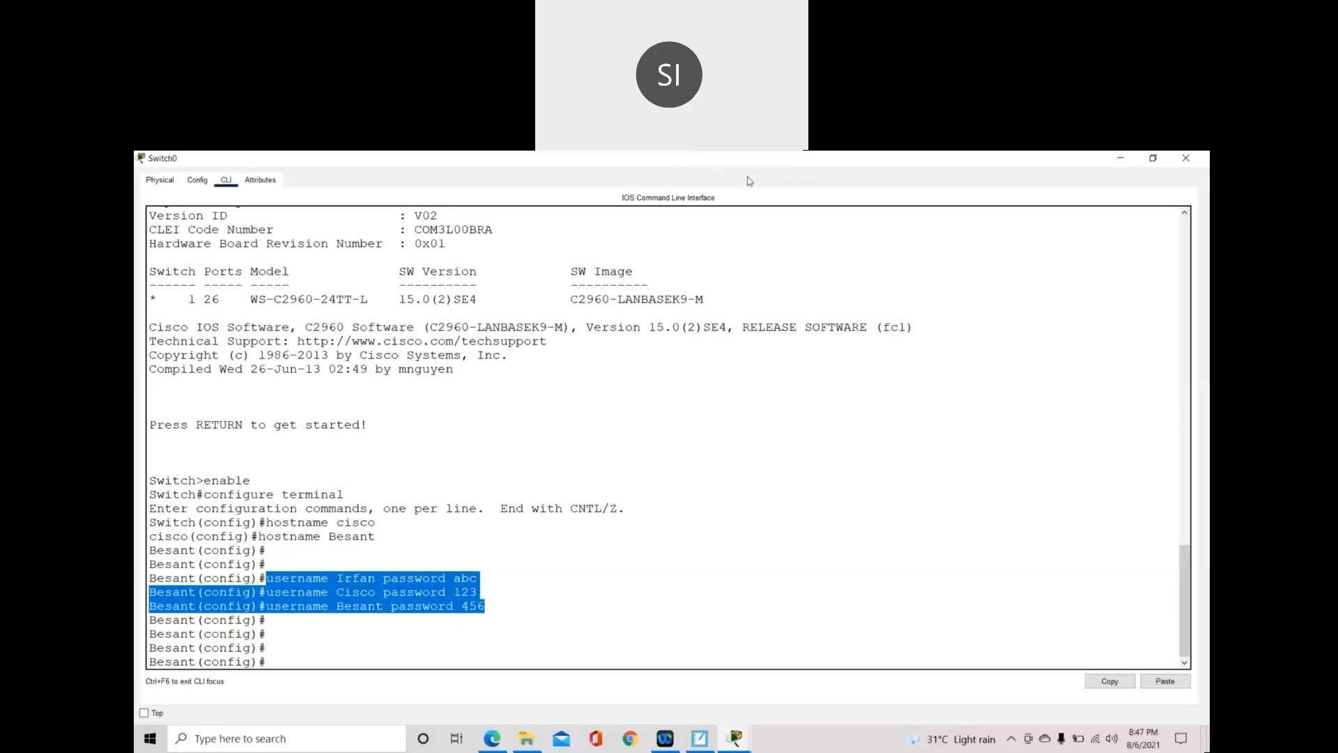
click(797, 170)
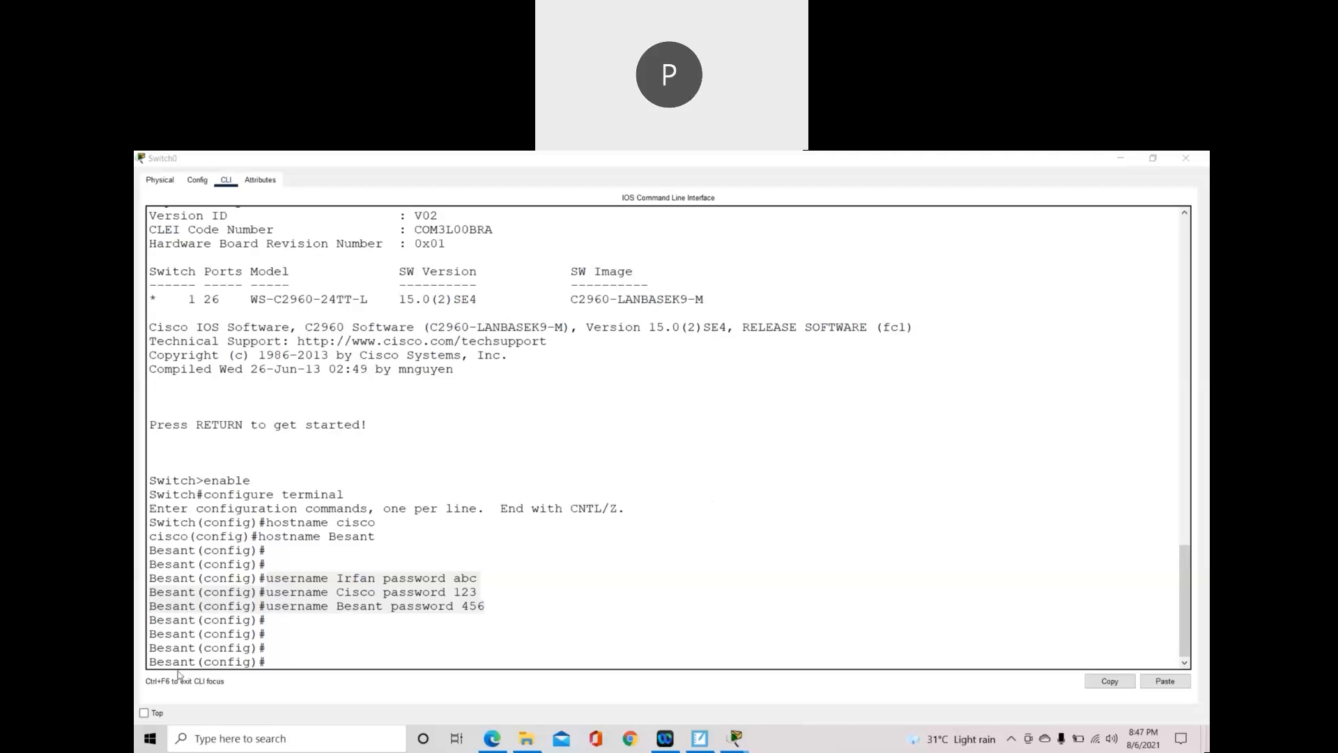
click(266, 579)
drag(266, 579, 489, 607)
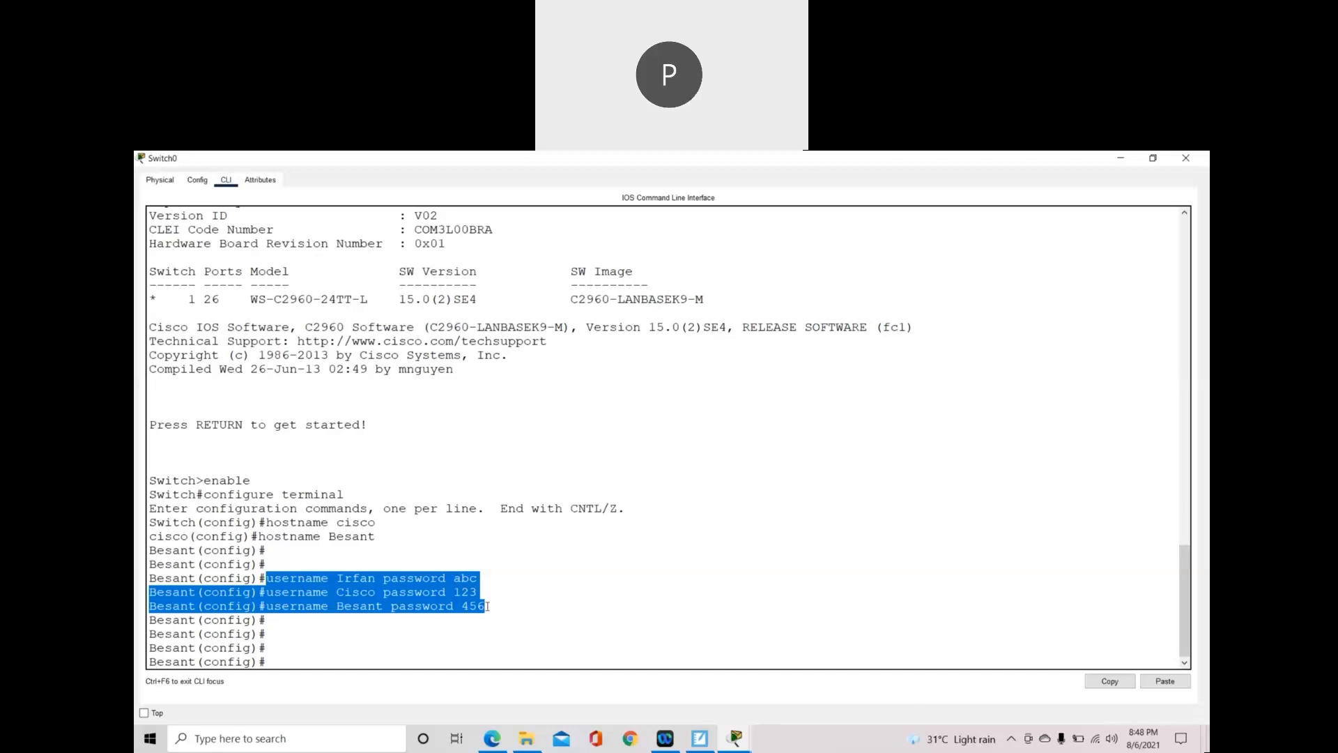
click(700, 738)
- Handwrite and underline the heading '3) Console access' on an extended page
mouse_move(338, 617)
mouse_down()
mouse_move(357, 631)
mouse_move(331, 666)
mouse_up()
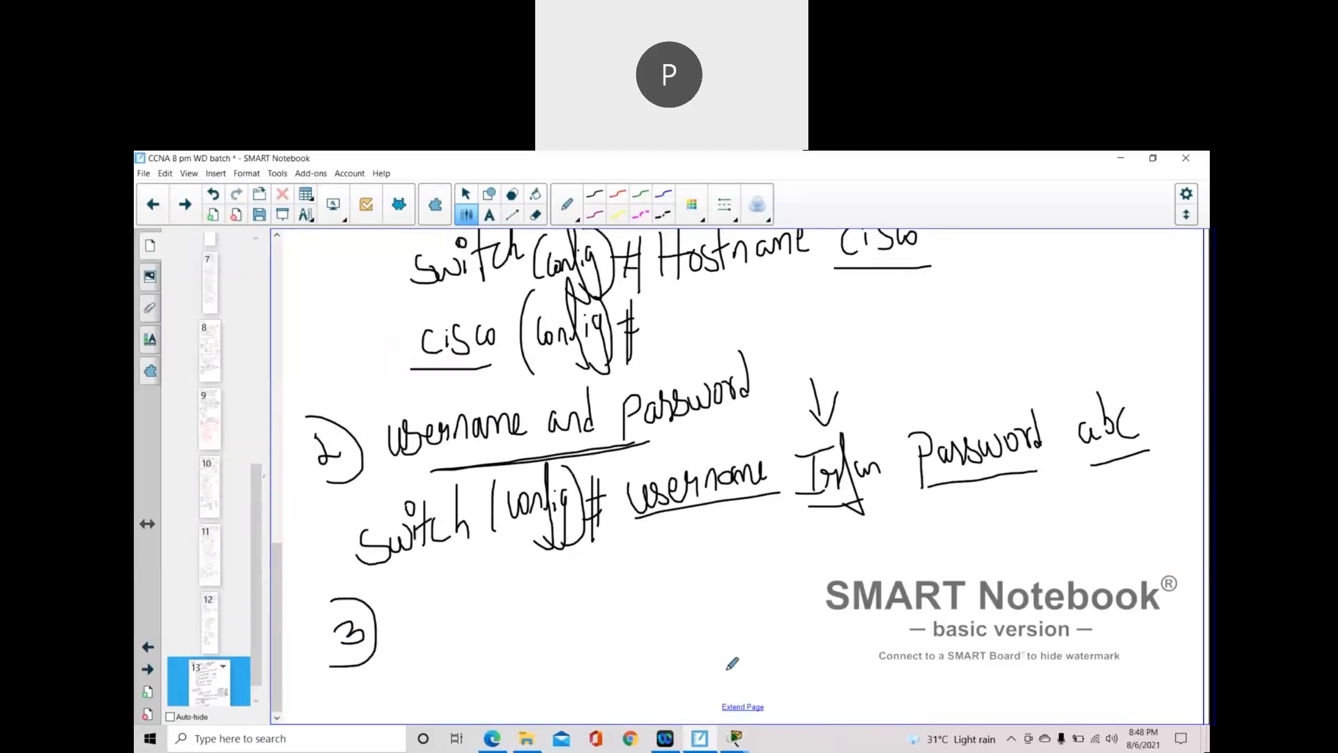
click(742, 707)
mouse_move(439, 377)
mouse_down()
mouse_move(438, 415)
mouse_move(458, 392)
mouse_move(529, 391)
mouse_up()
mouse_move(542, 326)
mouse_down()
mouse_move(543, 383)
mouse_move(615, 368)
mouse_up()
mouse_move(616, 349)
mouse_down()
mouse_move(655, 331)
mouse_move(689, 345)
mouse_move(692, 315)
mouse_move(711, 334)
mouse_up()
drag(411, 441, 669, 385)
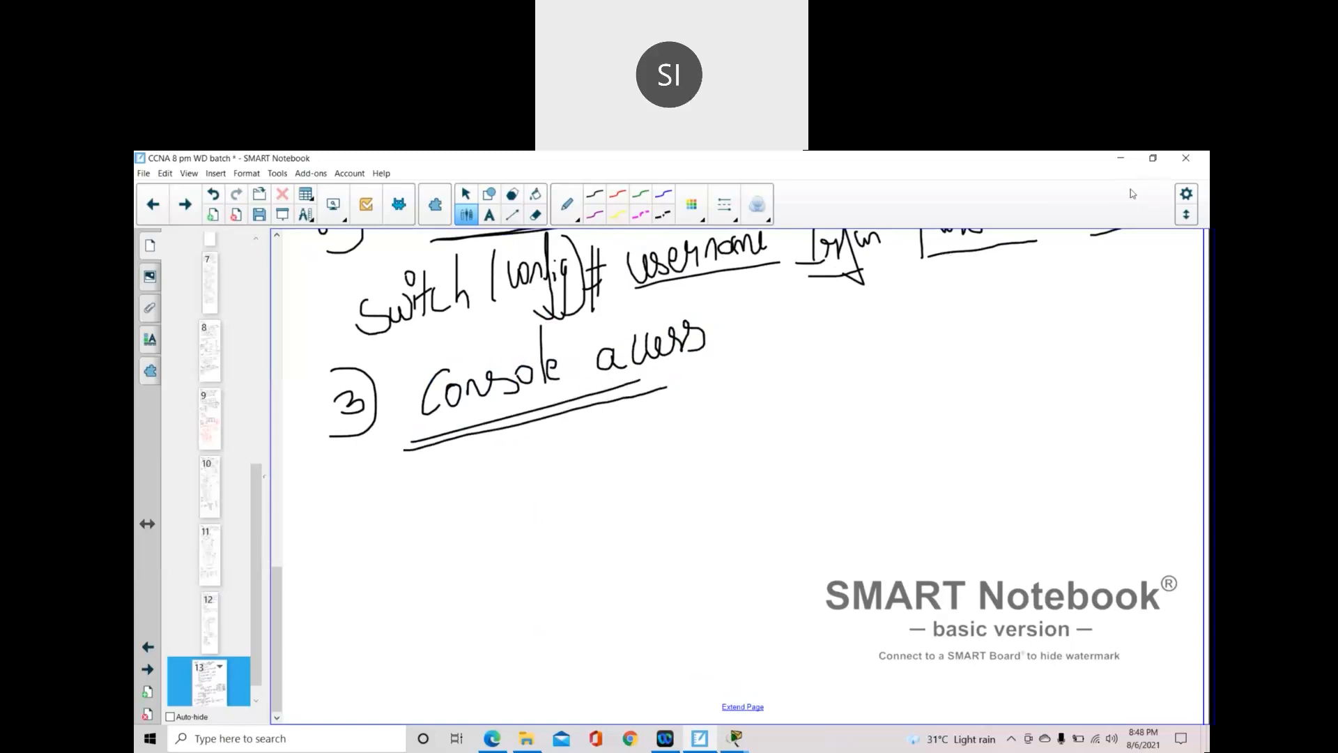
- Write '# line console 0 → only one user' below the heading, then return to Switch0's CLI
mouse_move(529, 450)
mouse_down()
mouse_move(555, 447)
mouse_move(554, 464)
mouse_move(538, 457)
mouse_move(538, 484)
mouse_up()
mouse_move(556, 420)
mouse_down()
mouse_move(551, 485)
mouse_move(588, 431)
mouse_move(581, 463)
mouse_move(619, 433)
mouse_move(648, 456)
mouse_up()
click(598, 430)
mouse_move(701, 408)
mouse_down()
mouse_move(689, 451)
mouse_move(715, 427)
mouse_move(745, 442)
mouse_move(772, 420)
mouse_move(783, 436)
mouse_move(793, 420)
mouse_move(853, 425)
mouse_move(866, 404)
mouse_move(847, 398)
mouse_up()
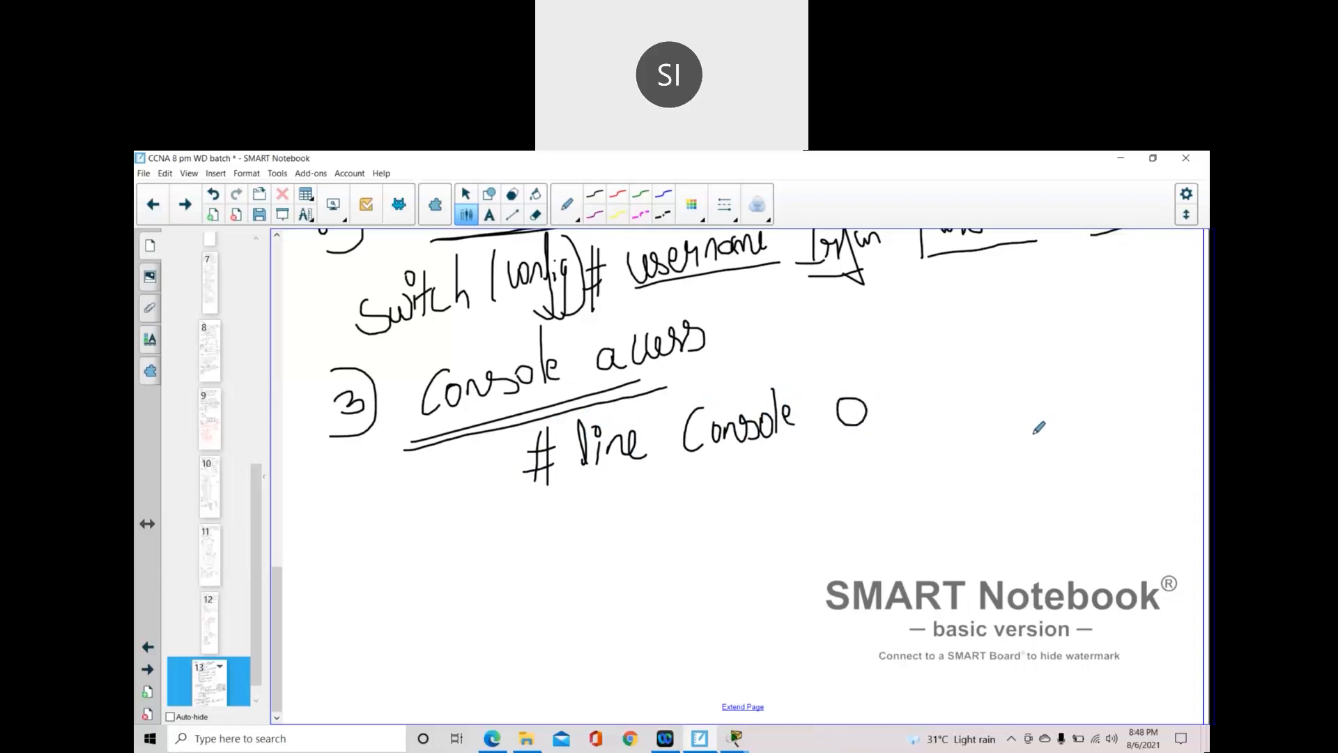
mouse_move(830, 441)
mouse_down()
mouse_move(894, 429)
mouse_move(934, 474)
mouse_up()
mouse_move(973, 426)
mouse_down()
mouse_move(962, 449)
mouse_move(976, 428)
mouse_move(983, 446)
mouse_move(1008, 441)
mouse_up()
drag(998, 383, 1004, 449)
drag(1014, 422, 1010, 477)
mouse_move(1068, 406)
mouse_down()
mouse_move(1080, 415)
mouse_move(1099, 382)
mouse_move(1151, 388)
mouse_move(1150, 368)
mouse_move(1174, 357)
mouse_up()
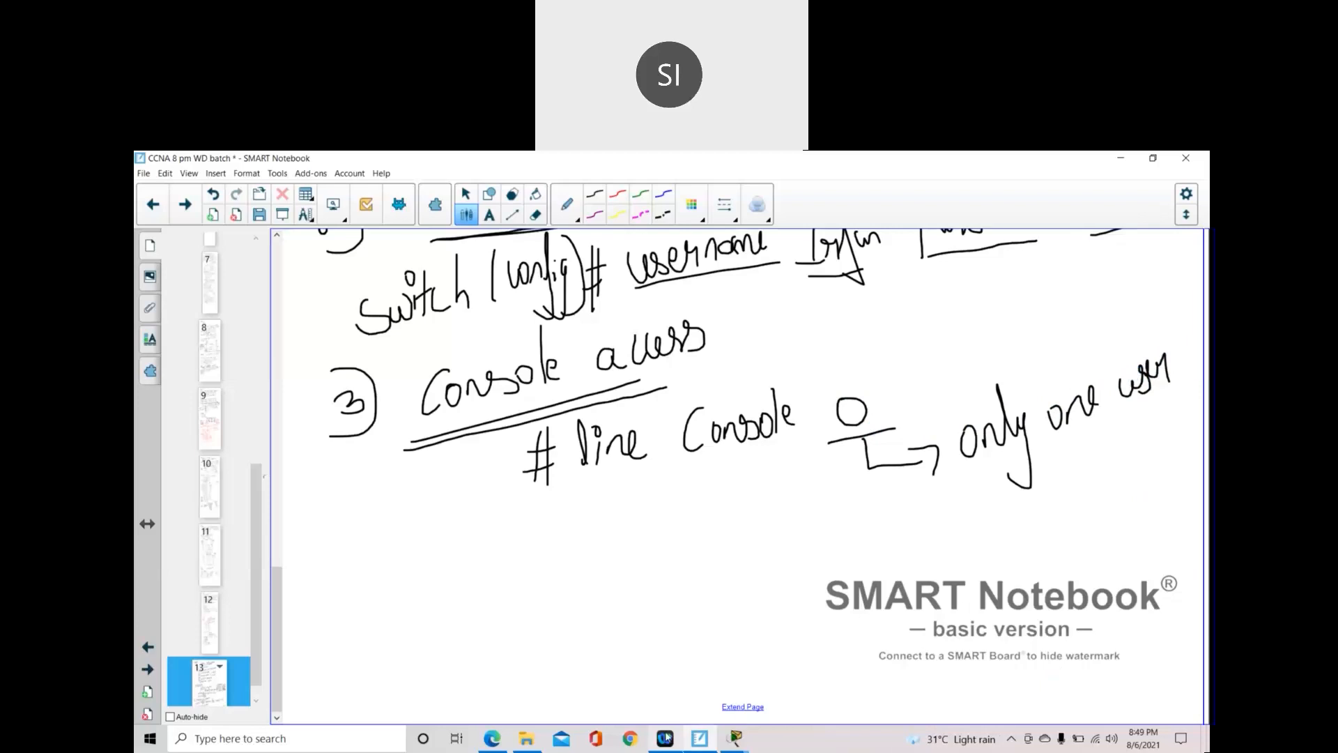
mouse_move(735, 738)
click(750, 693)
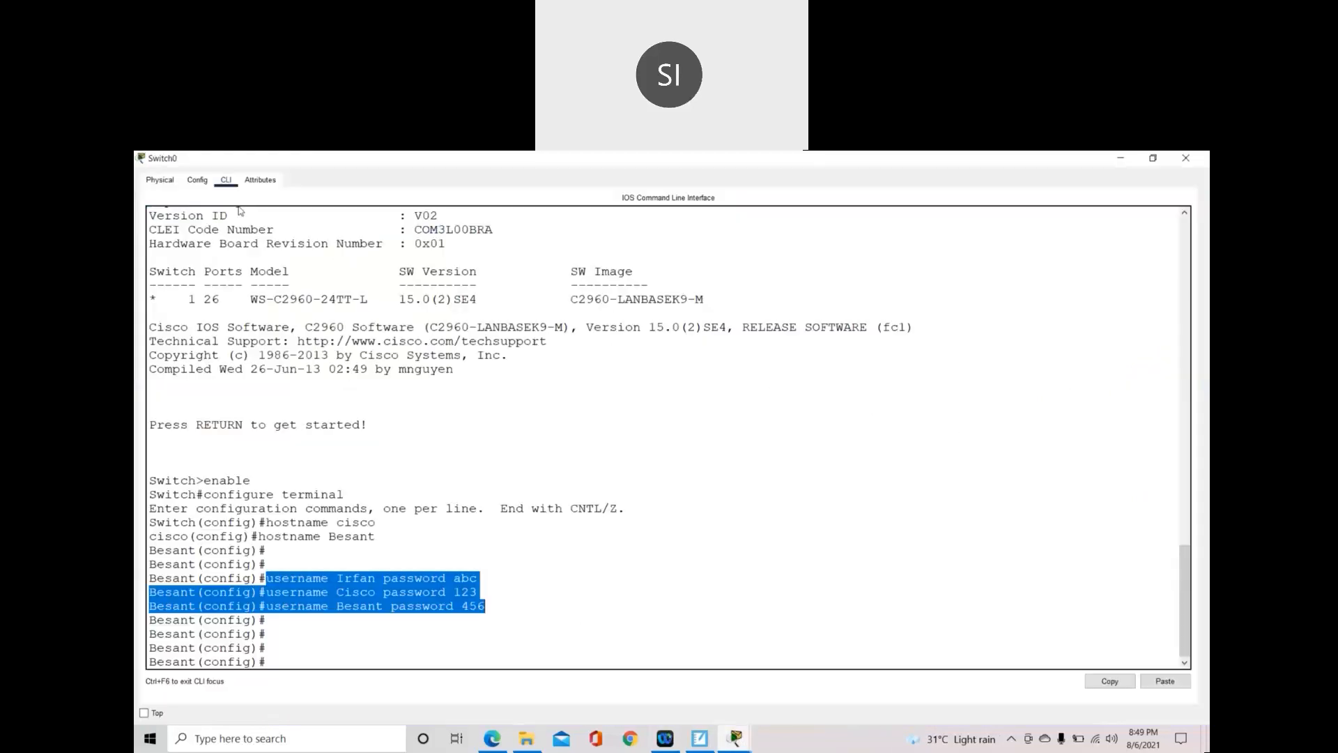
- View Switch0's front panel zoomed in on the Physical tab, then return to the notes
click(159, 180)
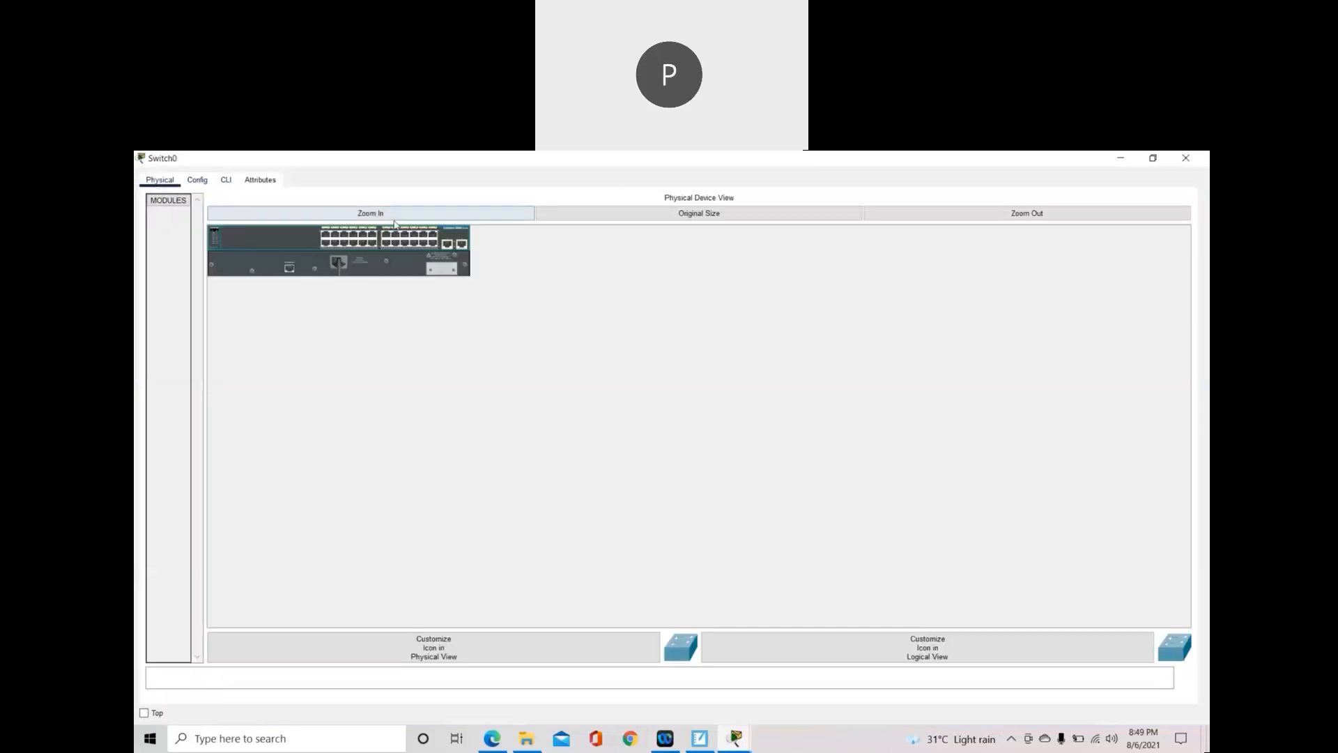
click(396, 219)
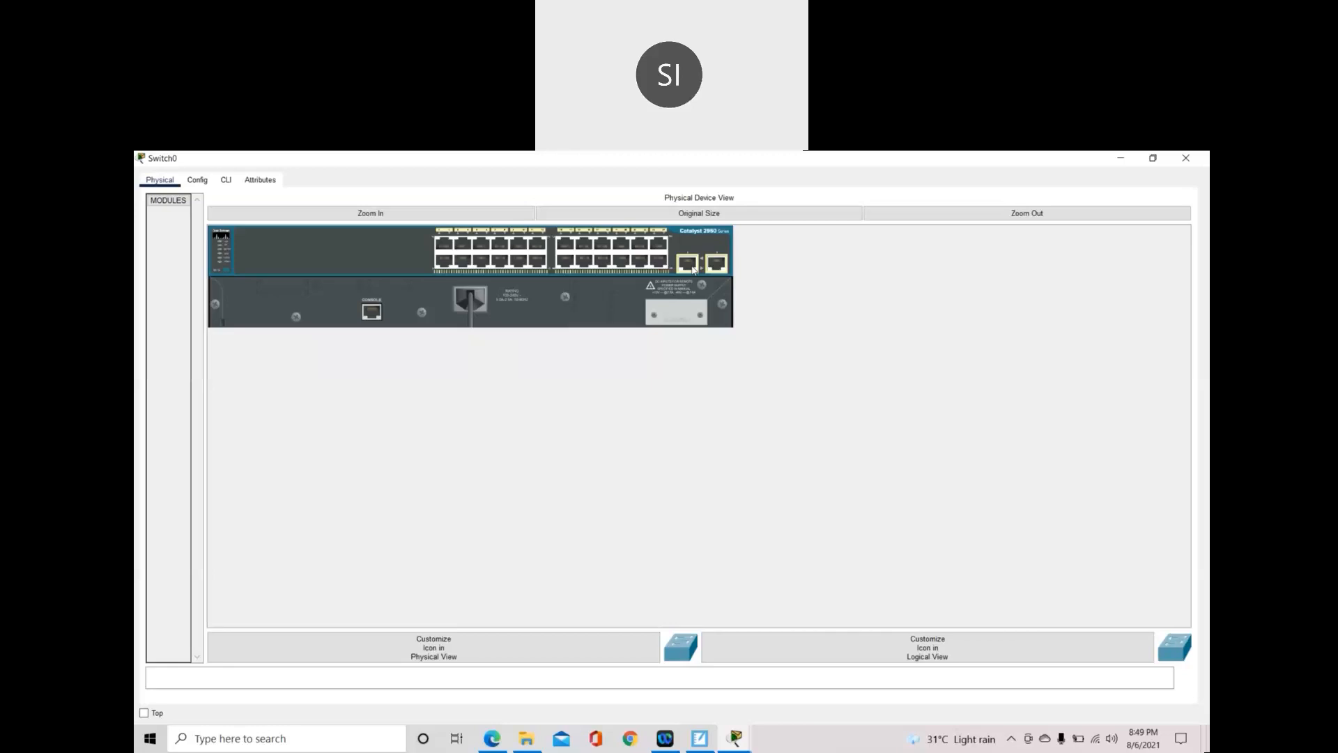
click(703, 741)
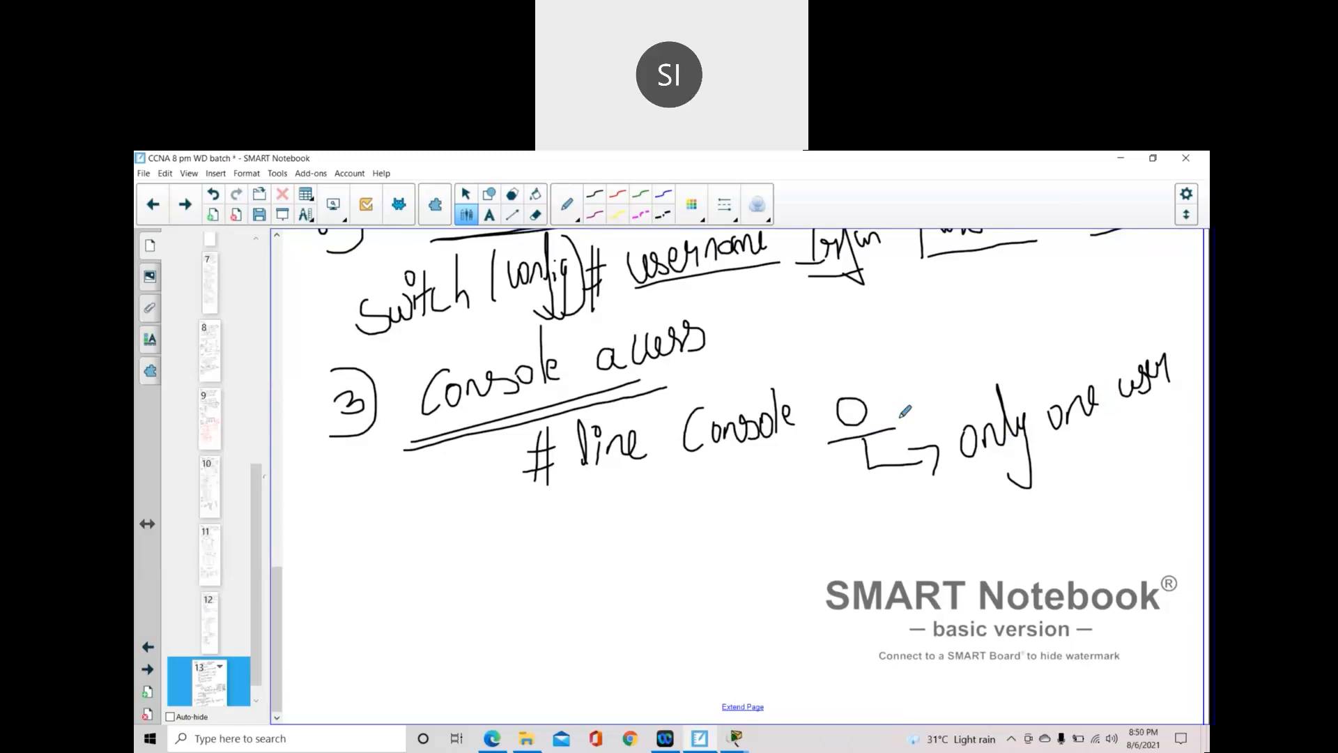
- Write '#password' with a sample value and '#login' below the line console 0 note
mouse_move(536, 519)
mouse_down()
mouse_move(551, 536)
mouse_move(535, 565)
mouse_move(546, 496)
mouse_up()
mouse_move(570, 511)
mouse_down()
mouse_move(568, 571)
mouse_move(568, 517)
mouse_move(652, 523)
mouse_move(697, 486)
mouse_move(705, 504)
mouse_move(746, 481)
mouse_move(744, 516)
mouse_up()
mouse_move(798, 489)
mouse_down()
mouse_move(801, 512)
mouse_move(837, 513)
mouse_up()
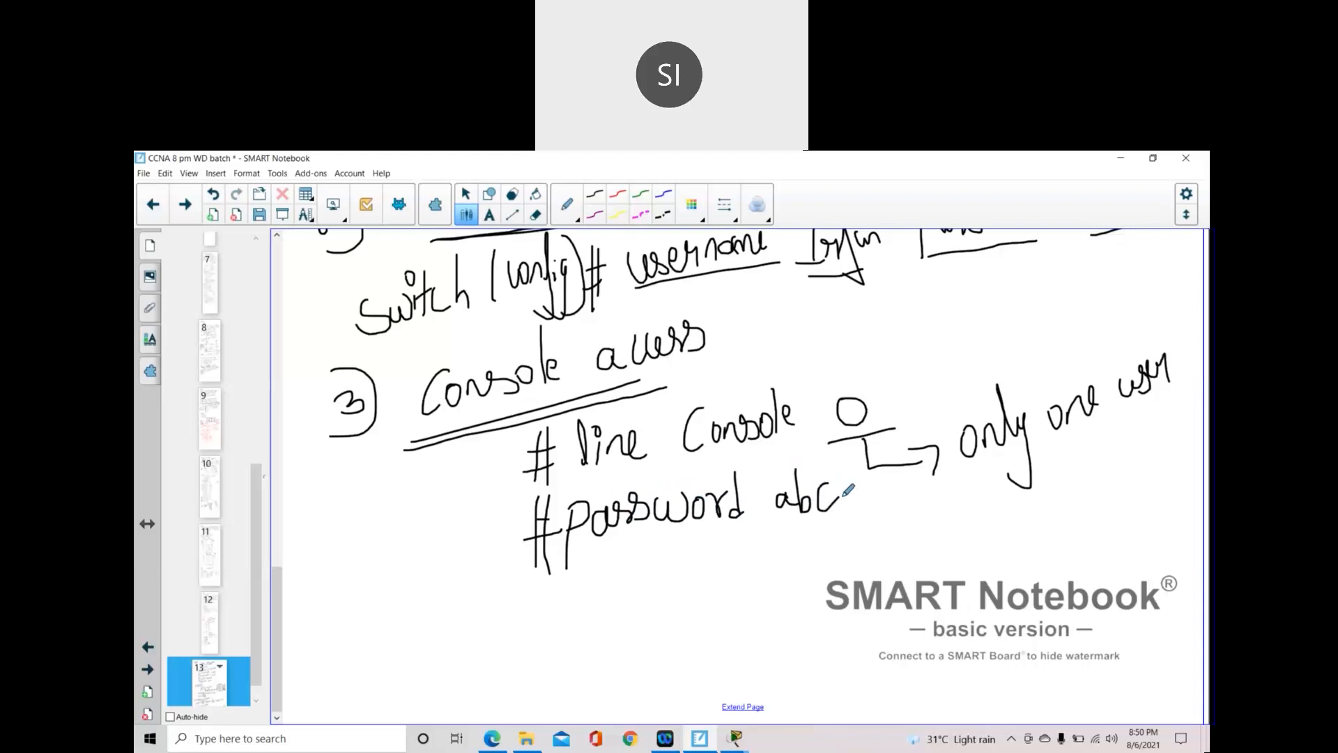
mouse_move(534, 602)
mouse_down()
mouse_move(564, 593)
mouse_move(555, 639)
mouse_up()
drag(564, 570, 565, 620)
mouse_move(603, 567)
mouse_down()
mouse_move(594, 617)
mouse_move(648, 589)
mouse_move(666, 628)
mouse_move(634, 622)
mouse_up()
mouse_move(665, 569)
mouse_down()
mouse_move(662, 589)
mouse_move(695, 573)
mouse_up()
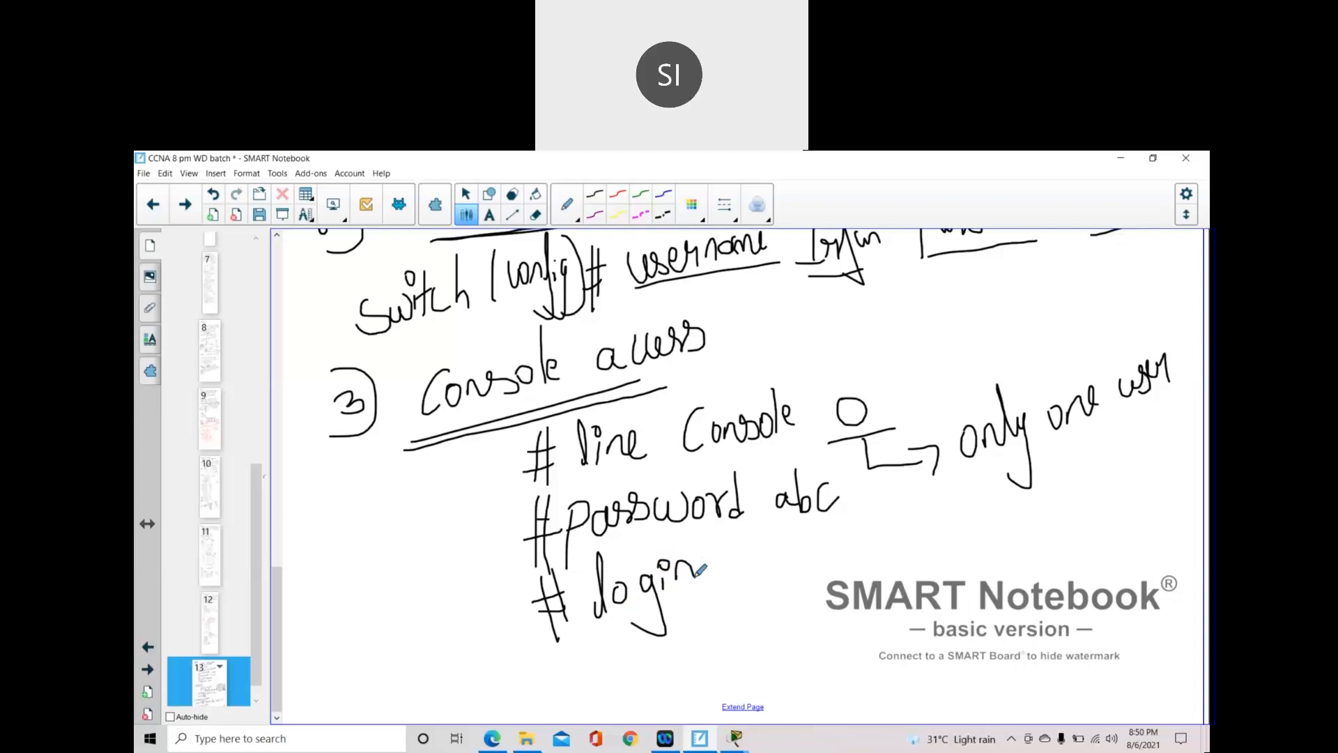
click(757, 567)
- Add '(or) #login local' beside it and draw an arrow linking login to password
mouse_move(758, 566)
mouse_down()
mouse_move(792, 559)
mouse_move(787, 604)
mouse_move(743, 609)
mouse_up()
mouse_move(836, 561)
mouse_down()
mouse_move(877, 554)
mouse_move(875, 570)
mouse_up()
mouse_move(868, 528)
mouse_down()
mouse_move(858, 611)
mouse_move(870, 577)
mouse_up()
mouse_move(901, 500)
mouse_down()
mouse_move(895, 562)
mouse_move(924, 539)
mouse_move(934, 589)
mouse_up()
drag(946, 526, 980, 548)
drag(991, 481, 986, 549)
mouse_move(1015, 530)
mouse_down()
mouse_move(1008, 542)
mouse_move(1015, 525)
mouse_move(1056, 528)
mouse_up()
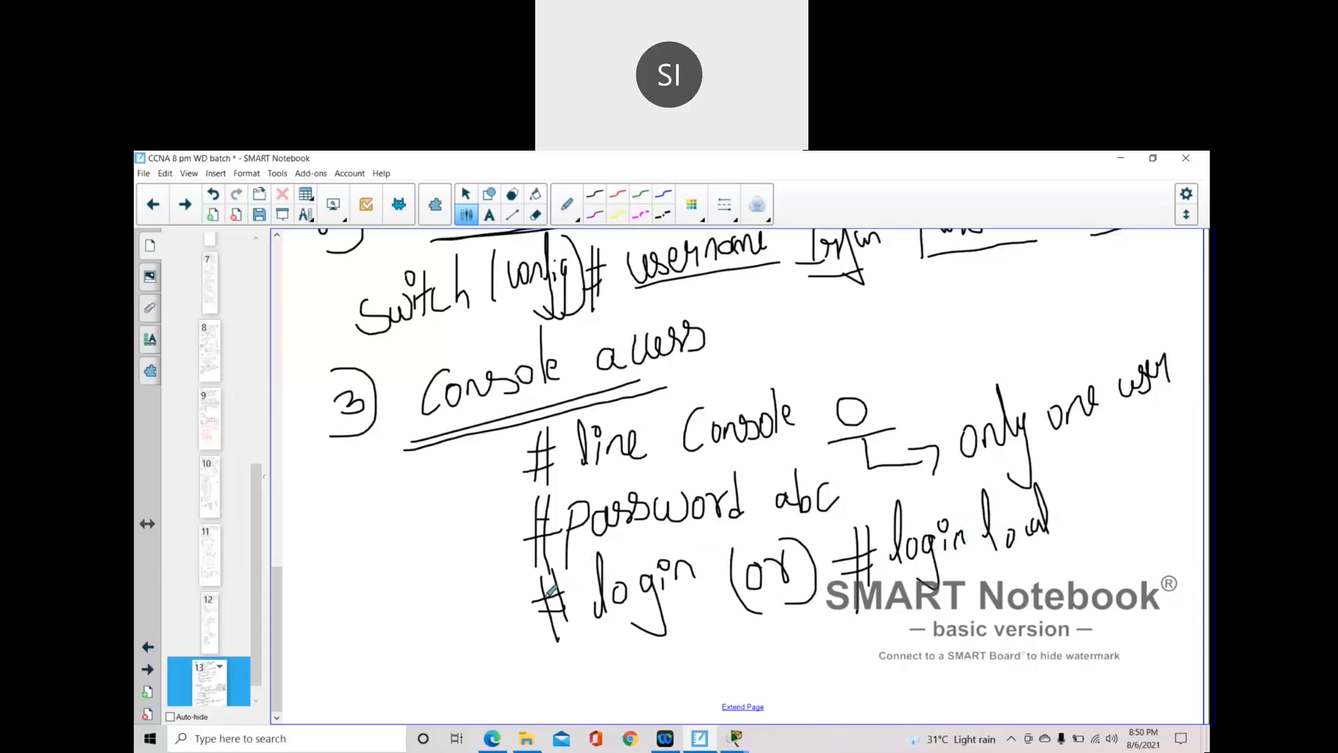
mouse_move(528, 614)
mouse_down()
mouse_move(429, 547)
mouse_move(466, 498)
mouse_move(523, 533)
mouse_up()
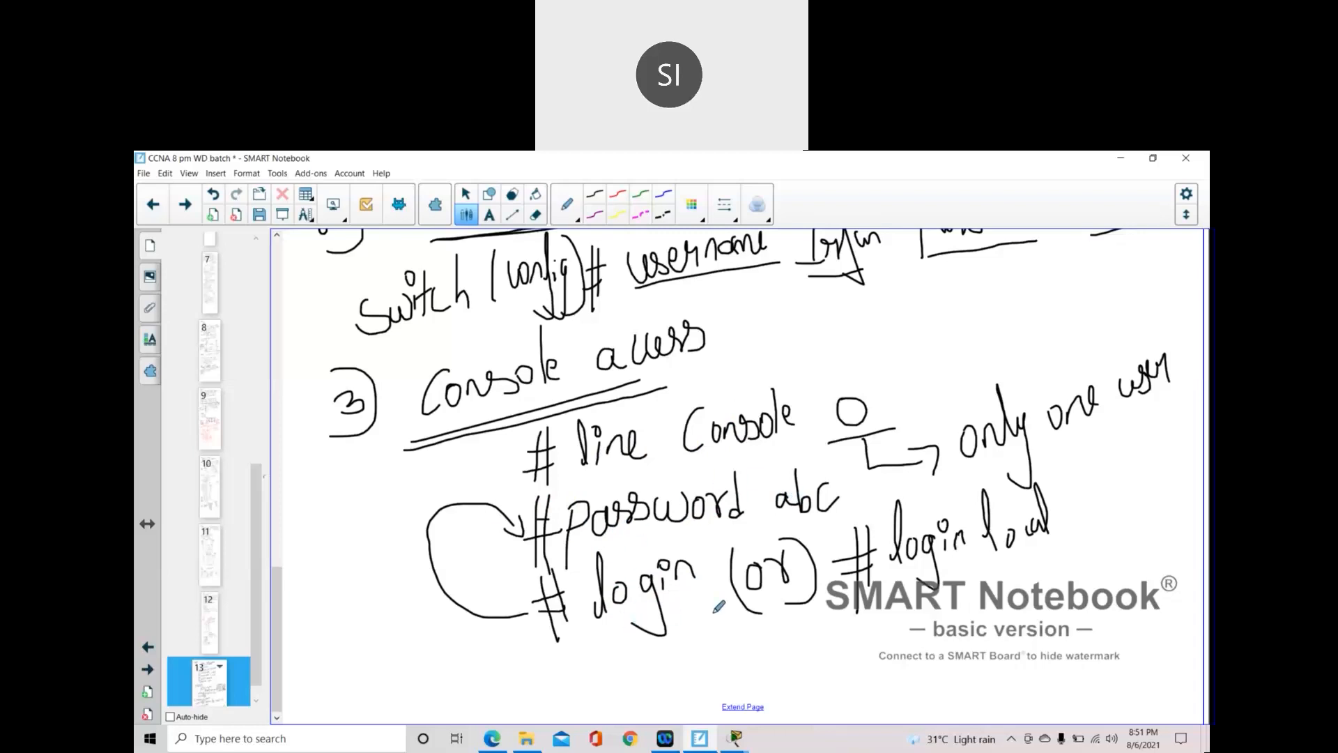
- Underline 'login local' and the password value, and arrow login local to the username line
drag(889, 573, 1067, 554)
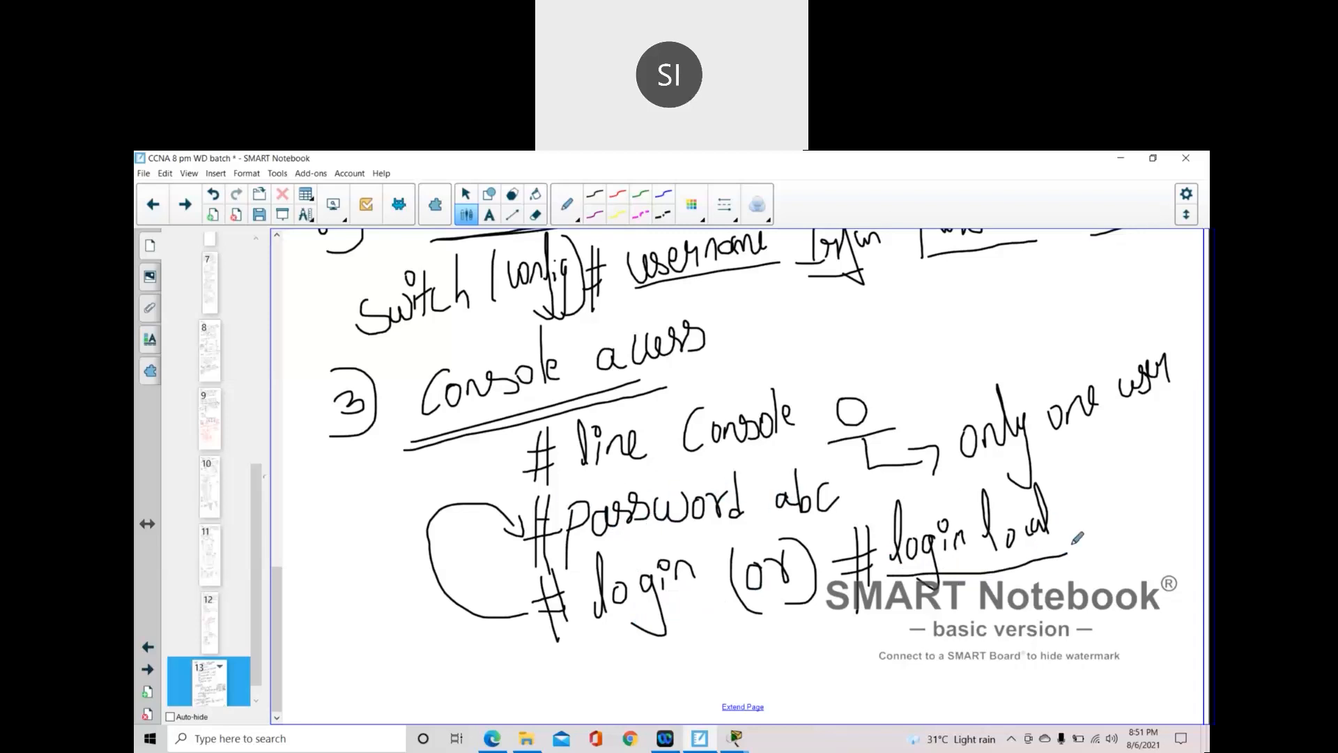
mouse_move(1062, 536)
mouse_down()
mouse_move(1180, 514)
mouse_move(1149, 323)
mouse_move(899, 276)
mouse_move(915, 298)
mouse_up()
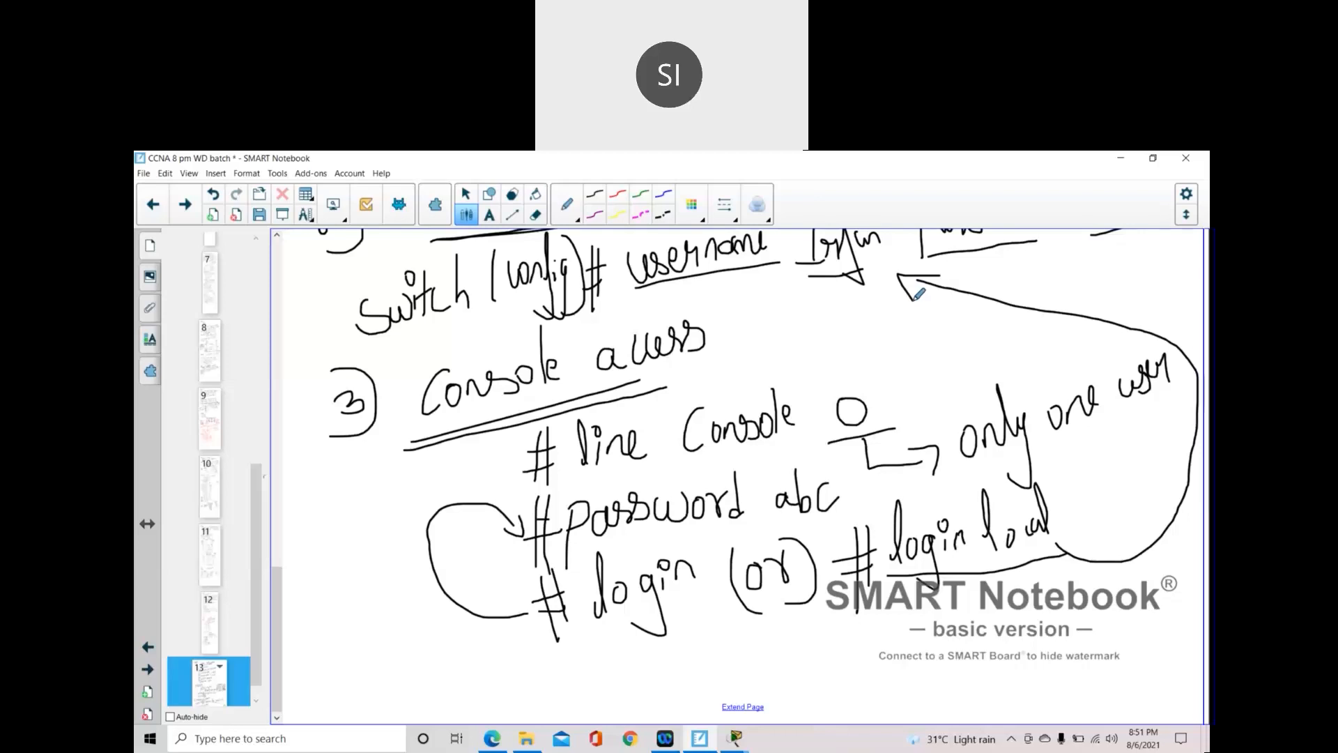
drag(778, 522, 846, 514)
mouse_move(737, 737)
click(873, 636)
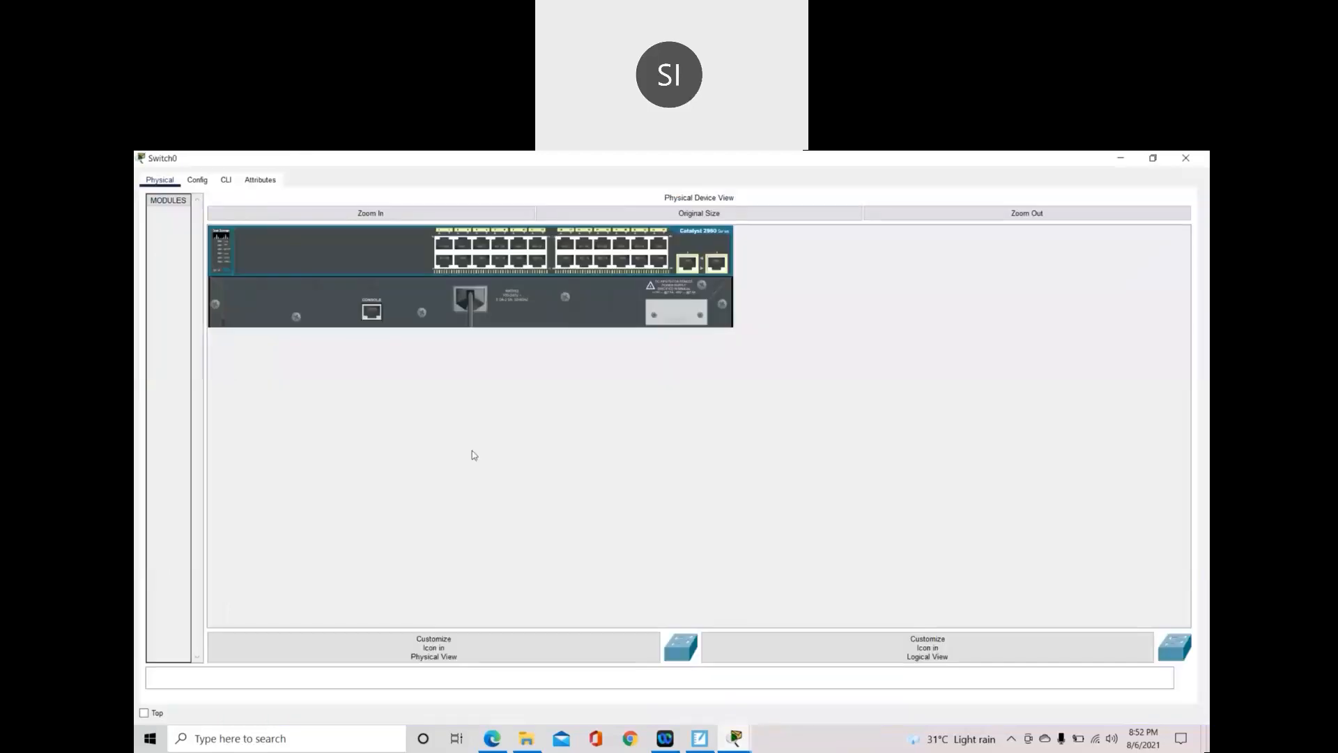
click(226, 181)
click(489, 604)
drag(489, 604, 149, 578)
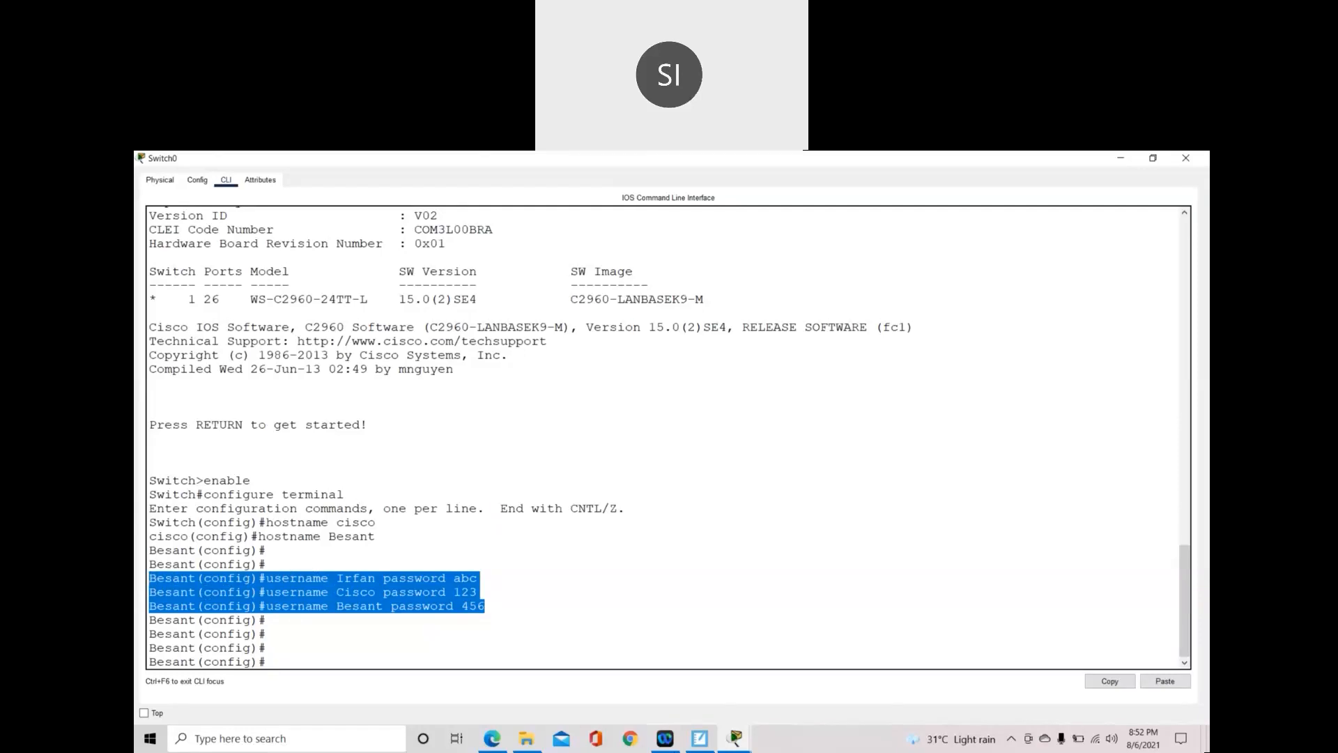
click(700, 738)
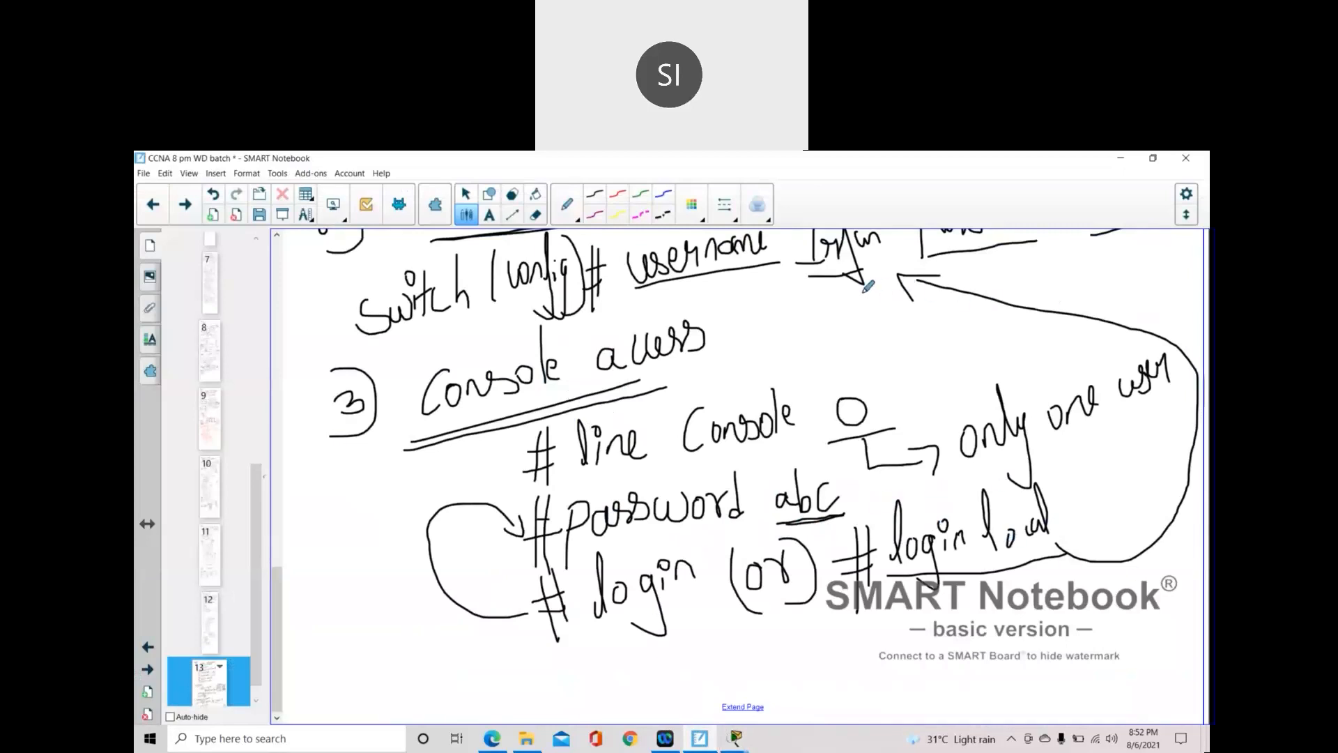
- Scroll up to review the username and password notes, then bring Switch0's CLI back
scroll(867, 320, up, 1)
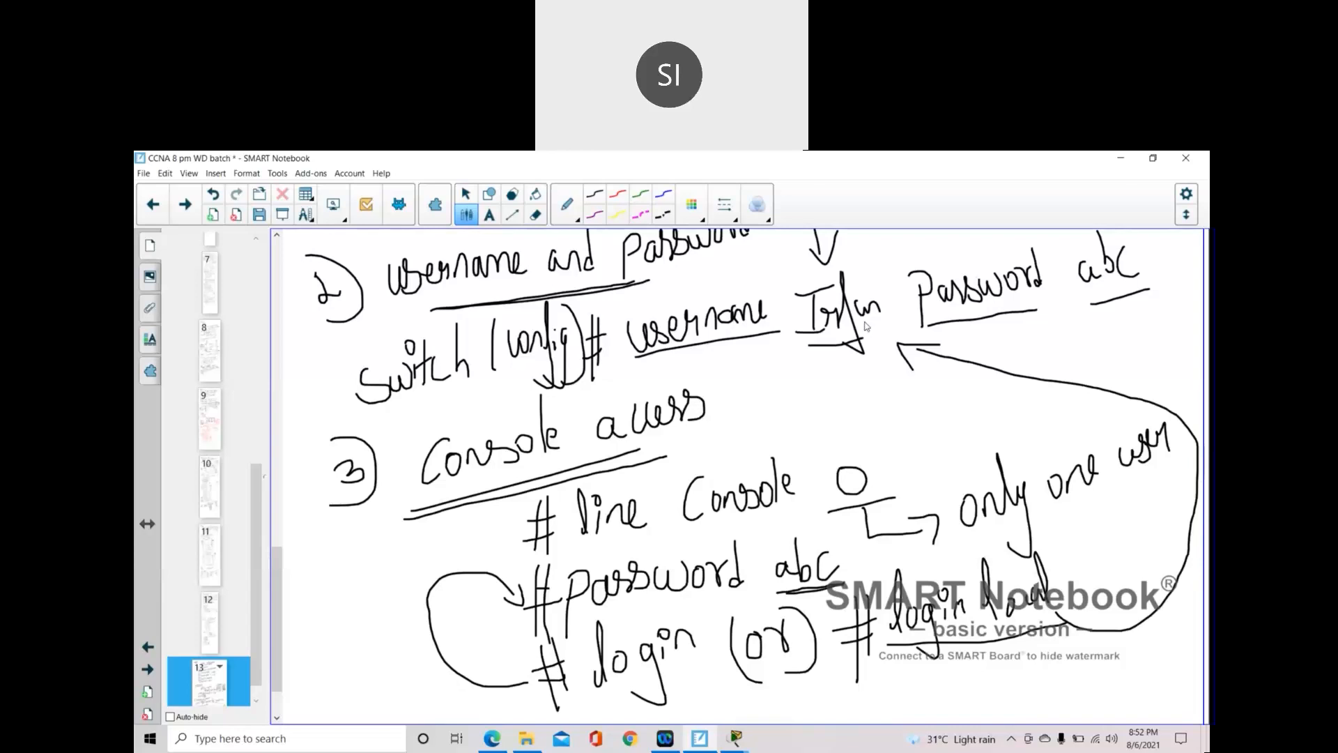
click(812, 175)
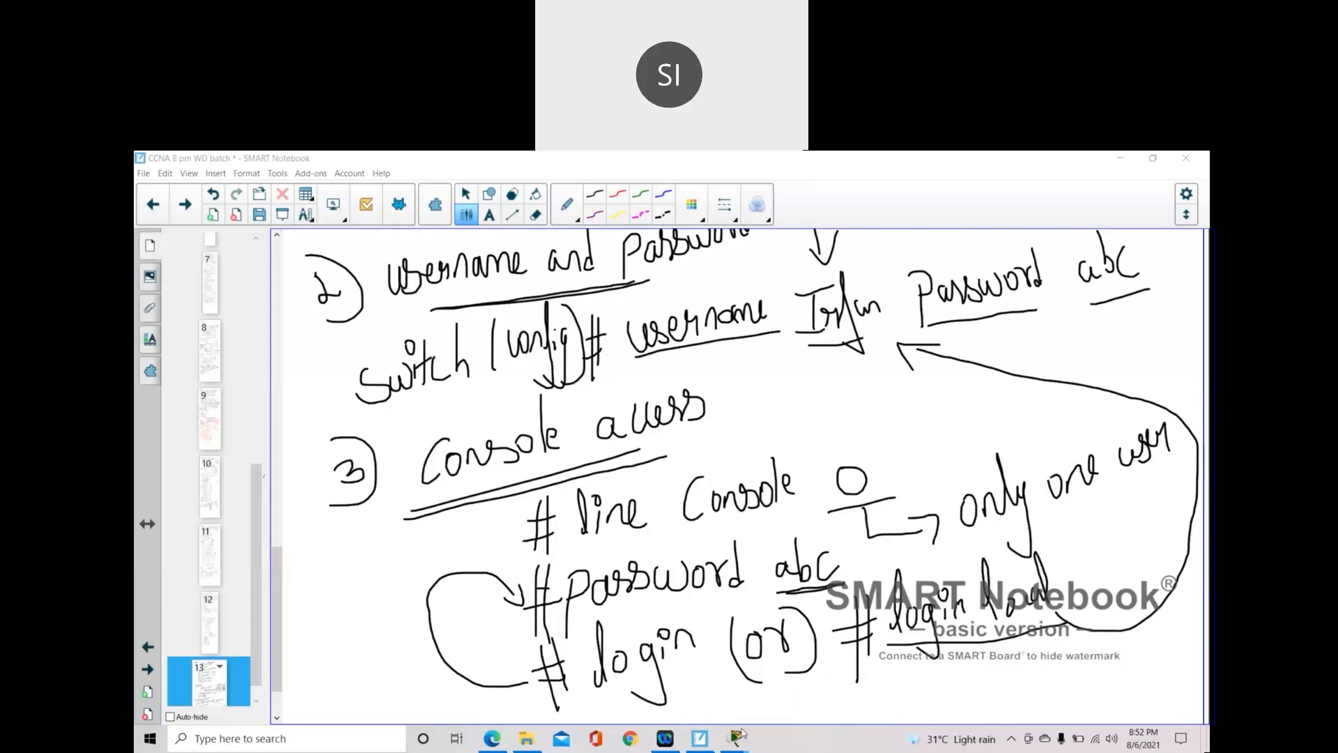
mouse_move(735, 737)
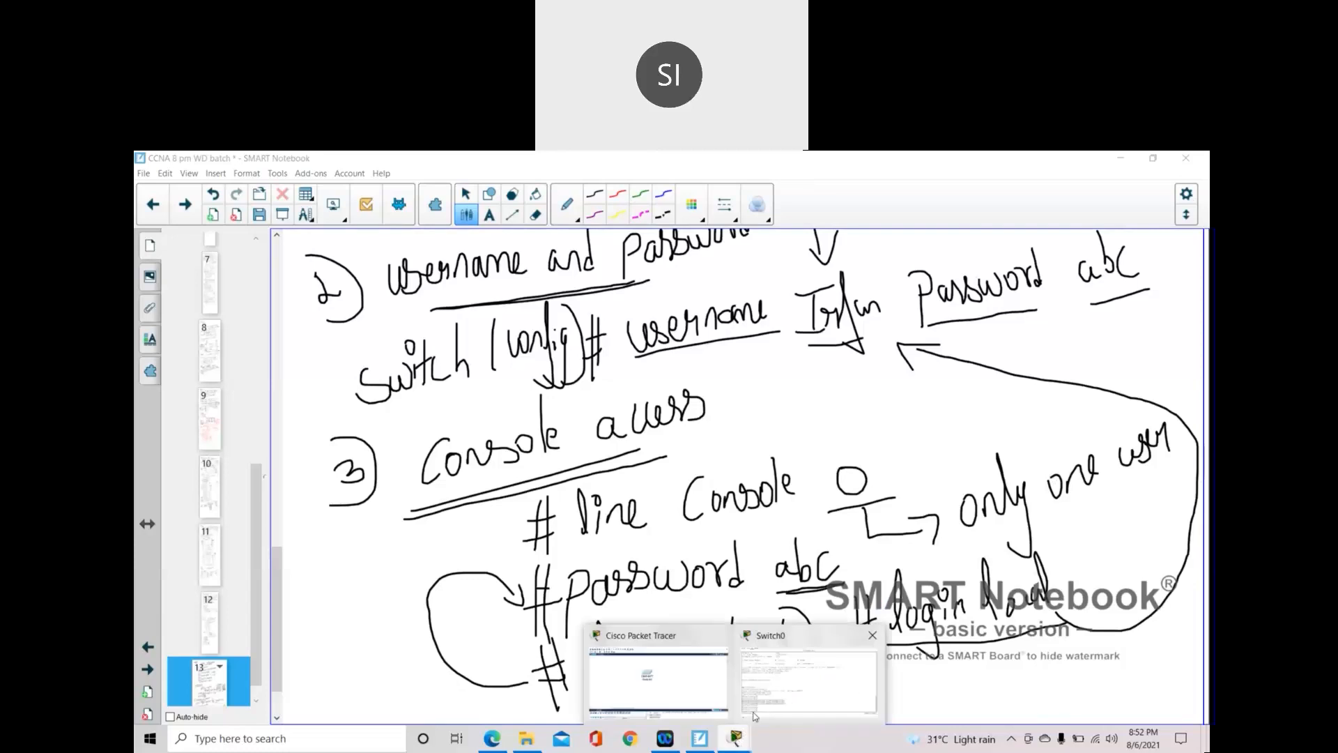
click(789, 699)
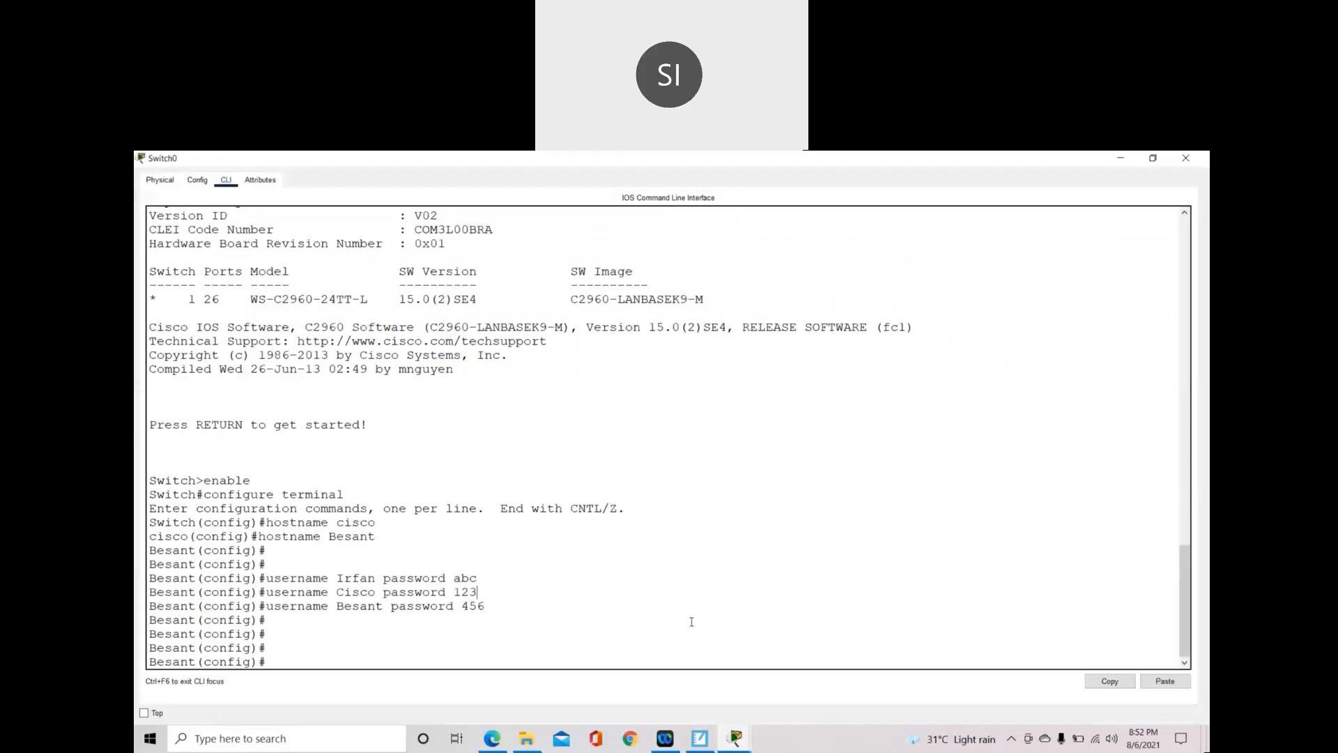
click(805, 169)
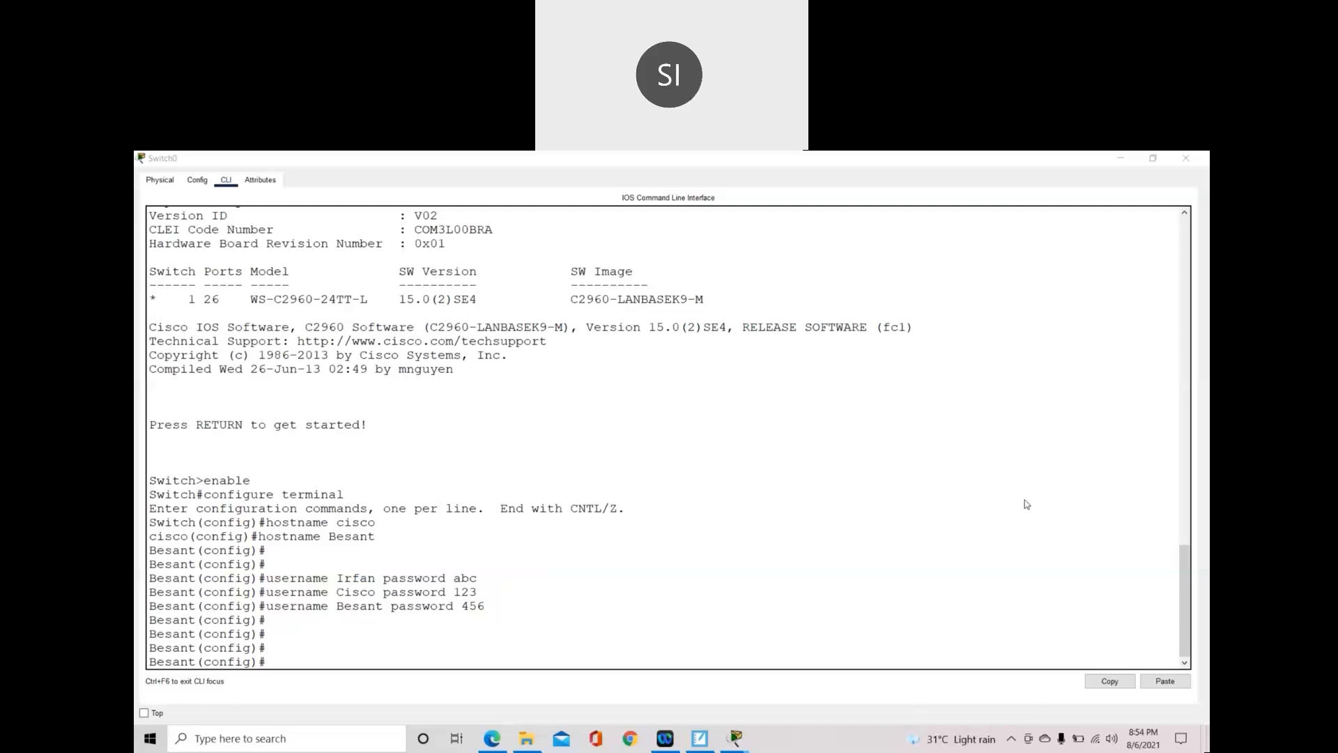
- Use the 'line ?' help at Besant(config)# to check the console and vty line types
click(886, 640)
text(line console 0)
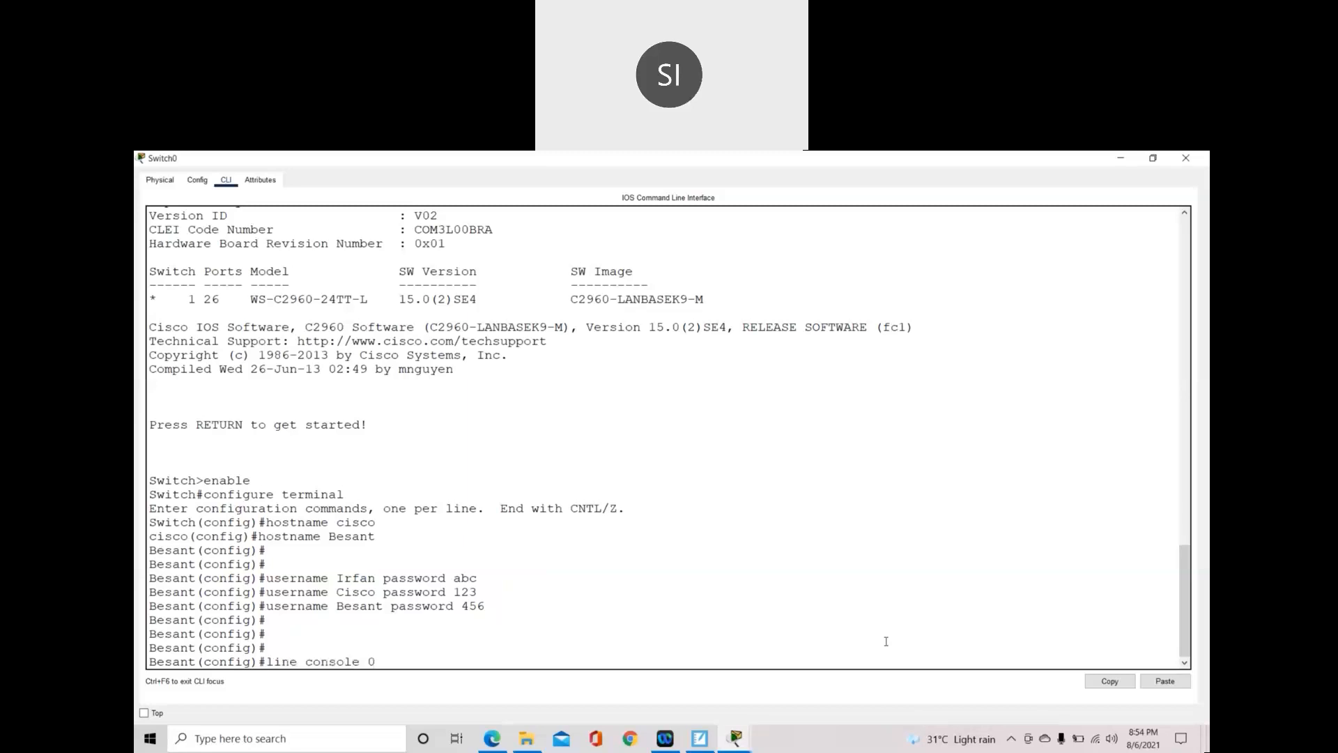
key(BackSpace)
text(?)
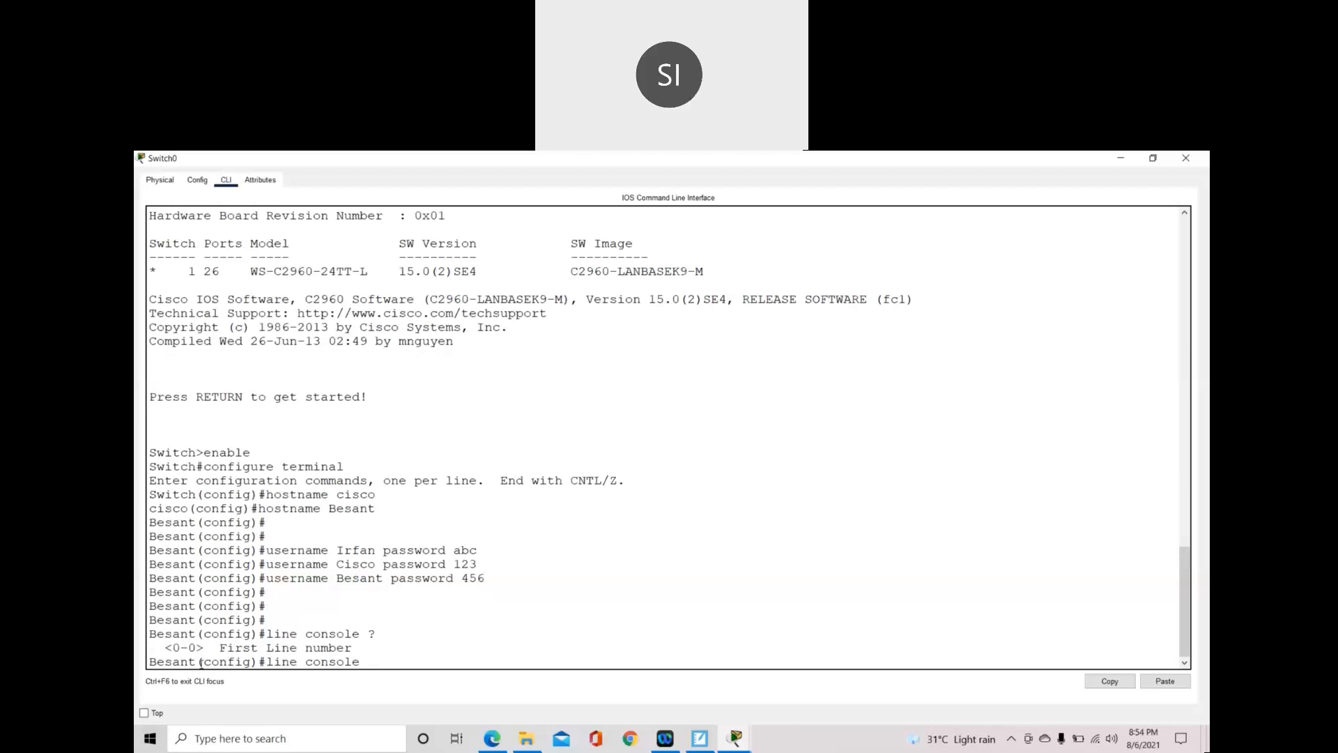
key(BackSpace)
key(BackSpace)
key(BackSpace)
key(BackSpace)
key(BackSpace)
key(BackSpace)
key(BackSpace)
key(BackSpace)
text(?)
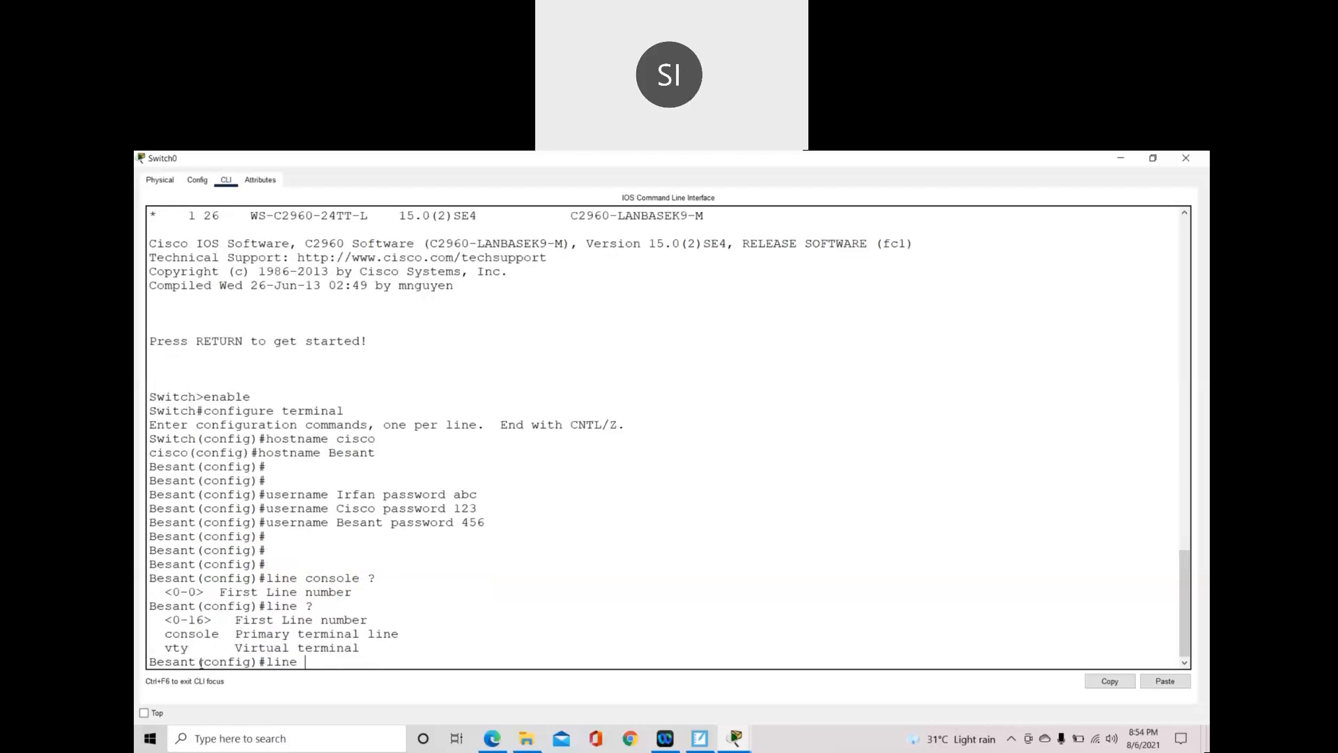
drag(157, 634, 237, 631)
drag(148, 648, 204, 644)
drag(305, 607, 321, 605)
- Check the console line range with 'line console ?' and enter line console 0
text(console ?)
drag(173, 648, 198, 647)
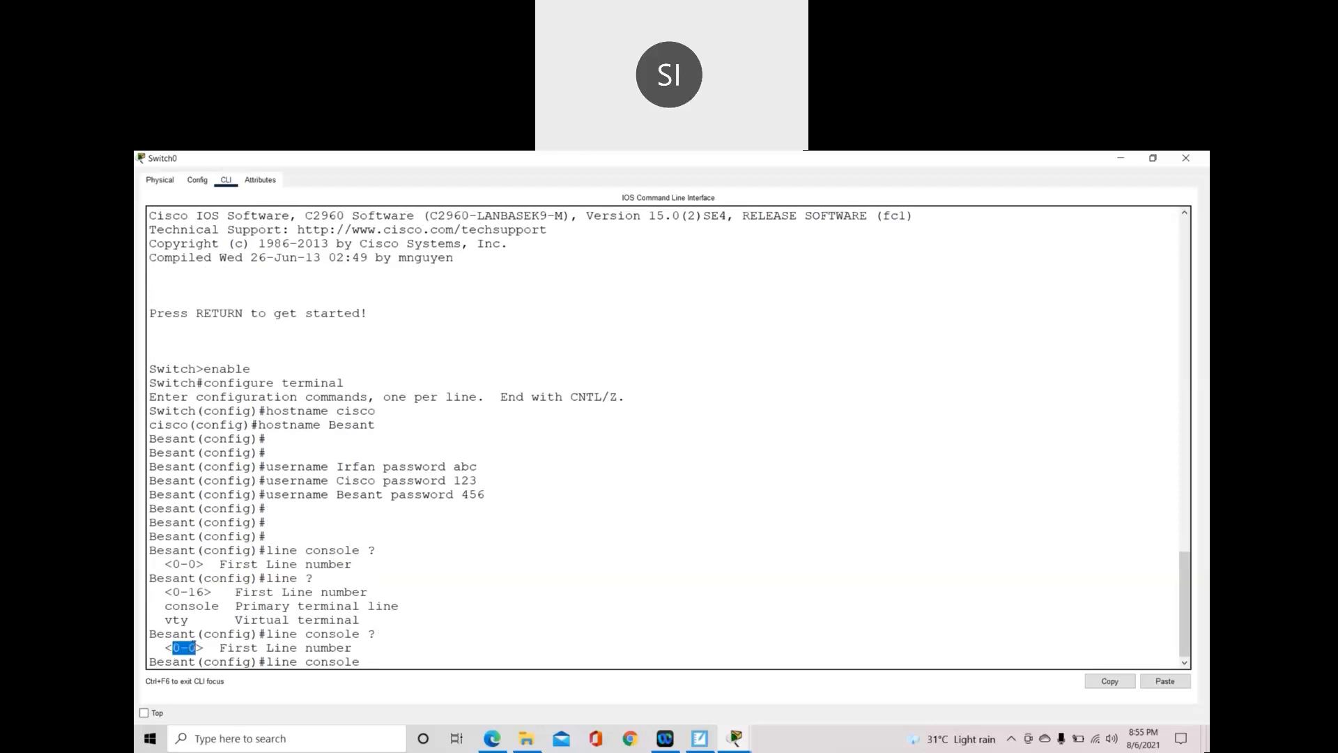
text(0)
key(Return)
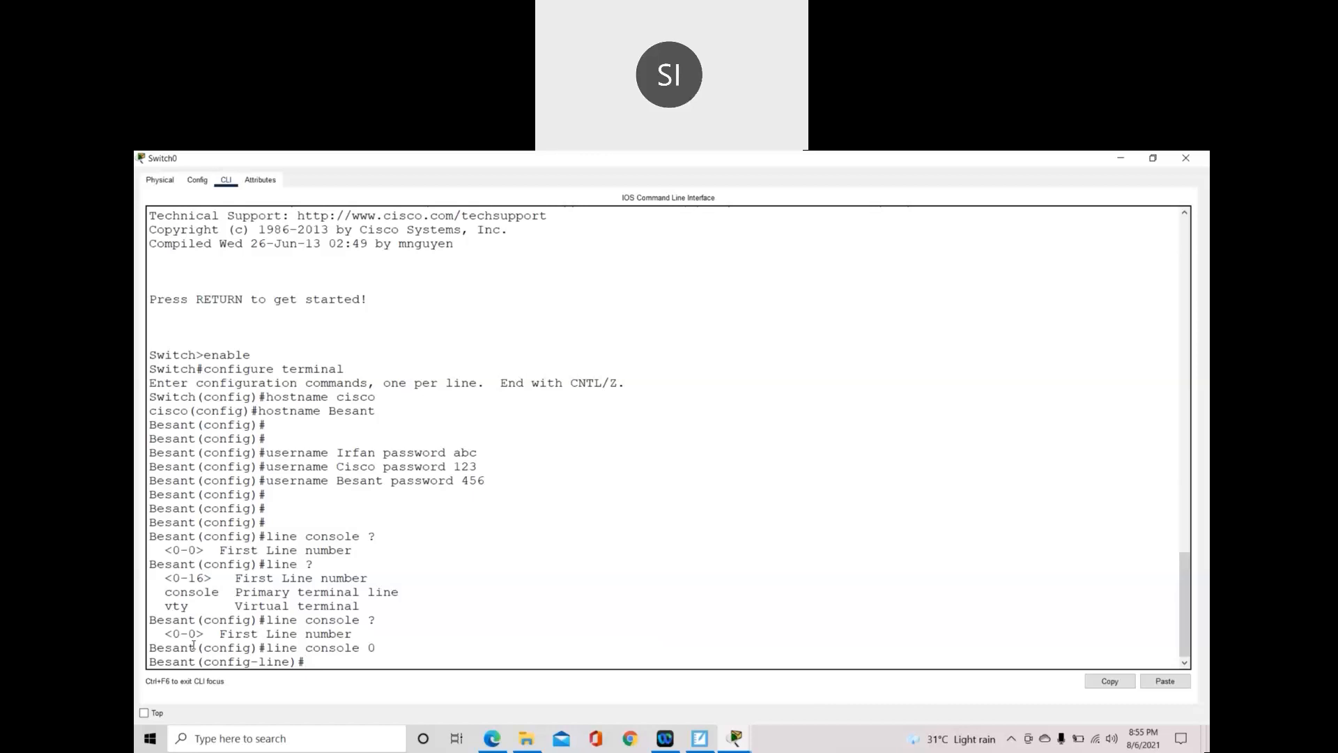
- Try 'login' on console line 0 and note the login-disabled warning
text(login)
key(Return)
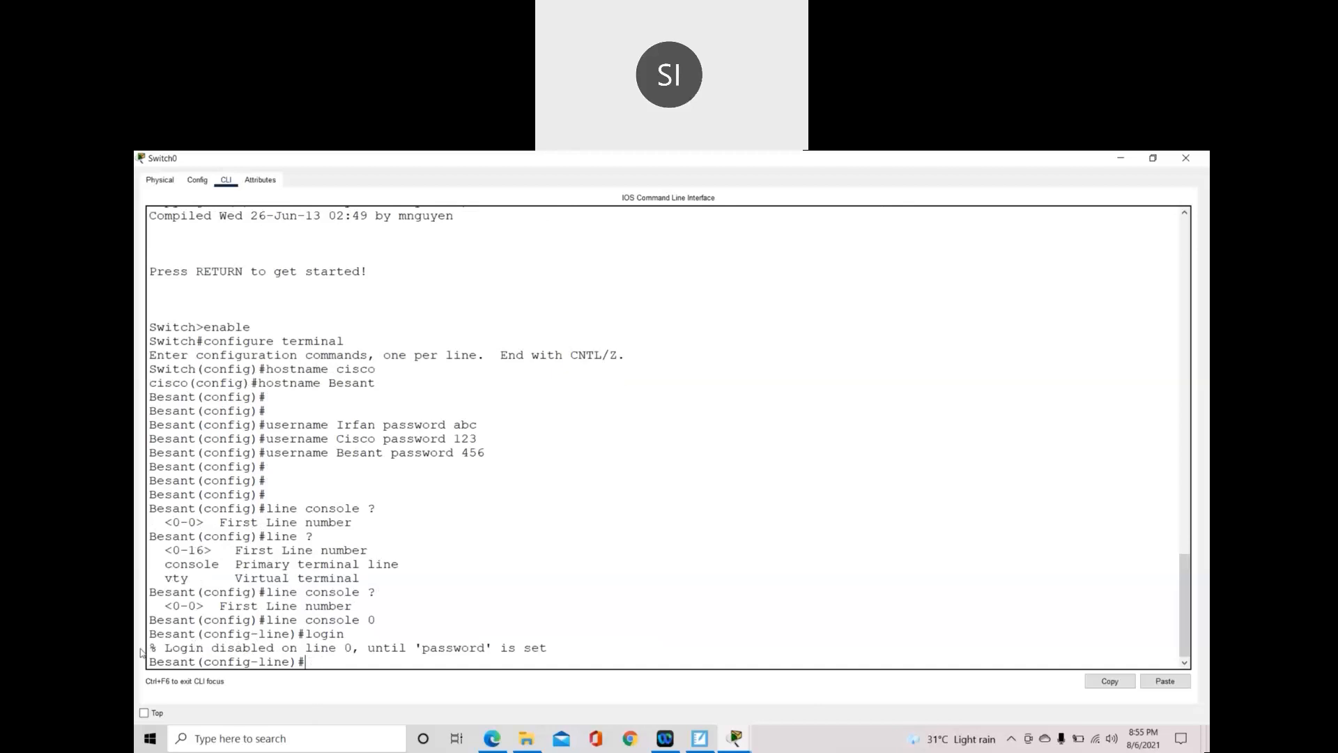
drag(164, 648, 533, 648)
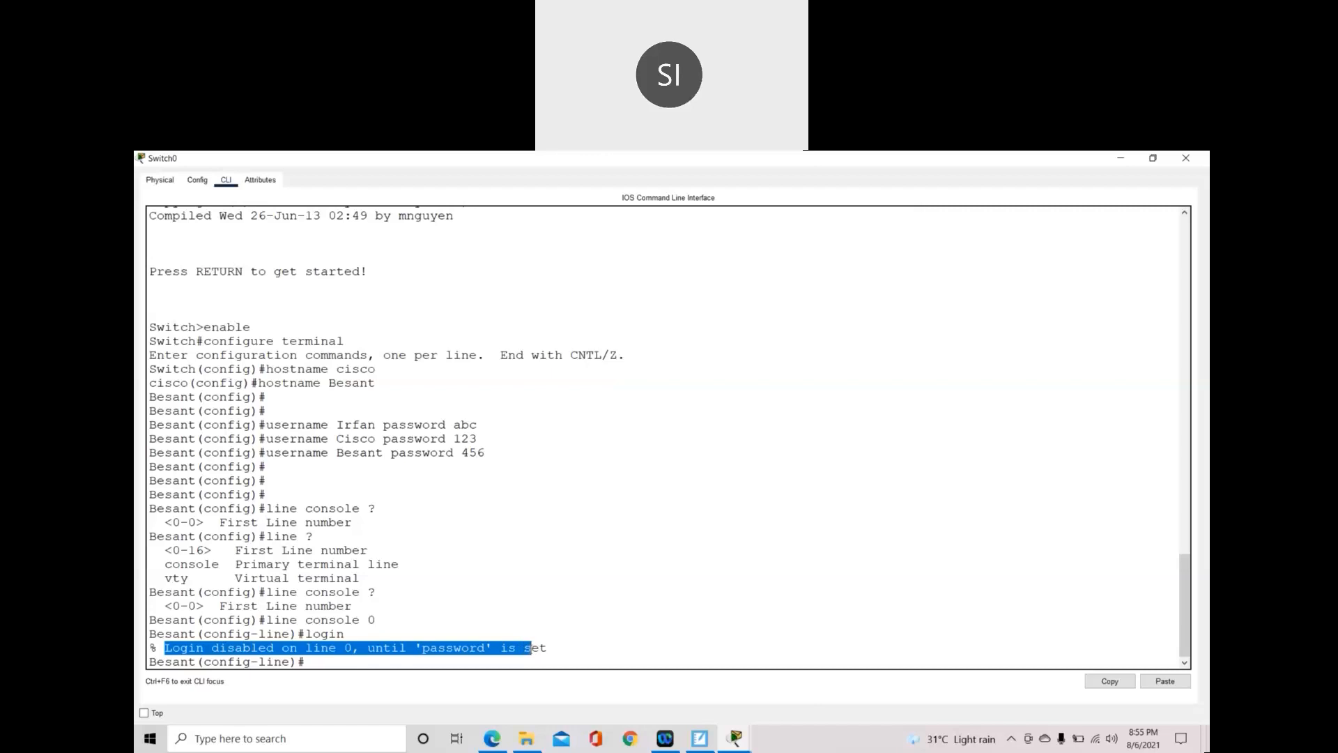
- Set a console line password, then enable login on console line 0
text(log)
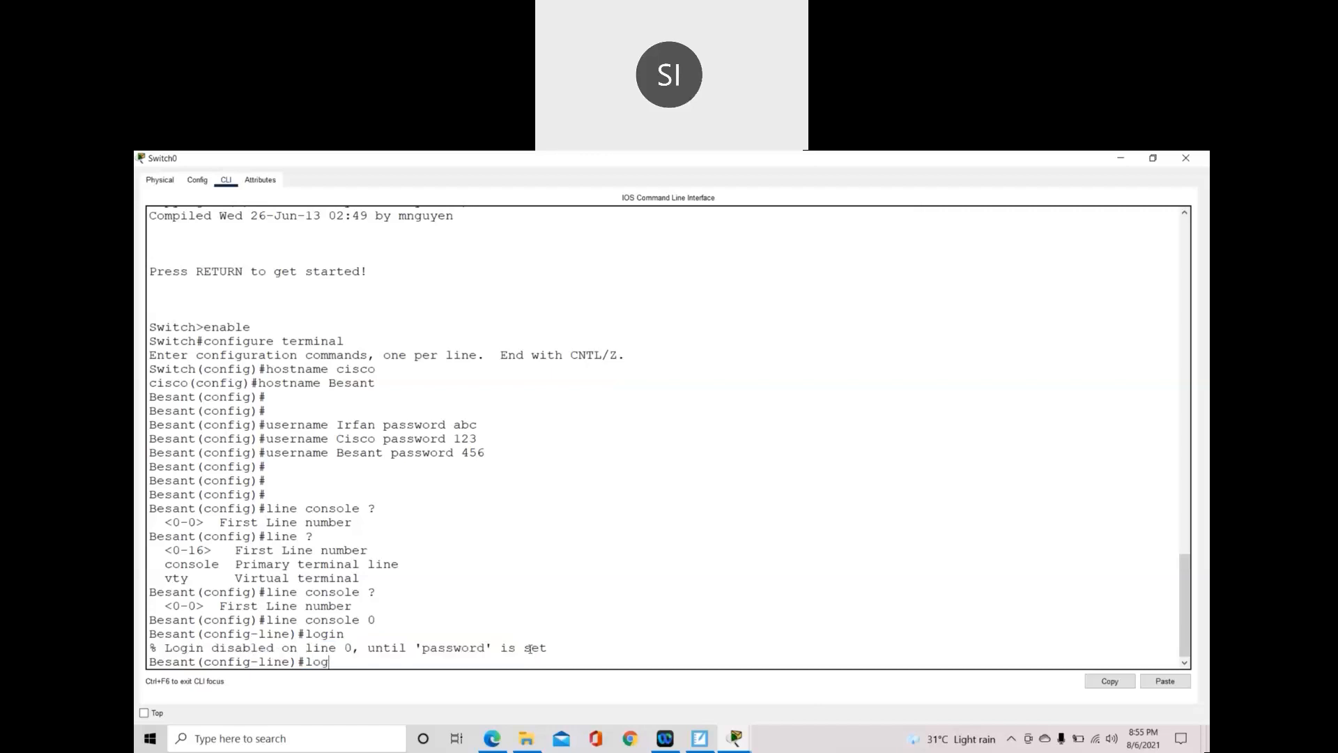
key(BackSpace)
key(BackSpace)
key(BackSpace)
text(password cisco)
key(Return)
text(login)
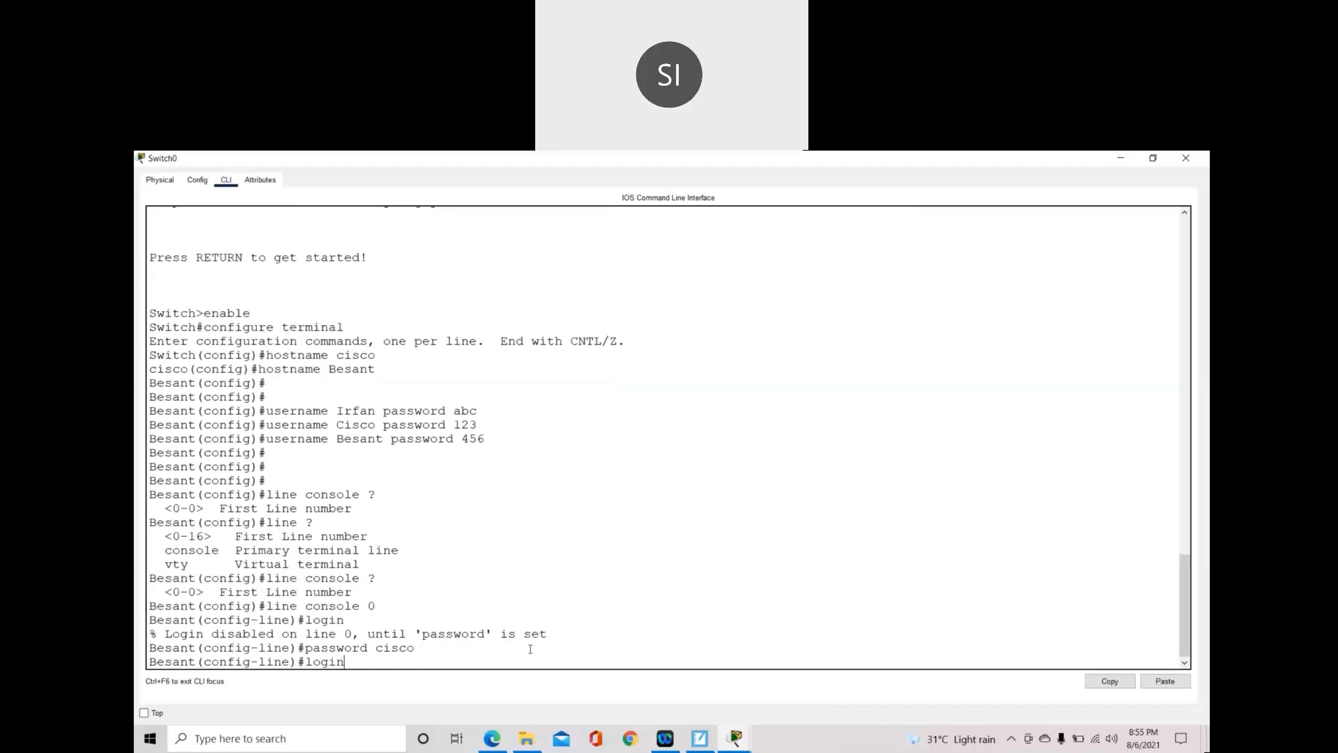
key(Return)
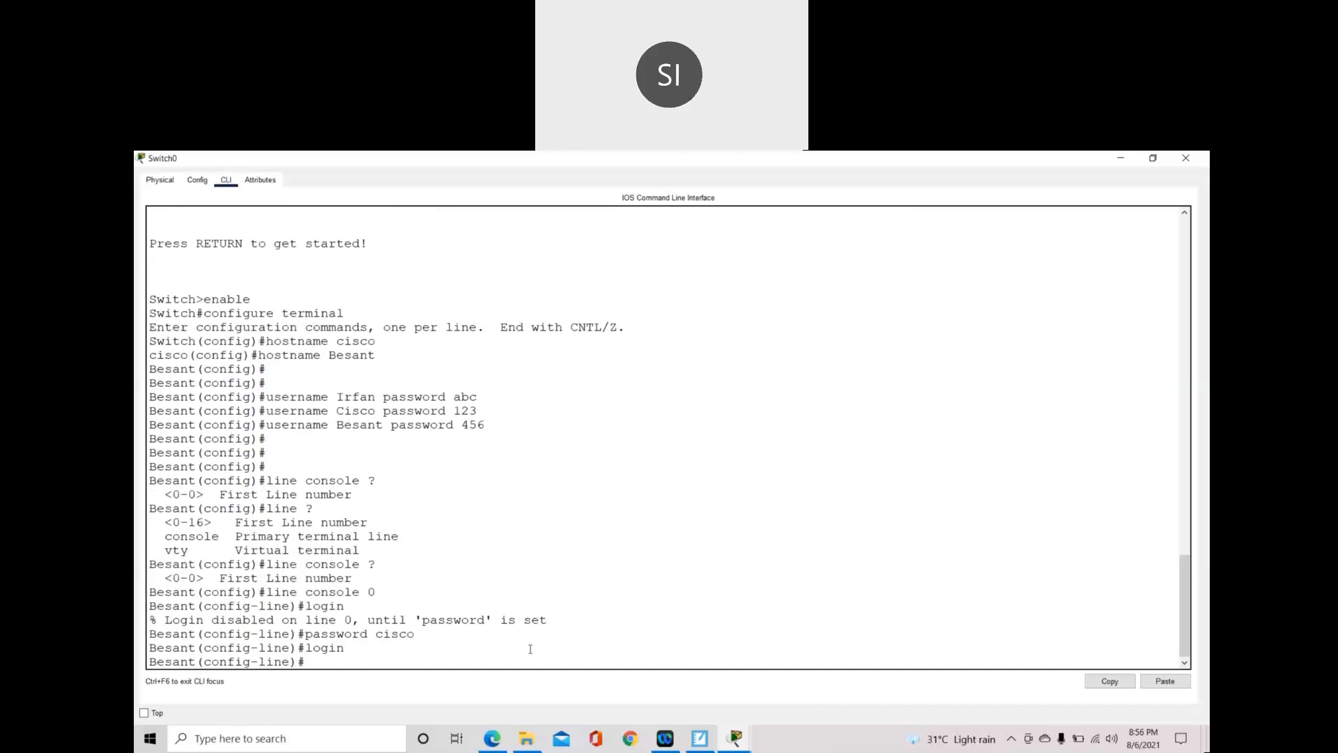
- End configuration and log out, then log back in with the console password to reach Besant>
text(end)
key(Return)
key(Return)
text(exi)
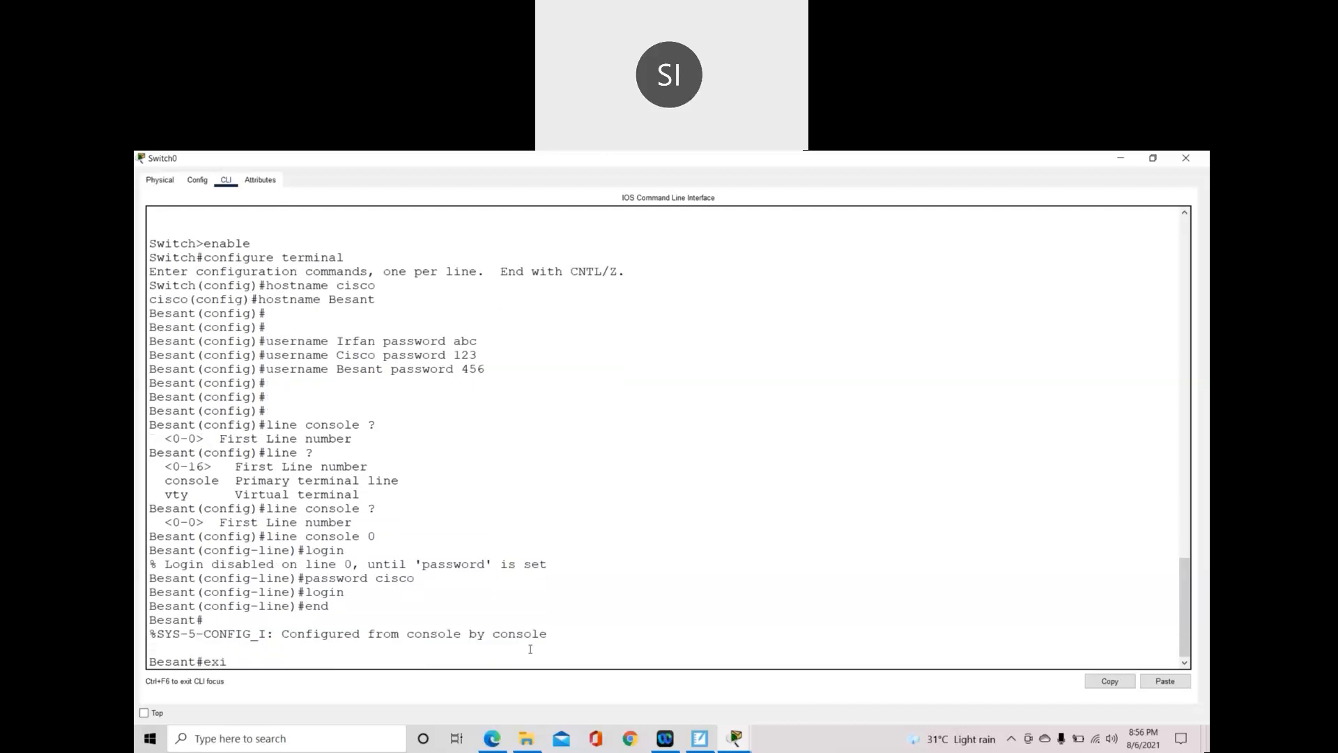
text(t)
key(Return)
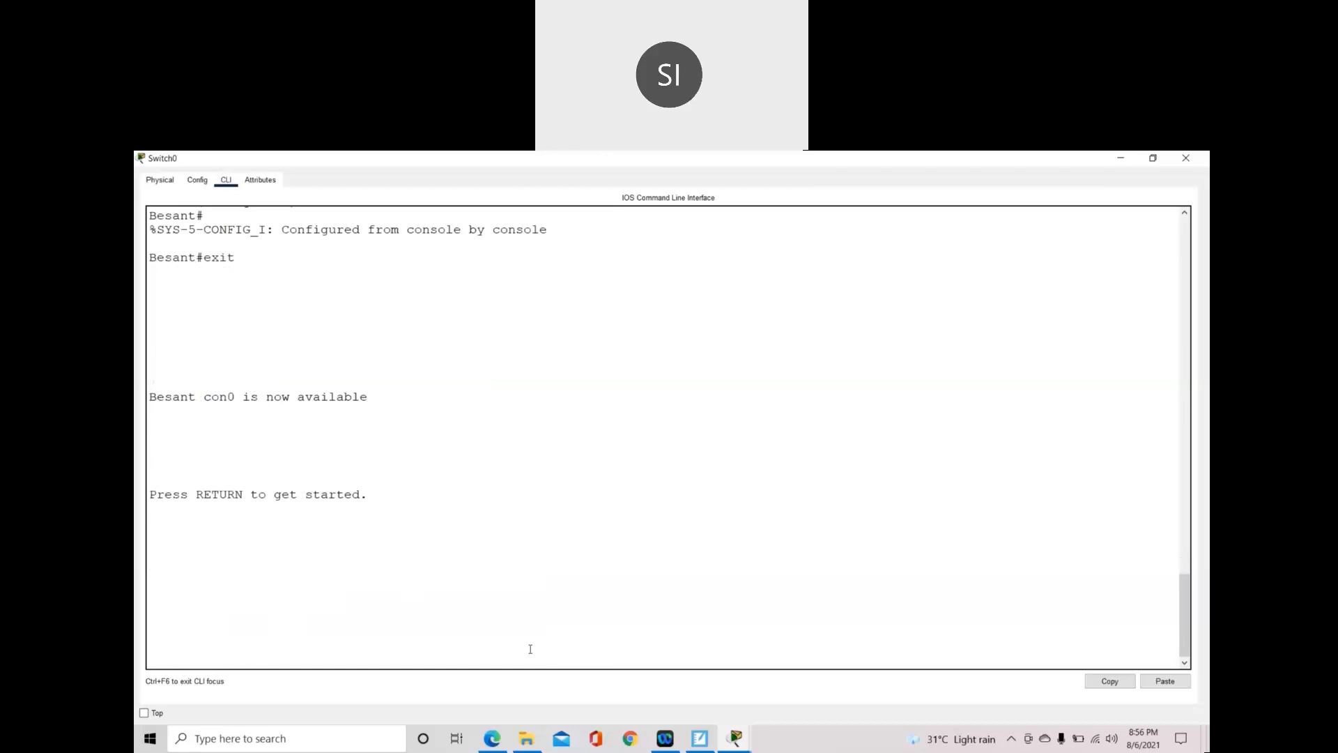
key(Return)
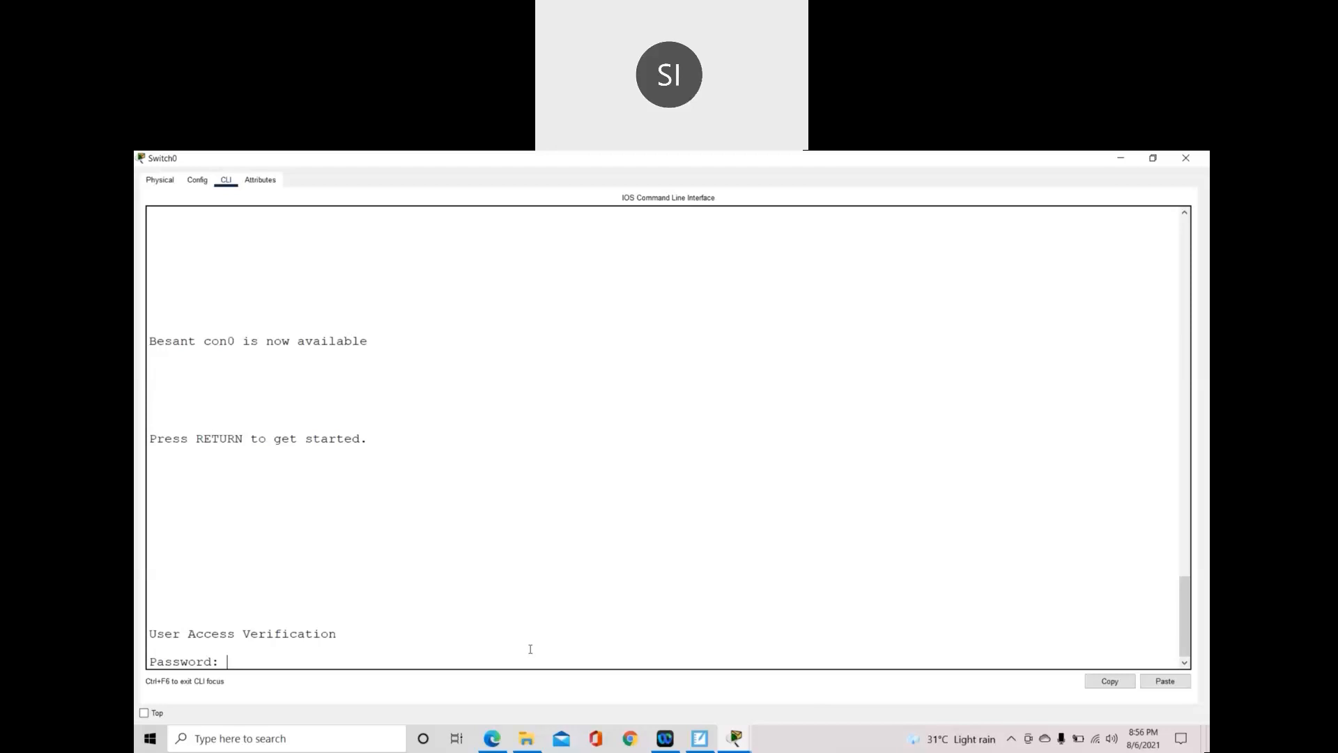
key(Return)
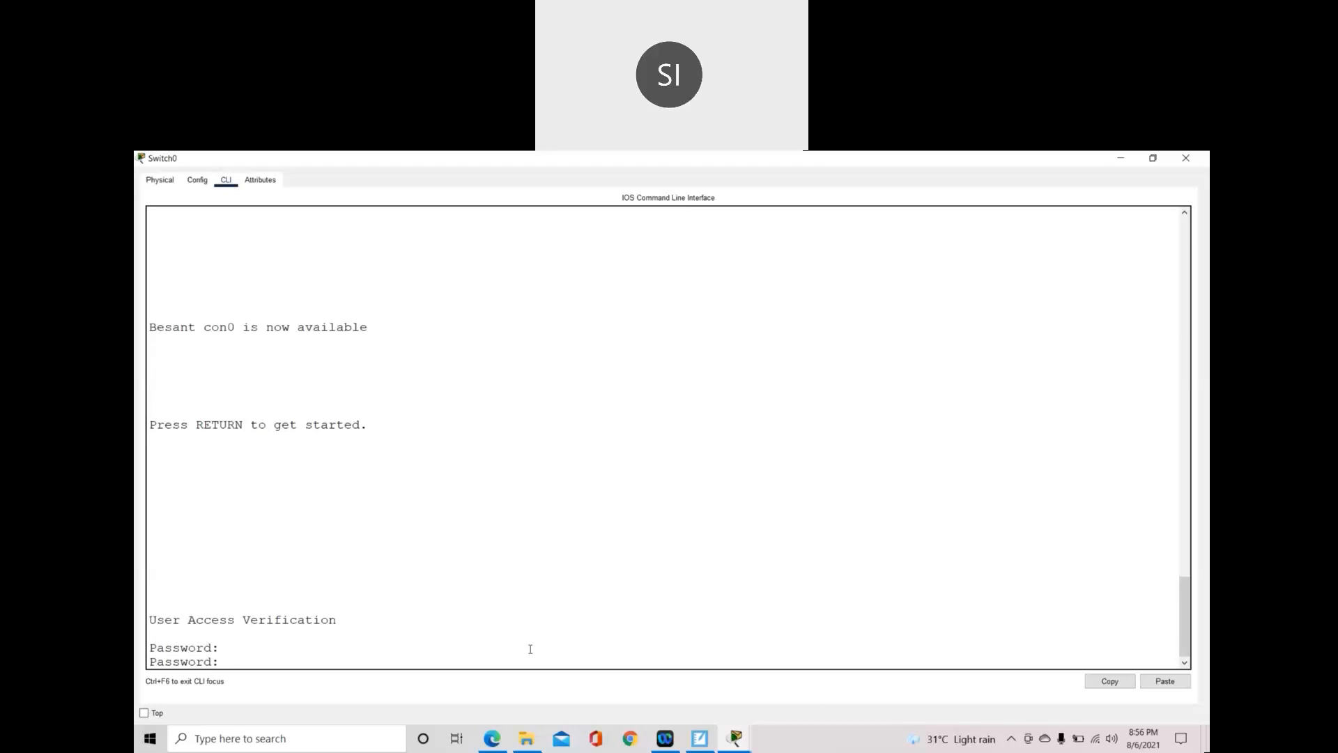
key(Return)
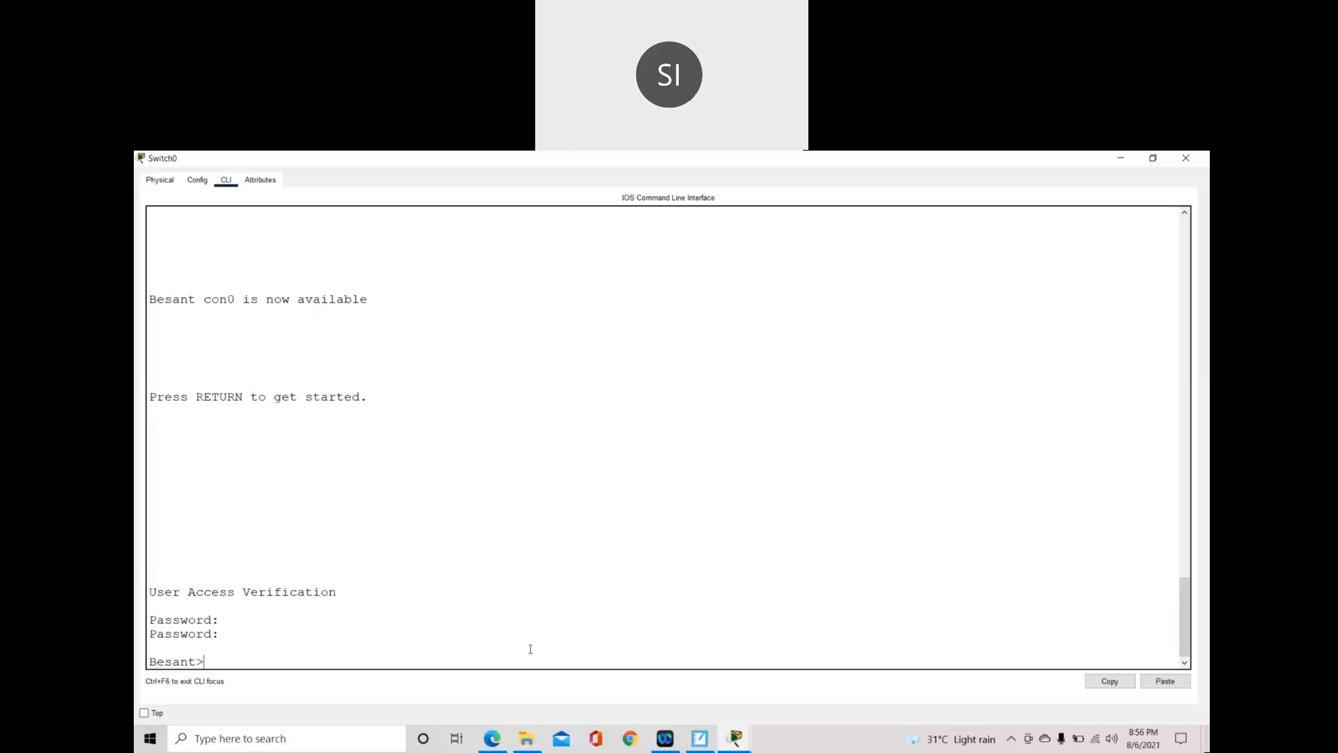
- On switch Besant, enter privileged and global configuration mode and select line console 0
text(enable)
key(Return)
text(configure terminal)
key(Return)
text(line console 0)
key(Return)
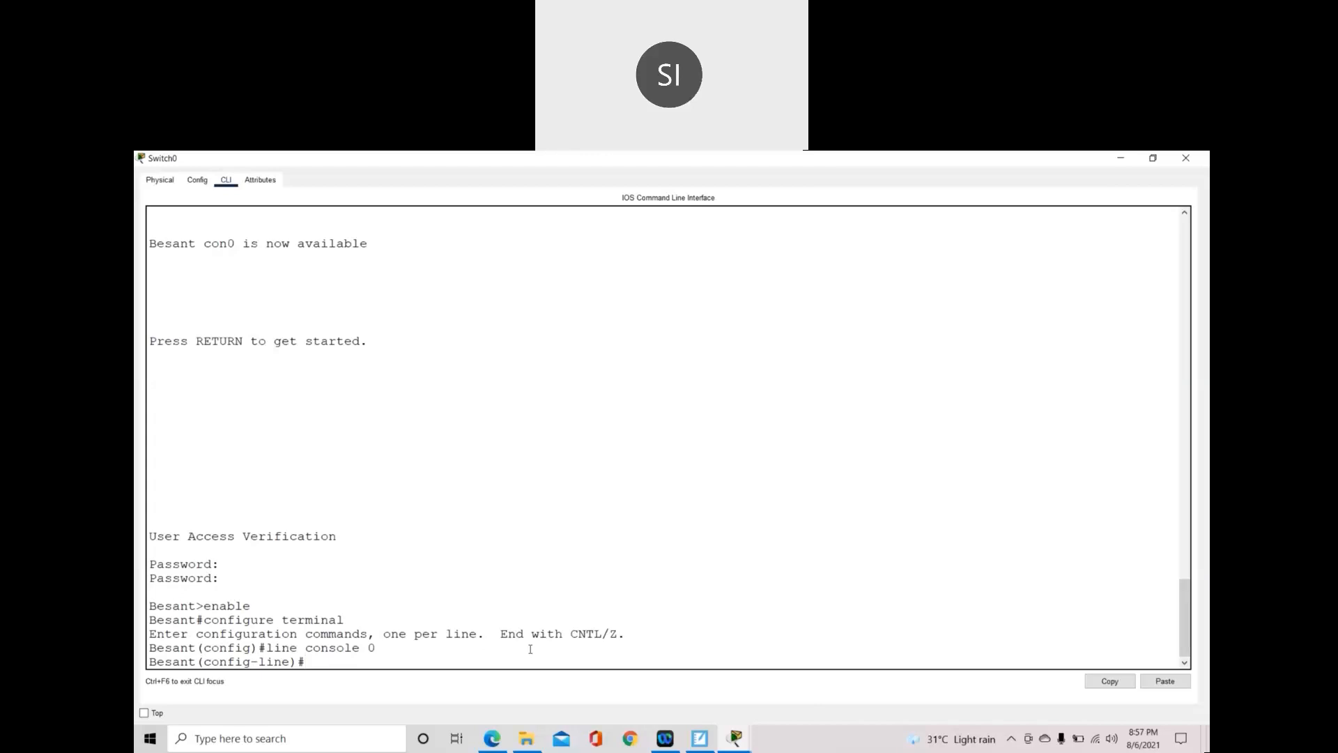
- Apply login local to console line 0, return to privileged mode, and log out
text(login local)
key(Return)
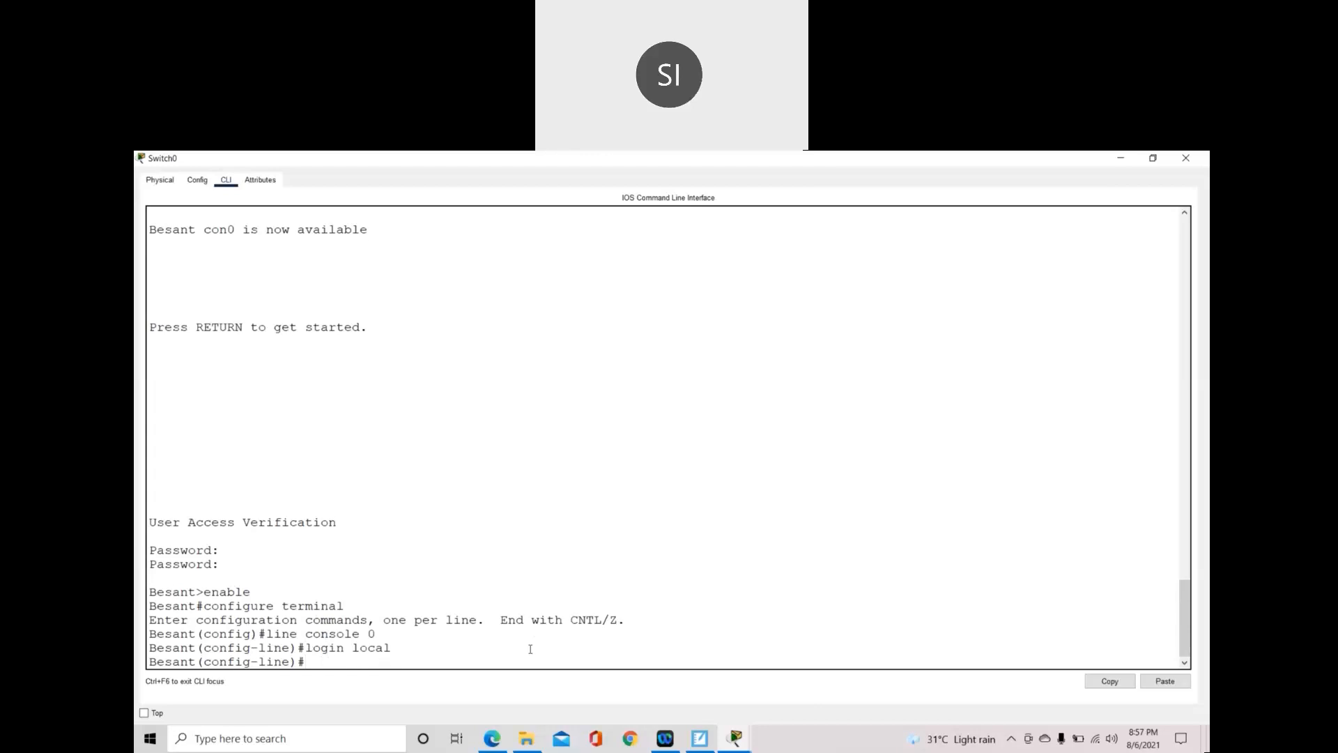
text(end)
key(Return)
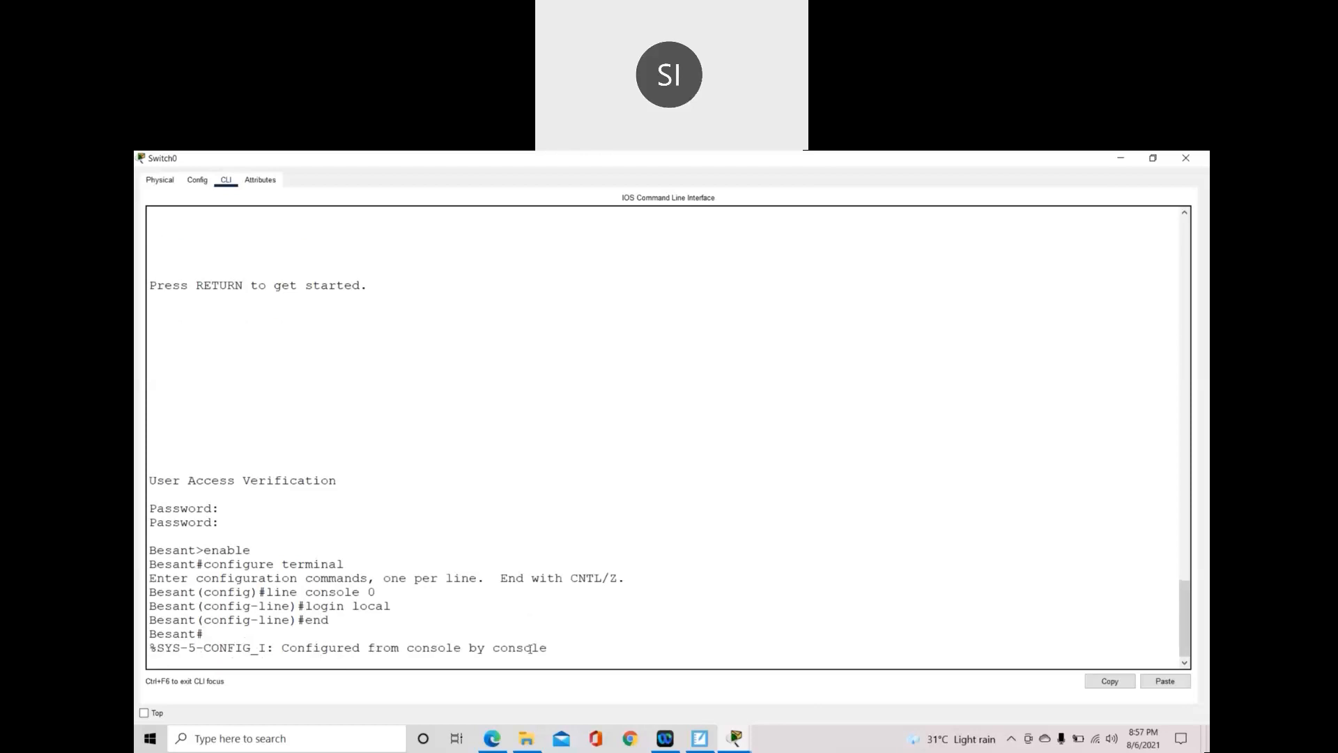
key(Return)
text(exit)
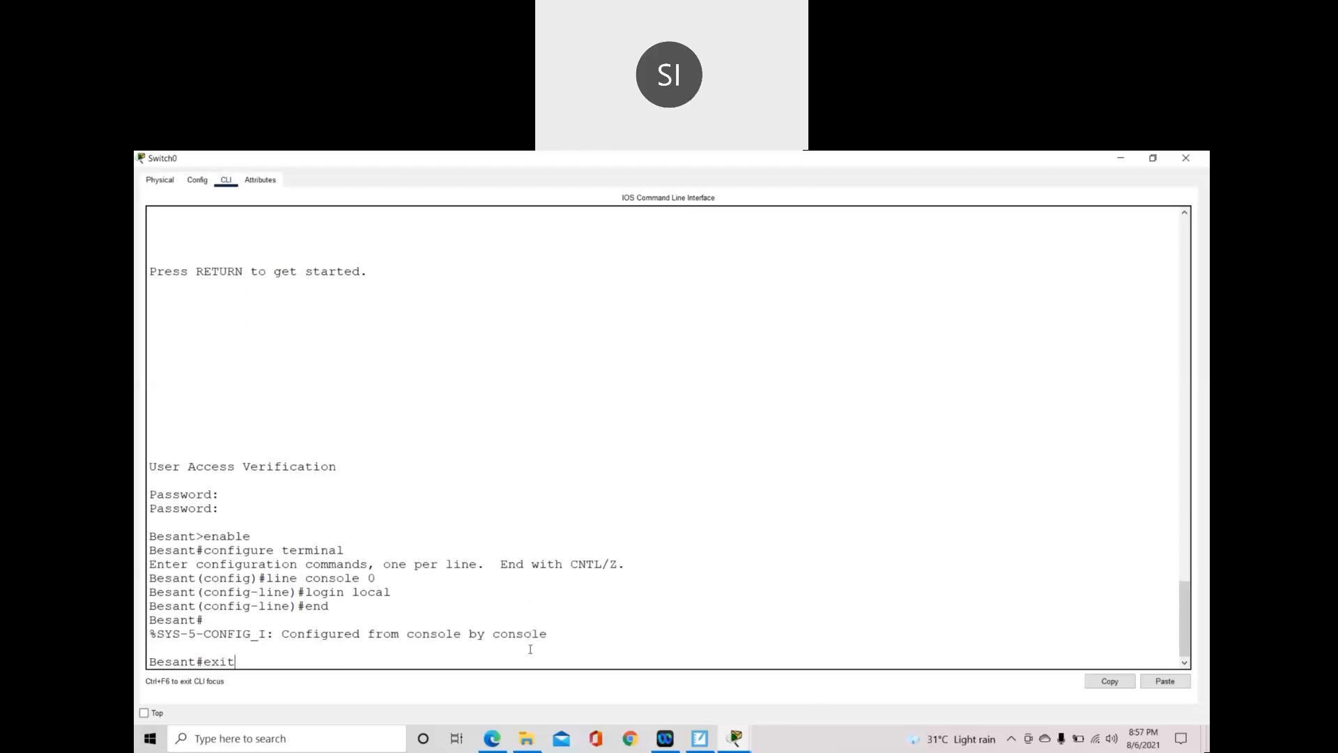
key(Return)
key(Return)
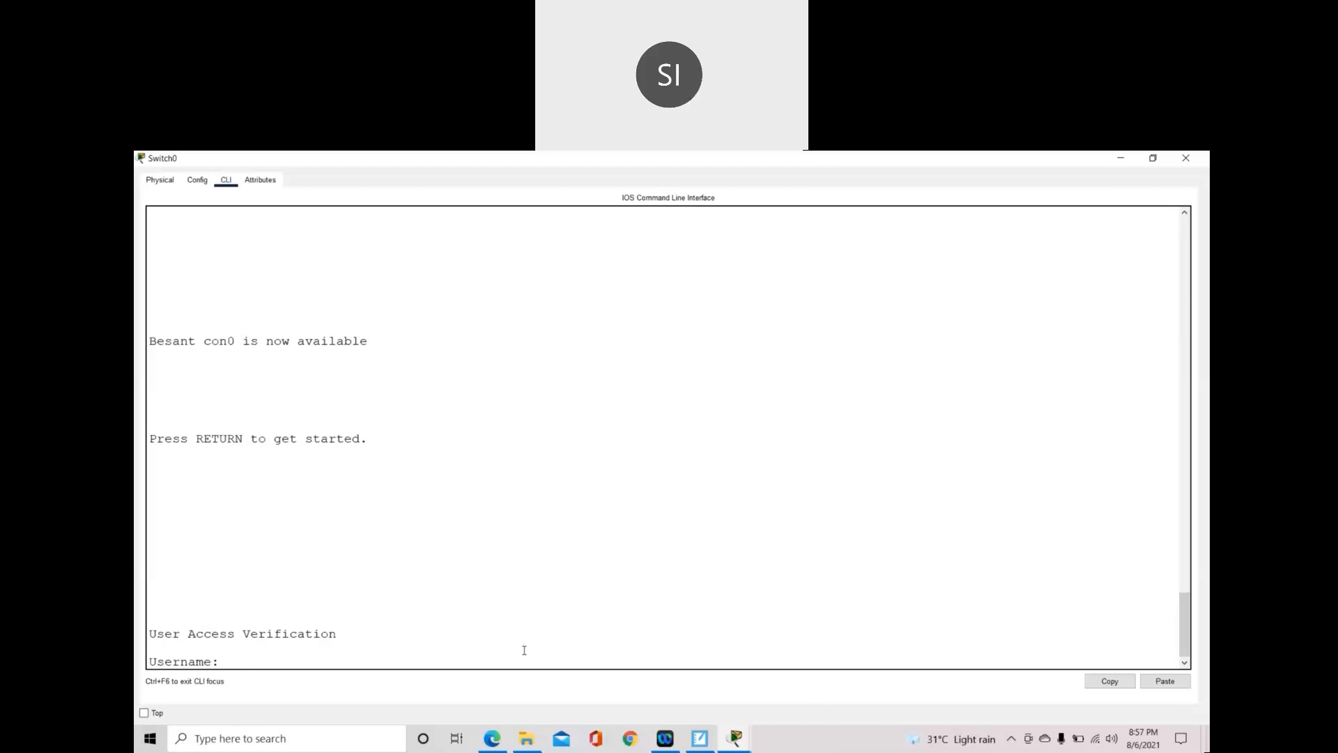
- Try a local username, then scroll back to check the configured username and password line
text(Irfan)
key(Return)
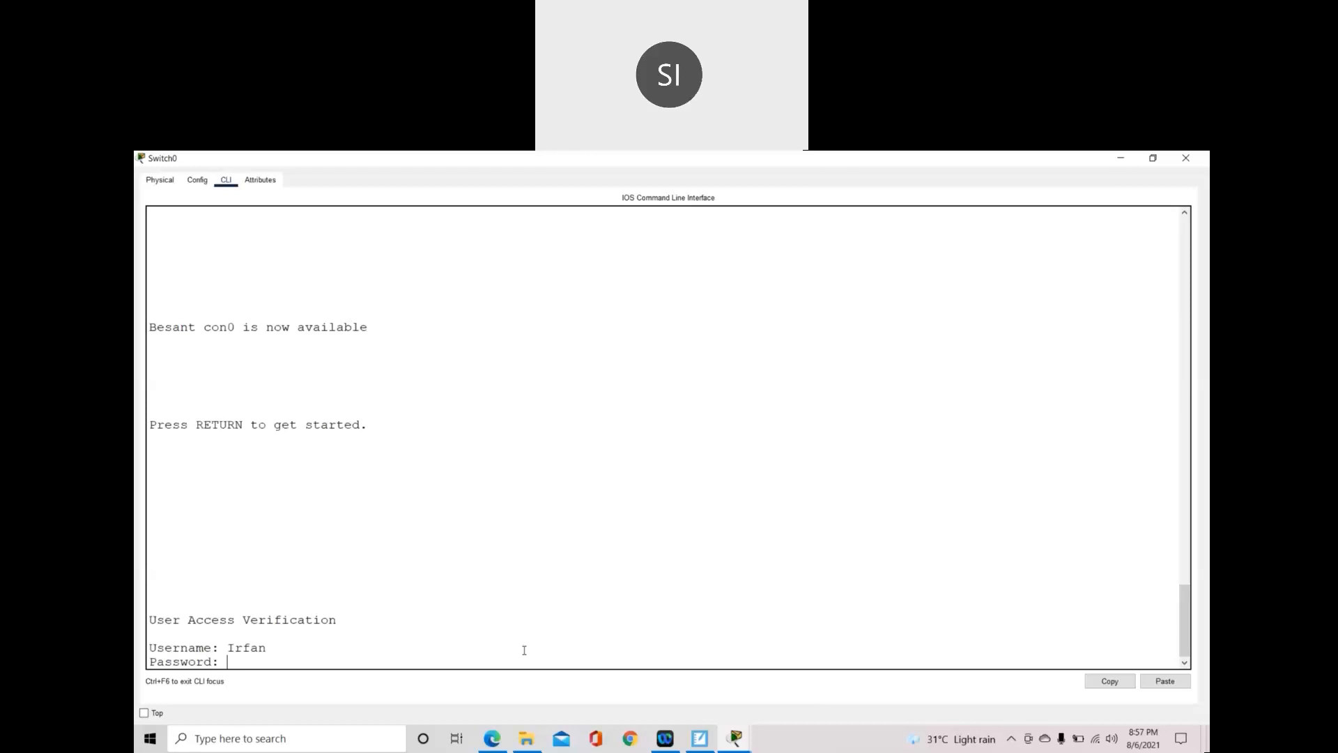
scroll(488, 608, up, 15)
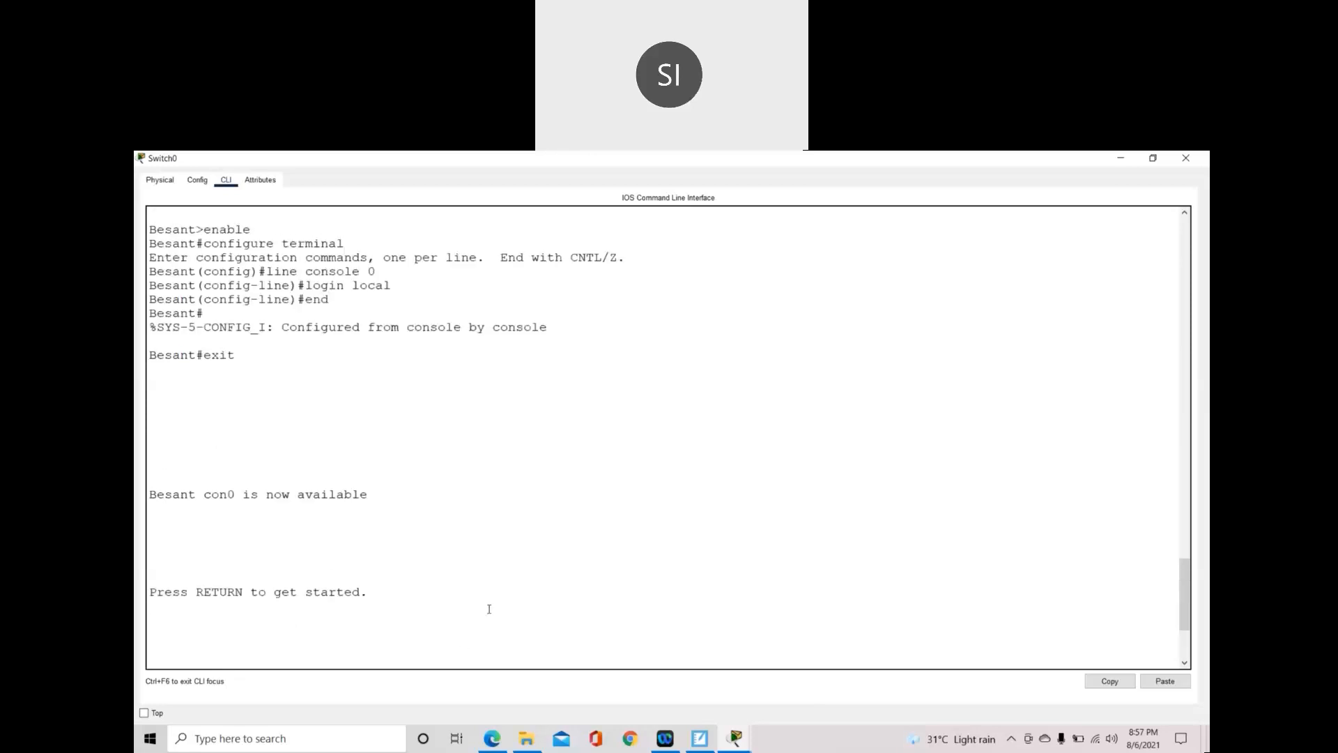
scroll(489, 608, up, 1)
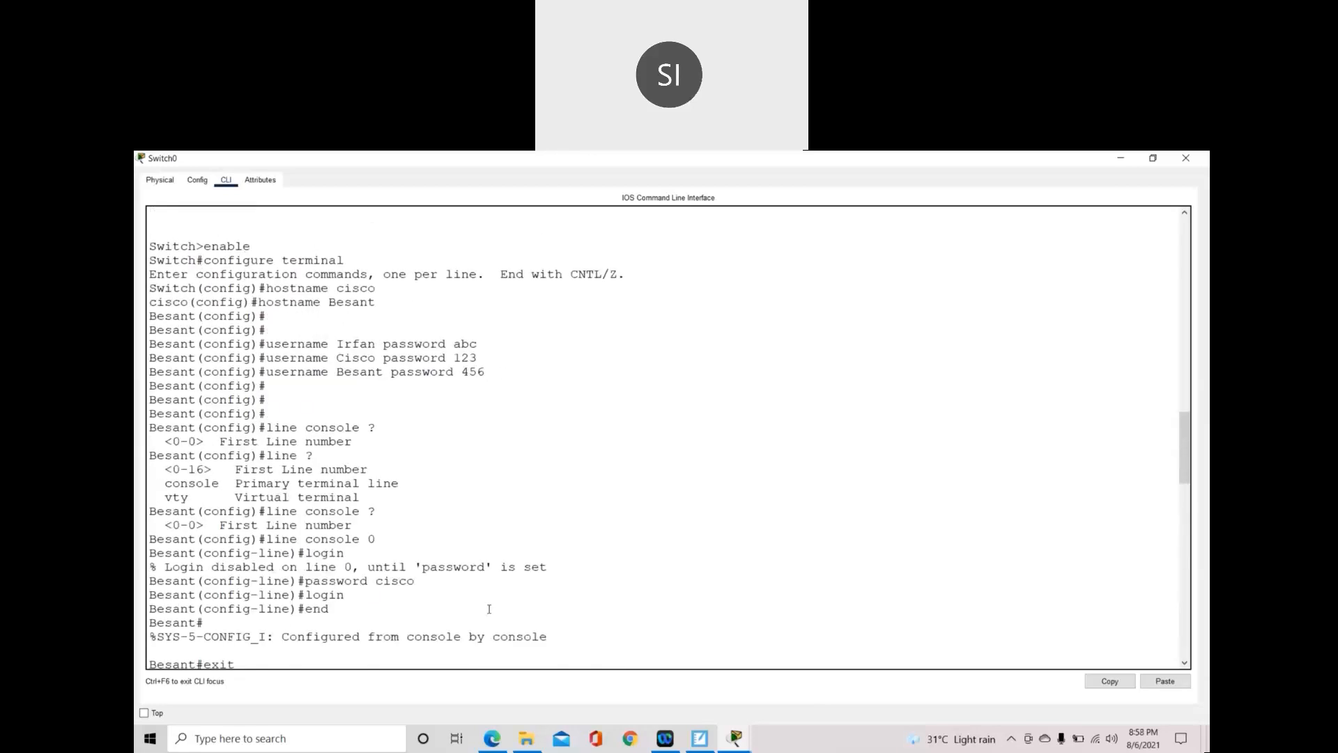
drag(341, 345, 478, 358)
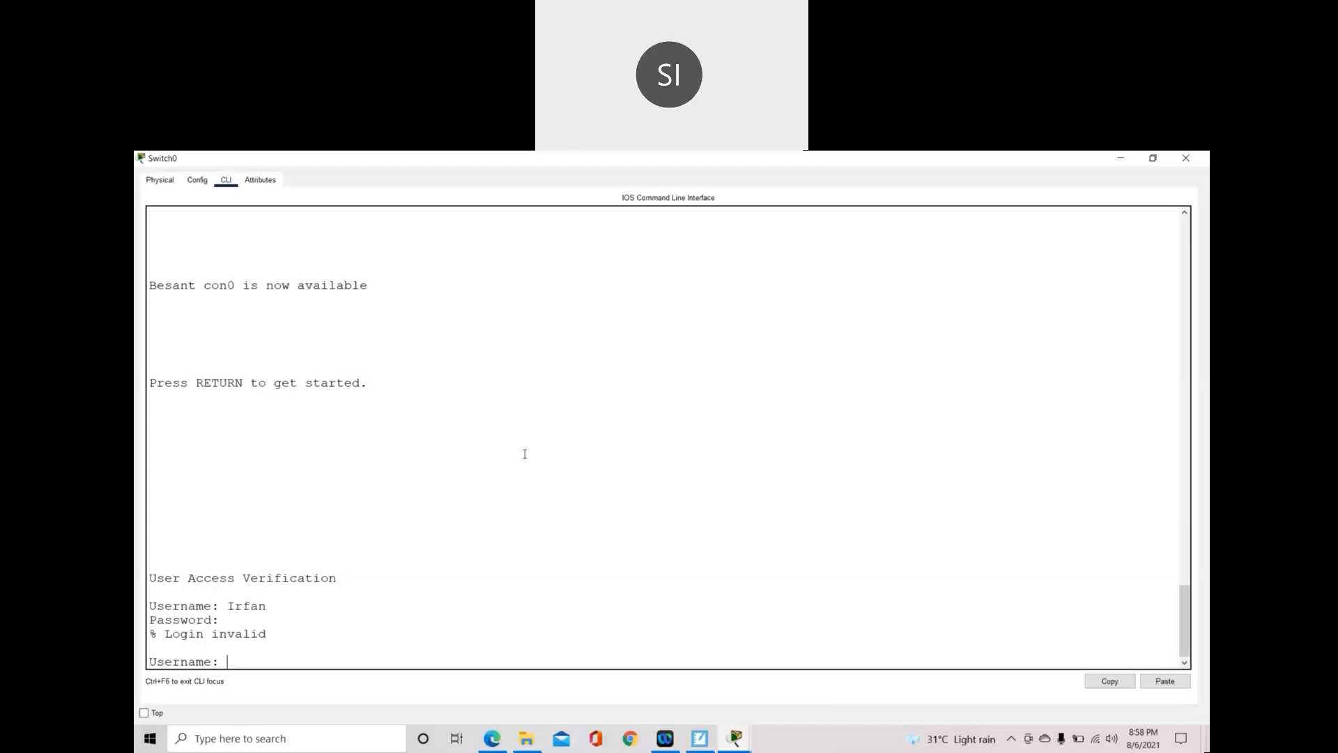
- Log in again with the local username and its password to reach the Besant> prompt
text(Irfan)
key(Return)
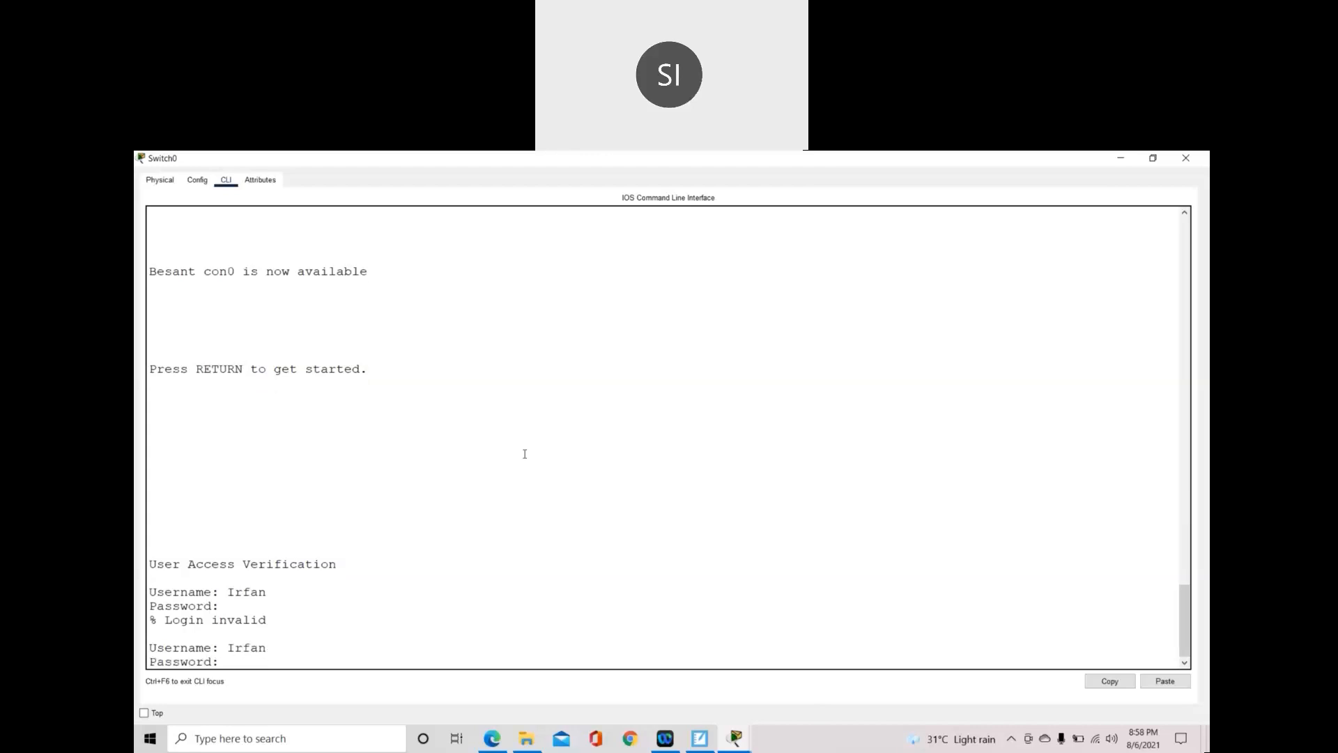
key(Return)
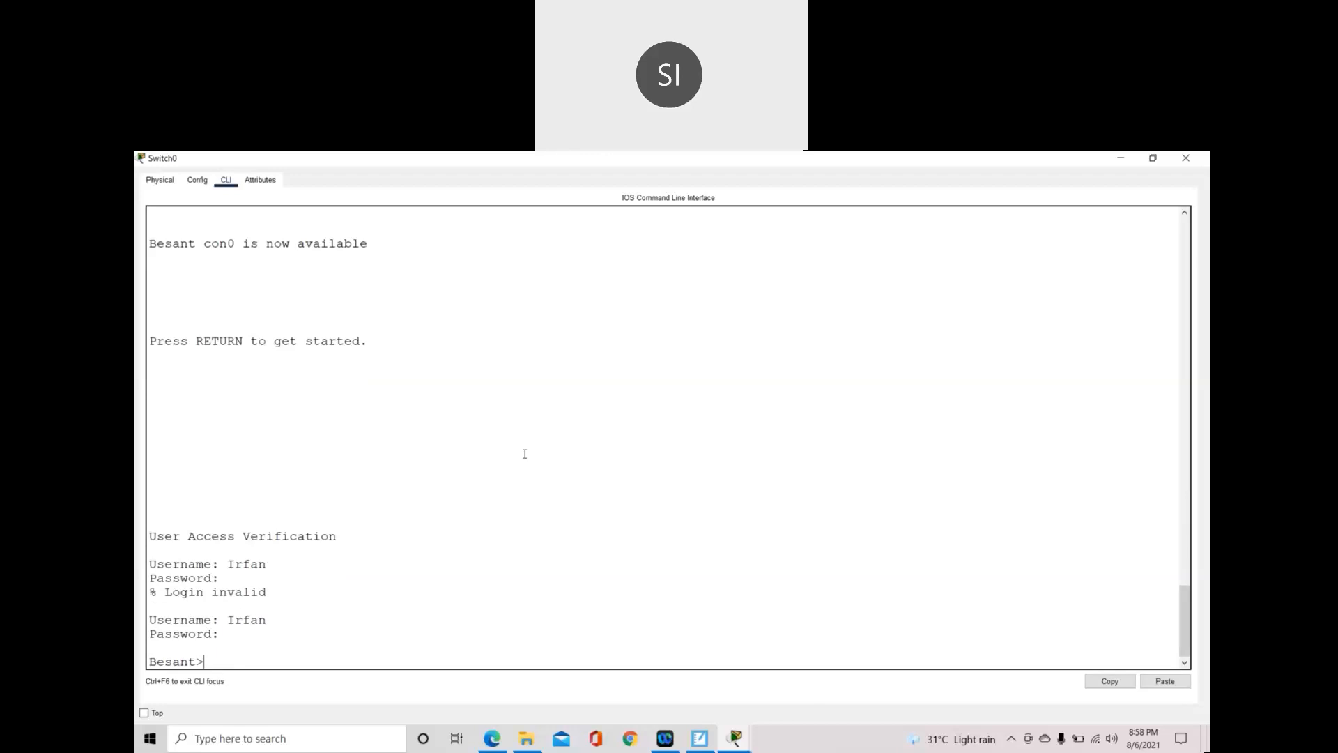
click(700, 739)
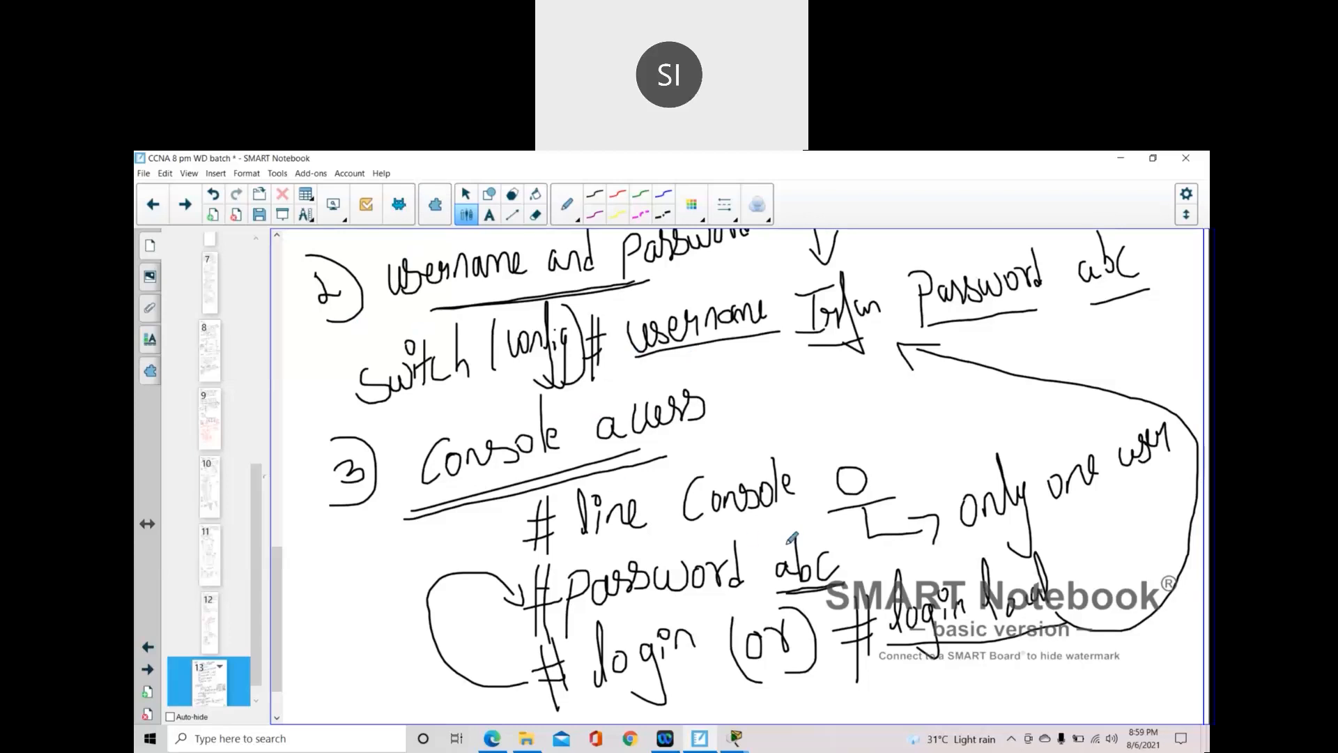
- Extend the page and handwrite the underlined heading '4) Remote access'
scroll(786, 552, down, 3)
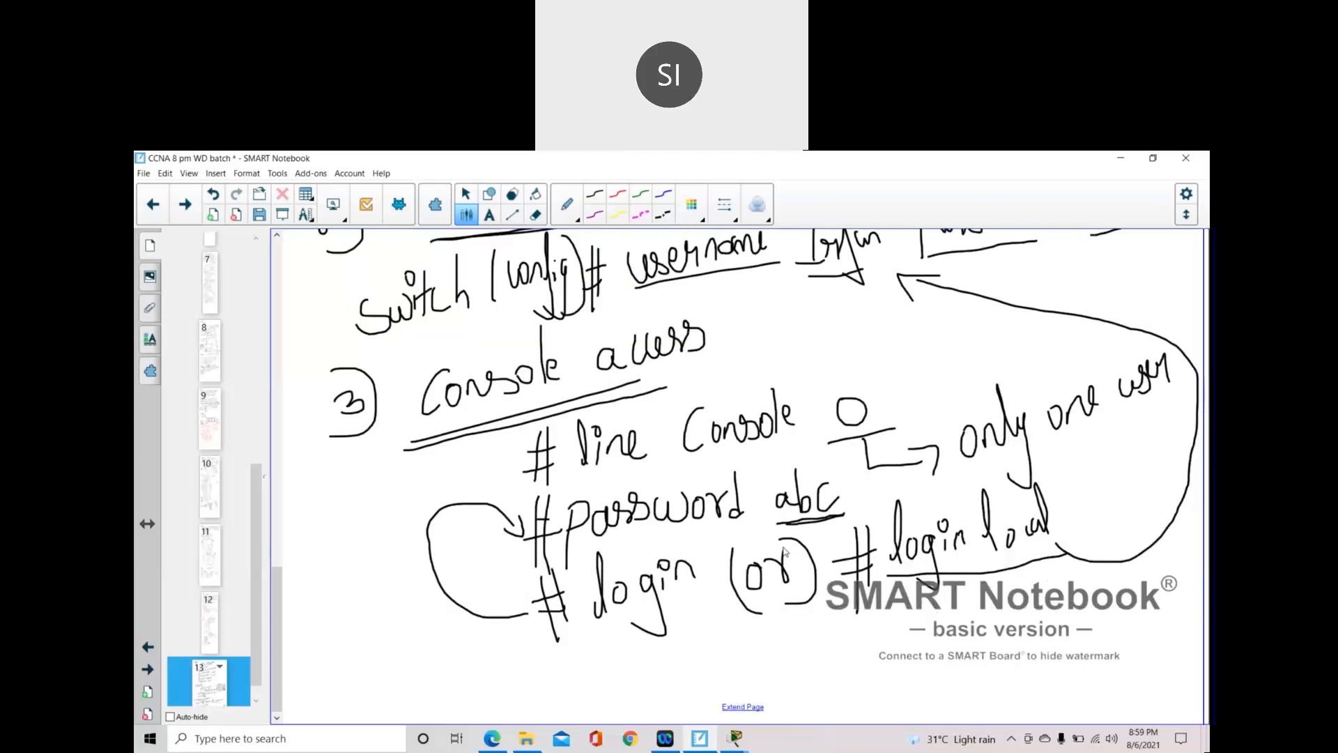
click(743, 706)
mouse_move(327, 476)
mouse_down()
mouse_move(345, 524)
mouse_move(382, 488)
mouse_move(338, 499)
mouse_up()
mouse_move(410, 451)
mouse_down()
mouse_move(410, 510)
mouse_move(416, 475)
mouse_move(438, 491)
mouse_move(488, 490)
mouse_move(504, 432)
mouse_move(503, 487)
mouse_up()
mouse_move(517, 474)
mouse_down()
mouse_move(534, 482)
mouse_move(518, 442)
mouse_move(582, 449)
mouse_move(617, 481)
mouse_move(662, 479)
mouse_up()
drag(668, 463, 701, 452)
drag(437, 528, 635, 483)
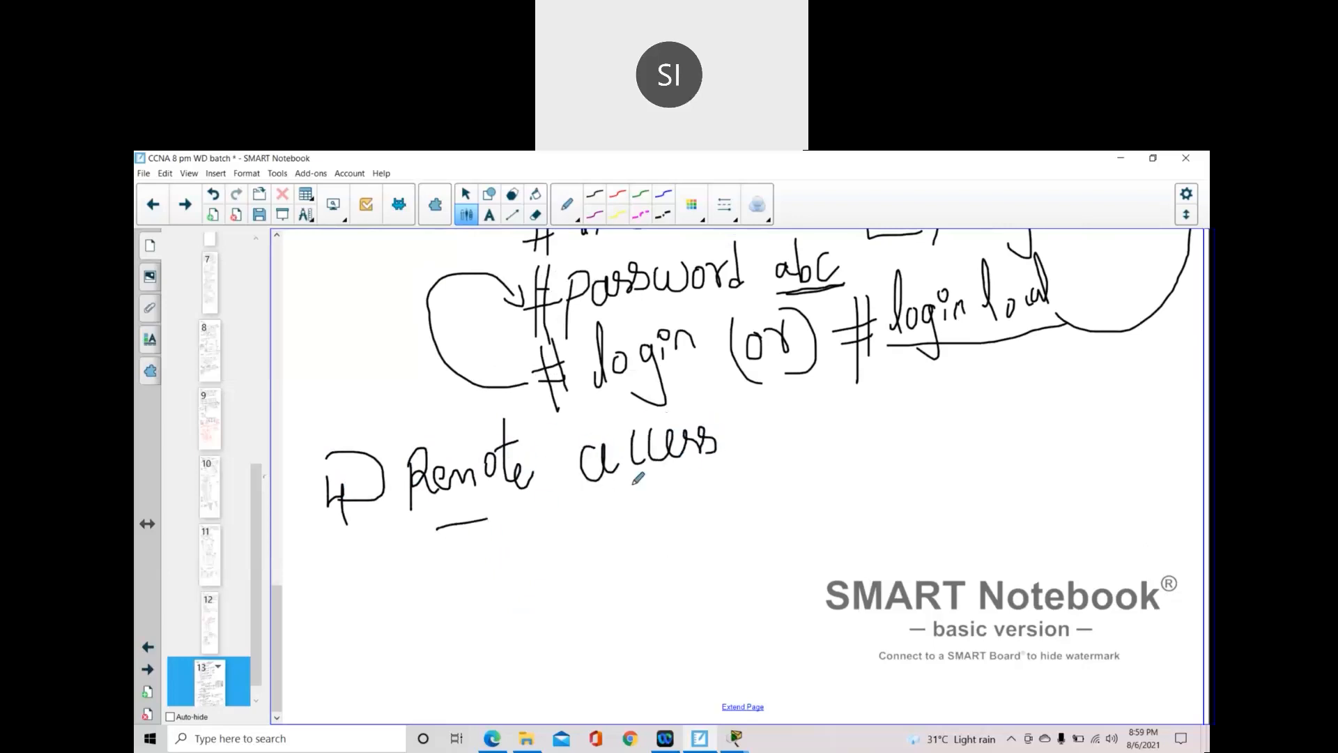
drag(438, 528, 657, 475)
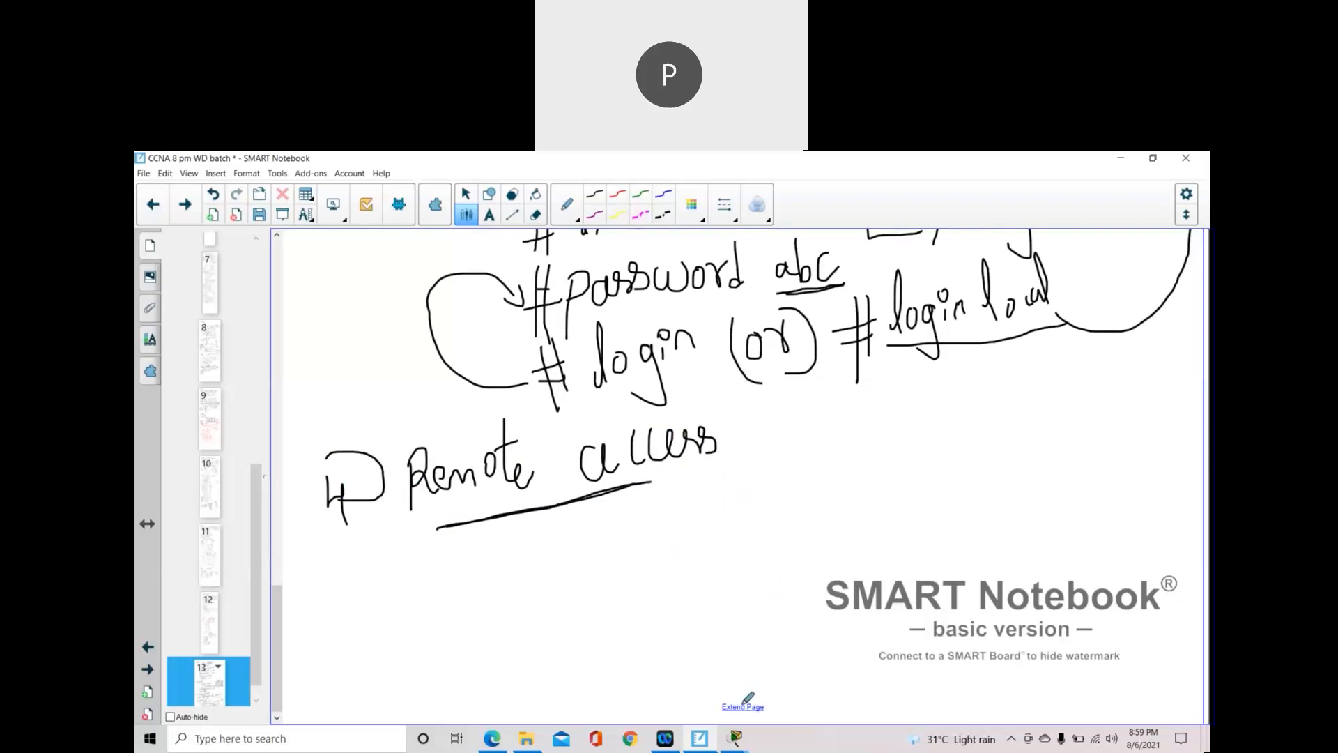
- Extend the page again and write '1) Telnet:' underlined beneath the heading
click(740, 705)
mouse_move(386, 348)
mouse_down()
mouse_move(389, 373)
mouse_move(419, 399)
mouse_up()
mouse_move(446, 335)
mouse_down()
mouse_move(488, 315)
mouse_move(467, 376)
mouse_move(496, 361)
mouse_up()
click(479, 353)
mouse_move(504, 312)
mouse_down()
mouse_move(506, 366)
mouse_move(516, 343)
mouse_move(529, 349)
mouse_up()
mouse_move(529, 296)
mouse_down()
mouse_move(537, 347)
mouse_move(543, 316)
mouse_move(502, 387)
mouse_move(540, 356)
mouse_up()
click(553, 304)
click(556, 342)
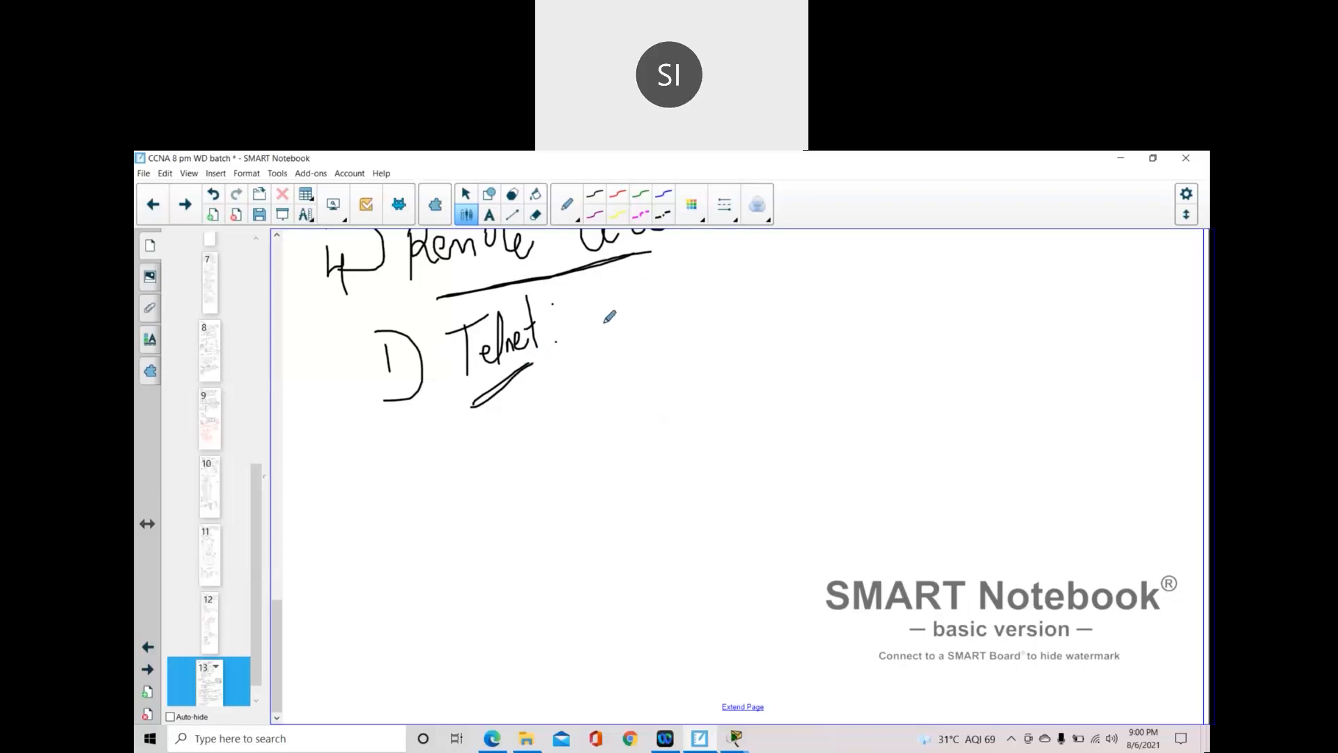
- Handwrite '#line vty 0 2' right of 'Telnet:' and begin the bracketed '[3 users' note
mouse_move(634, 353)
mouse_down()
mouse_move(680, 343)
mouse_move(663, 365)
mouse_move(690, 360)
mouse_move(656, 403)
mouse_up()
drag(674, 318, 678, 388)
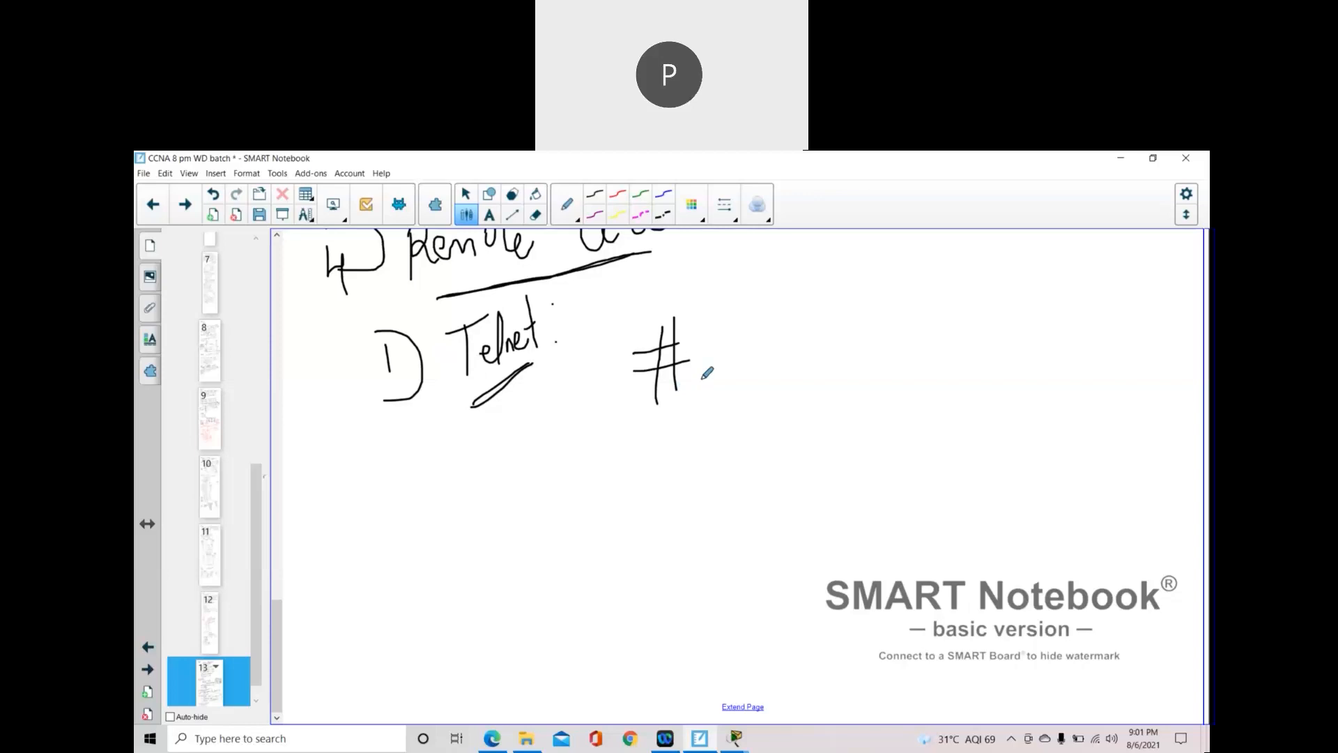
mouse_move(702, 373)
mouse_down()
mouse_move(708, 315)
mouse_move(731, 356)
mouse_up()
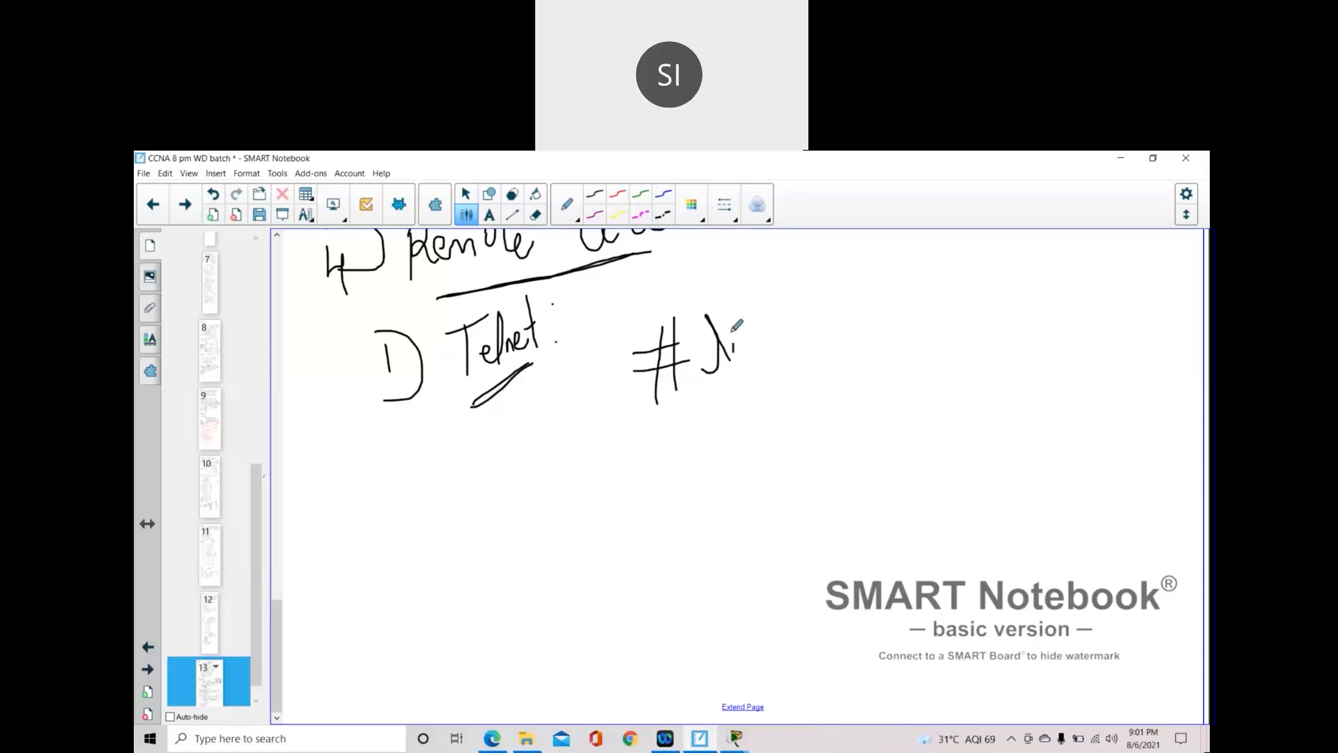
click(730, 326)
mouse_move(742, 341)
mouse_down()
mouse_move(744, 357)
mouse_move(761, 357)
mouse_move(769, 338)
mouse_move(773, 355)
mouse_move(838, 307)
mouse_move(842, 345)
mouse_move(851, 315)
mouse_move(871, 315)
mouse_move(879, 363)
mouse_move(848, 369)
mouse_up()
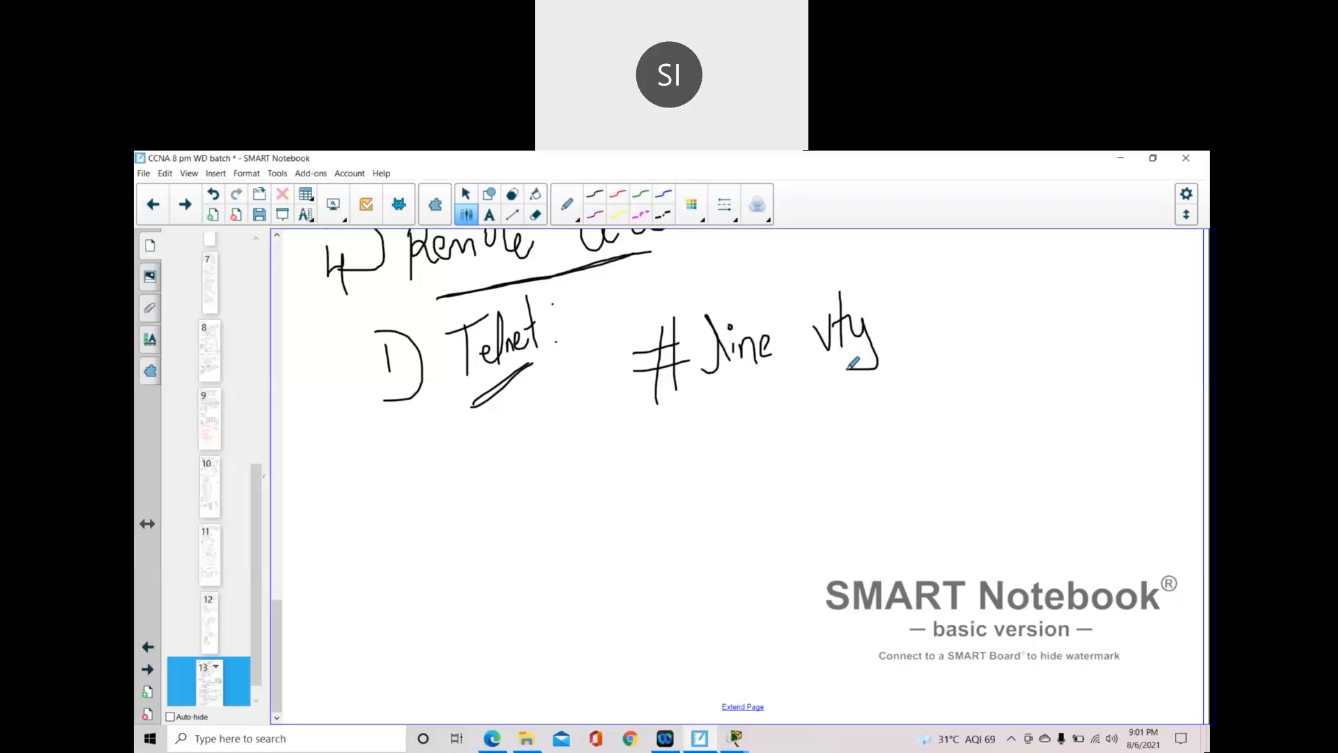
mouse_move(919, 311)
mouse_down()
mouse_move(906, 324)
mouse_move(925, 333)
mouse_move(919, 311)
mouse_up()
drag(951, 301, 977, 322)
mouse_move(1016, 292)
mouse_down()
mouse_move(994, 293)
mouse_move(1029, 356)
mouse_move(1114, 292)
mouse_move(1159, 289)
mouse_move(1177, 307)
mouse_up()
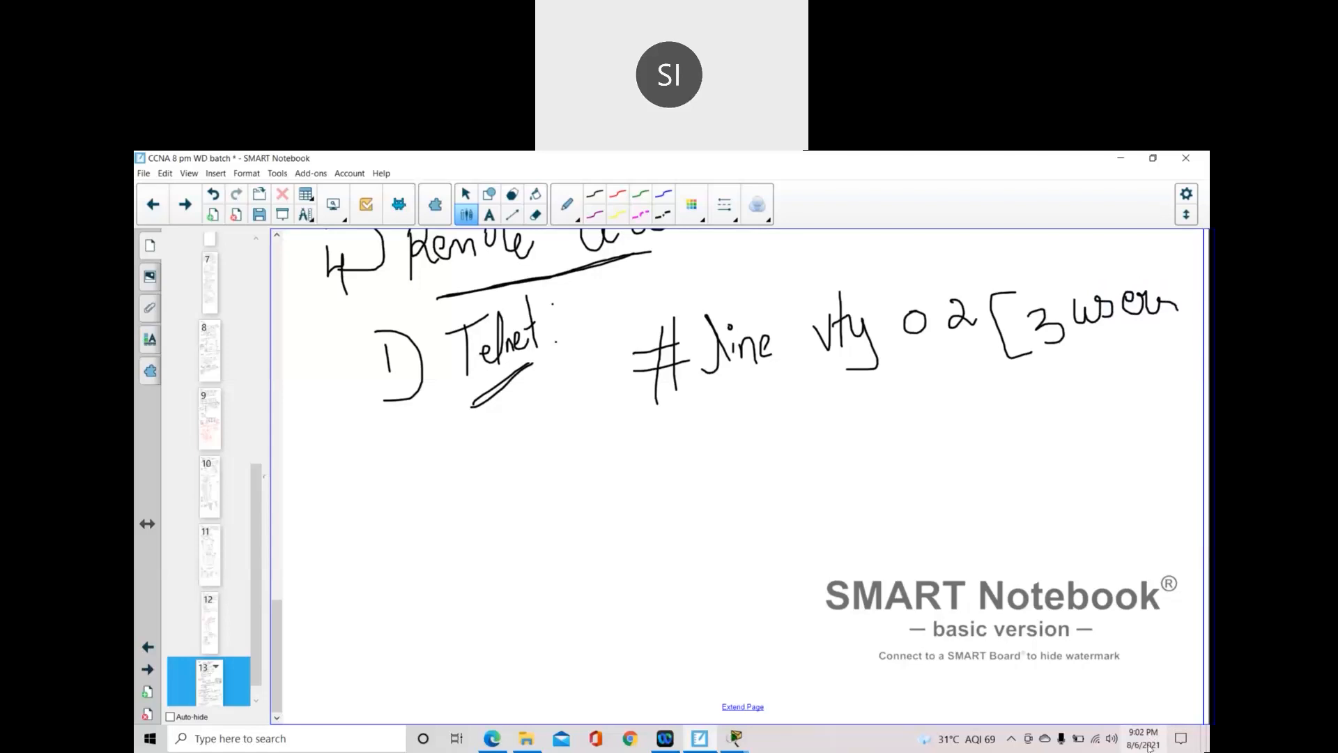
- Erase the 2 after 0, try 15 in its place, then erase the 15 again
click(537, 217)
mouse_move(958, 296)
mouse_down()
mouse_move(957, 338)
mouse_move(999, 308)
mouse_up()
click(466, 215)
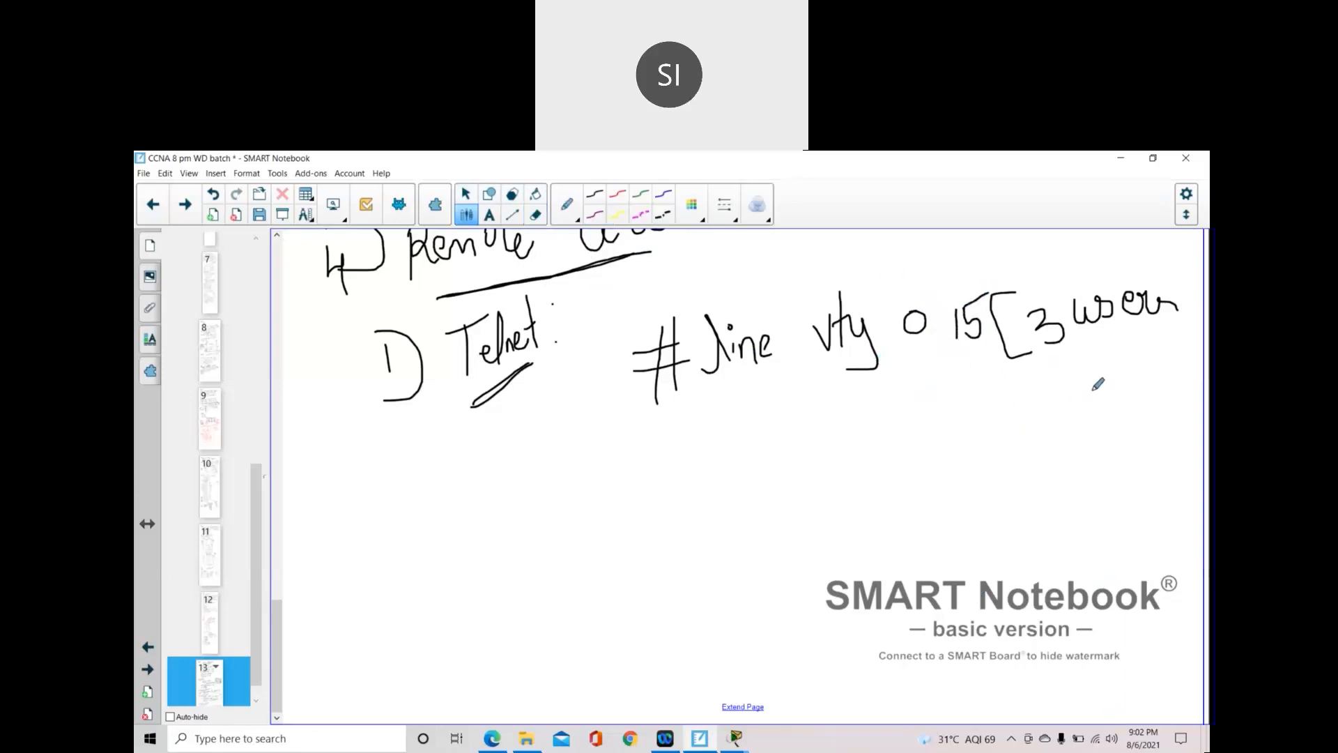
mouse_move(1055, 369)
mouse_down()
mouse_move(1055, 414)
mouse_move(1122, 357)
mouse_move(1131, 389)
mouse_move(1162, 355)
mouse_move(1170, 375)
mouse_up()
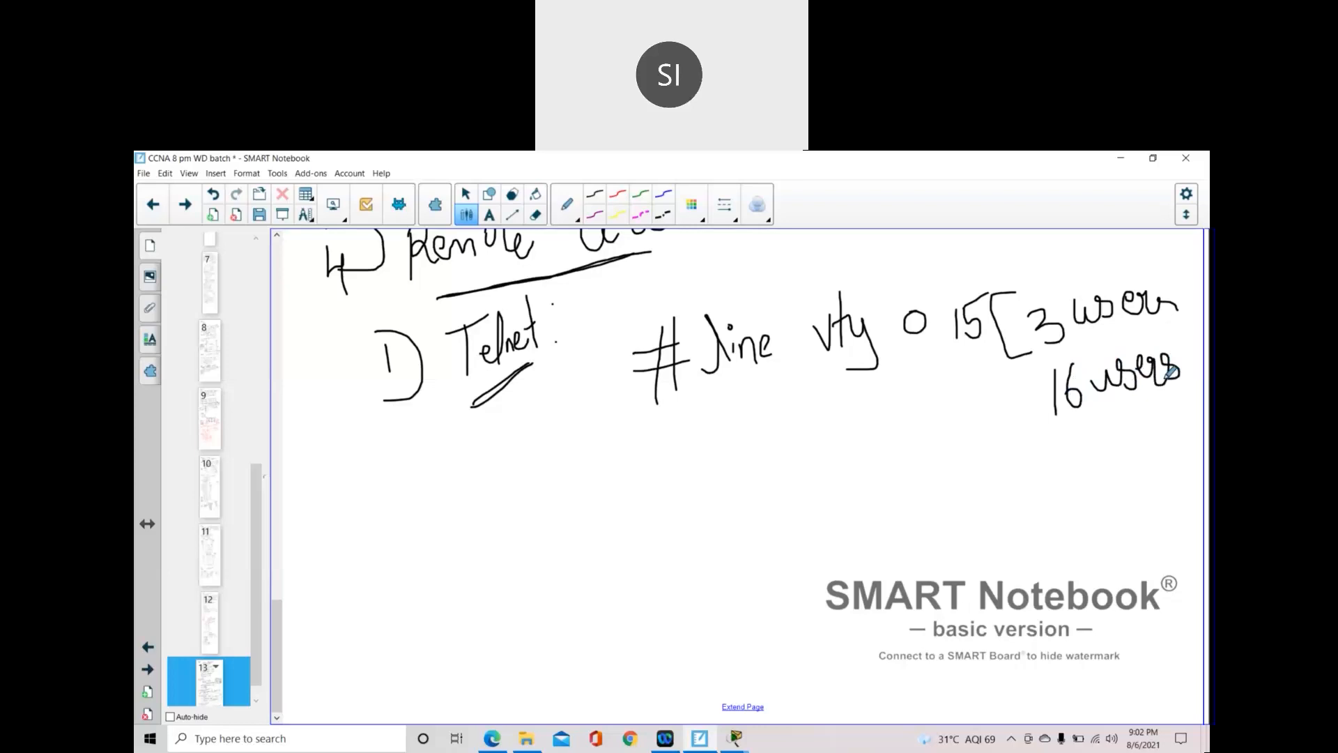
click(535, 215)
mouse_move(979, 296)
mouse_down()
mouse_move(969, 341)
mouse_move(980, 287)
mouse_move(963, 325)
mouse_move(993, 325)
mouse_up()
click(466, 215)
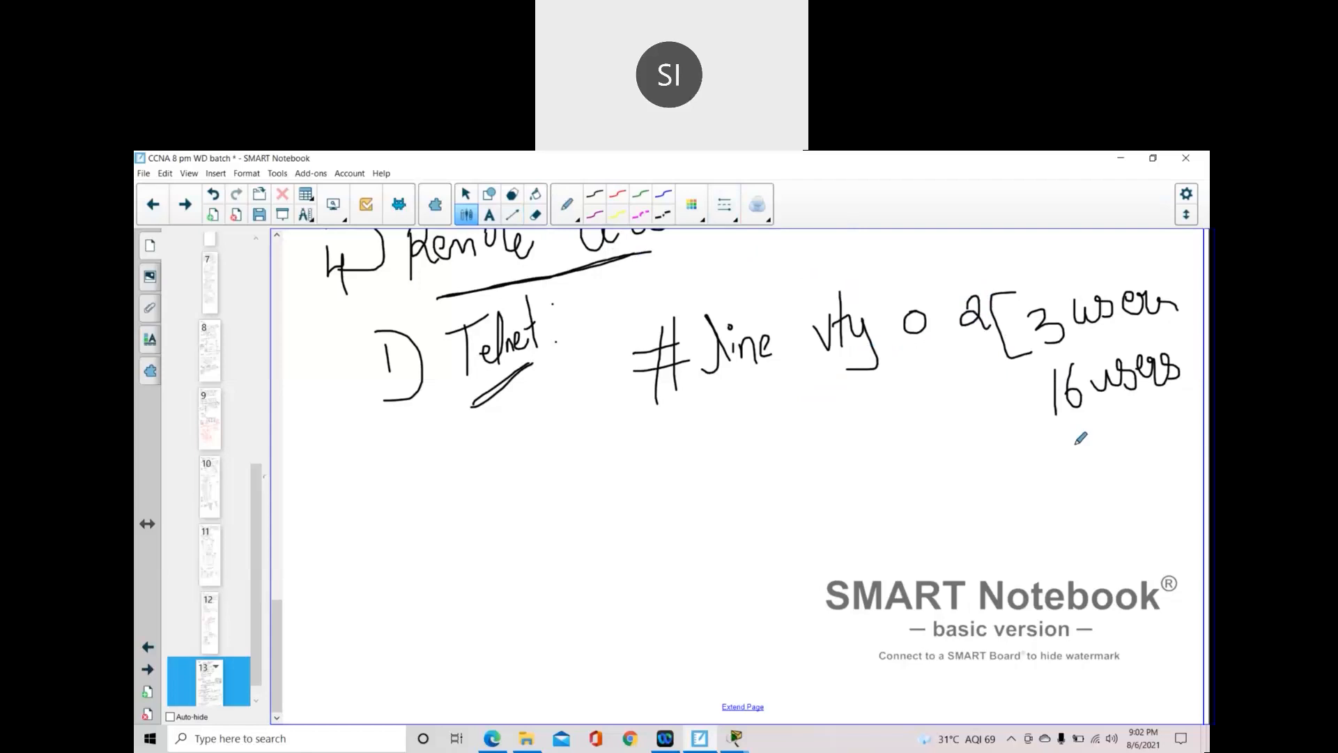
- Write '#password' with a sample password value under the vty command
scroll(1080, 438, up, 1)
mouse_move(648, 442)
mouse_down()
mouse_move(670, 440)
mouse_move(675, 459)
mouse_move(659, 422)
mouse_move(671, 481)
mouse_up()
mouse_move(688, 432)
mouse_down()
mouse_move(689, 485)
mouse_move(690, 456)
mouse_move(720, 432)
mouse_move(727, 450)
mouse_move(847, 424)
mouse_move(859, 443)
mouse_up()
click(898, 393)
mouse_move(900, 396)
mouse_down()
mouse_move(898, 445)
mouse_move(933, 438)
mouse_move(950, 412)
mouse_move(937, 429)
mouse_up()
- Write '#login (or) #login local' on the next line and start a curve around the commands
mouse_move(652, 515)
mouse_down()
mouse_move(679, 511)
mouse_move(667, 556)
mouse_move(680, 548)
mouse_up()
mouse_move(689, 539)
mouse_down()
mouse_move(697, 482)
mouse_move(698, 539)
mouse_move(734, 513)
mouse_move(713, 554)
mouse_up()
mouse_move(744, 508)
mouse_down()
mouse_move(744, 523)
mouse_move(733, 497)
mouse_move(776, 521)
mouse_move(852, 492)
mouse_move(859, 532)
mouse_up()
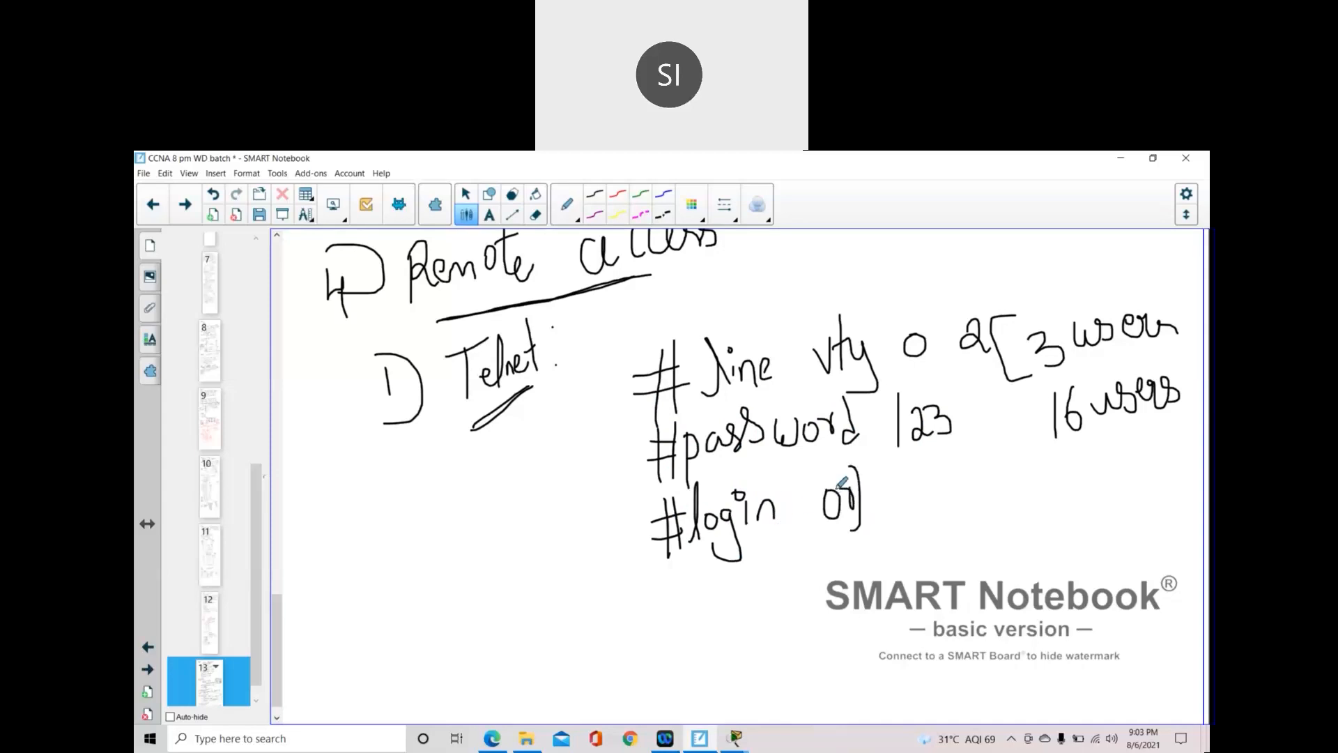
drag(817, 488, 817, 538)
mouse_move(886, 493)
mouse_down()
mouse_move(914, 507)
mouse_move(895, 541)
mouse_up()
mouse_move(913, 471)
mouse_down()
mouse_move(911, 507)
mouse_move(956, 488)
mouse_move(975, 510)
mouse_up()
click(978, 478)
mouse_move(980, 556)
mouse_down()
mouse_move(957, 540)
mouse_move(995, 485)
mouse_move(1005, 500)
mouse_up()
mouse_move(1031, 440)
mouse_down()
mouse_move(1023, 503)
mouse_move(1046, 488)
mouse_move(1092, 499)
mouse_up()
click(1044, 496)
drag(1098, 445, 1116, 491)
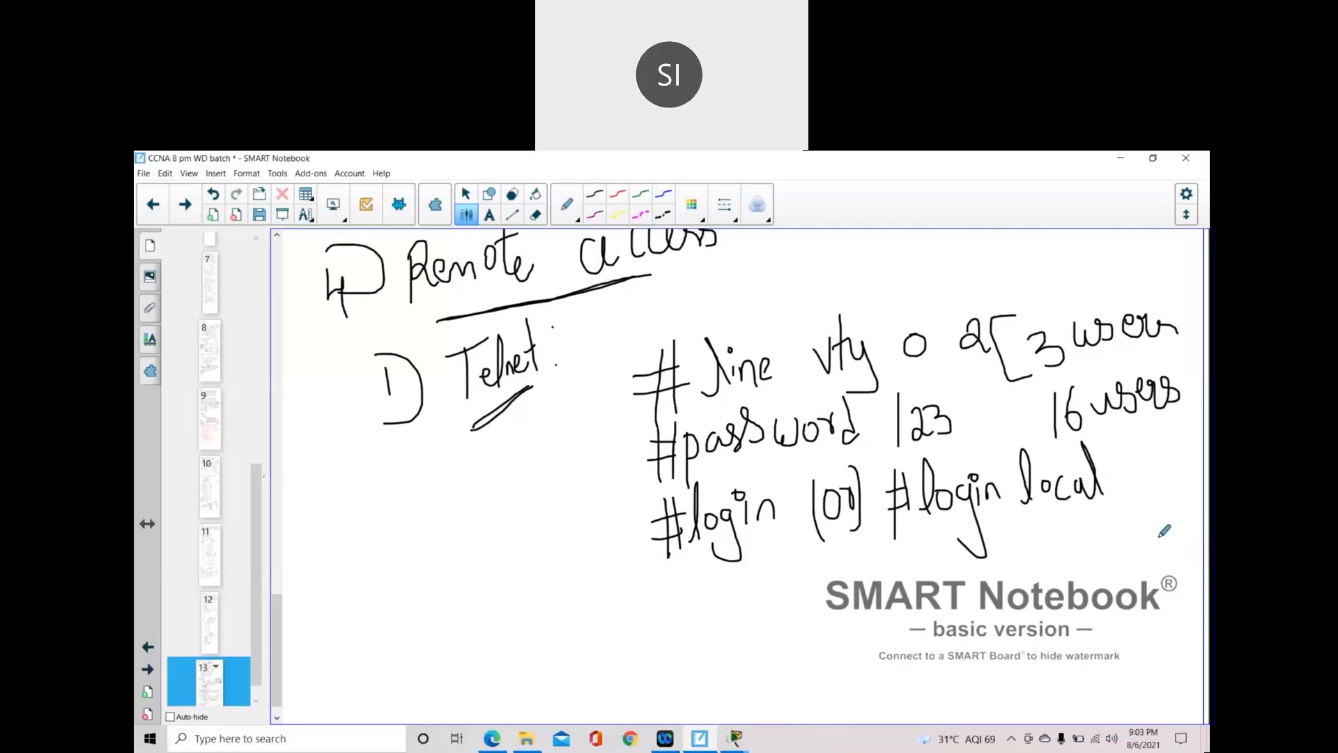
mouse_move(1167, 469)
mouse_down()
mouse_move(974, 250)
mouse_move(943, 242)
mouse_up()
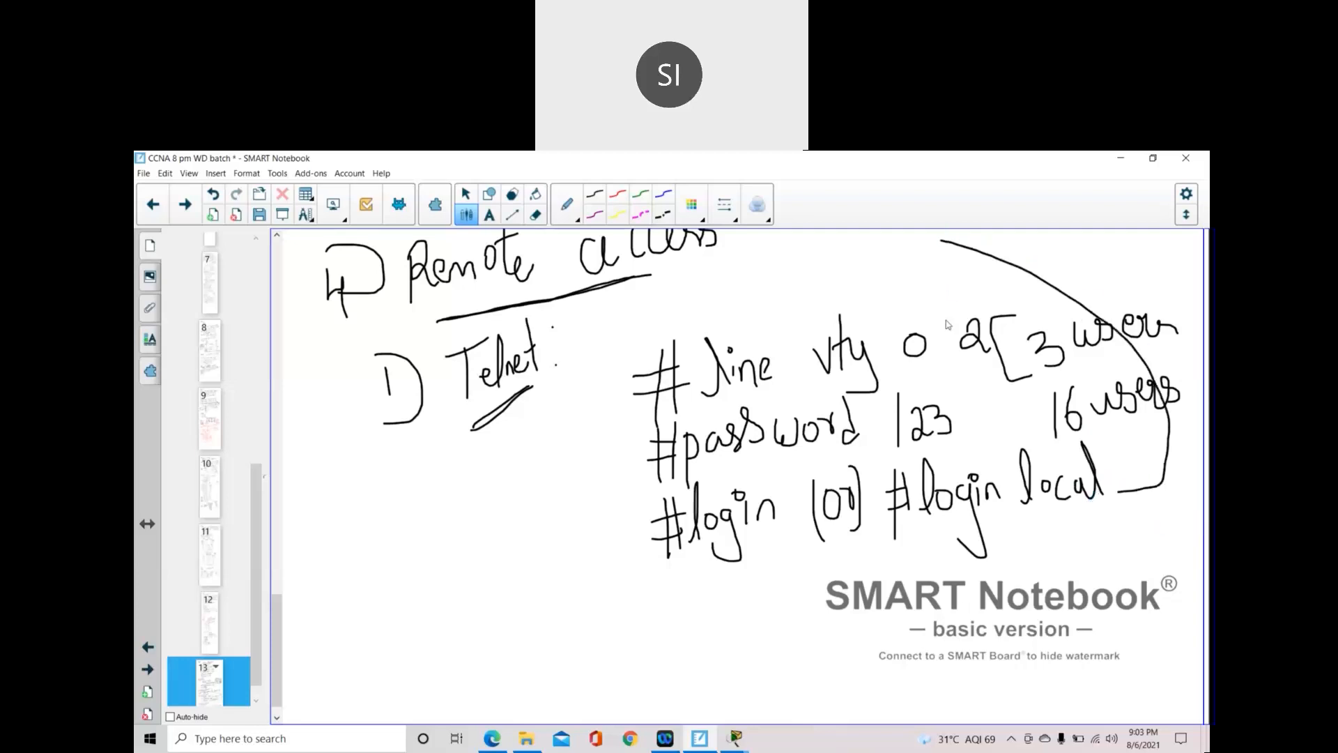
- Draw a long curve from 'login local' up to the earlier console '#login local' line
scroll(947, 329, up, 3)
mouse_move(947, 446)
mouse_down()
mouse_move(1075, 323)
mouse_move(1076, 359)
mouse_up()
scroll(1113, 482, up, 2)
scroll(1113, 482, up, 5)
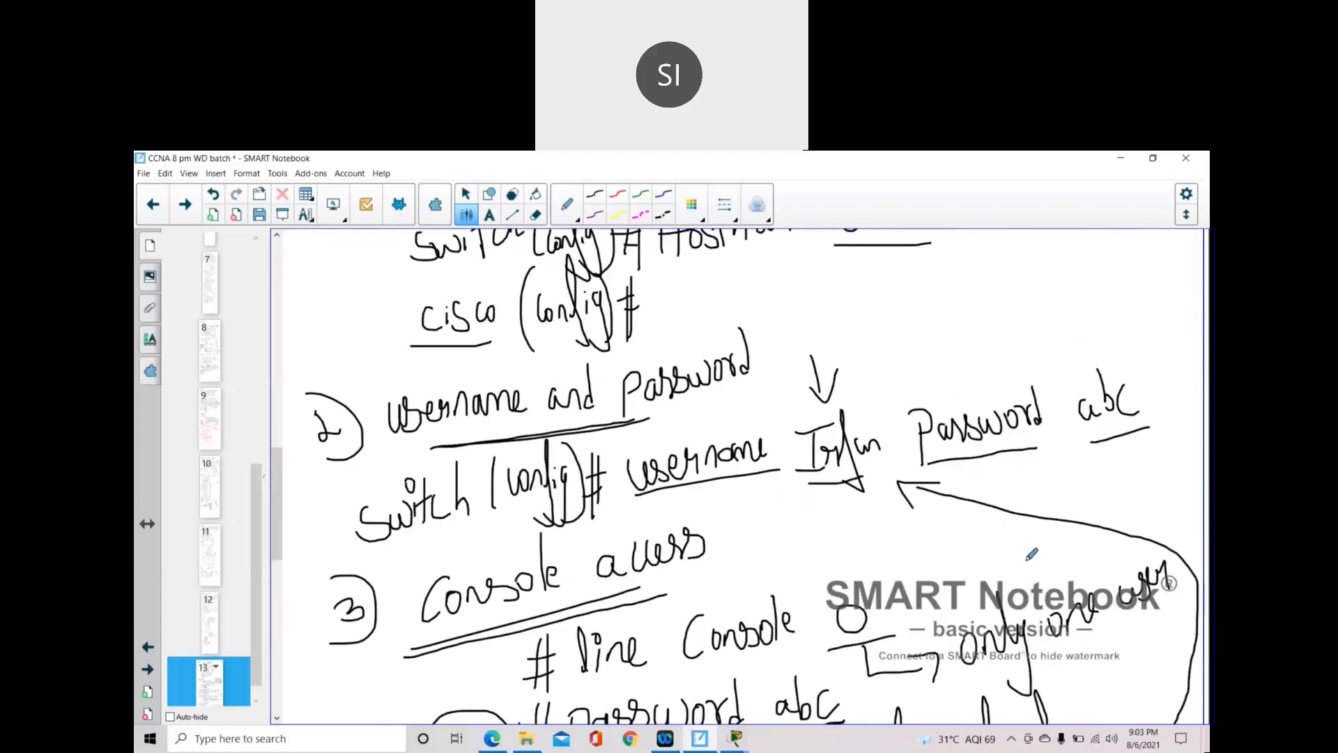
scroll(1059, 519, down, 9)
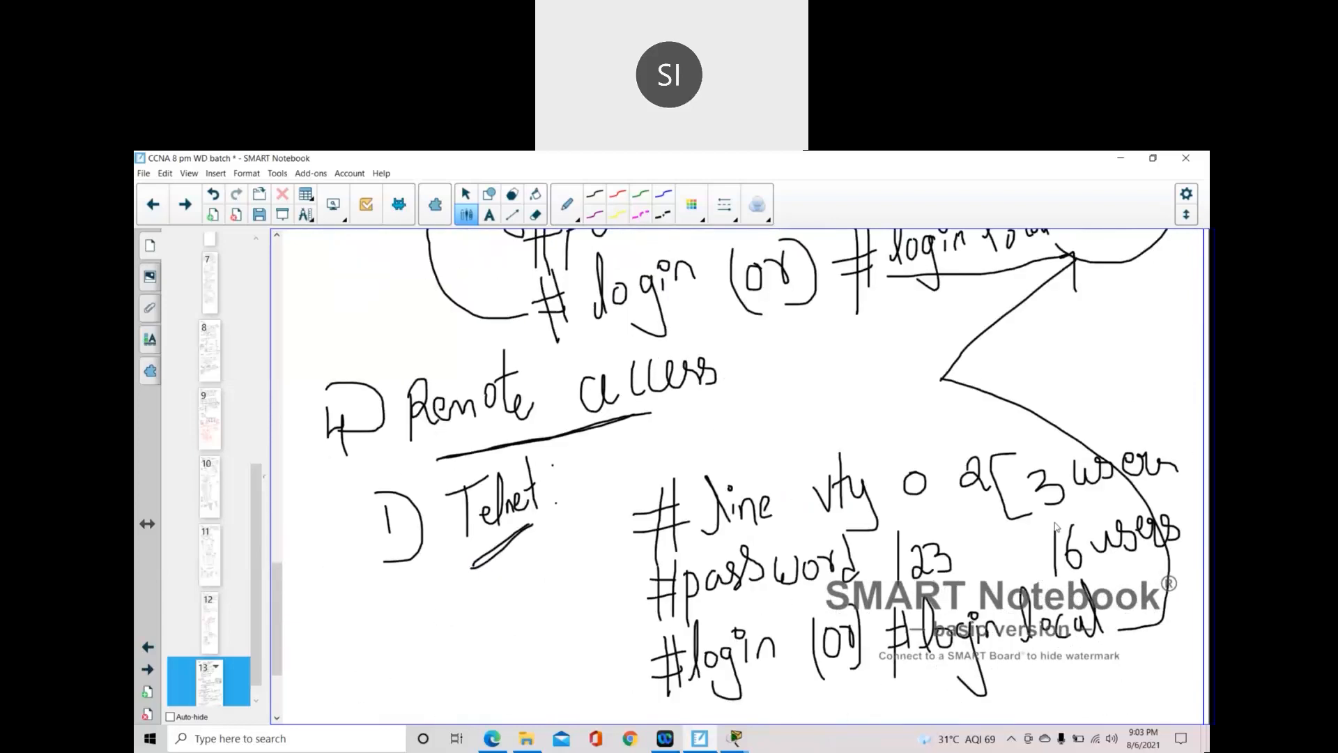
scroll(1015, 521, down, 1)
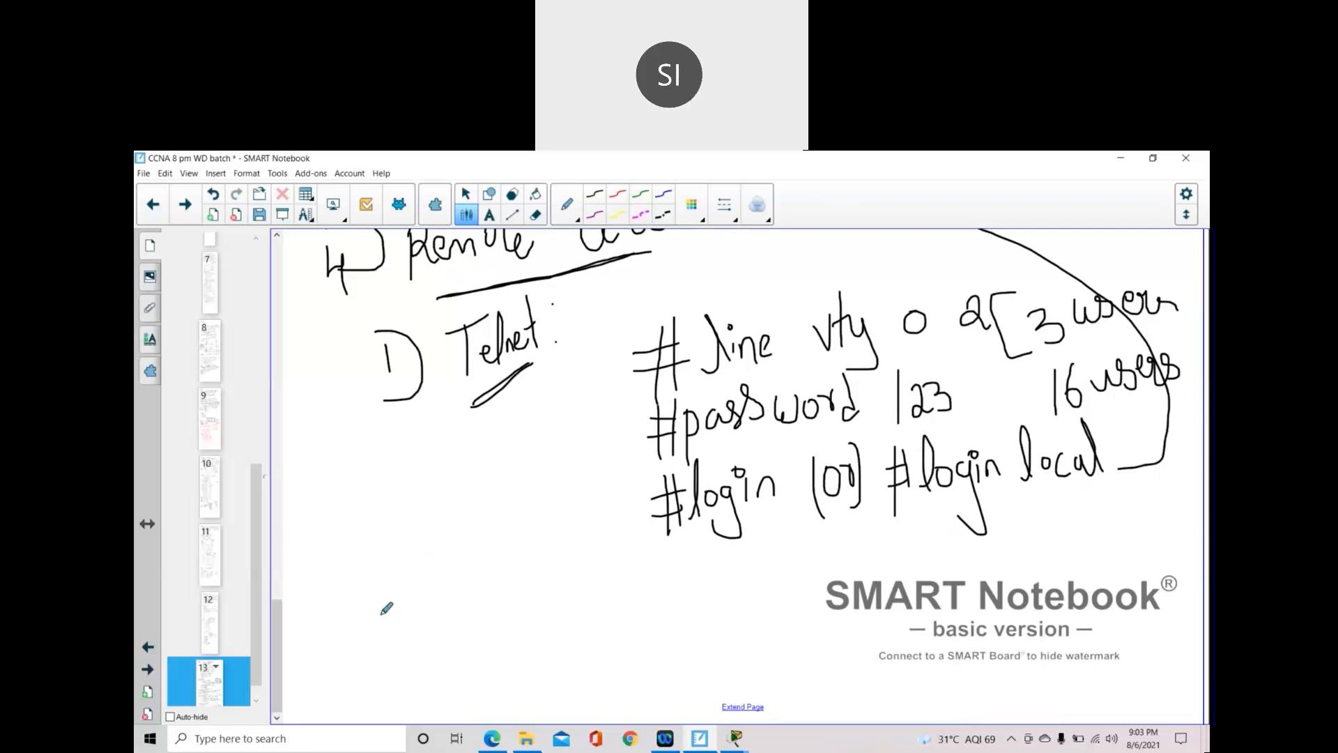
- Write the heading '2) SSH' below the Telnet block and underline it
mouse_move(354, 605)
mouse_down()
mouse_move(348, 627)
mouse_move(369, 638)
mouse_up()
drag(335, 584, 354, 659)
mouse_move(413, 592)
mouse_down()
mouse_move(426, 594)
mouse_move(396, 631)
mouse_move(438, 601)
mouse_move(430, 619)
mouse_up()
mouse_move(462, 554)
mouse_down()
mouse_move(462, 612)
mouse_move(481, 602)
mouse_up()
drag(481, 577, 462, 585)
drag(410, 632, 479, 616)
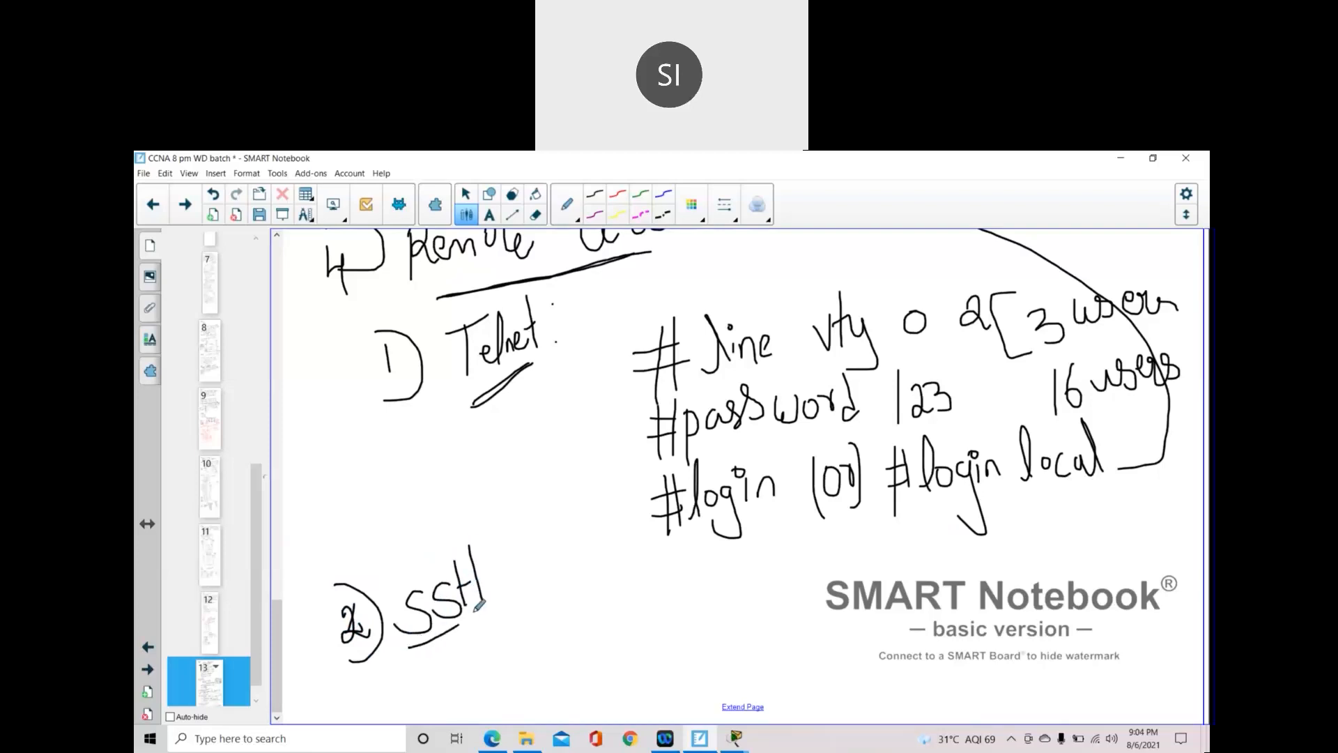
drag(420, 648, 491, 616)
- Draw a curly brace grouping the three Telnet command lines
drag(641, 334, 647, 530)
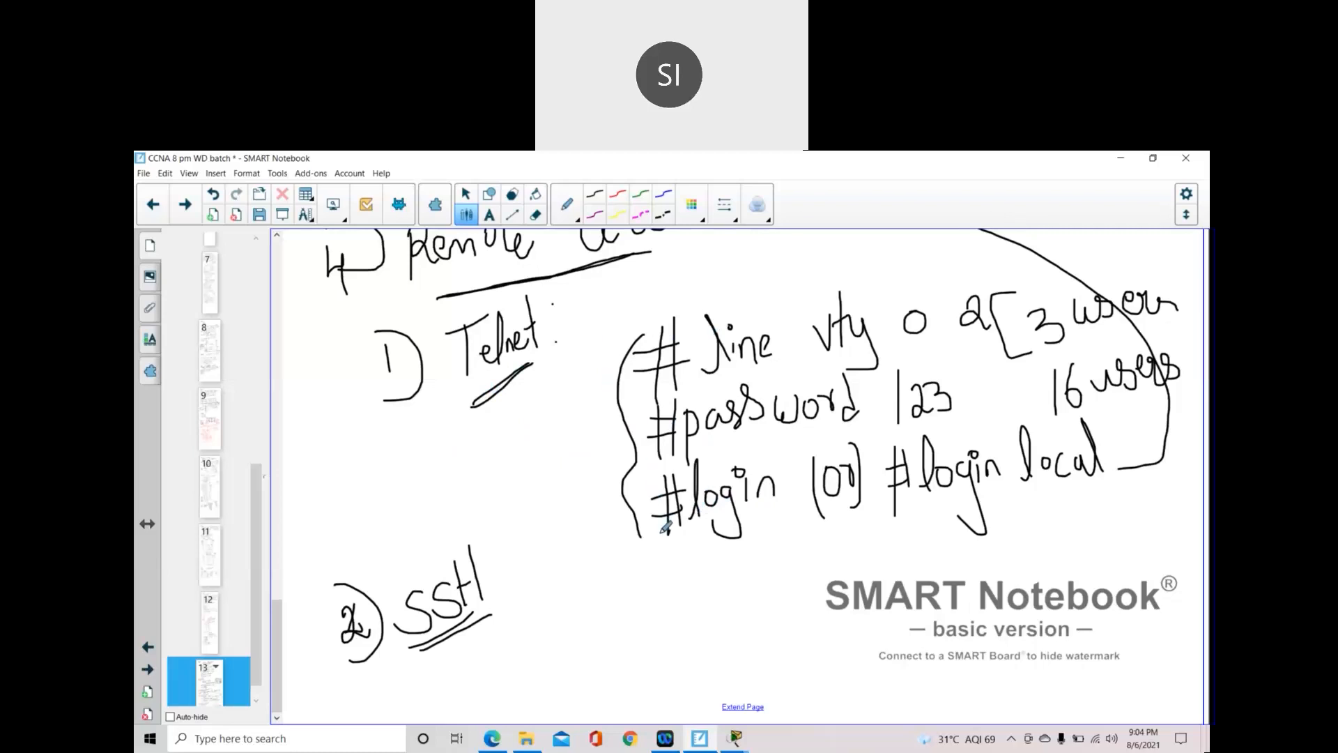
scroll(759, 699, down, 3)
scroll(747, 567, up, 2)
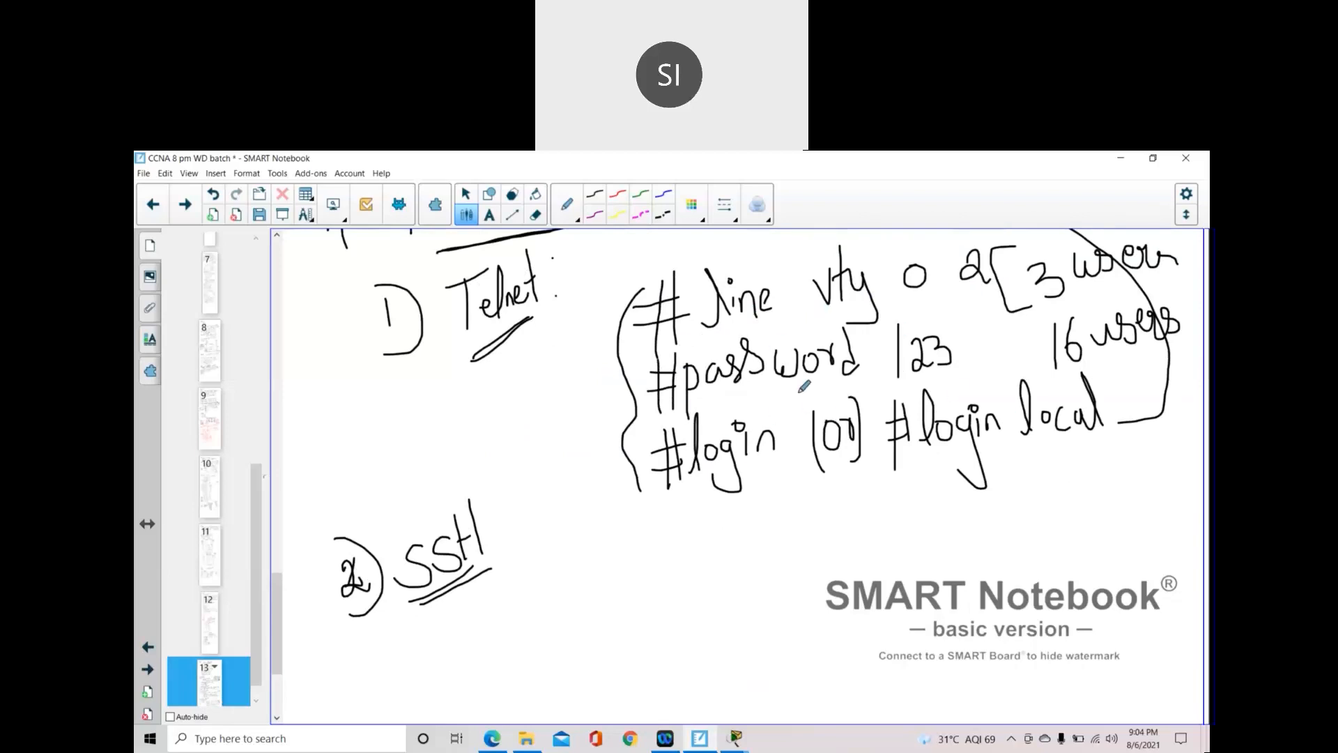
- Write '#Transport input SSH' to the right of the SSH heading
scroll(798, 425, down, 2)
mouse_move(654, 489)
mouse_down()
mouse_move(613, 499)
mouse_move(655, 503)
mouse_up()
mouse_move(634, 467)
mouse_down()
mouse_move(629, 524)
mouse_move(649, 541)
mouse_up()
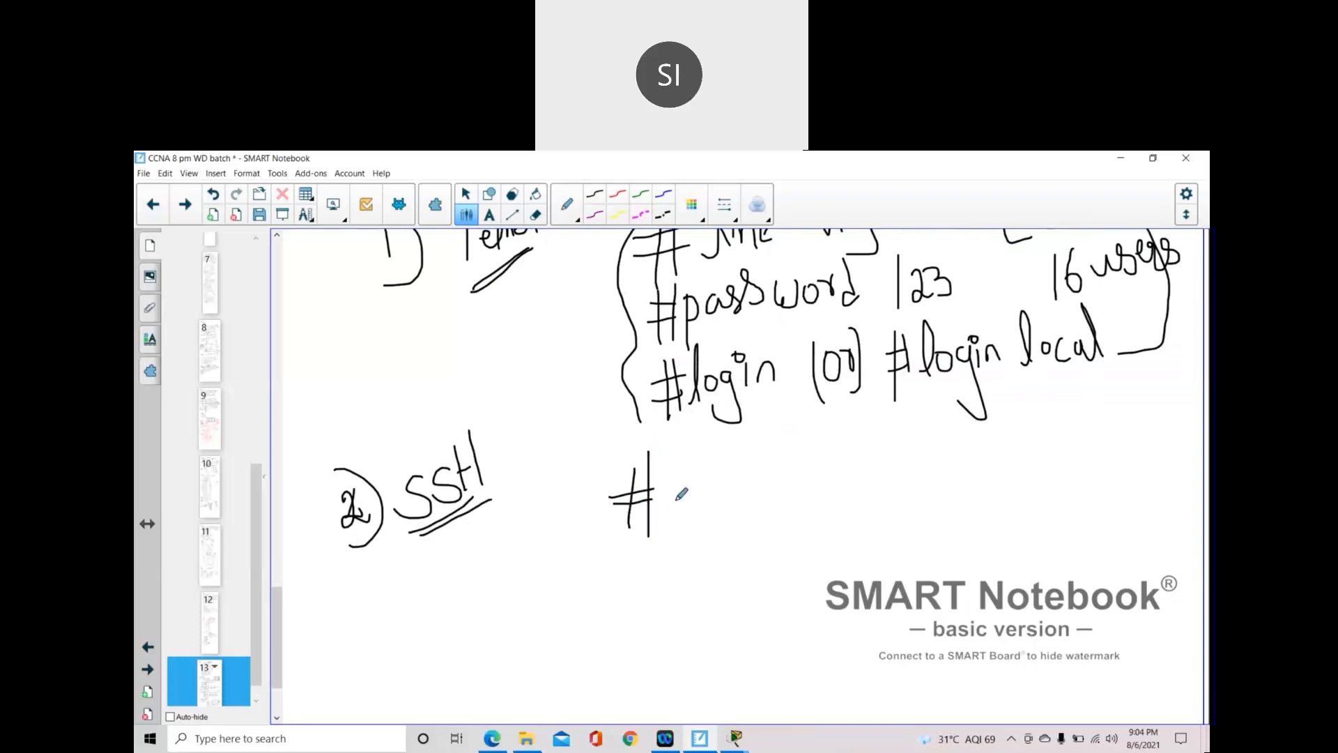
mouse_move(666, 485)
mouse_down()
mouse_move(690, 476)
mouse_move(685, 515)
mouse_move(709, 488)
mouse_move(710, 513)
mouse_move(744, 474)
mouse_move(731, 496)
mouse_move(802, 507)
mouse_move(802, 481)
mouse_up()
scroll(770, 366, up, 3)
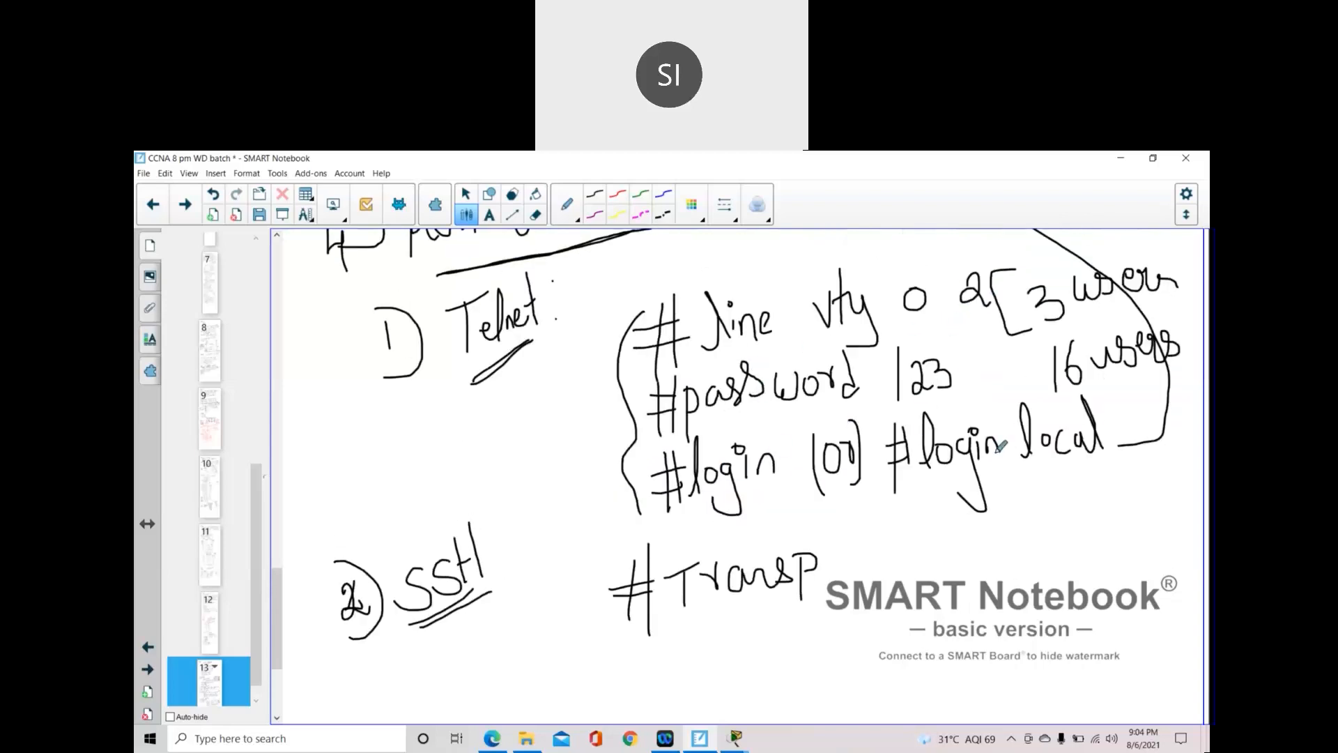
scroll(766, 481, down, 4)
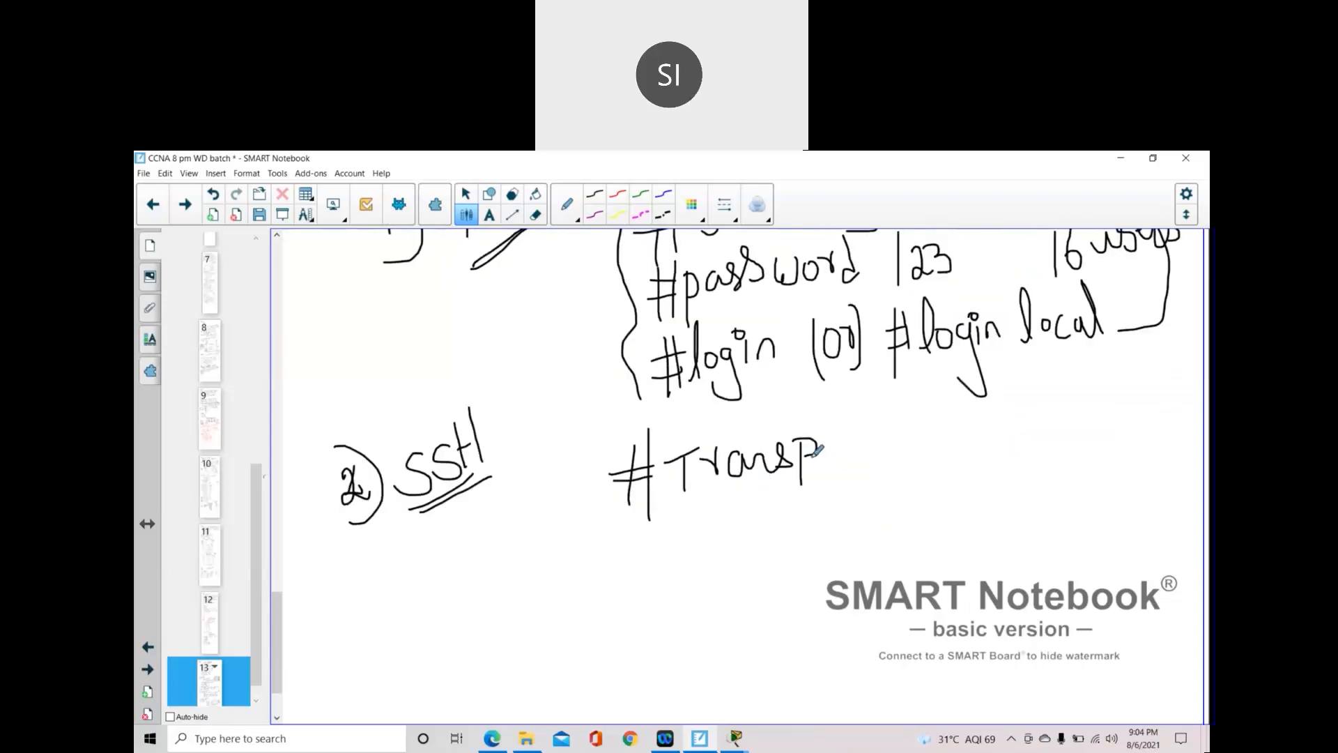
mouse_move(831, 448)
mouse_down()
mouse_move(867, 463)
mouse_move(898, 451)
mouse_move(896, 416)
mouse_move(921, 465)
mouse_move(934, 438)
mouse_move(956, 440)
mouse_up()
mouse_move(958, 392)
mouse_down()
mouse_move(964, 441)
mouse_move(971, 413)
mouse_move(996, 438)
mouse_move(1053, 429)
mouse_up()
click(1001, 410)
drag(1039, 417, 1055, 414)
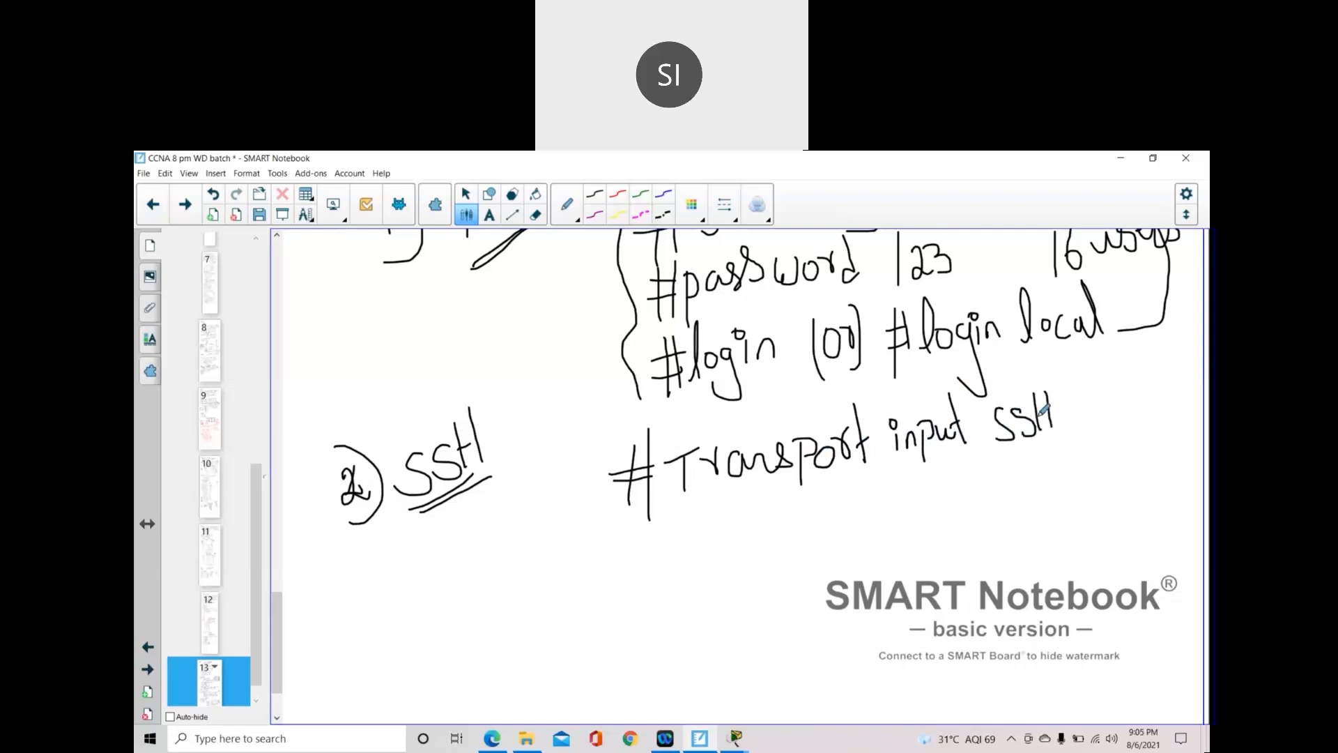
- Write '#transport output SSH' on the line below and thicken the SSH underline
mouse_move(624, 532)
mouse_down()
mouse_move(676, 521)
mouse_move(653, 577)
mouse_up()
drag(647, 511, 640, 581)
mouse_move(694, 513)
mouse_down()
mouse_move(690, 570)
mouse_move(711, 524)
mouse_move(786, 540)
mouse_move(782, 557)
mouse_move(826, 499)
mouse_move(836, 533)
mouse_up()
mouse_move(821, 505)
mouse_down()
mouse_move(887, 491)
mouse_move(905, 510)
mouse_move(913, 485)
mouse_up()
click(876, 496)
drag(910, 450, 919, 519)
mouse_move(905, 496)
mouse_down()
mouse_move(926, 496)
mouse_move(930, 539)
mouse_move(952, 499)
mouse_move(934, 515)
mouse_up()
drag(949, 513, 966, 528)
drag(967, 475, 968, 527)
mouse_move(962, 496)
mouse_down()
mouse_move(1024, 497)
mouse_move(1019, 516)
mouse_move(1049, 515)
mouse_move(1083, 471)
mouse_up()
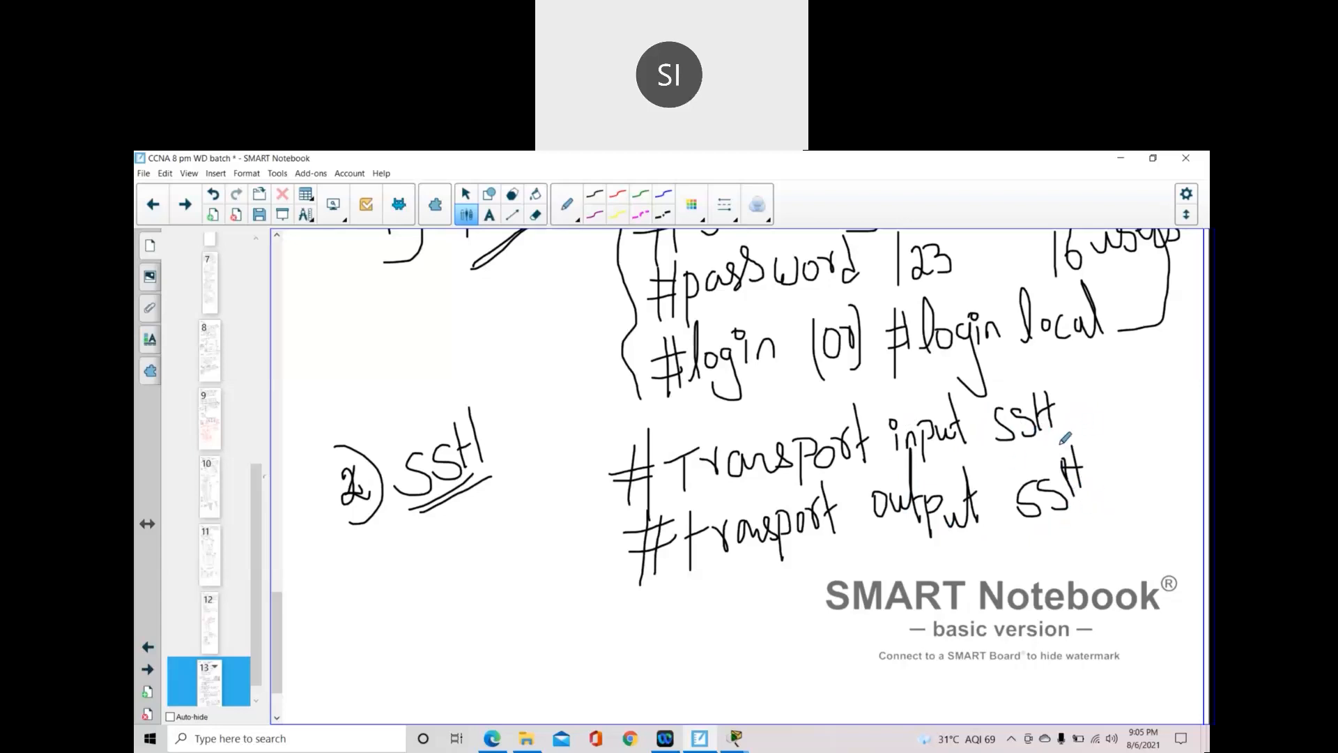
drag(413, 513, 492, 473)
- Write 'RSA' below the SSH heading
scroll(418, 642, down, 1)
mouse_move(322, 551)
mouse_down()
mouse_move(335, 612)
mouse_move(333, 563)
mouse_move(363, 591)
mouse_move(359, 564)
mouse_move(365, 589)
mouse_up()
click(367, 548)
mouse_move(386, 544)
mouse_down()
mouse_move(392, 577)
mouse_move(423, 580)
mouse_move(413, 562)
mouse_up()
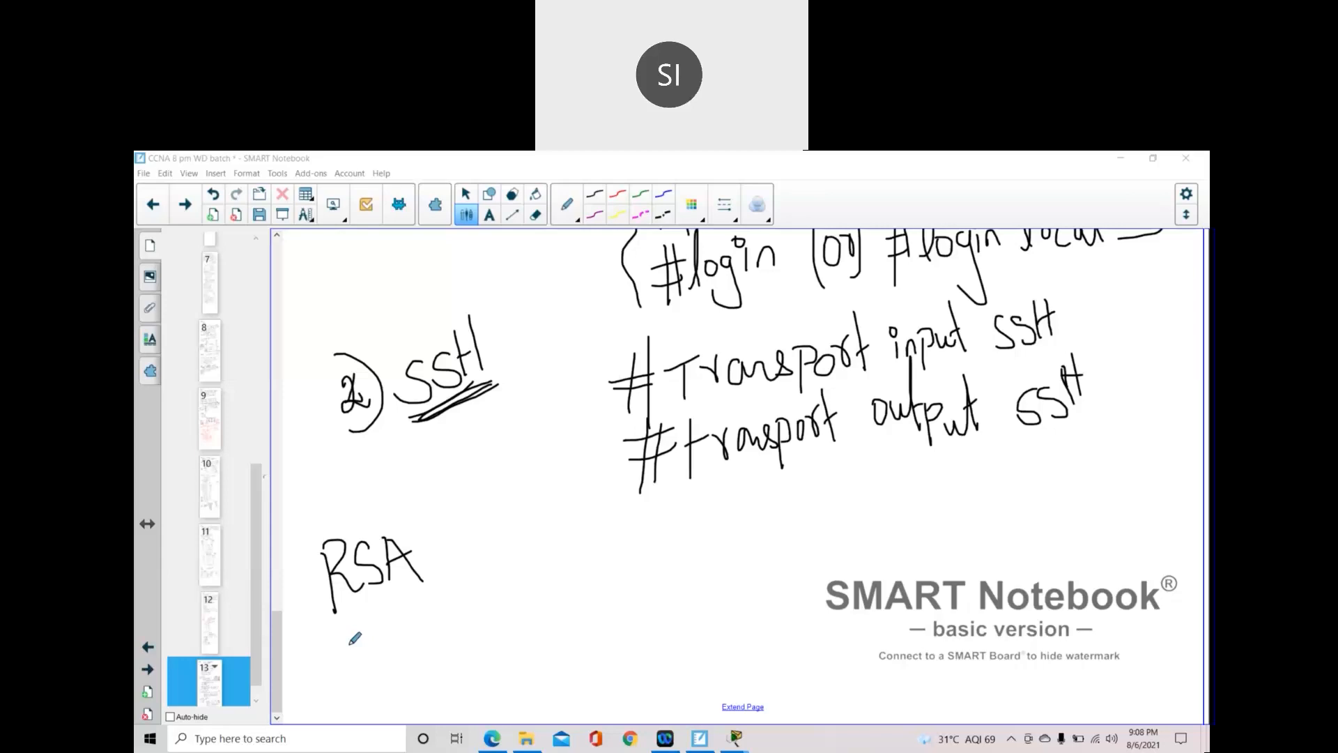
- Double-underline 'RSA', then switch over to Google Chrome
drag(334, 631, 423, 589)
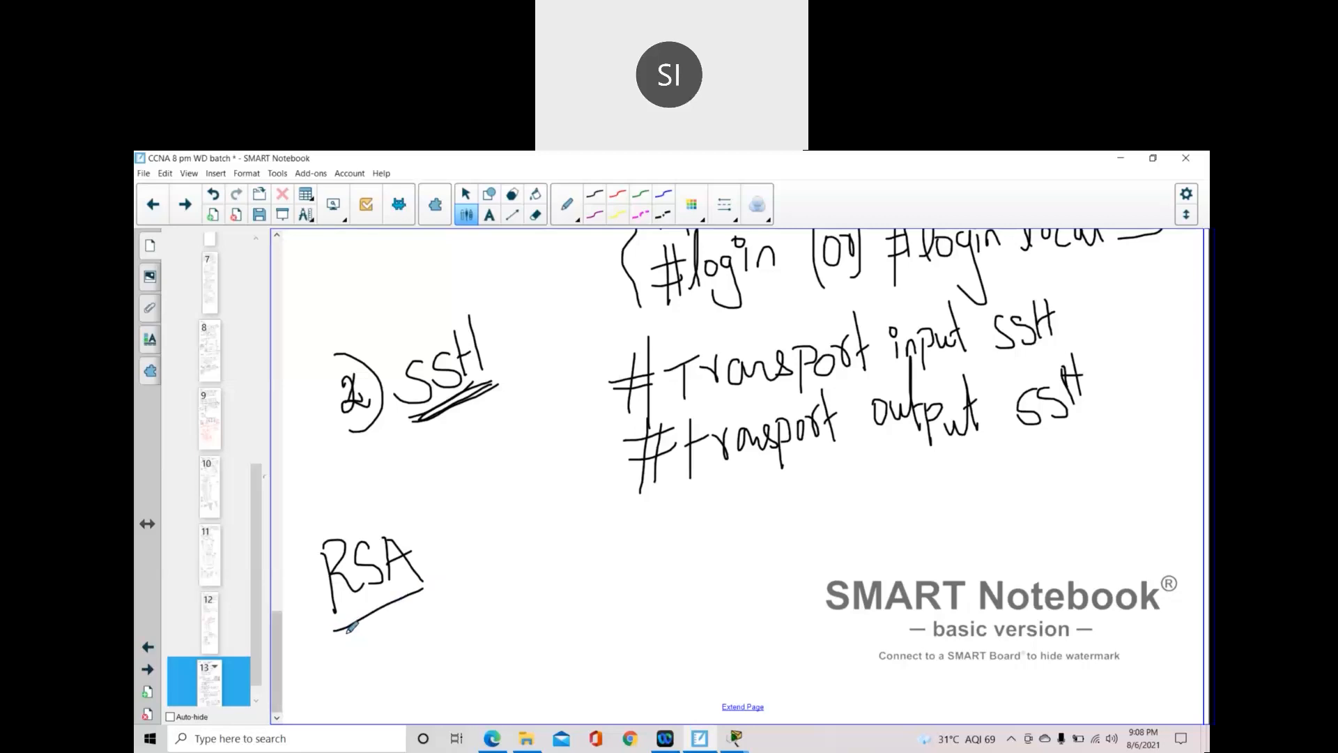
drag(335, 634, 421, 604)
click(630, 740)
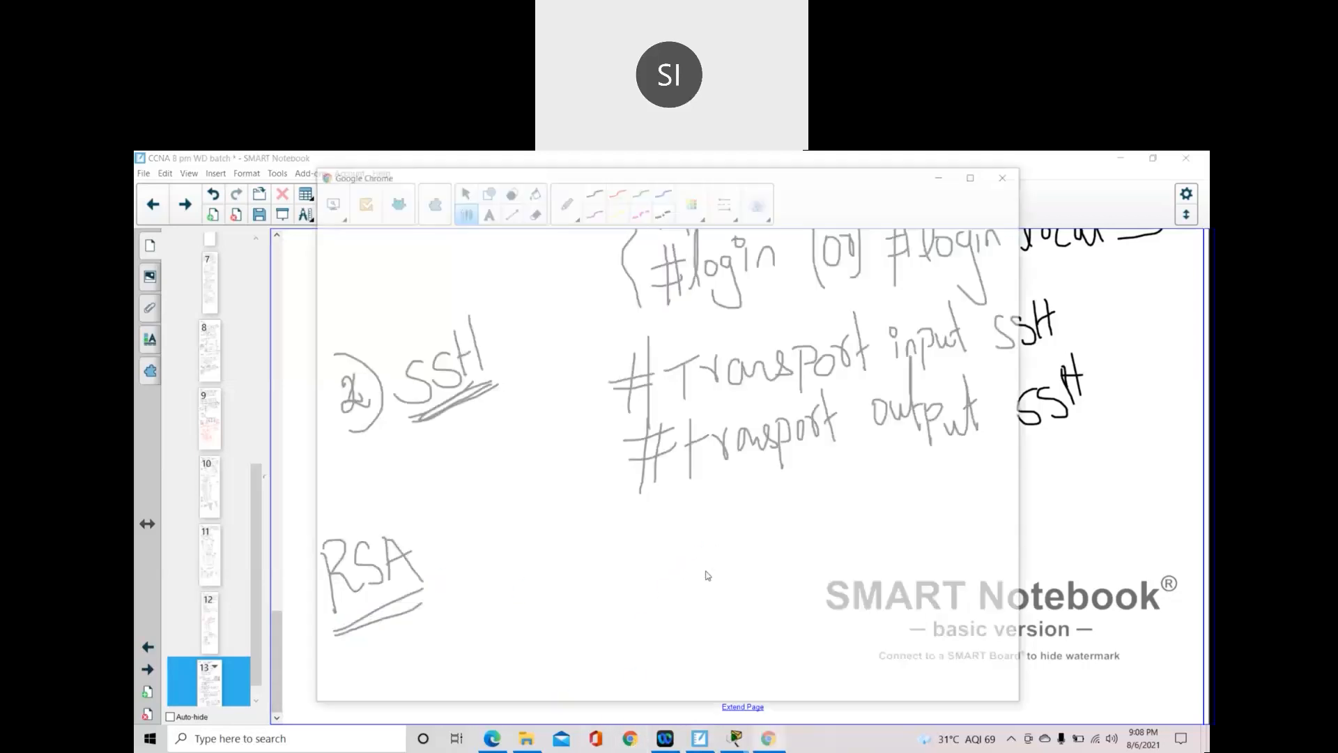
- Search Google for 'rsa device' and show the image results
click(825, 433)
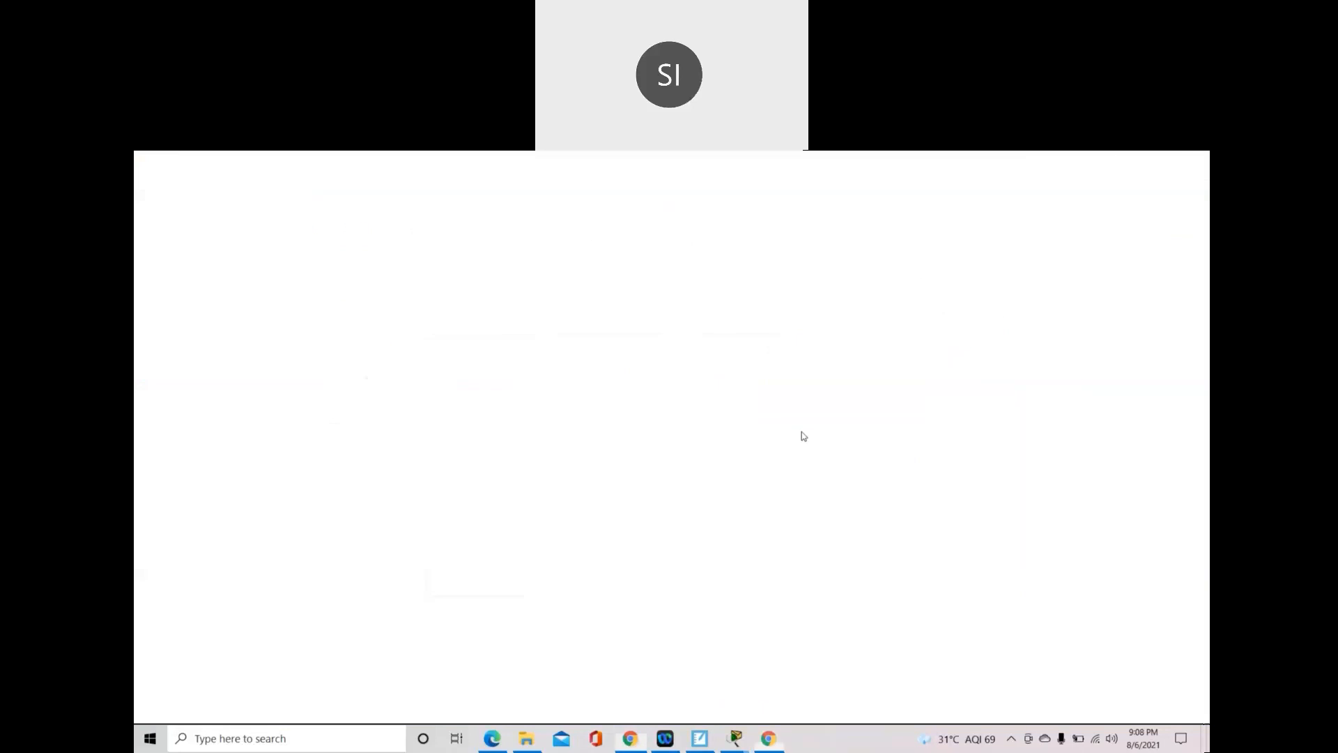
click(261, 188)
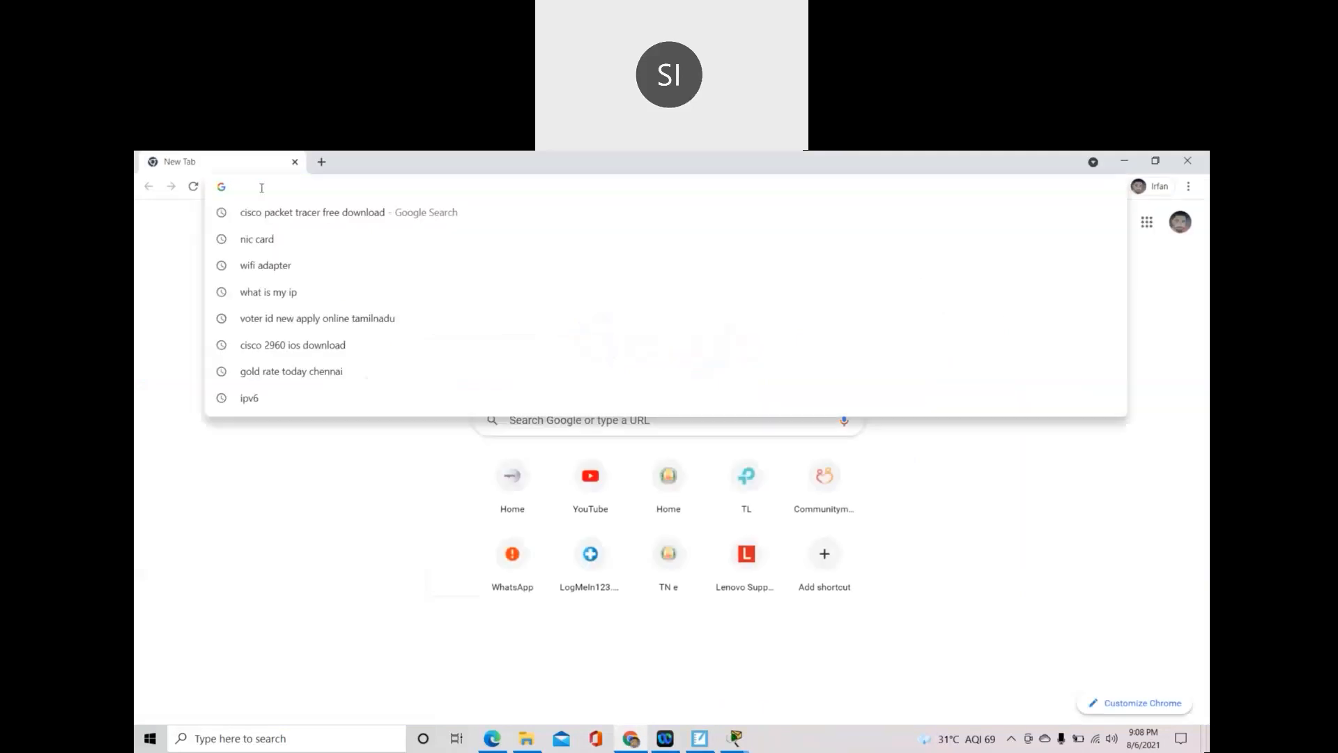
text(RSA)
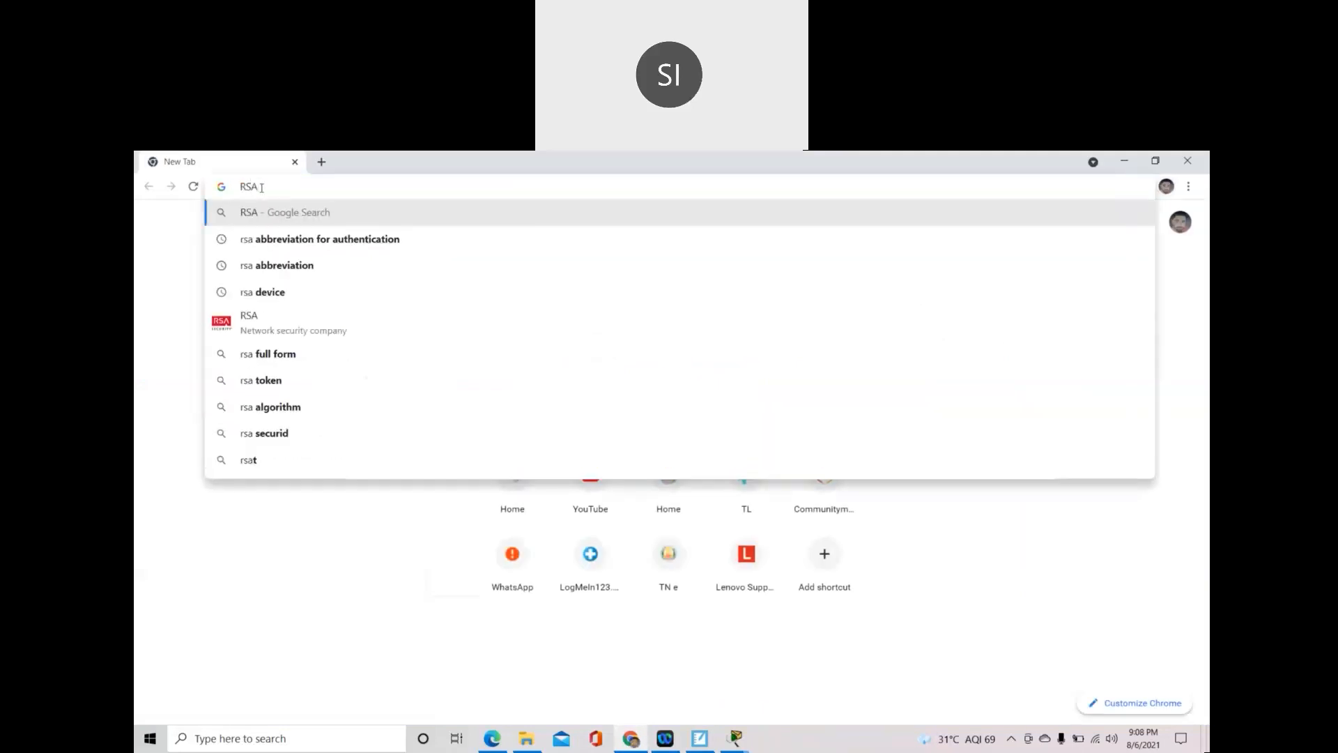
click(262, 293)
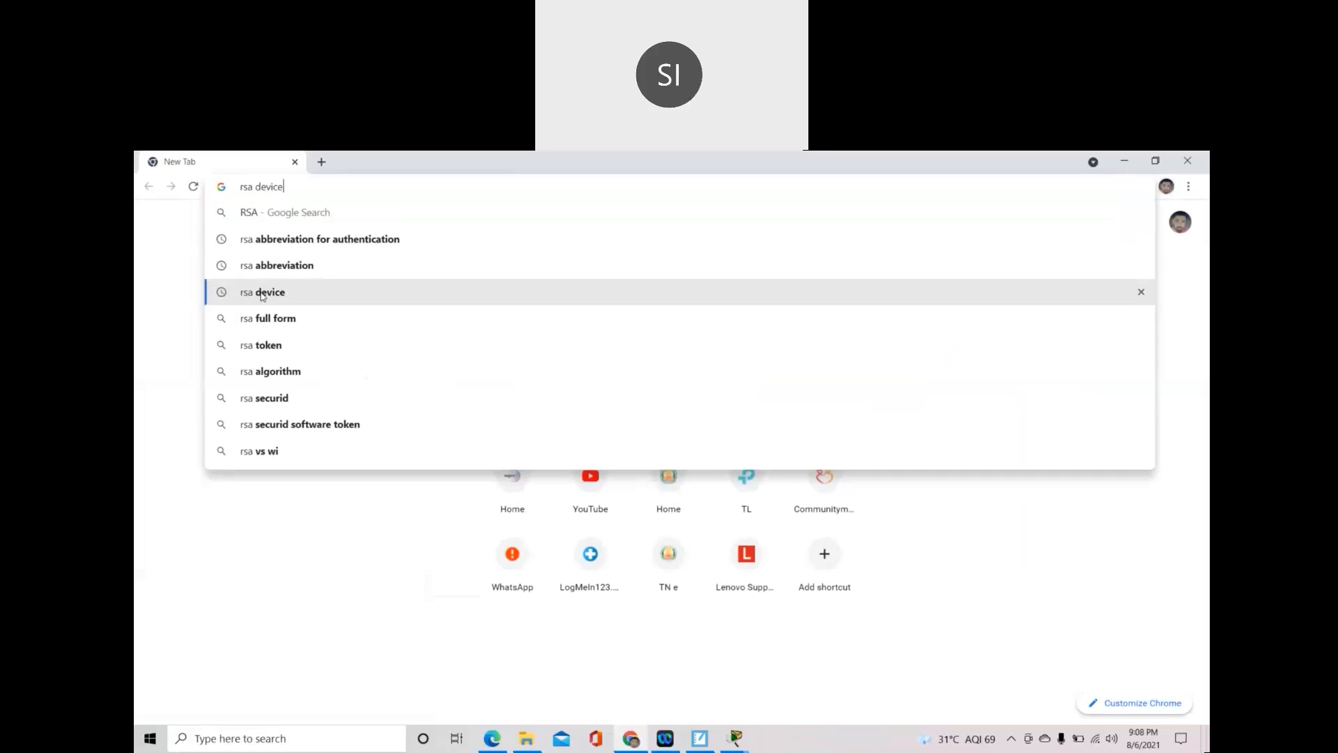
click(337, 277)
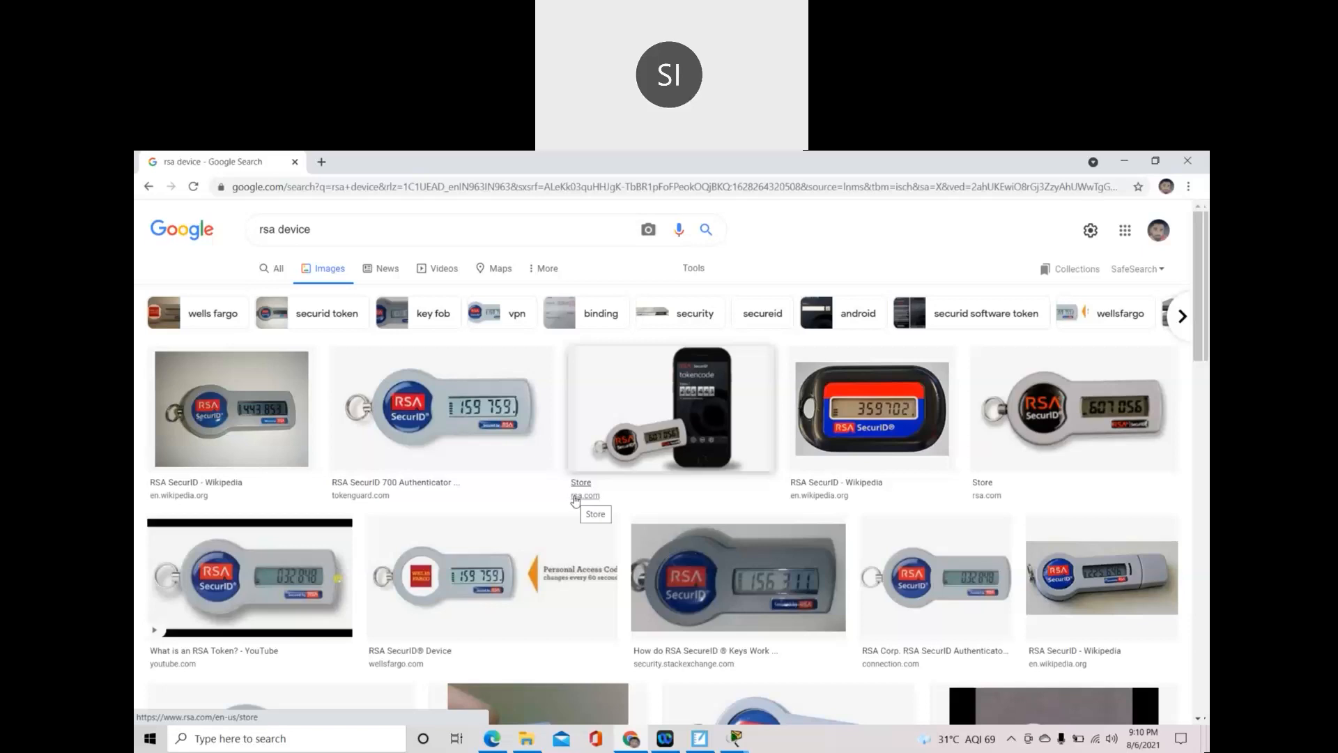
- Return to the SMART Notebook page 13 after browsing RSA SecurID token images
click(700, 739)
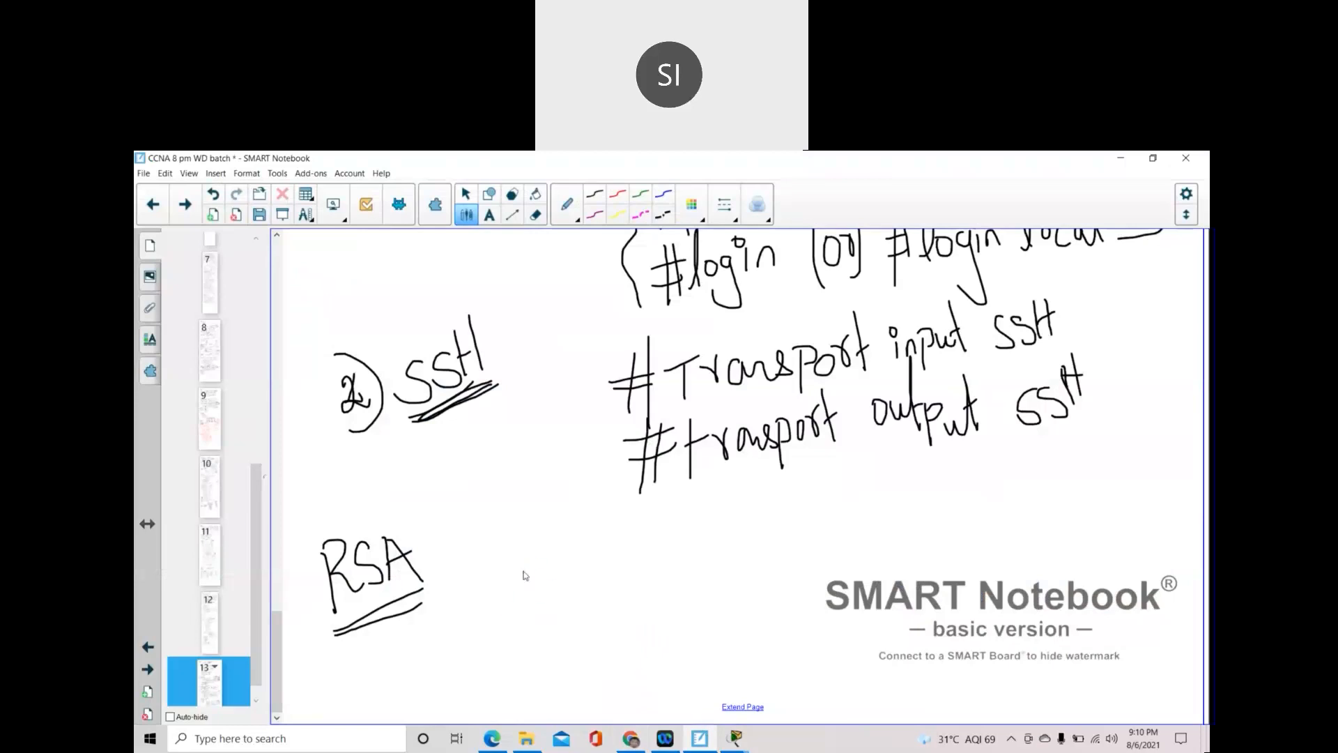
- Extend the page and handwrite '#Crypto key' below the RSA heading
click(743, 707)
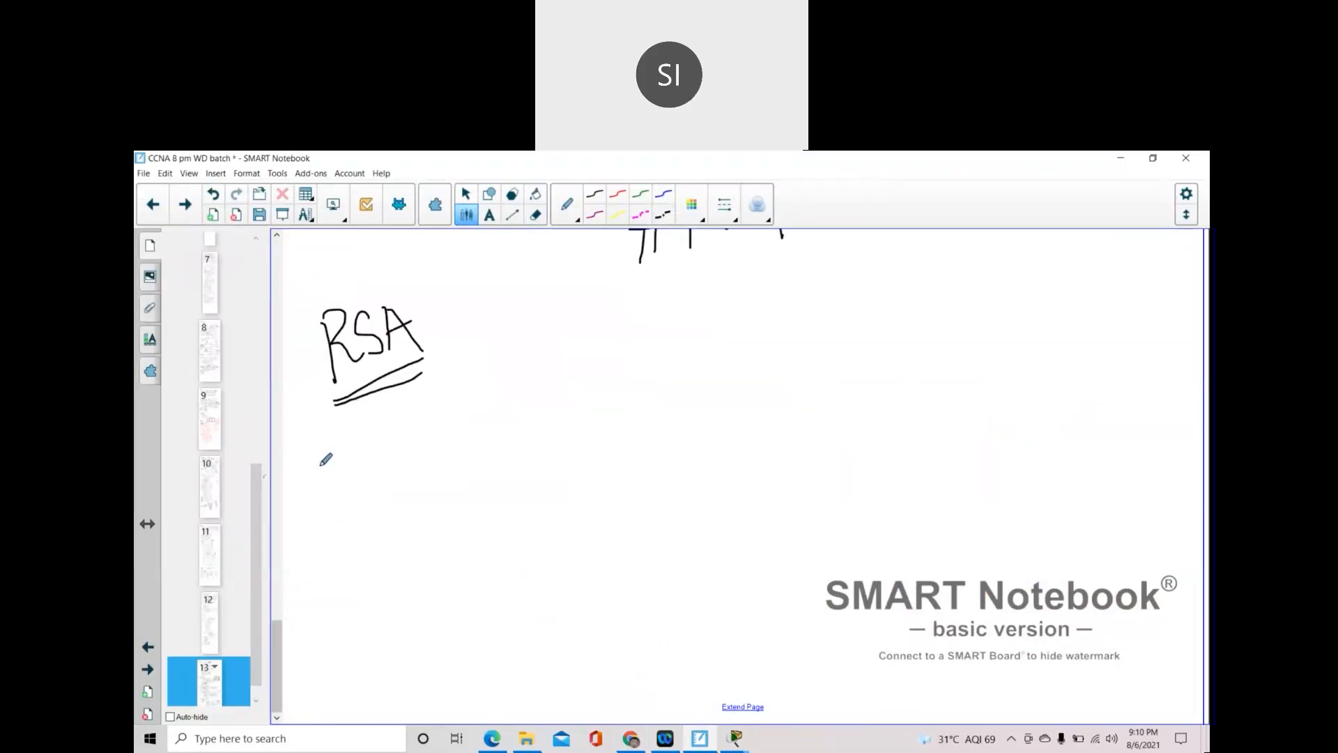
mouse_move(317, 460)
mouse_down()
mouse_move(365, 442)
mouse_move(340, 493)
mouse_up()
drag(351, 427, 363, 497)
mouse_move(394, 428)
mouse_down()
mouse_move(450, 474)
mouse_move(433, 490)
mouse_up()
click(425, 437)
mouse_move(453, 427)
mouse_down()
mouse_move(456, 481)
mouse_move(474, 446)
mouse_up()
drag(463, 428, 489, 410)
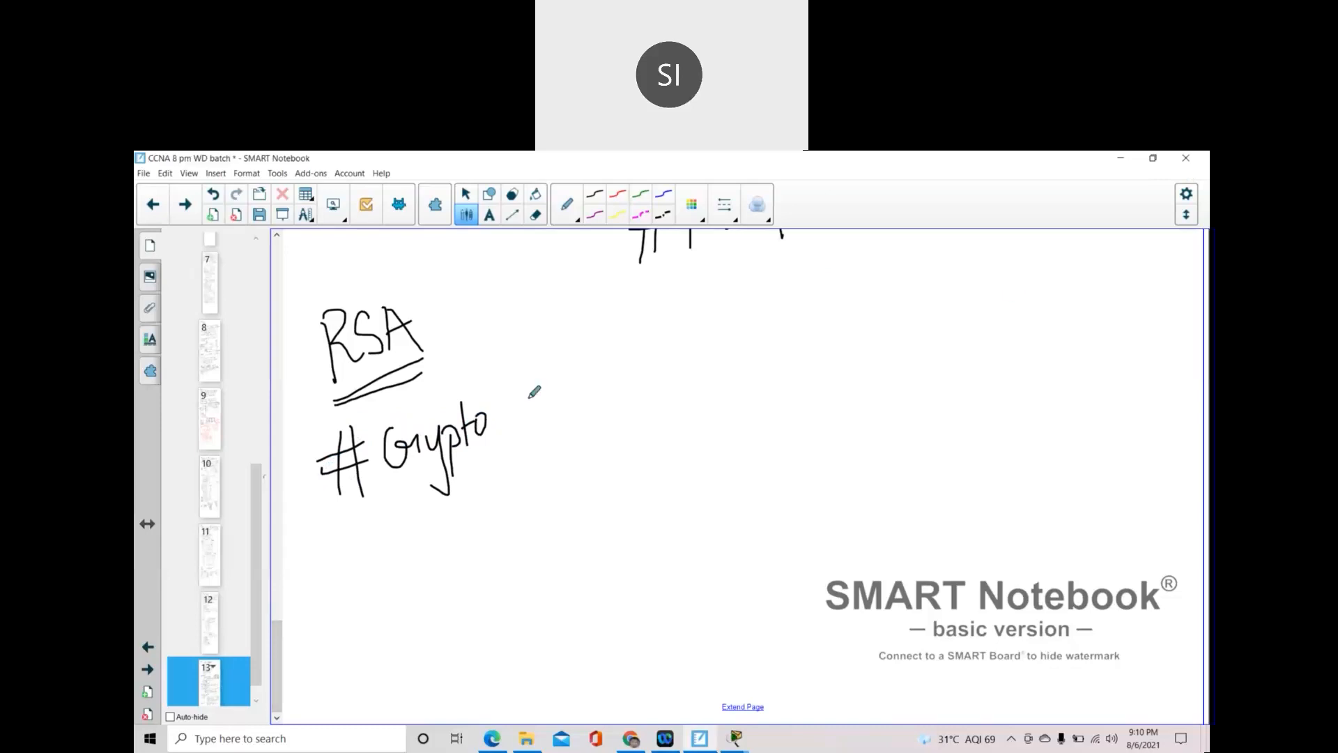
mouse_move(540, 381)
mouse_down()
mouse_move(538, 438)
mouse_move(547, 409)
mouse_move(551, 419)
mouse_up()
drag(554, 413, 558, 421)
mouse_move(559, 413)
mouse_down()
mouse_move(565, 400)
mouse_move(591, 412)
mouse_move(573, 451)
mouse_up()
- Continue the command with 'generate rsa general-keys modulus <360-4096>'
mouse_move(638, 393)
mouse_down()
mouse_move(677, 446)
mouse_move(641, 435)
mouse_move(701, 385)
mouse_move(743, 382)
mouse_move(748, 395)
mouse_up()
mouse_move(737, 333)
mouse_down()
mouse_move(763, 394)
mouse_move(764, 352)
mouse_move(857, 352)
mouse_move(848, 381)
mouse_move(897, 347)
mouse_move(901, 365)
mouse_move(954, 352)
mouse_move(966, 408)
mouse_move(946, 392)
mouse_move(980, 349)
mouse_move(1029, 338)
mouse_move(1043, 308)
mouse_move(1052, 336)
mouse_move(1072, 300)
mouse_move(1098, 335)
mouse_move(1109, 324)
mouse_move(1116, 364)
mouse_up()
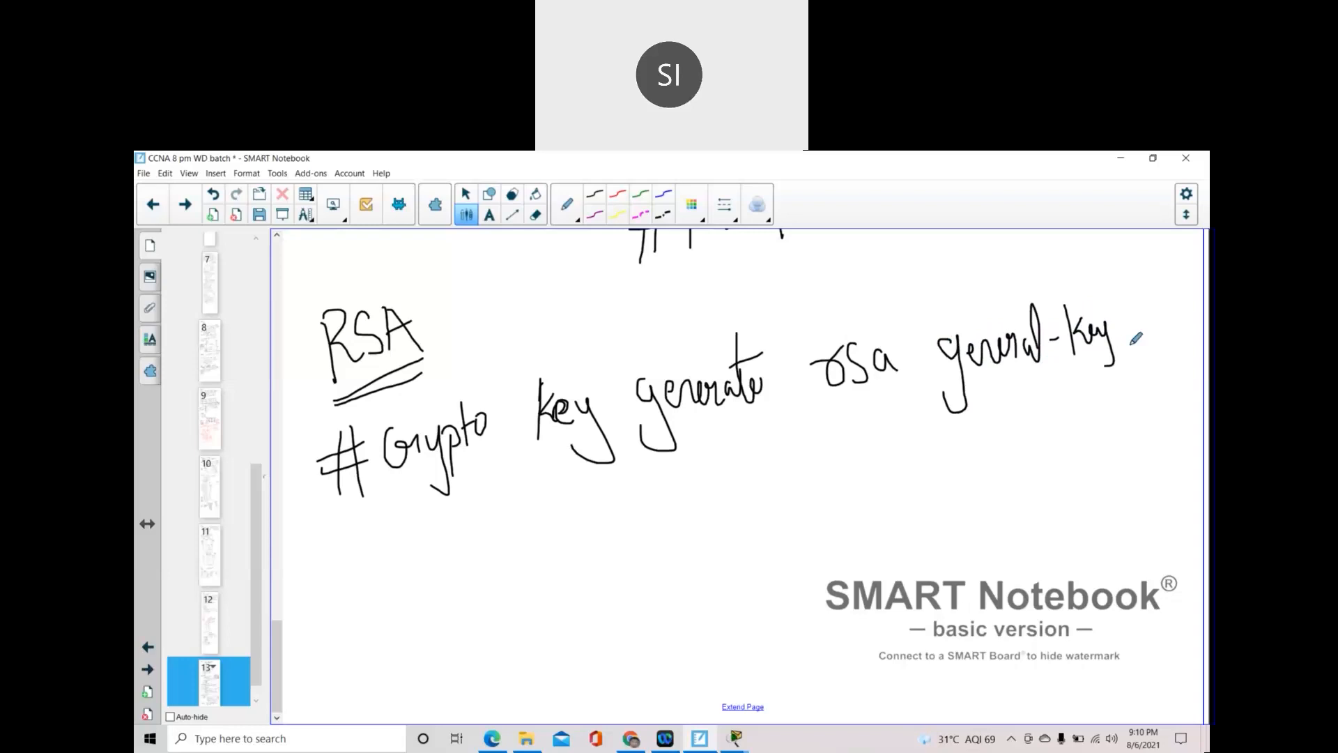
drag(1135, 315, 1119, 337)
mouse_move(722, 461)
mouse_down()
mouse_move(717, 506)
mouse_move(756, 470)
mouse_move(834, 456)
mouse_move(843, 479)
mouse_move(996, 446)
mouse_up()
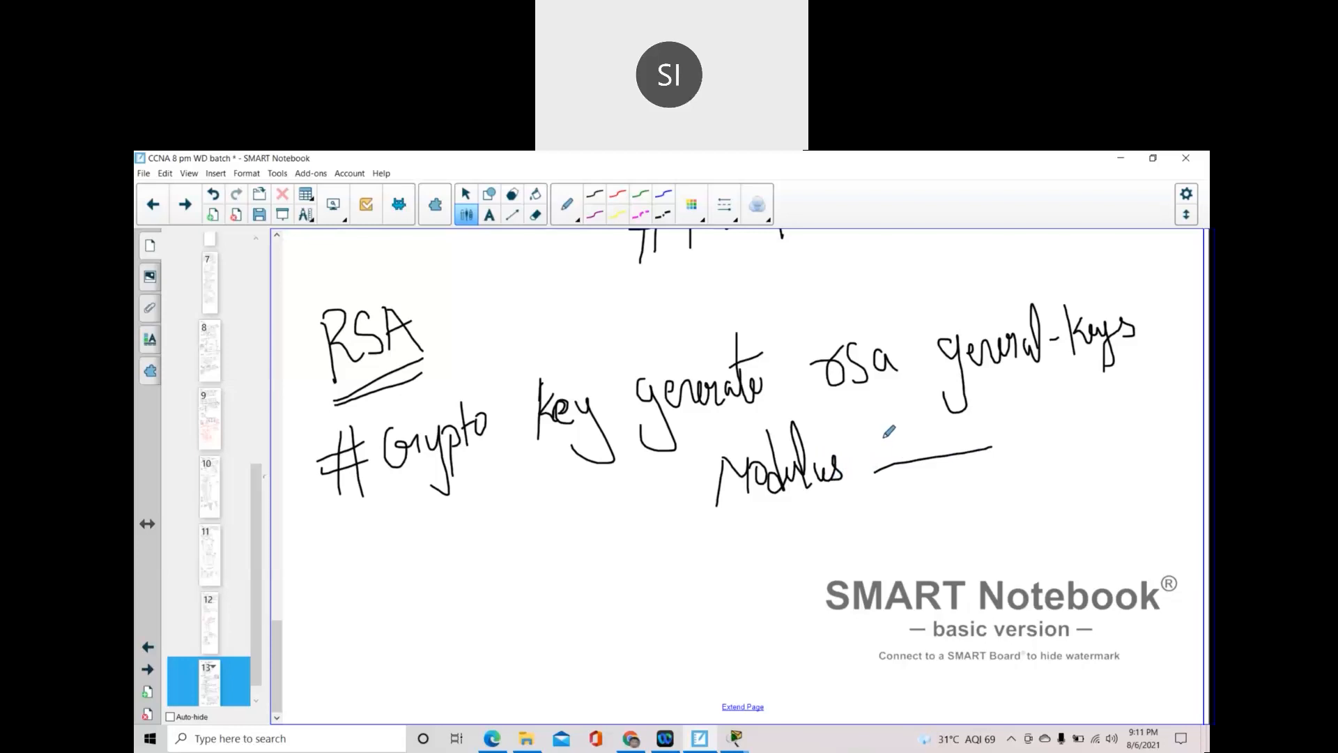
mouse_move(883, 423)
mouse_down()
mouse_move(873, 464)
mouse_move(941, 446)
mouse_move(962, 422)
mouse_move(983, 418)
mouse_move(996, 435)
mouse_move(1026, 398)
mouse_move(1040, 418)
mouse_move(1058, 392)
mouse_move(1061, 414)
mouse_up()
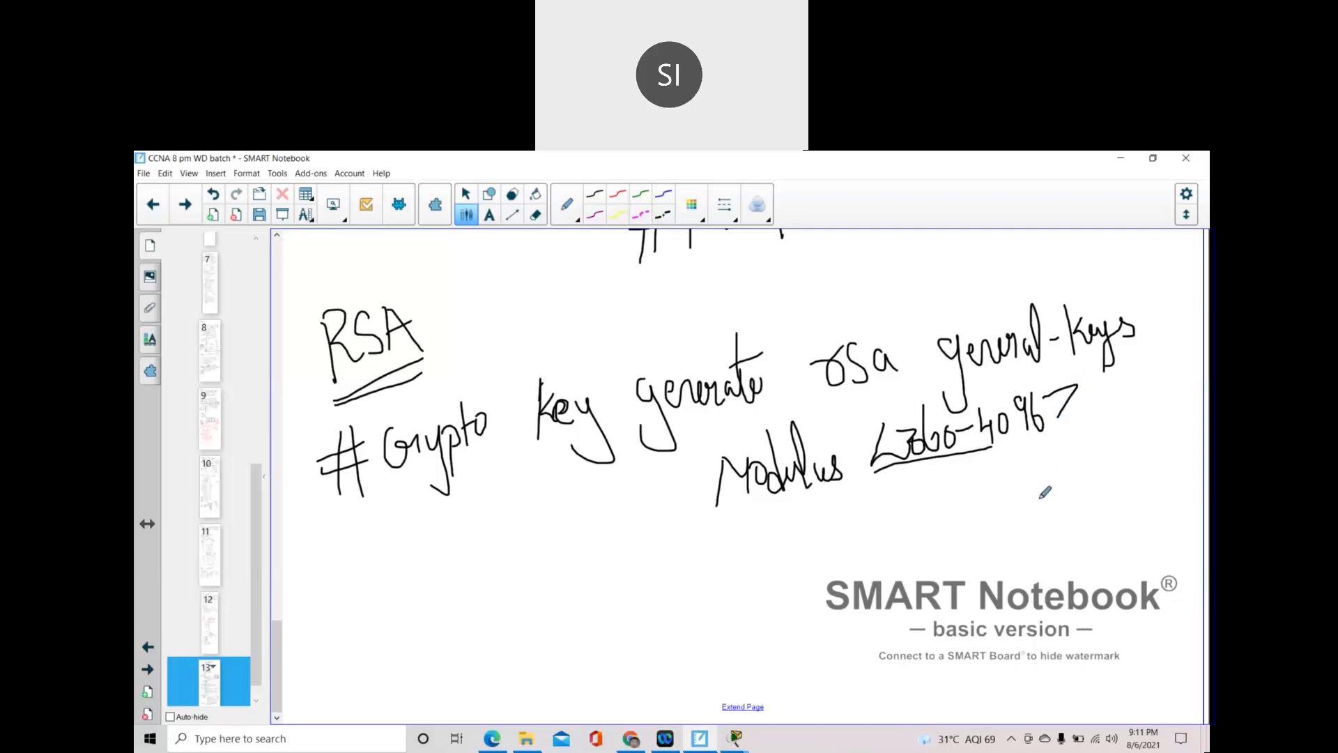
- Note 512 and 1024 as key sizes under the range, with an arrow to 512
mouse_move(1053, 481)
mouse_down()
mouse_move(1063, 511)
mouse_move(1071, 478)
mouse_move(1087, 518)
mouse_up()
click(1102, 468)
mouse_move(1101, 470)
mouse_down()
mouse_move(1119, 496)
mouse_move(1141, 491)
mouse_up()
mouse_move(1062, 532)
mouse_down()
mouse_move(1064, 571)
mouse_move(1094, 528)
mouse_move(1110, 552)
mouse_move(1160, 546)
mouse_move(1152, 557)
mouse_up()
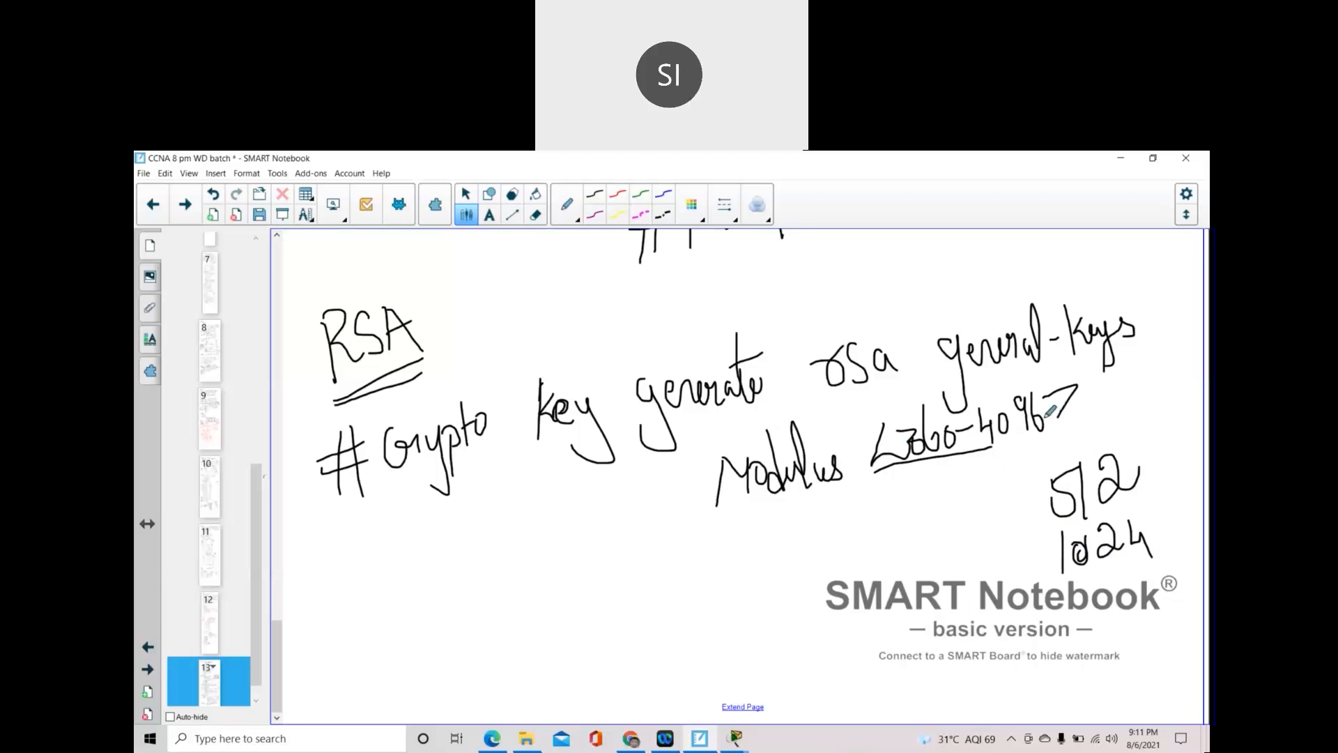
mouse_move(954, 520)
mouse_down()
mouse_move(990, 511)
mouse_move(1019, 555)
mouse_move(1020, 597)
mouse_up()
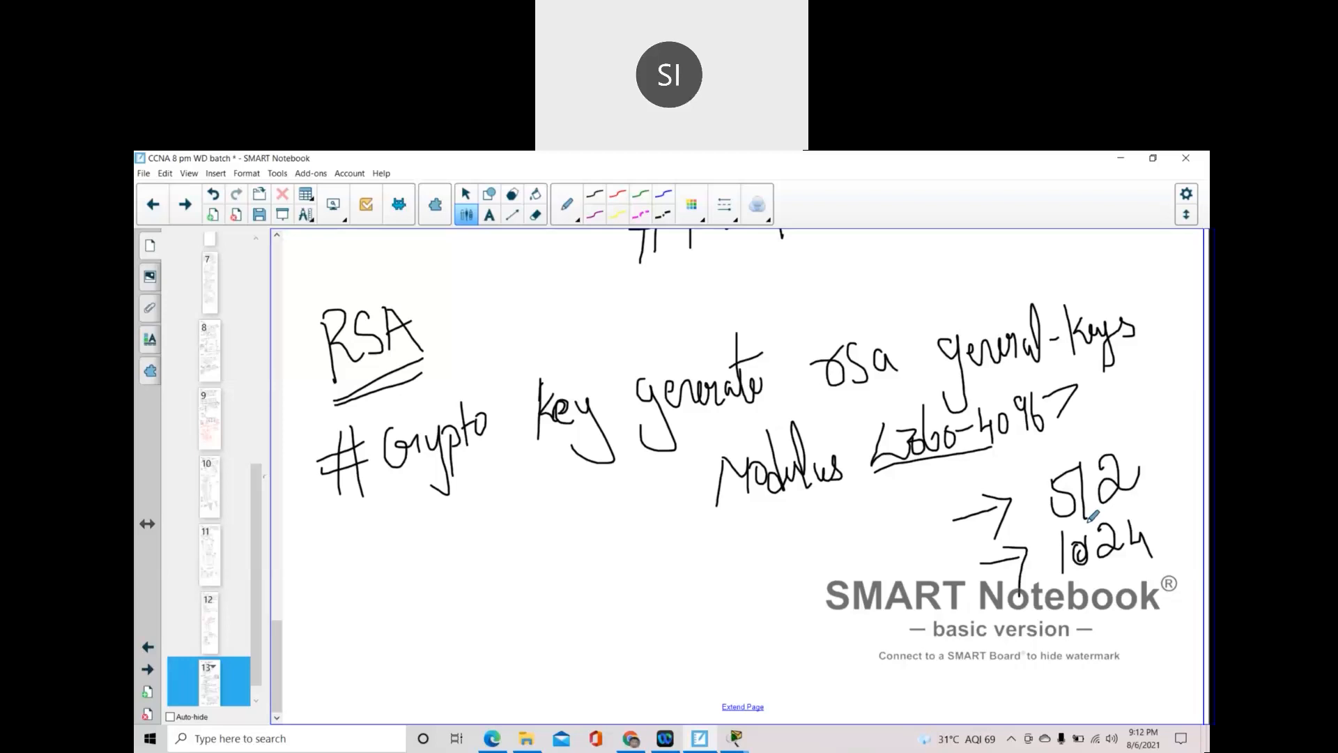
- Start a numbered requirement below the command by writing 'Hostname'
drag(408, 578, 409, 609)
mouse_move(390, 557)
mouse_down()
mouse_move(436, 593)
mouse_move(382, 626)
mouse_up()
mouse_move(455, 551)
mouse_down()
mouse_move(455, 608)
mouse_move(471, 605)
mouse_move(472, 576)
mouse_move(481, 594)
mouse_move(489, 561)
mouse_move(491, 587)
mouse_up()
mouse_move(517, 520)
mouse_down()
mouse_move(521, 591)
mouse_move(525, 554)
mouse_move(555, 576)
mouse_move(587, 541)
mouse_move(602, 551)
mouse_move(624, 536)
mouse_move(623, 555)
mouse_move(635, 553)
mouse_up()
- Finish '1) Hostname' and begin '2) Domain-name' beneath it
click(531, 566)
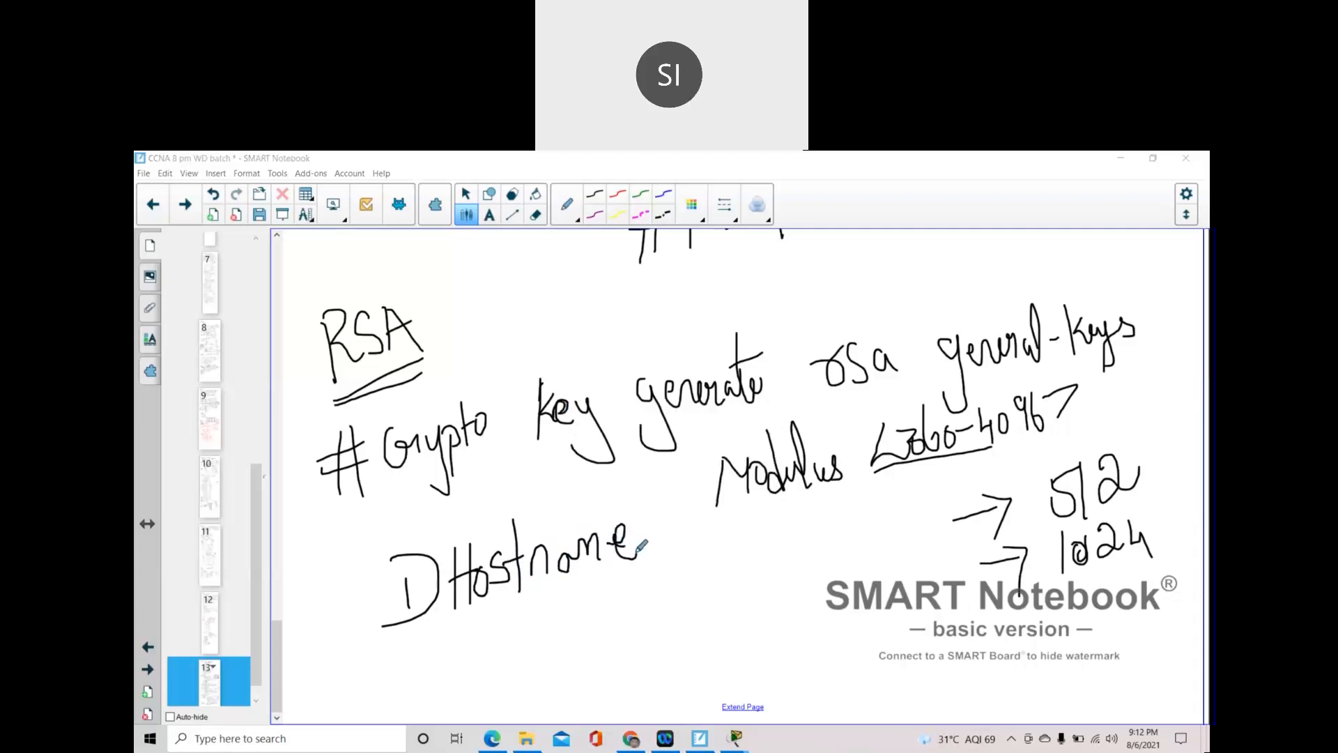
click(414, 655)
drag(407, 654, 419, 680)
drag(410, 626, 395, 699)
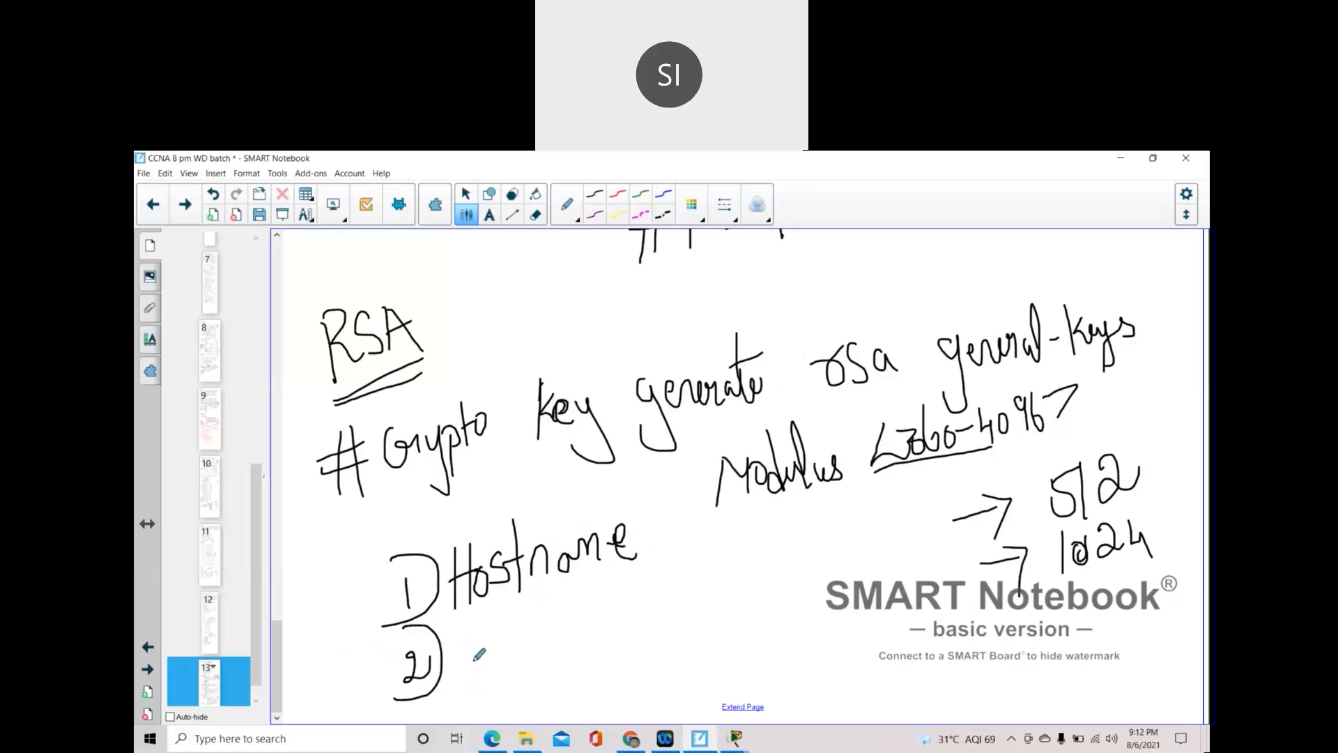
mouse_move(472, 632)
mouse_down()
mouse_move(476, 667)
mouse_move(516, 632)
mouse_move(522, 652)
mouse_move(540, 635)
mouse_move(555, 656)
mouse_move(574, 631)
mouse_move(608, 633)
mouse_move(618, 618)
mouse_move(647, 627)
mouse_move(678, 591)
mouse_move(715, 607)
mouse_up()
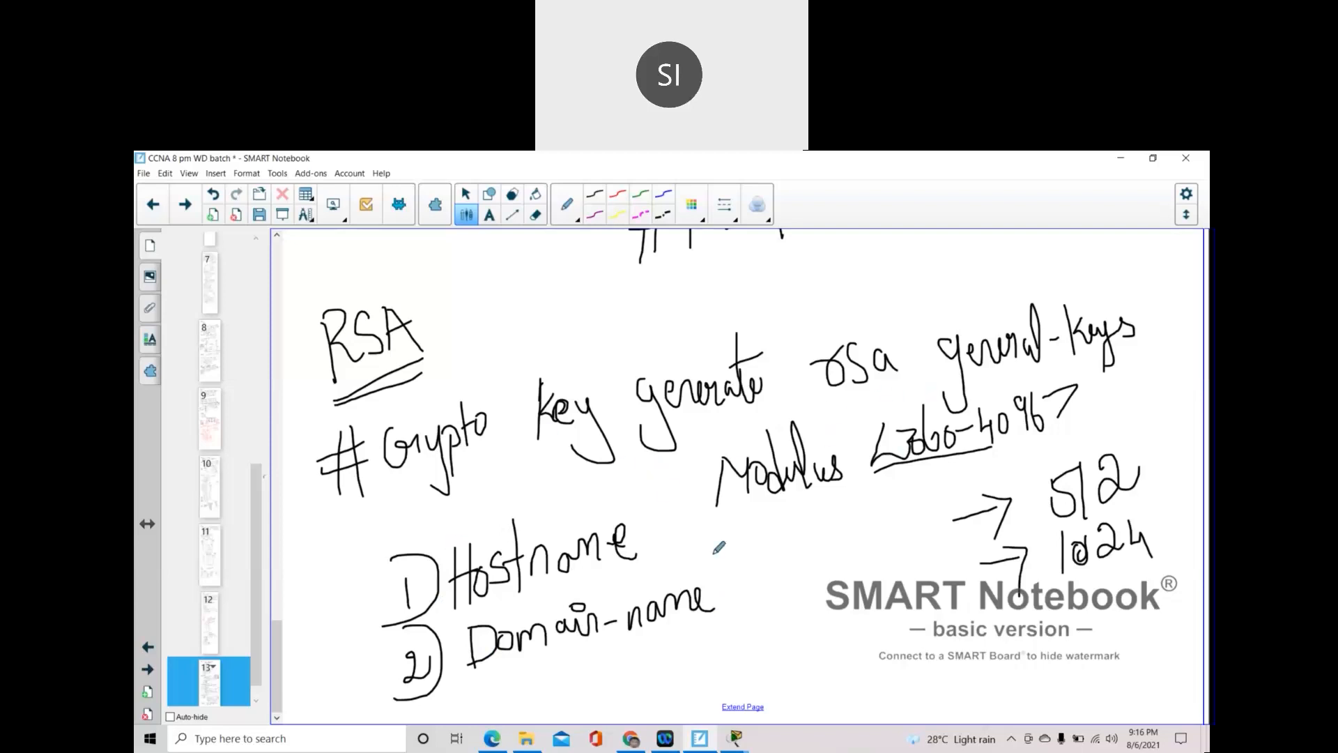
- Scroll back up through the notes, then switch to the Switch0 command-line window
scroll(765, 540, up, 4)
scroll(766, 527, up, 3)
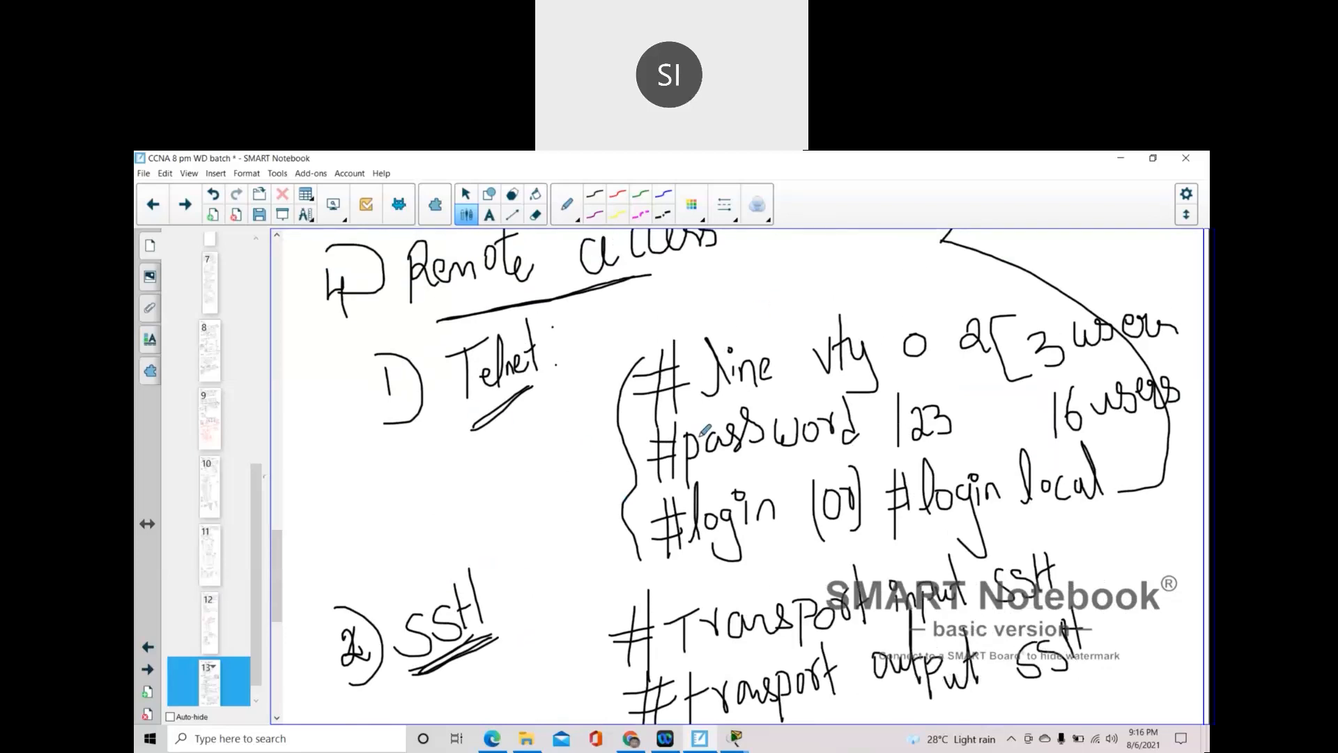
scroll(641, 463, up, 3)
scroll(634, 476, up, 2)
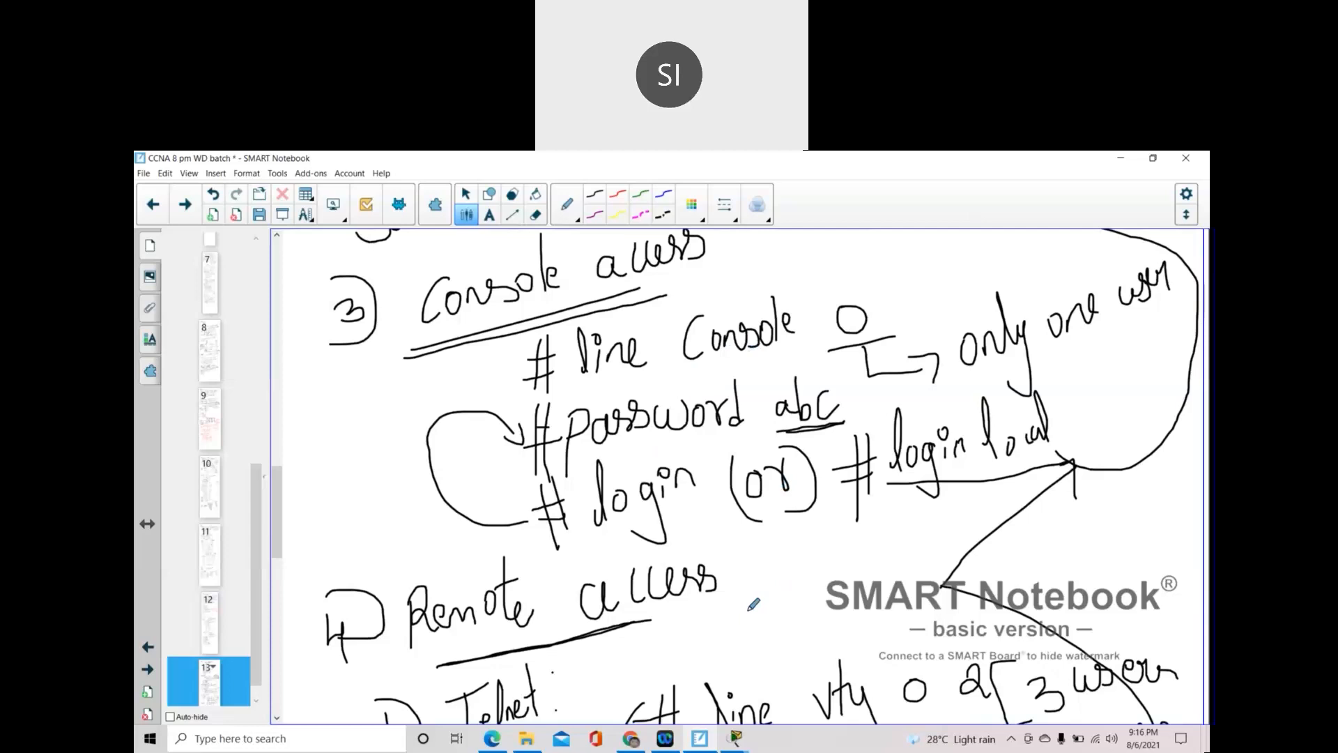
mouse_move(737, 739)
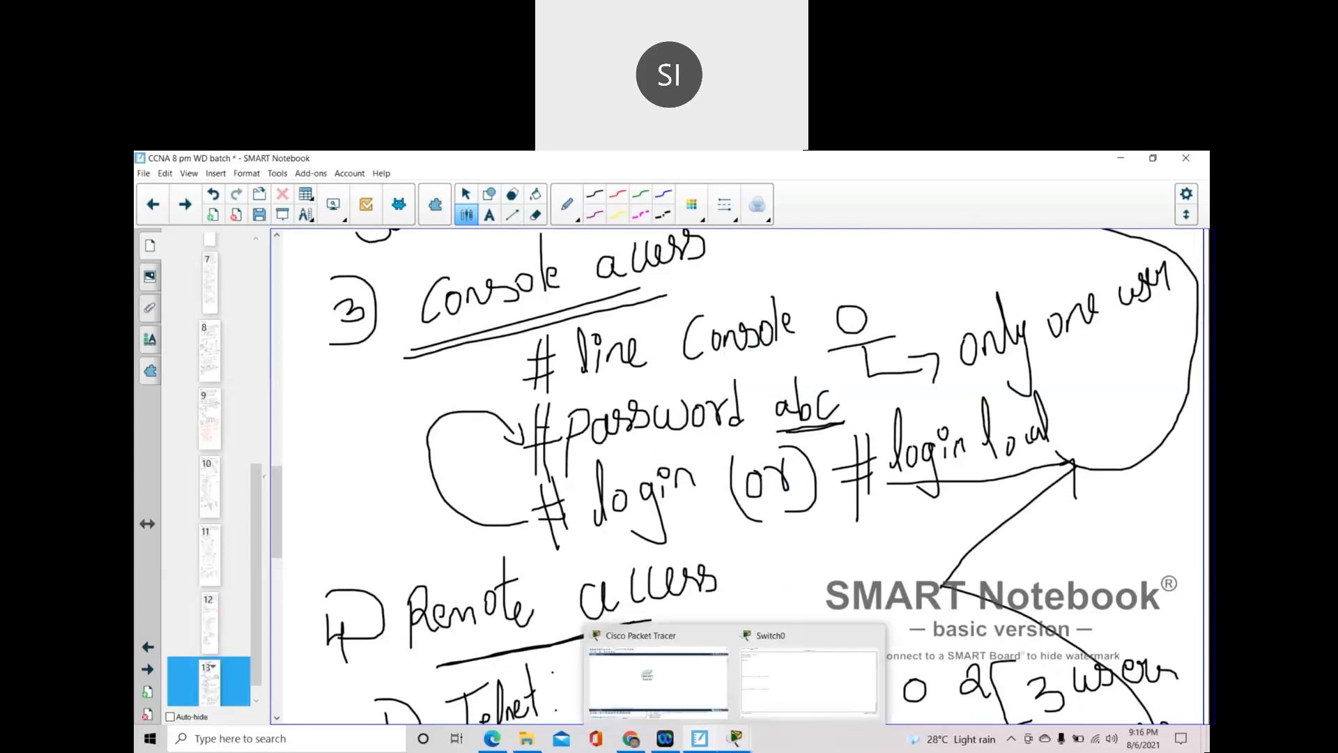
click(774, 686)
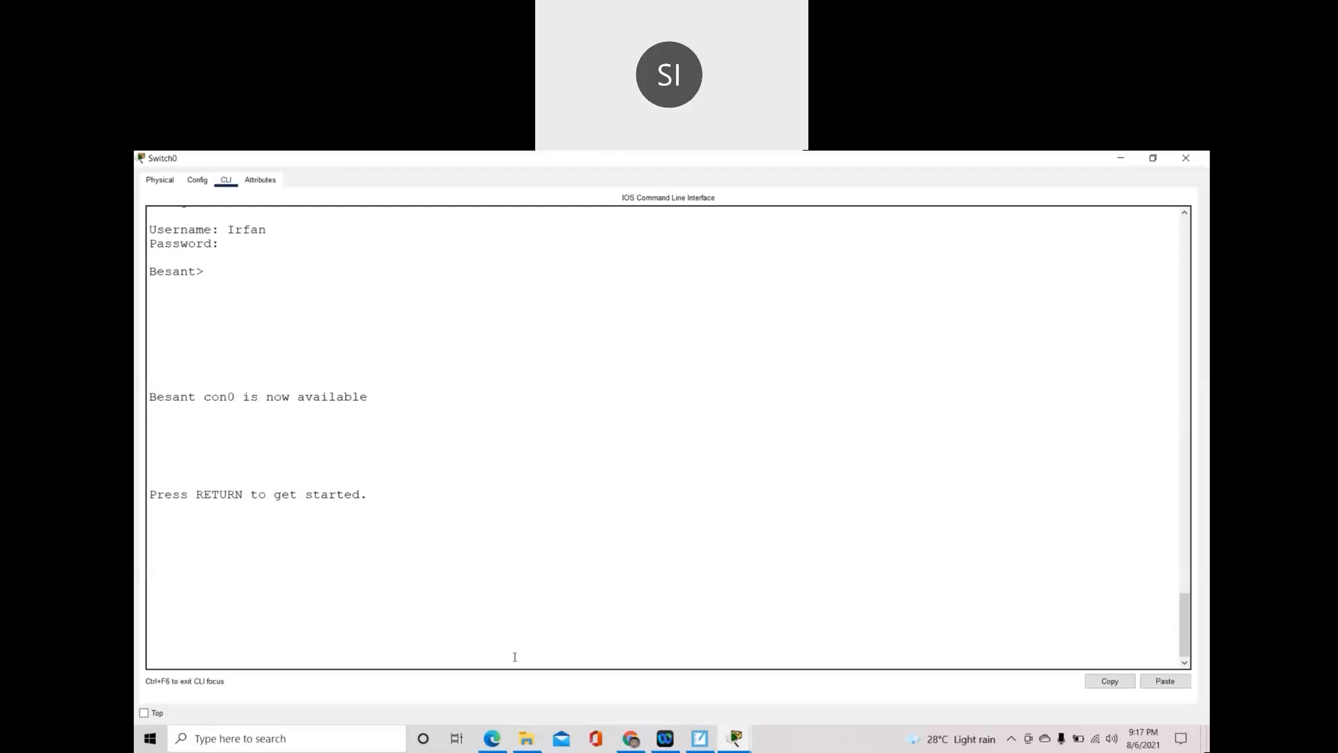
- Log in at the Switch0 console with the local username and password, retrying after a timeout
key(Return)
text(Irfan)
key(Return)
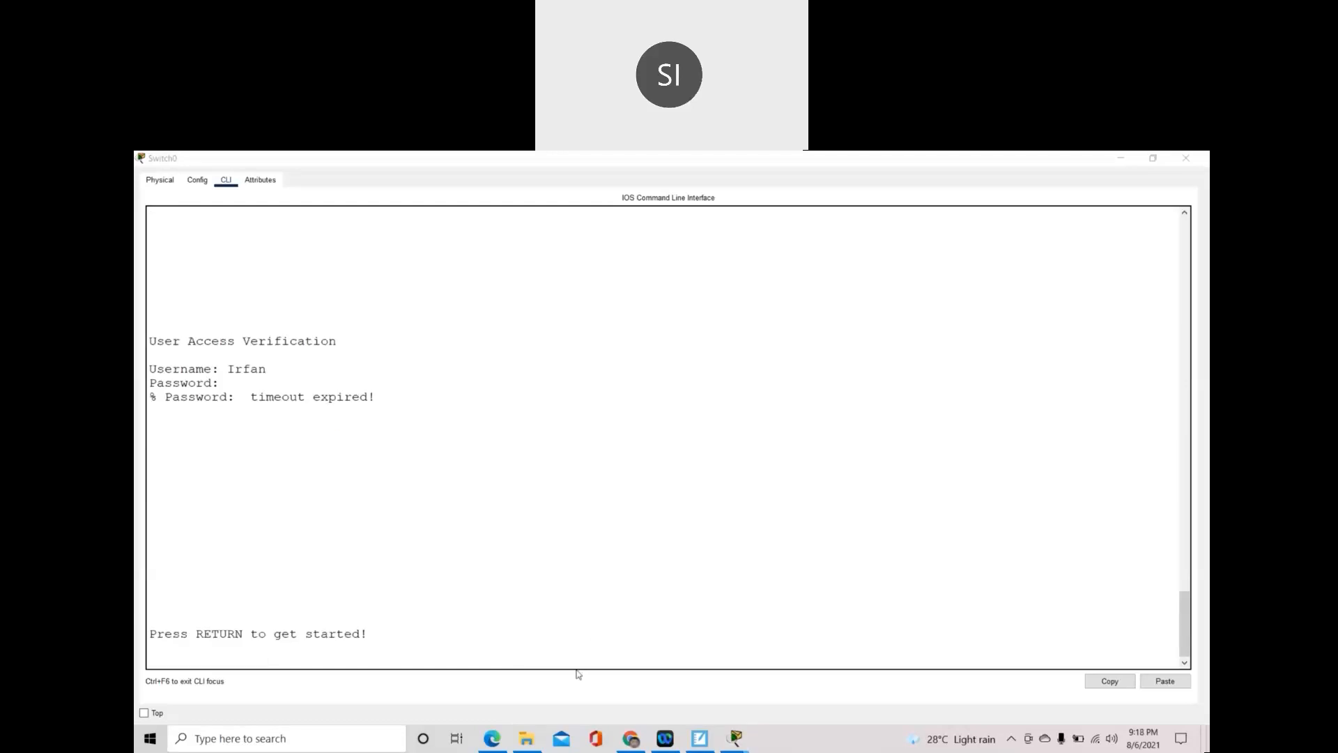
click(575, 638)
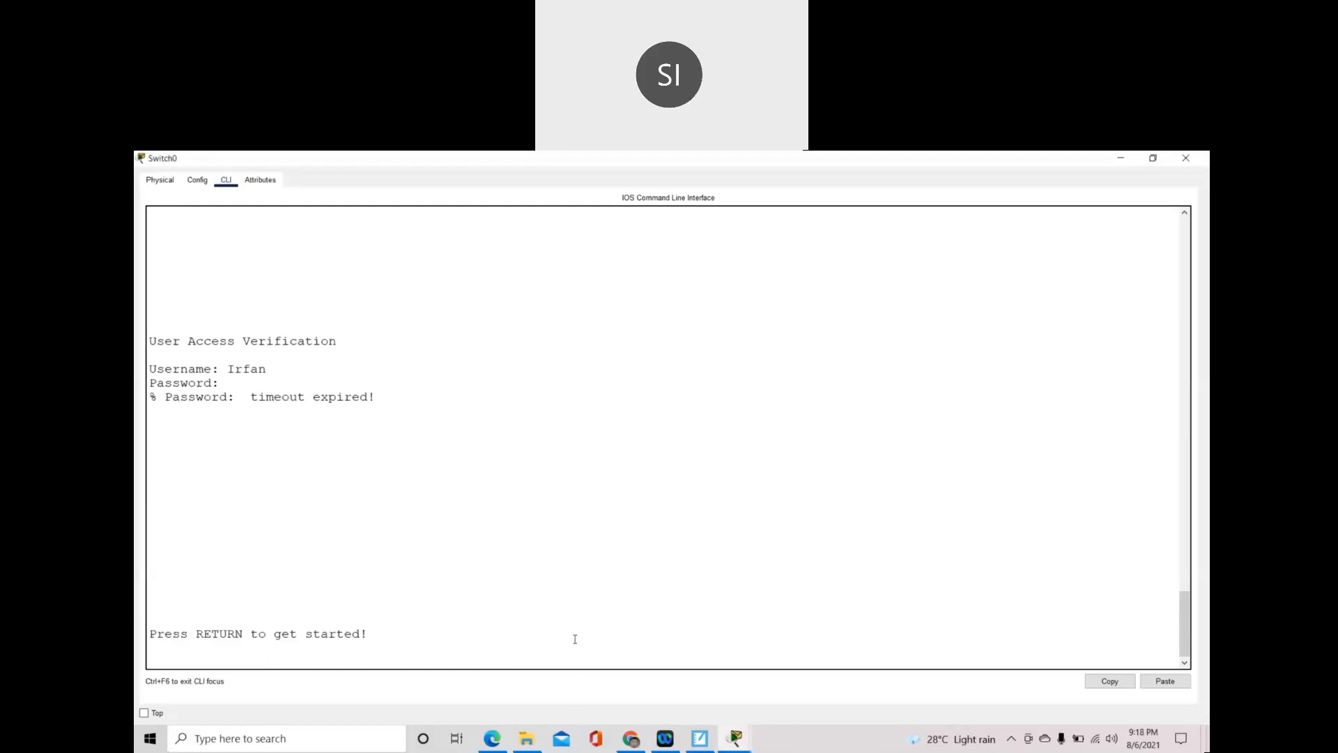
key(Return)
text(Irfan)
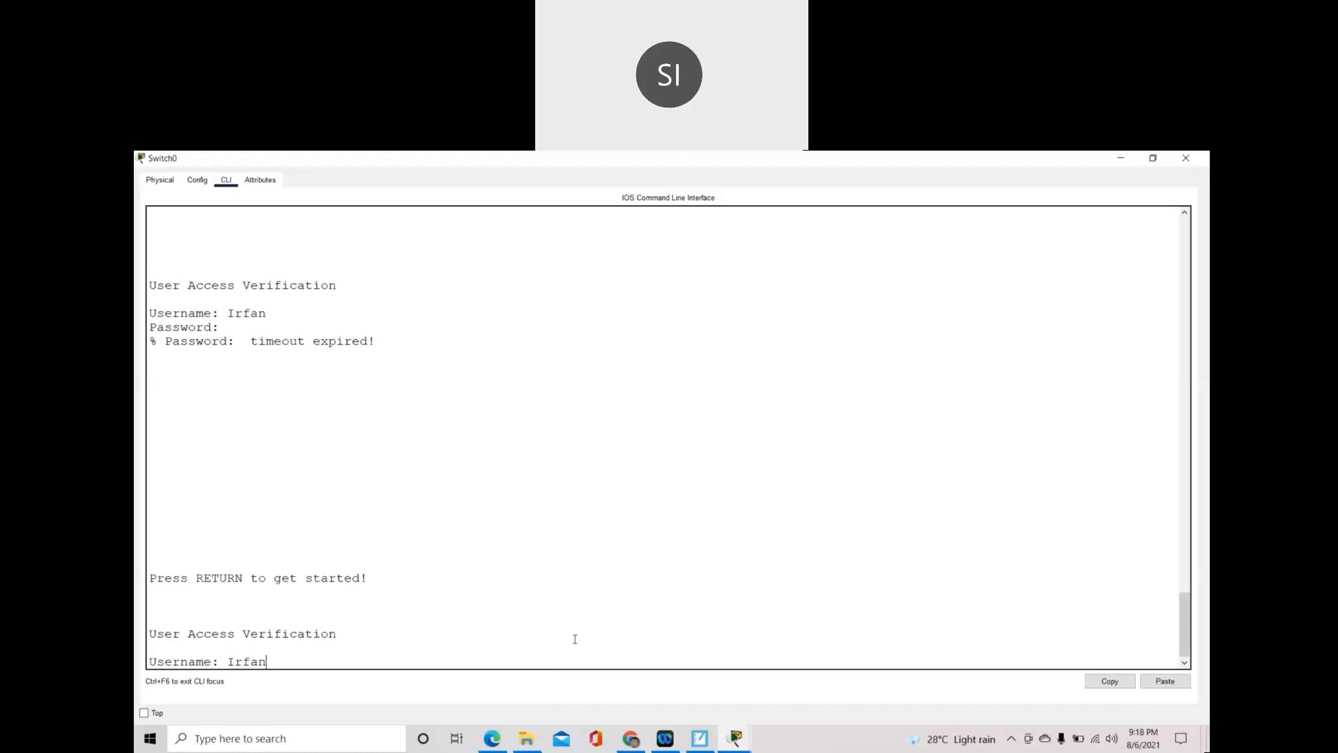
key(Return)
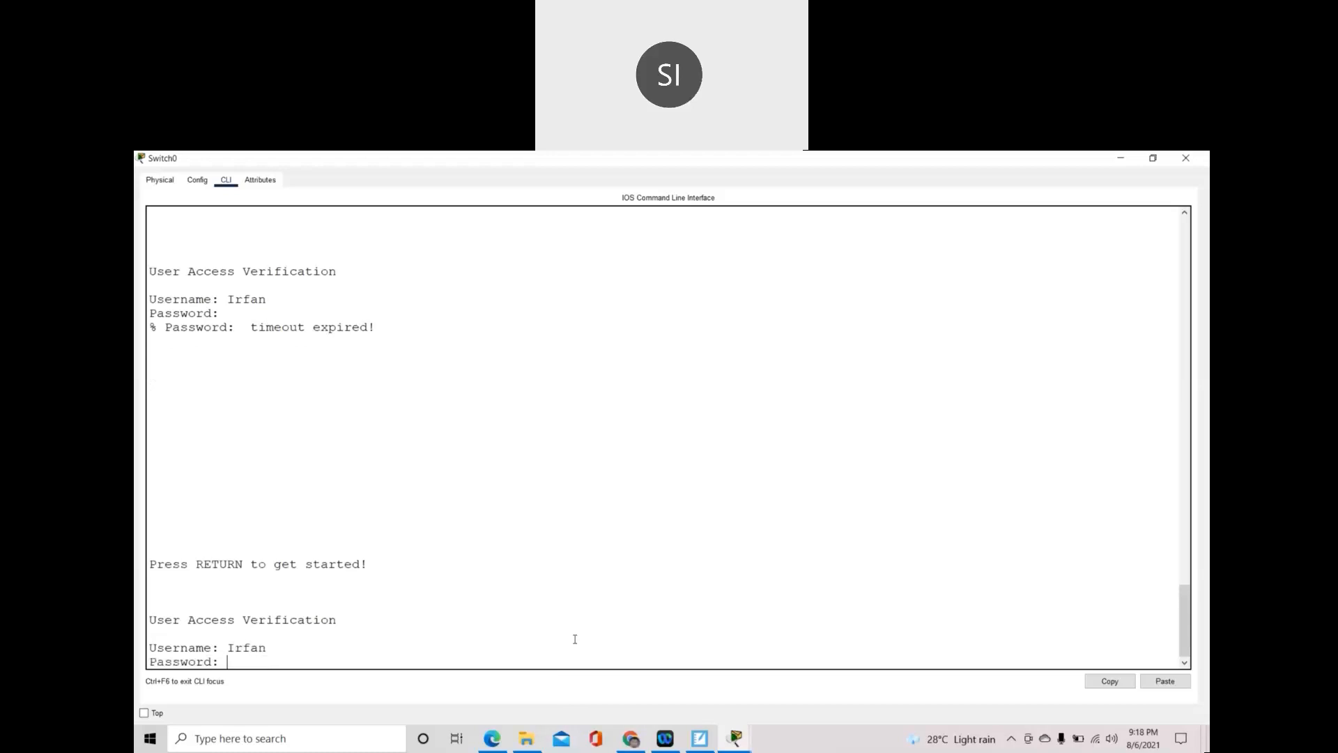
key(Return)
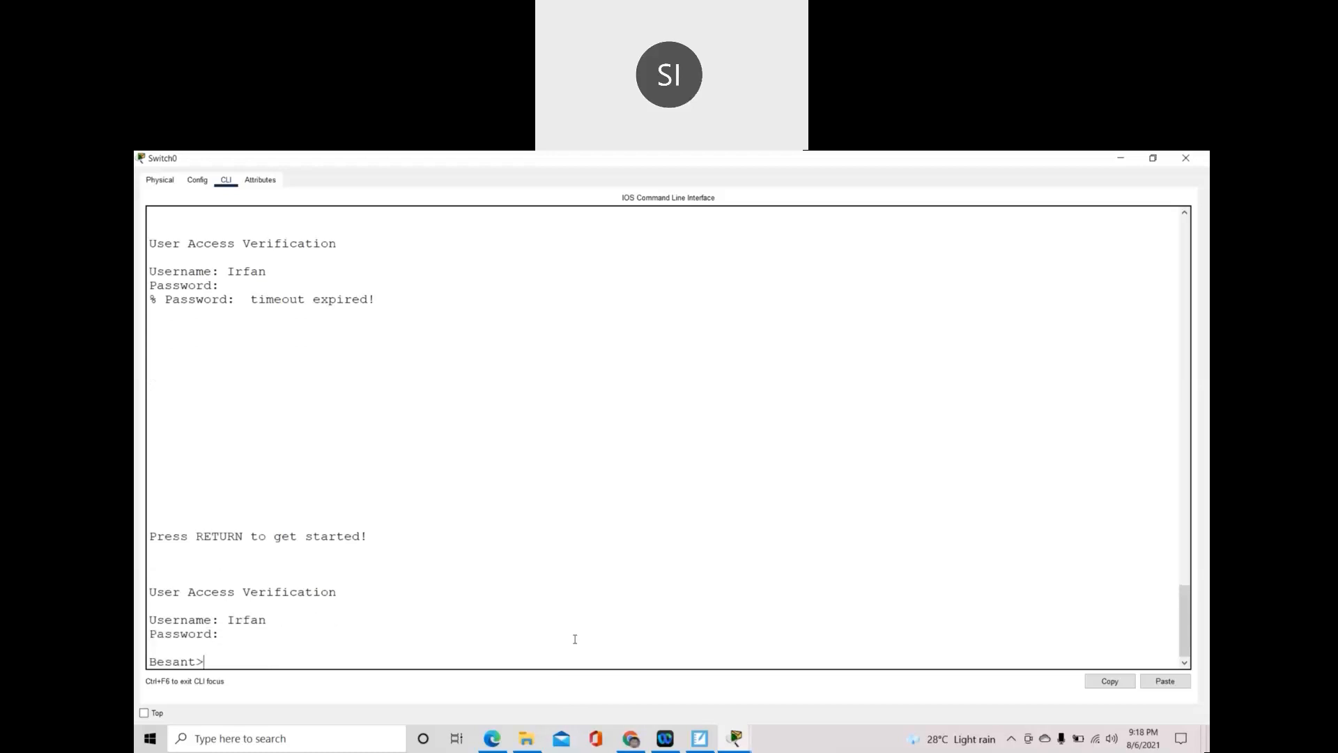
- Enter privileged mode with enable, then global configuration with configure terminal
text(rnab)
key(BackSpace)
key(BackSpace)
key(BackSpace)
text(en)
key(BackSpace)
text(nable)
key(Return)
text(configut)
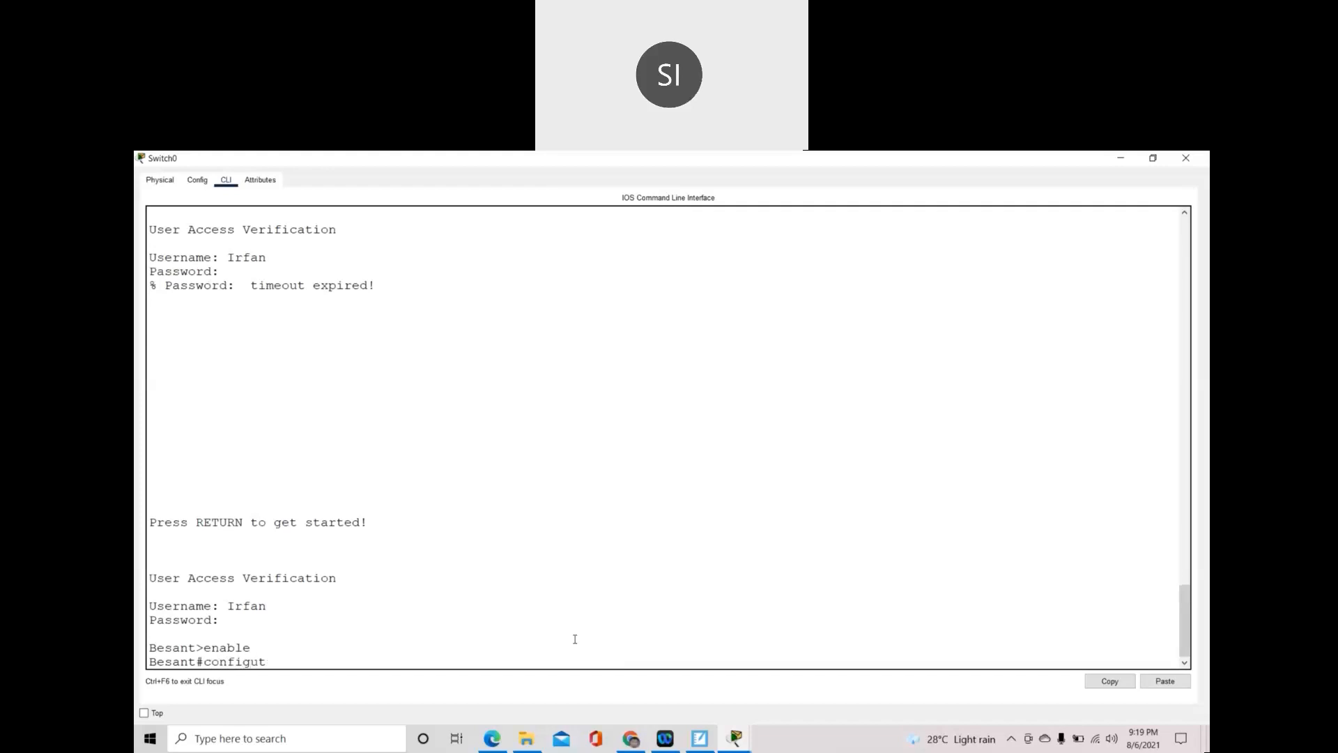
key(BackSpace)
text(re terminal)
key(Return)
key(Return)
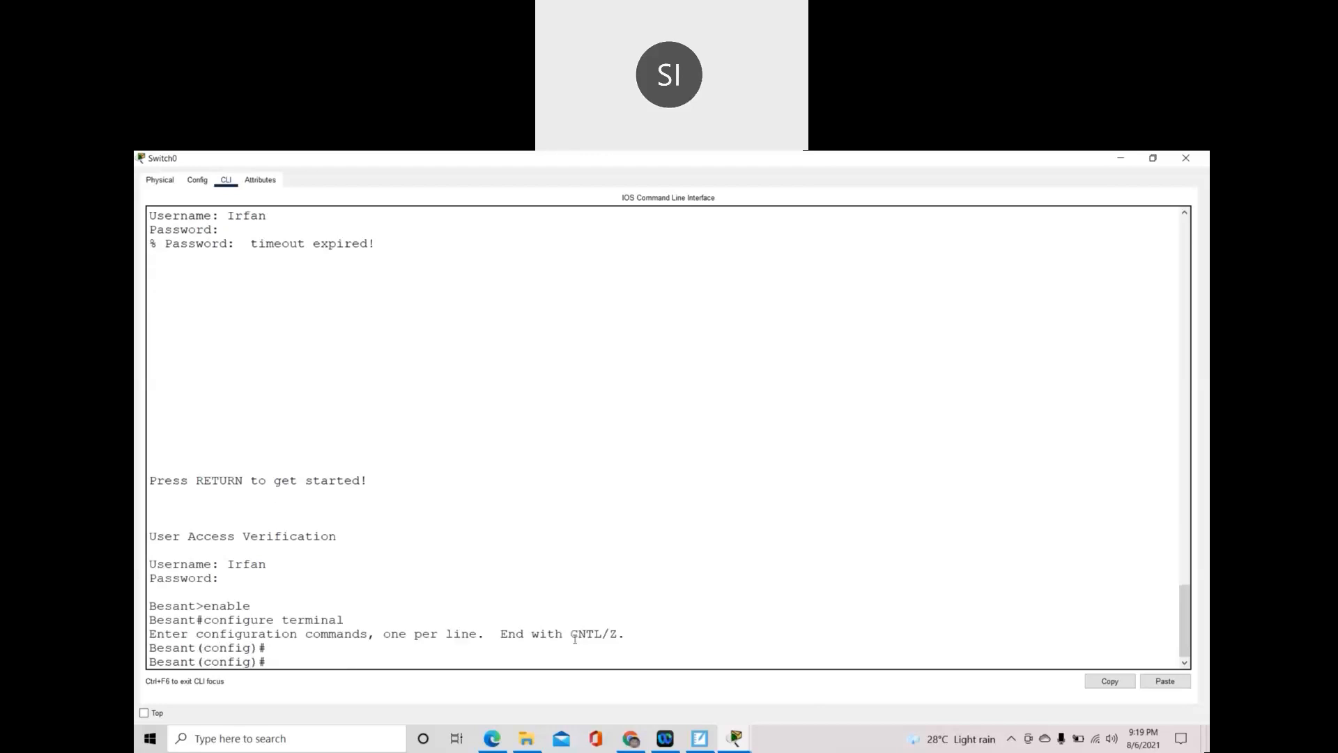
text(linr)
text(e vty)
text( 0)
text( ?)
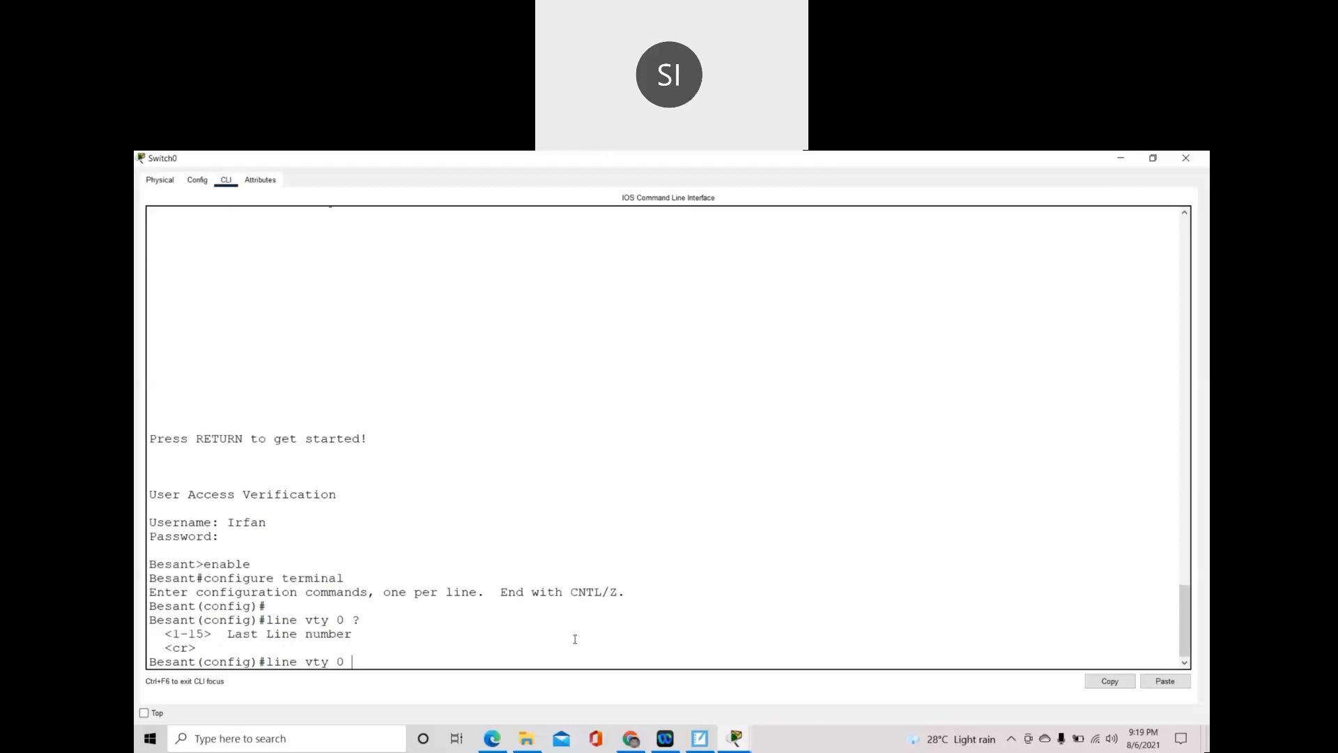
drag(180, 634, 212, 633)
click(361, 661)
text(2)
key(Return)
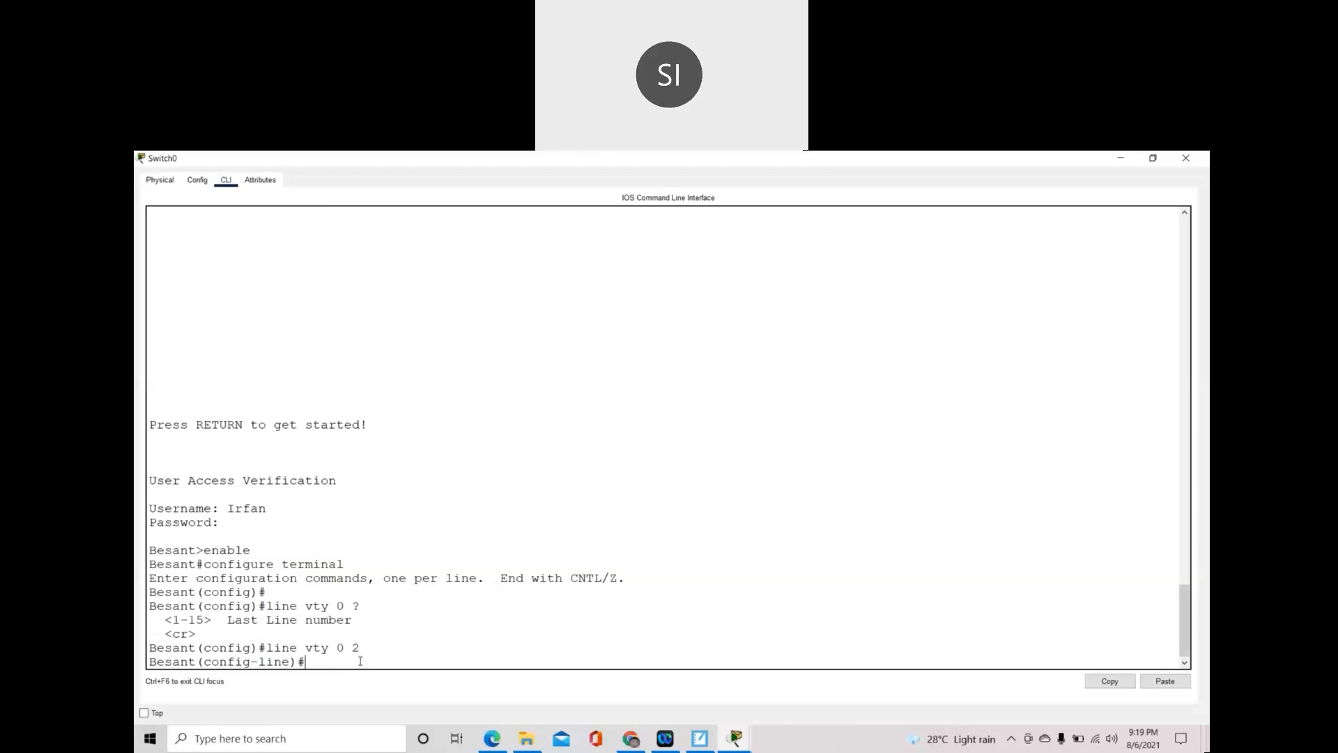
text(password 123)
key(Return)
- Apply login and login local to the vty lines
text(login)
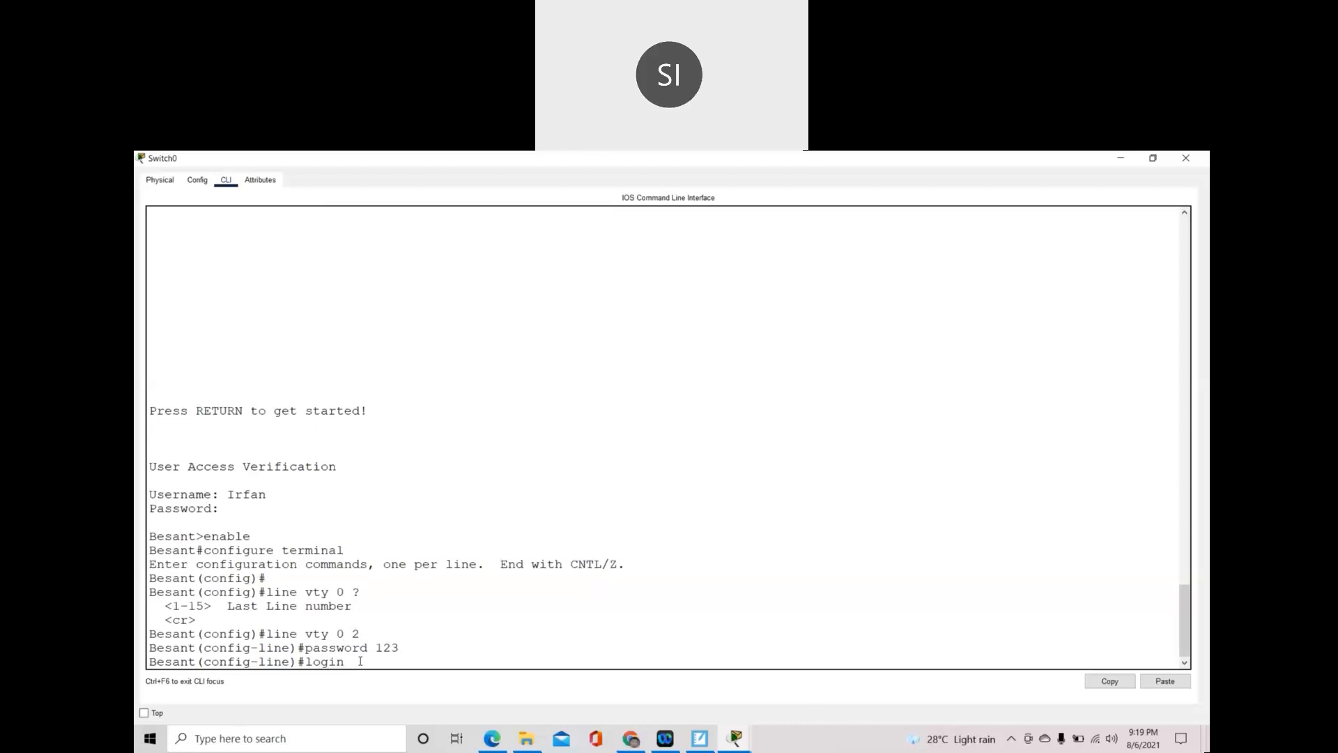
key(Return)
text(login)
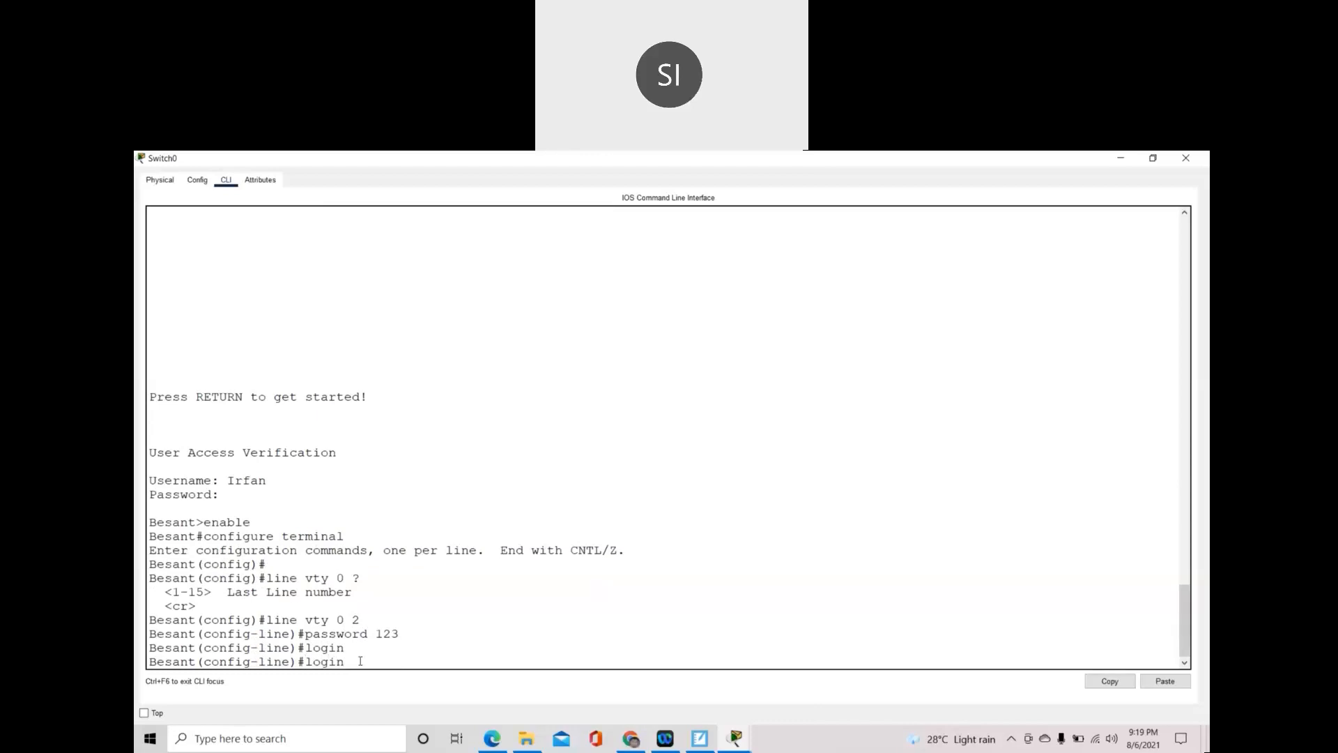
text( local)
key(Return)
key(Return)
key(Return)
key(Return)
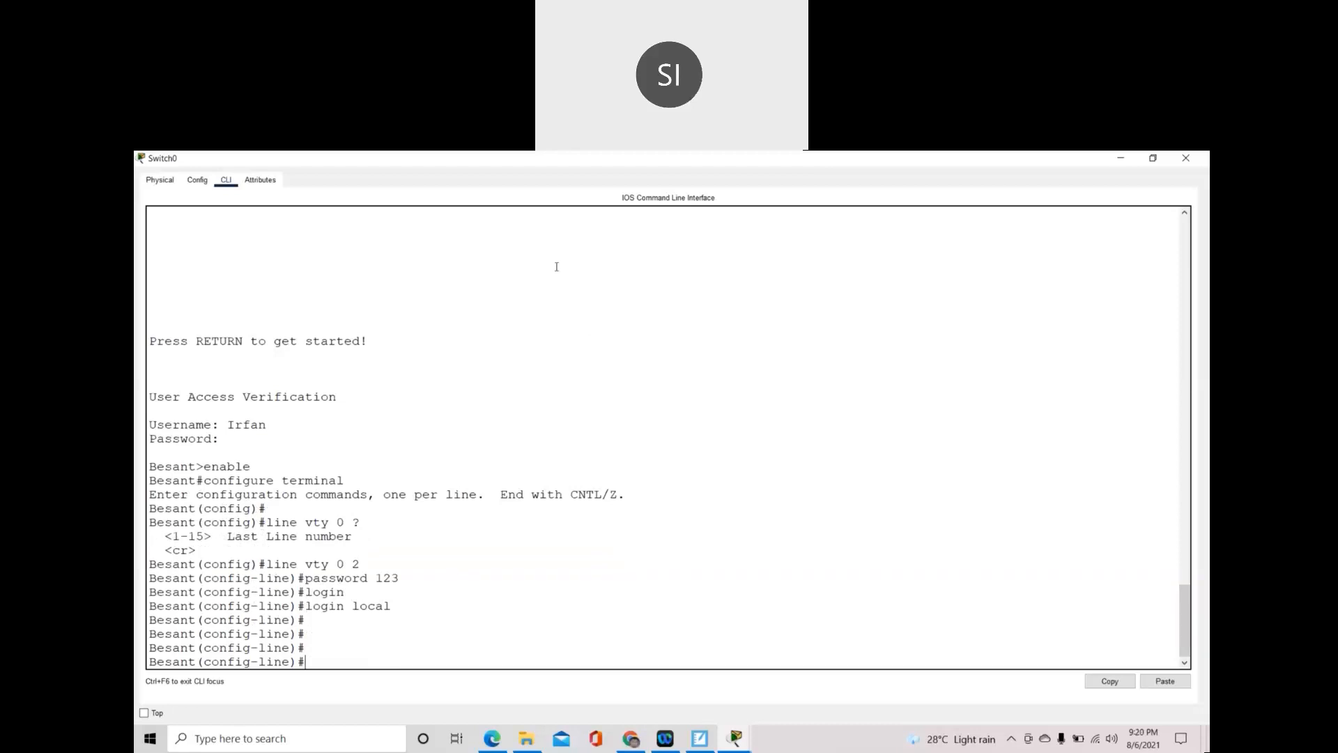
- Enter transport input ssh on the vty lines
click(635, 592)
text(transport input ssh)
key(Return)
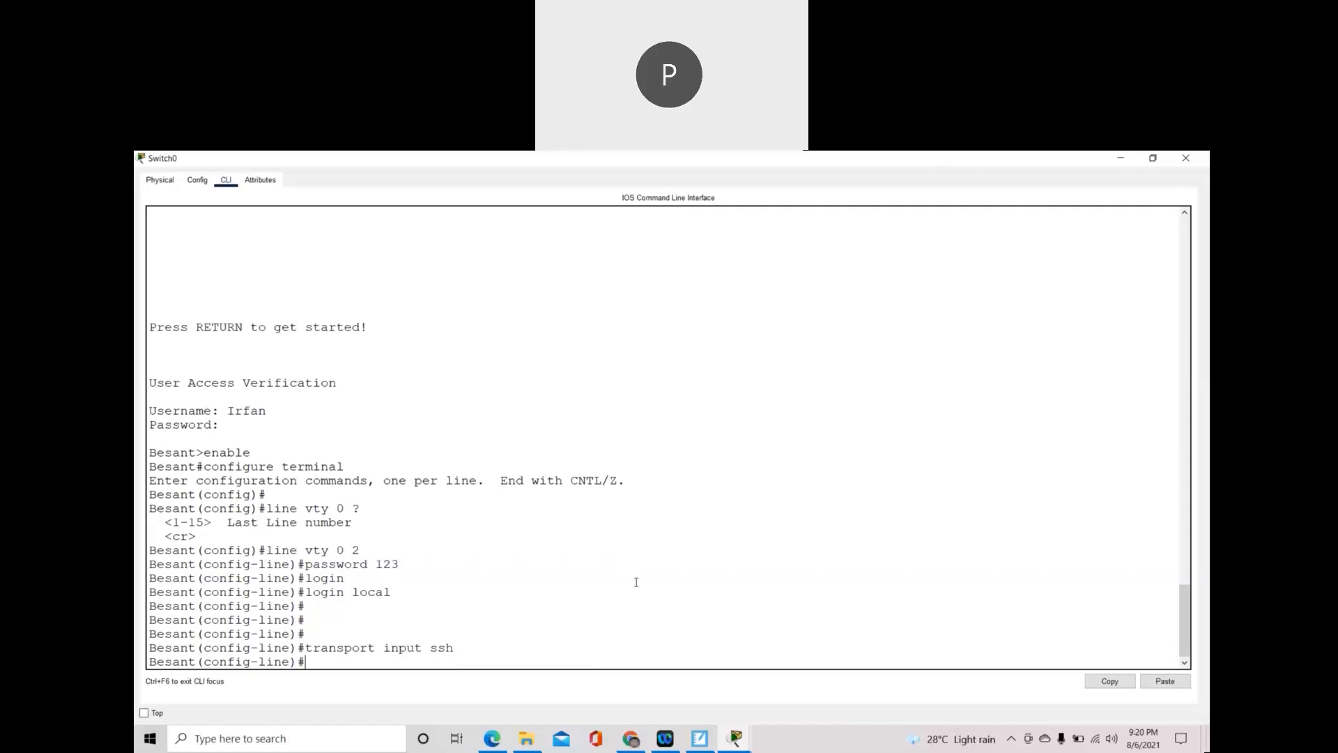
- Add transport output ssh, highlighting the vty commands while explaining them, then type exit
text(transport output)
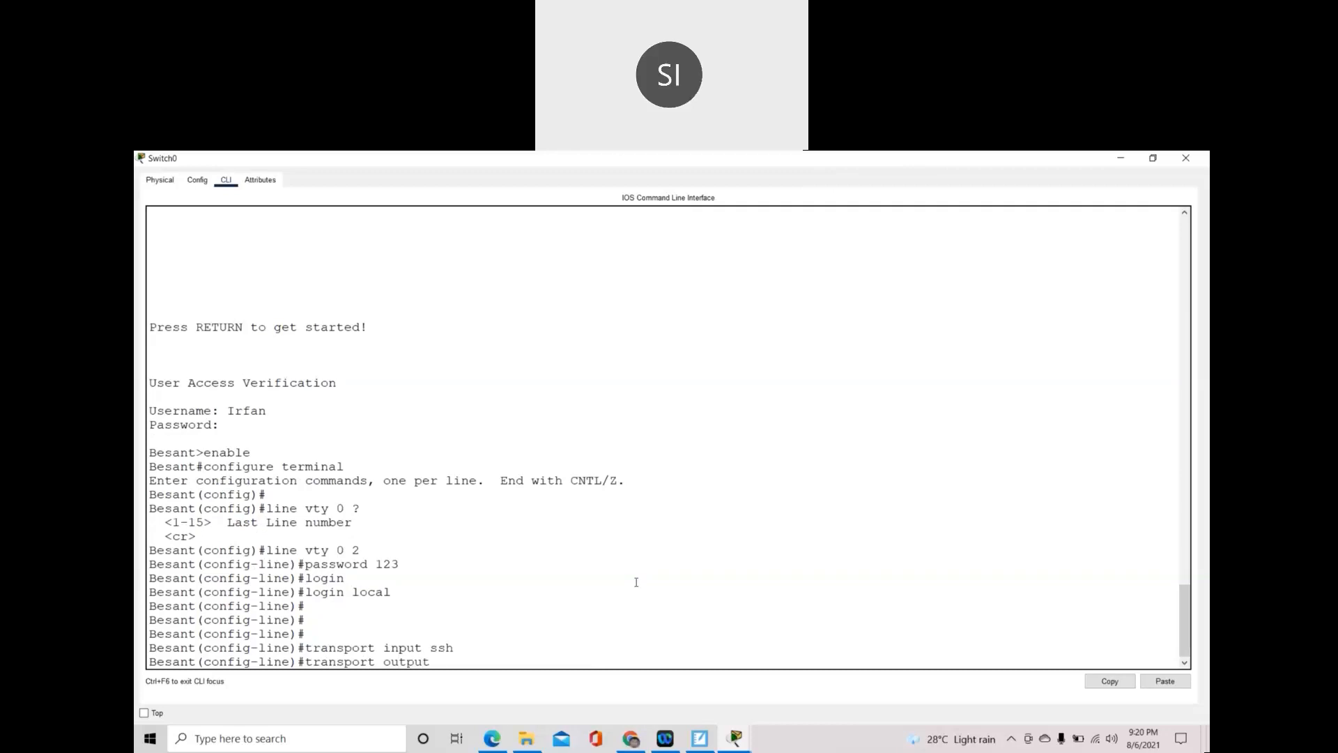
text( ssh)
drag(395, 595, 307, 599)
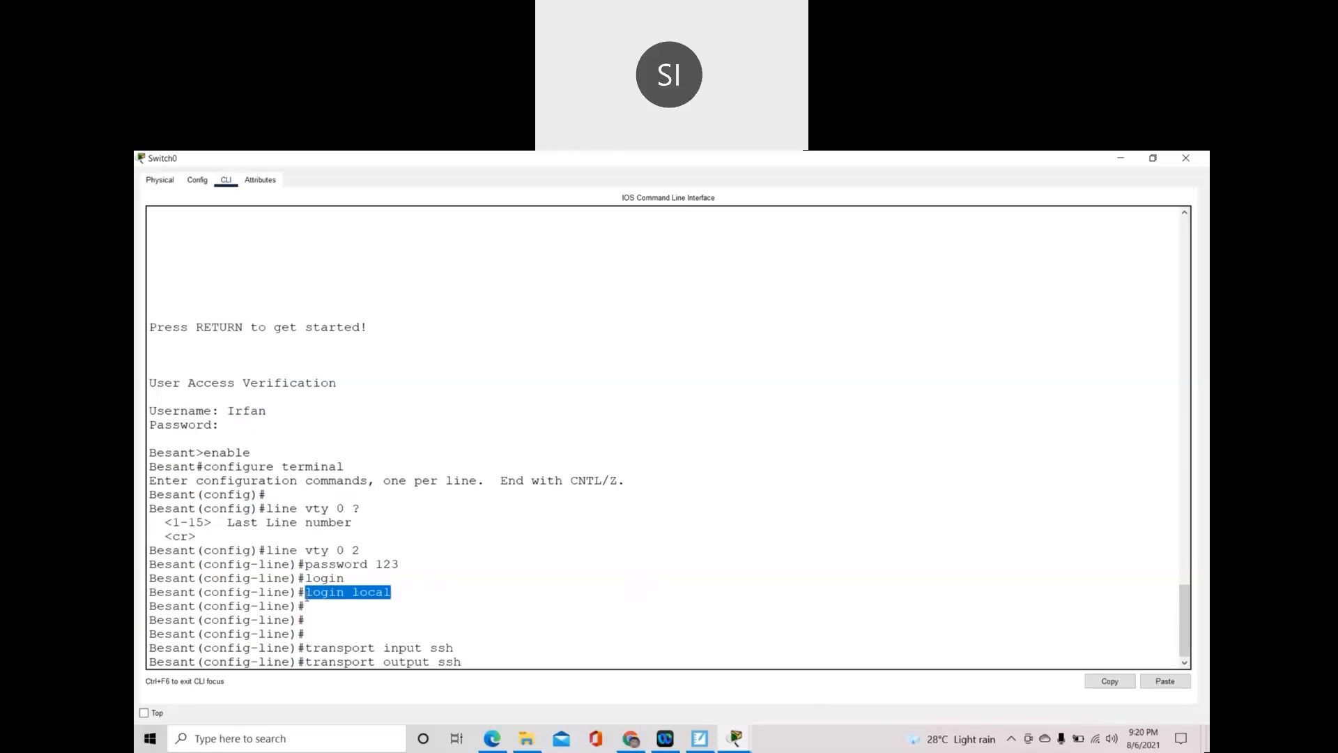
drag(468, 659, 262, 550)
click(423, 647)
drag(363, 650, 482, 656)
click(502, 657)
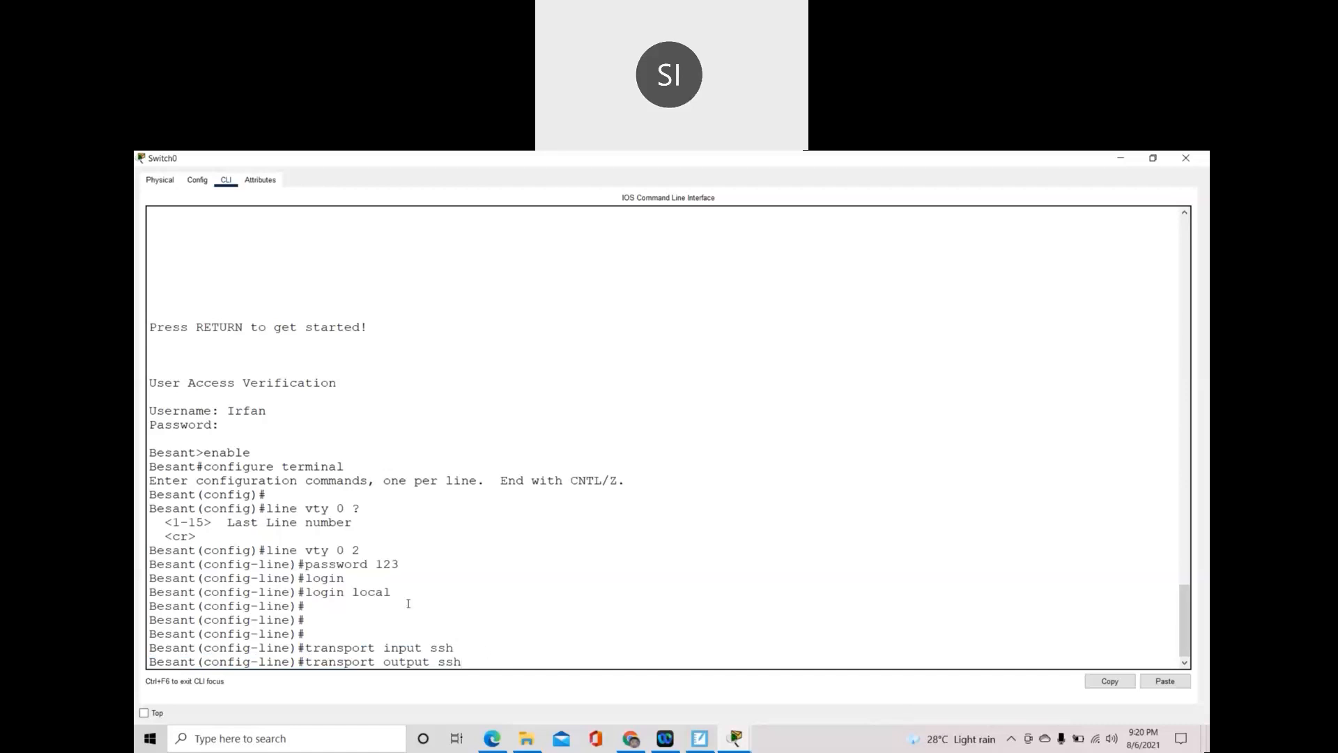
drag(317, 647, 463, 663)
click(486, 657)
key(Return)
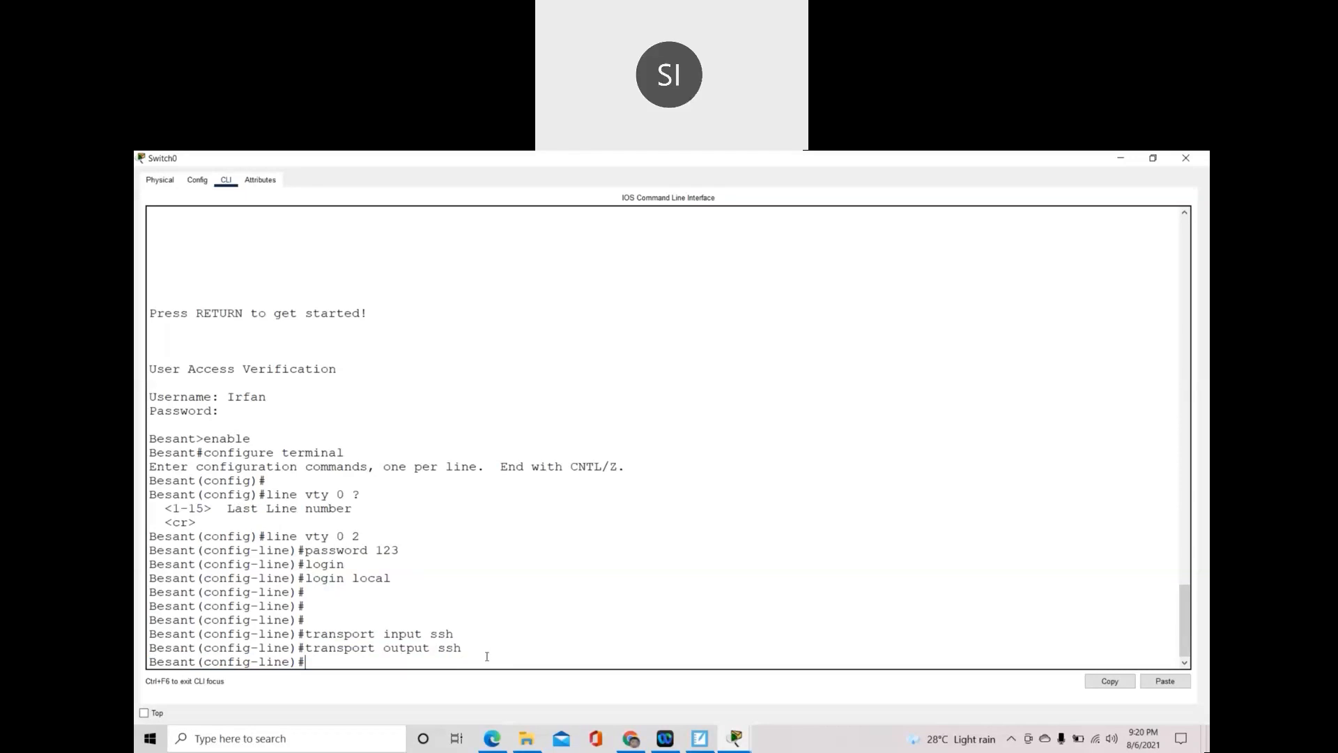
text(exit)
- Return to global config and build 'crypto key generate rsa general-keys modulus ?' with Tab completion
key(Return)
key(Return)
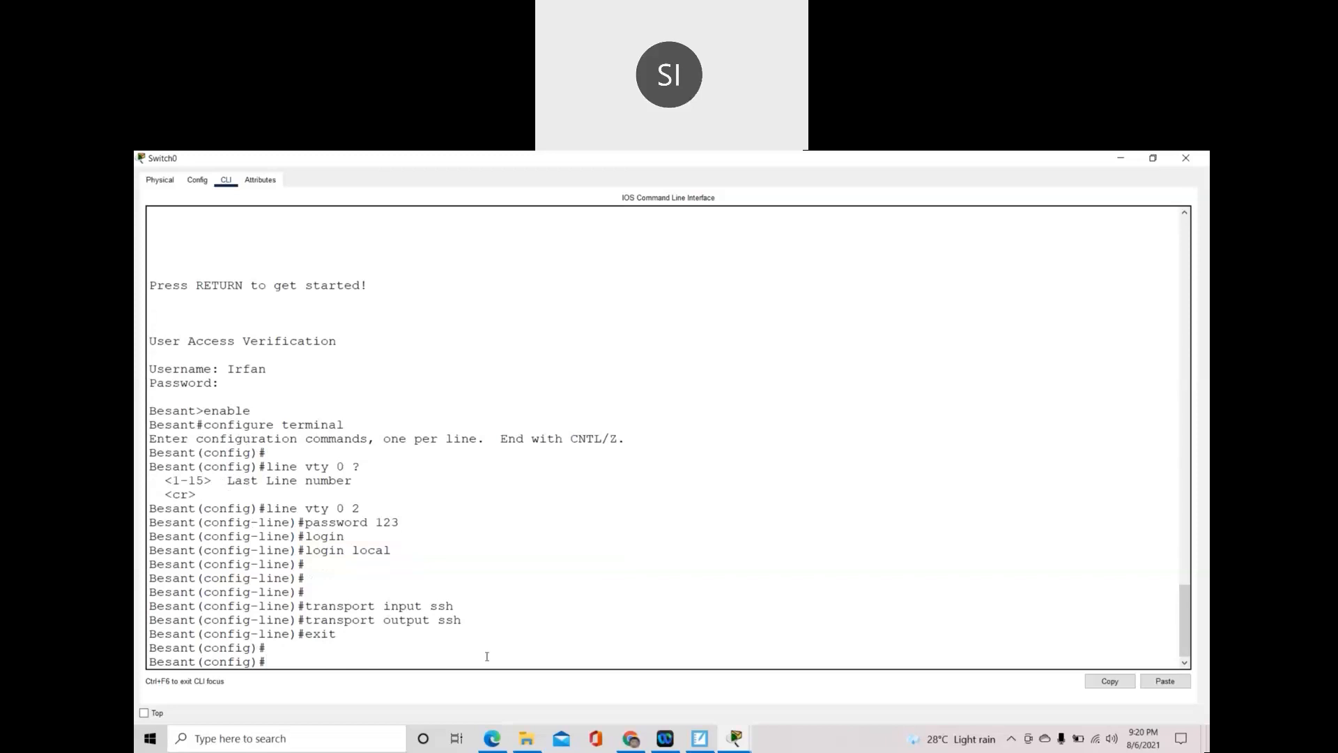
text(cryp)
key(Tab)
text(k)
key(Tab)
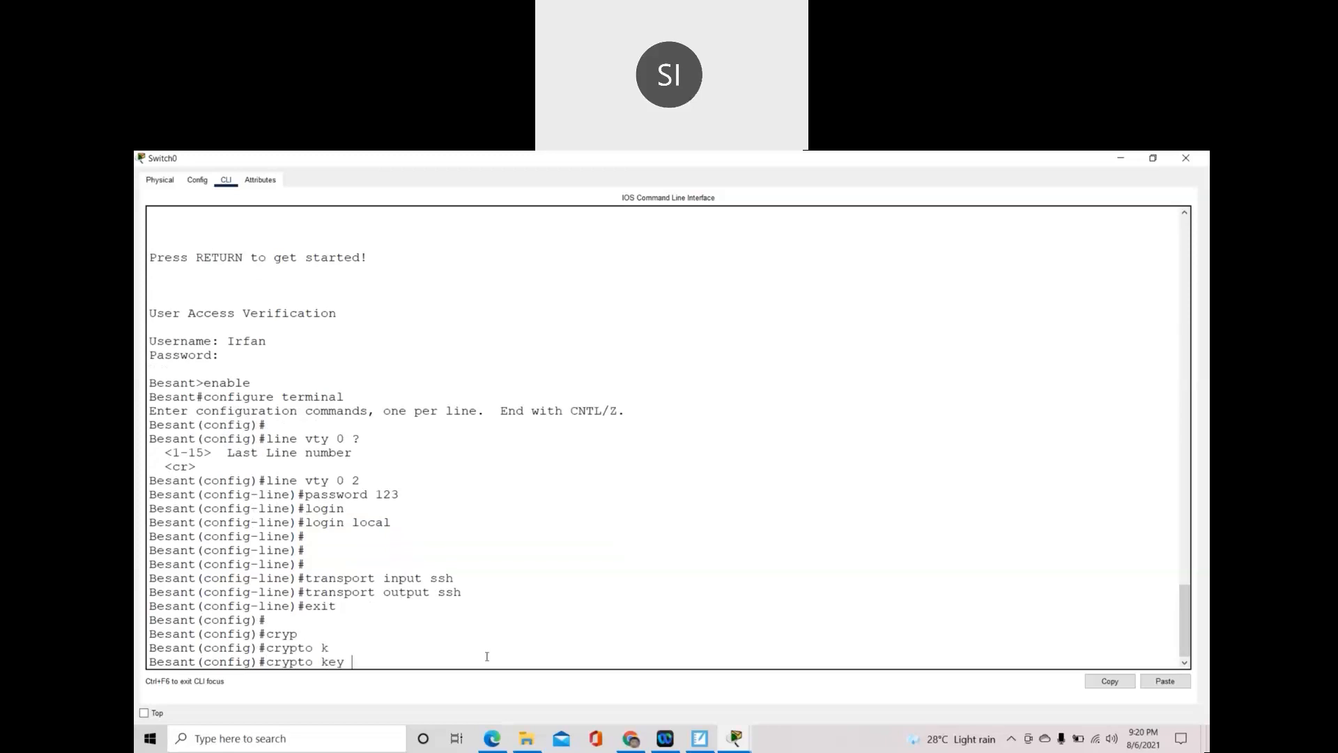
text(g)
key(Tab)
text(r)
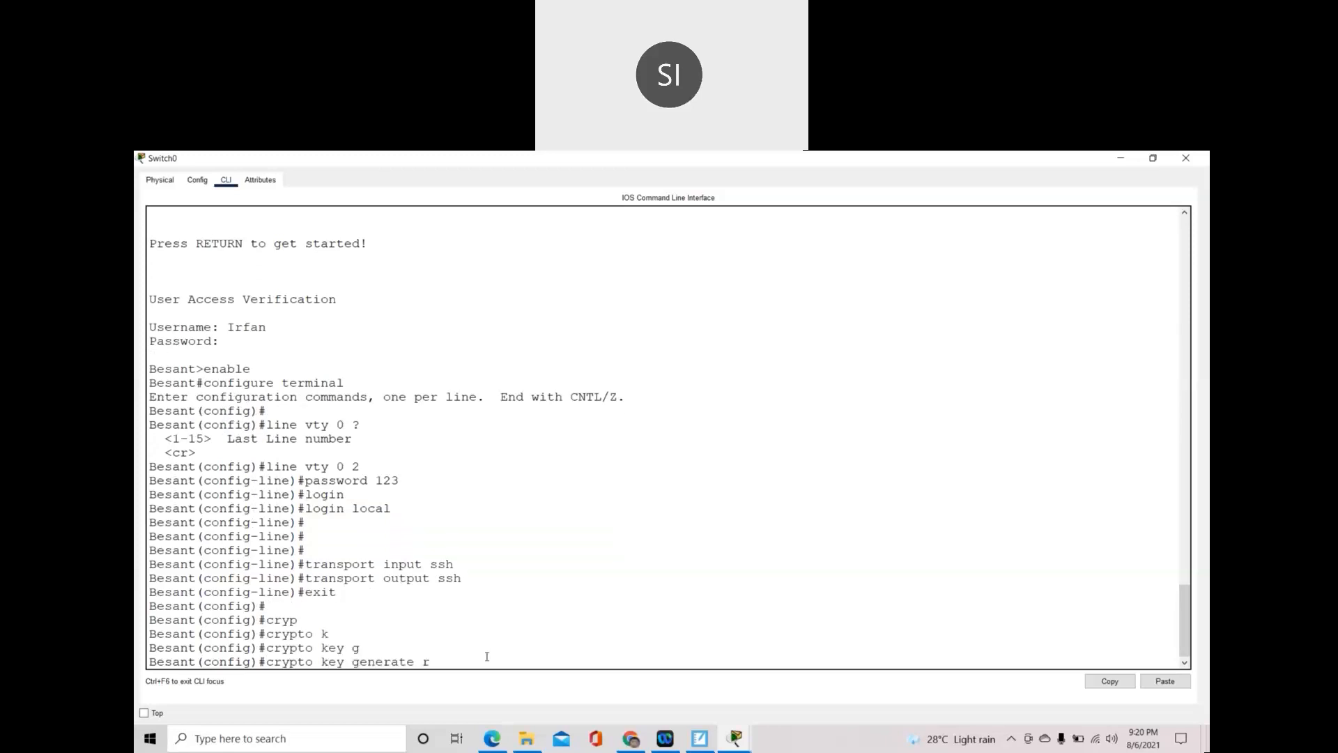
key(Tab)
text(g)
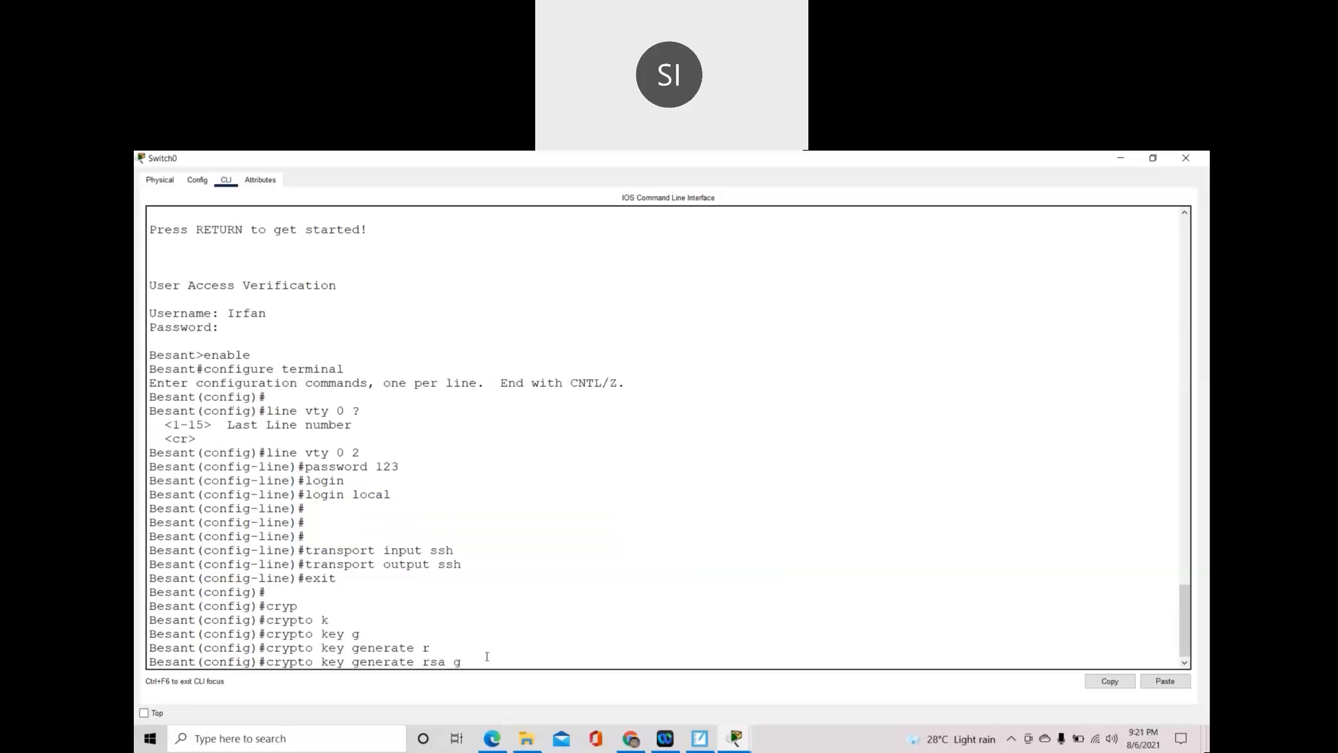
key(Tab)
text(m)
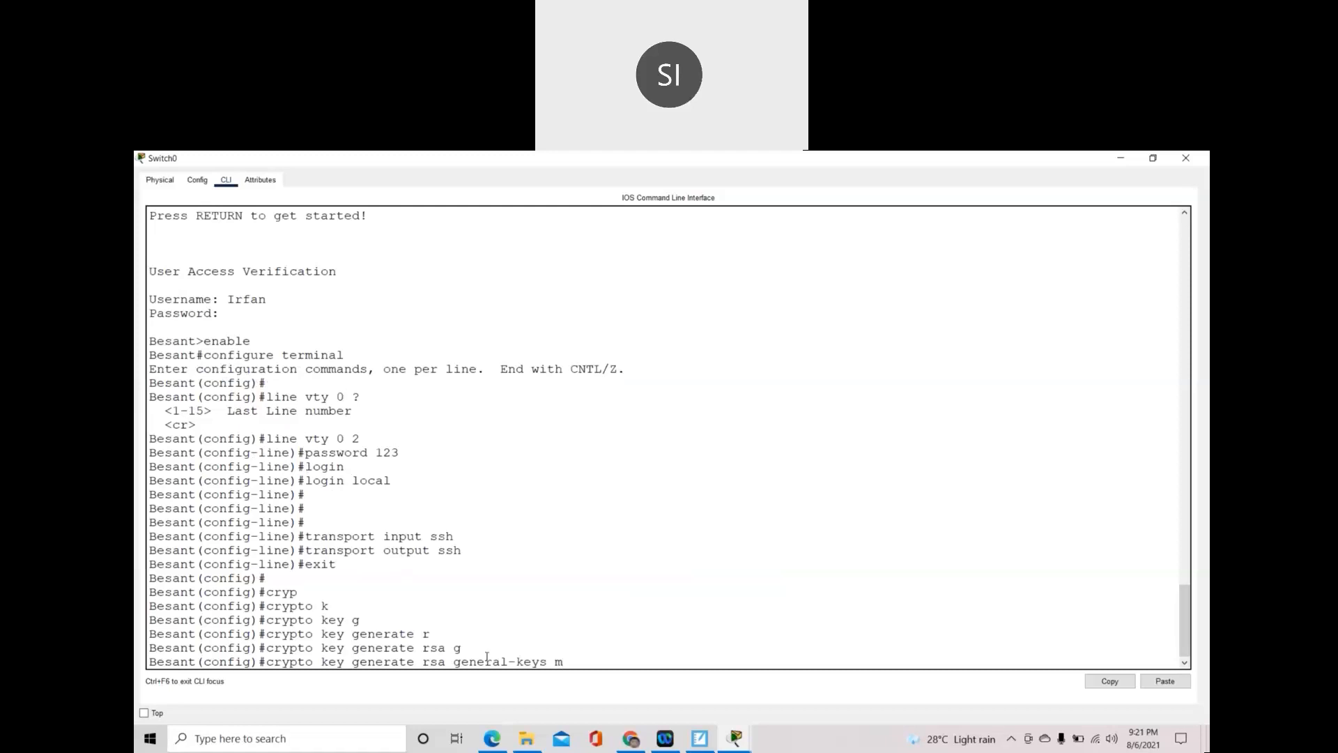
key(Tab)
text(?)
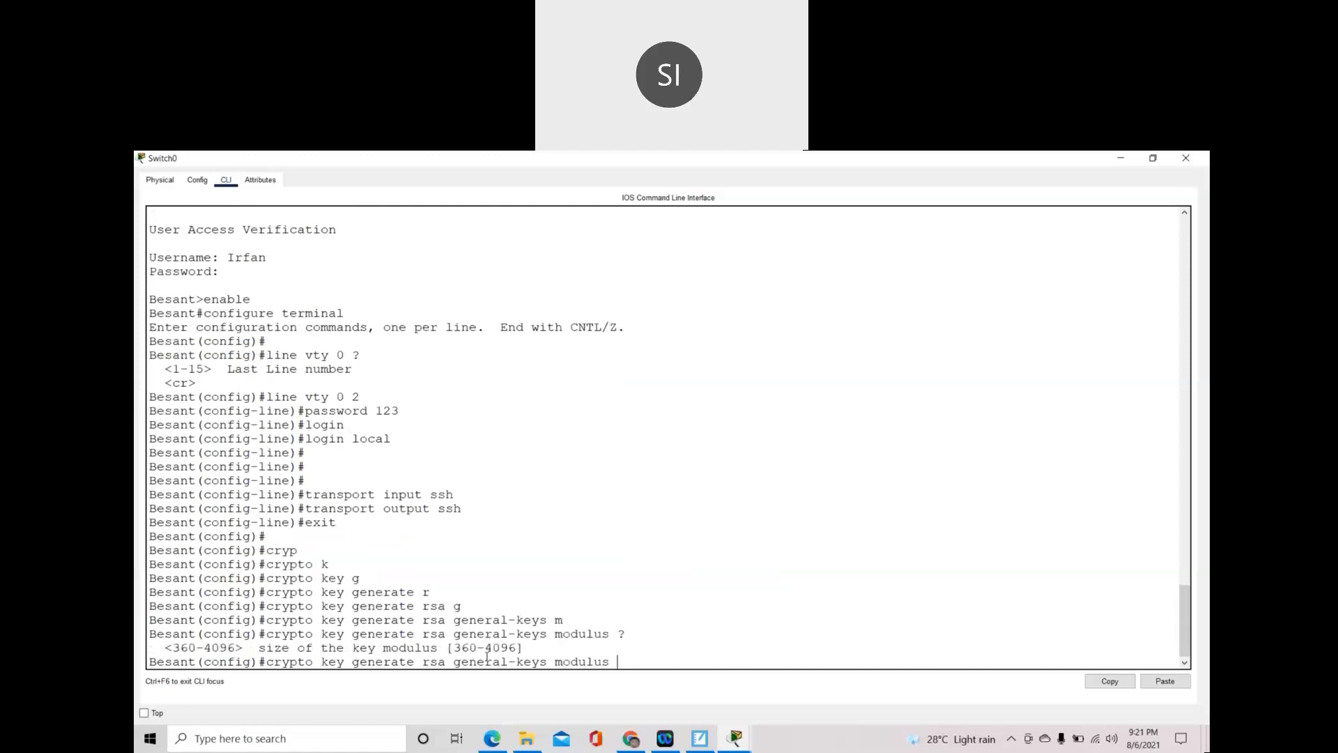
- Request a 512-bit key, note the domain-name error, then return to the lesson notes
drag(172, 648, 236, 646)
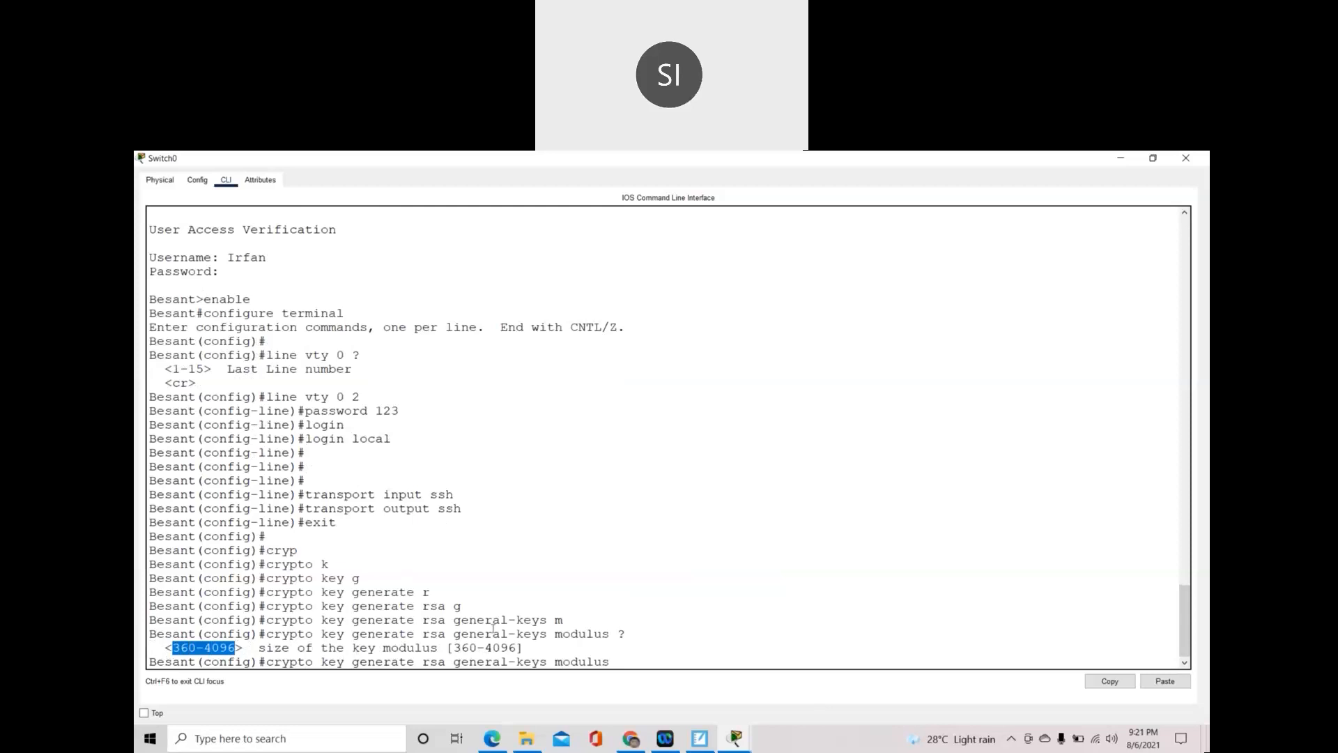
text(512)
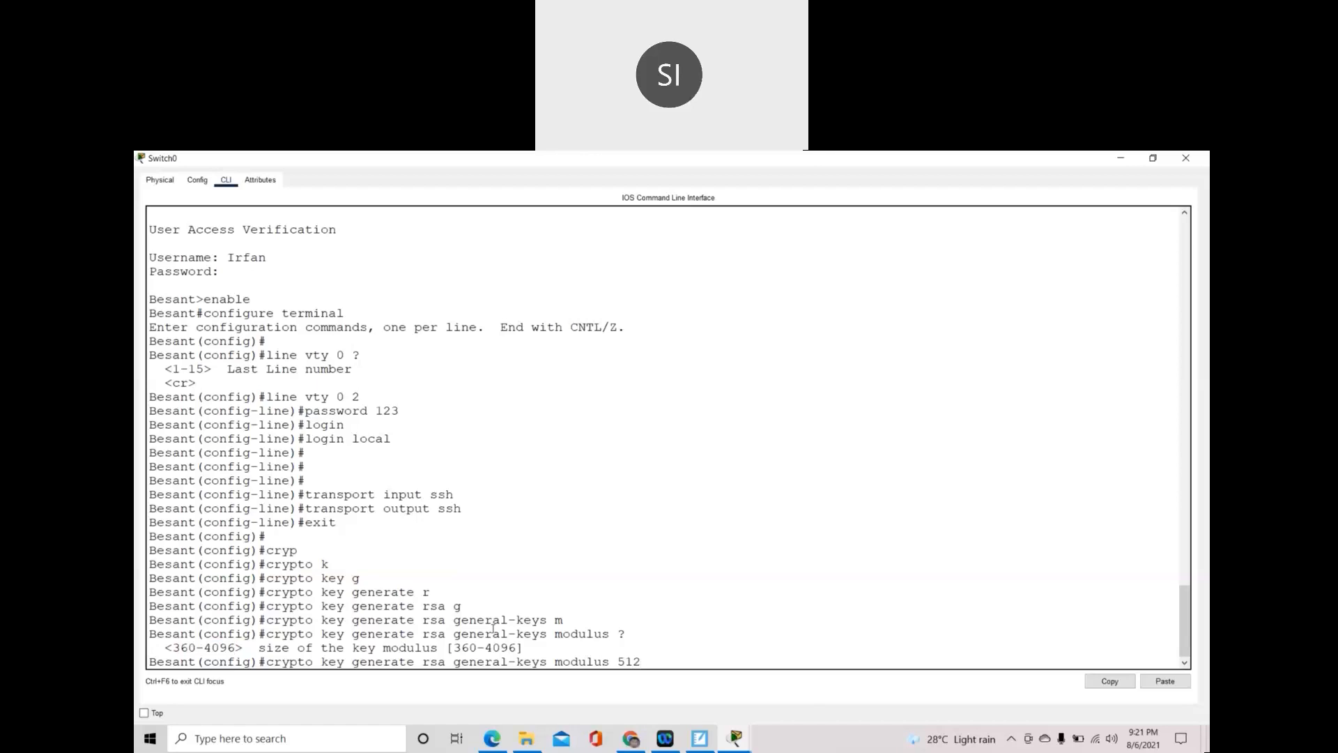
key(Return)
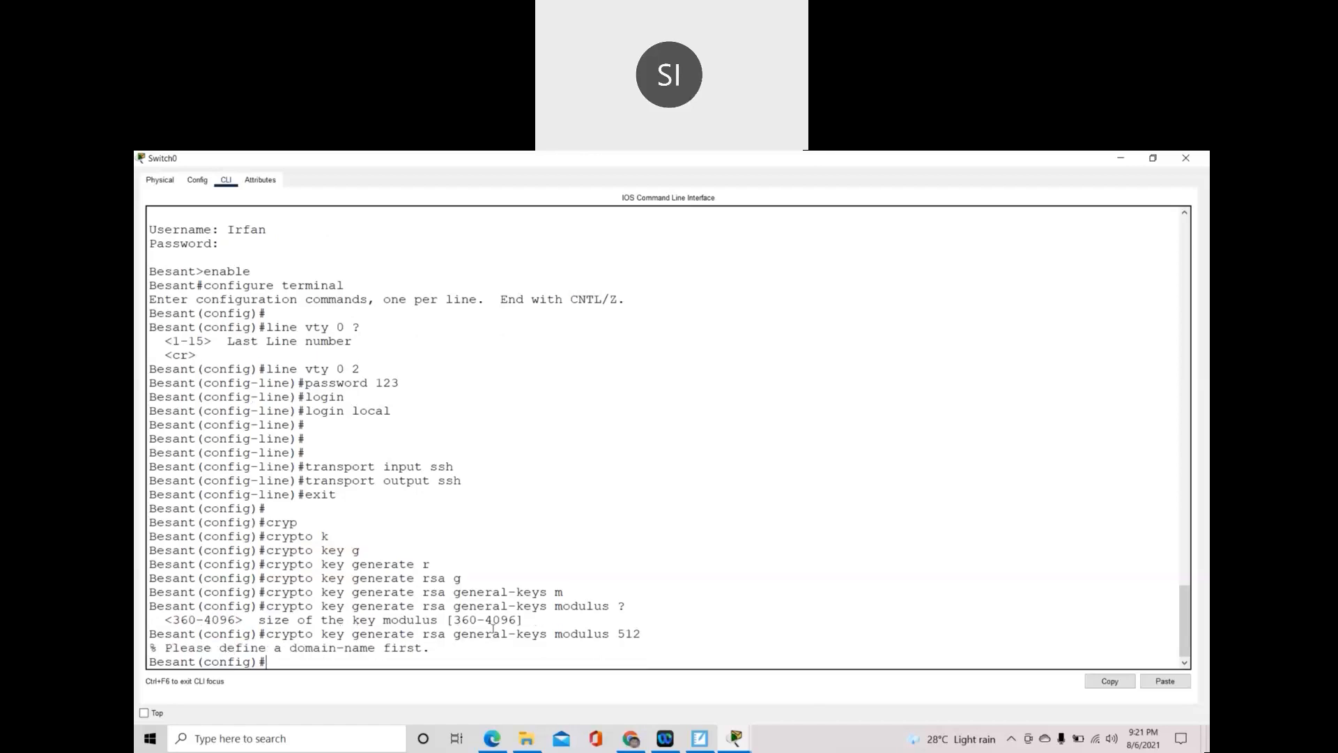
drag(173, 648, 433, 654)
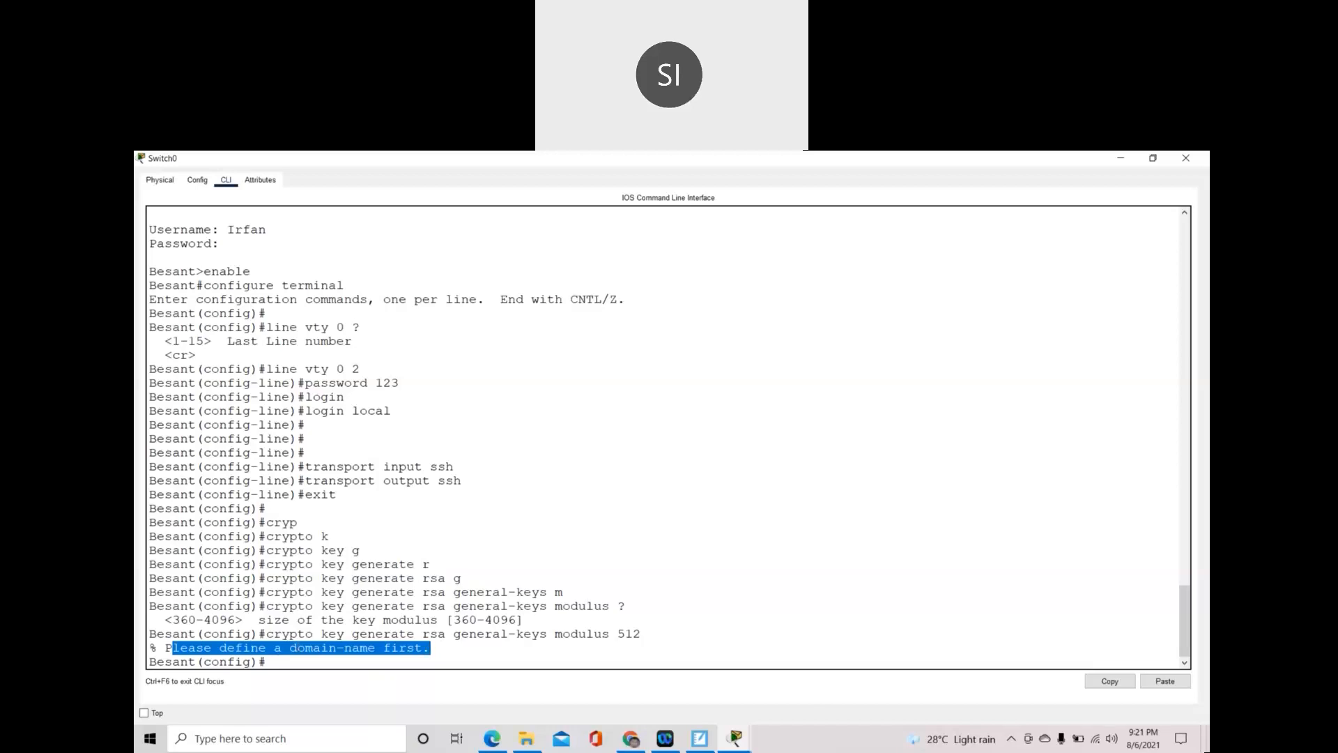
click(285, 655)
drag(282, 648, 423, 648)
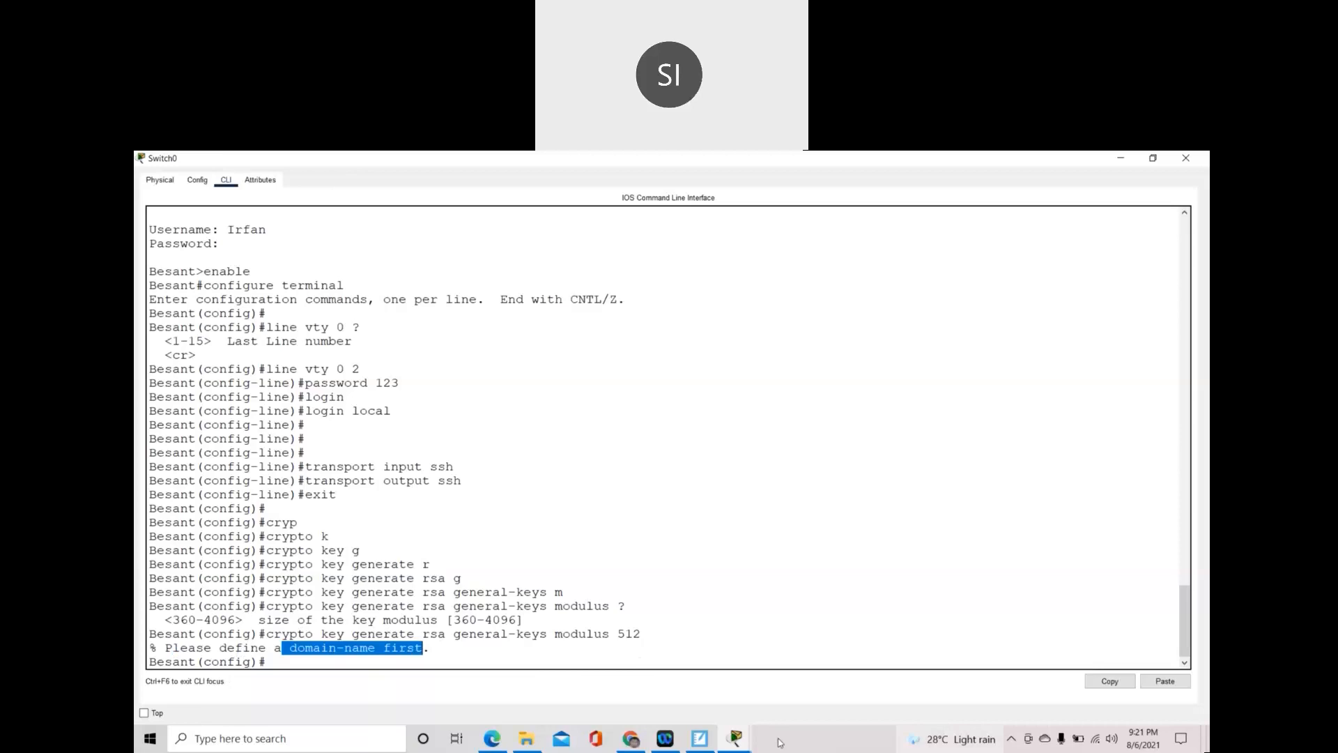
click(700, 738)
scroll(808, 596, down, 10)
- Review the hostname and domain-name notes, then return to the Switch0 console
scroll(808, 596, down, 5)
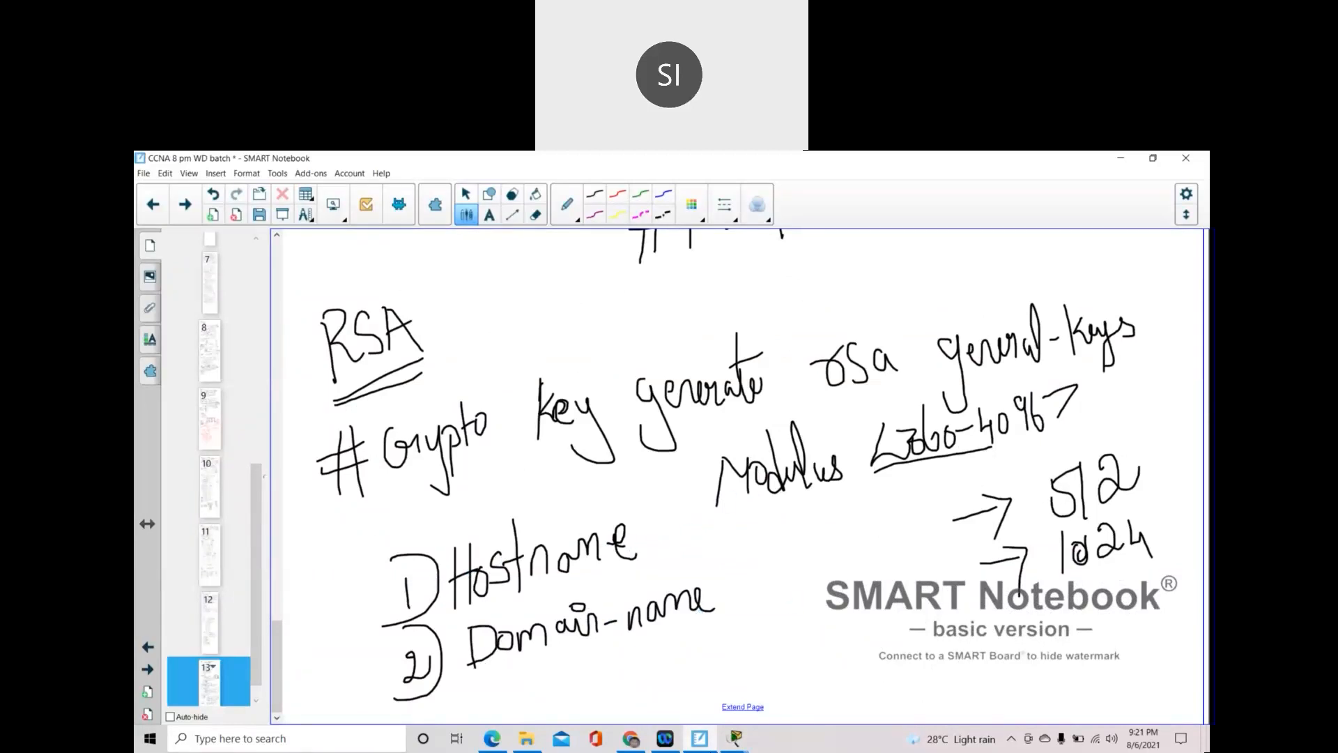
click(707, 743)
click(681, 632)
text(ip)
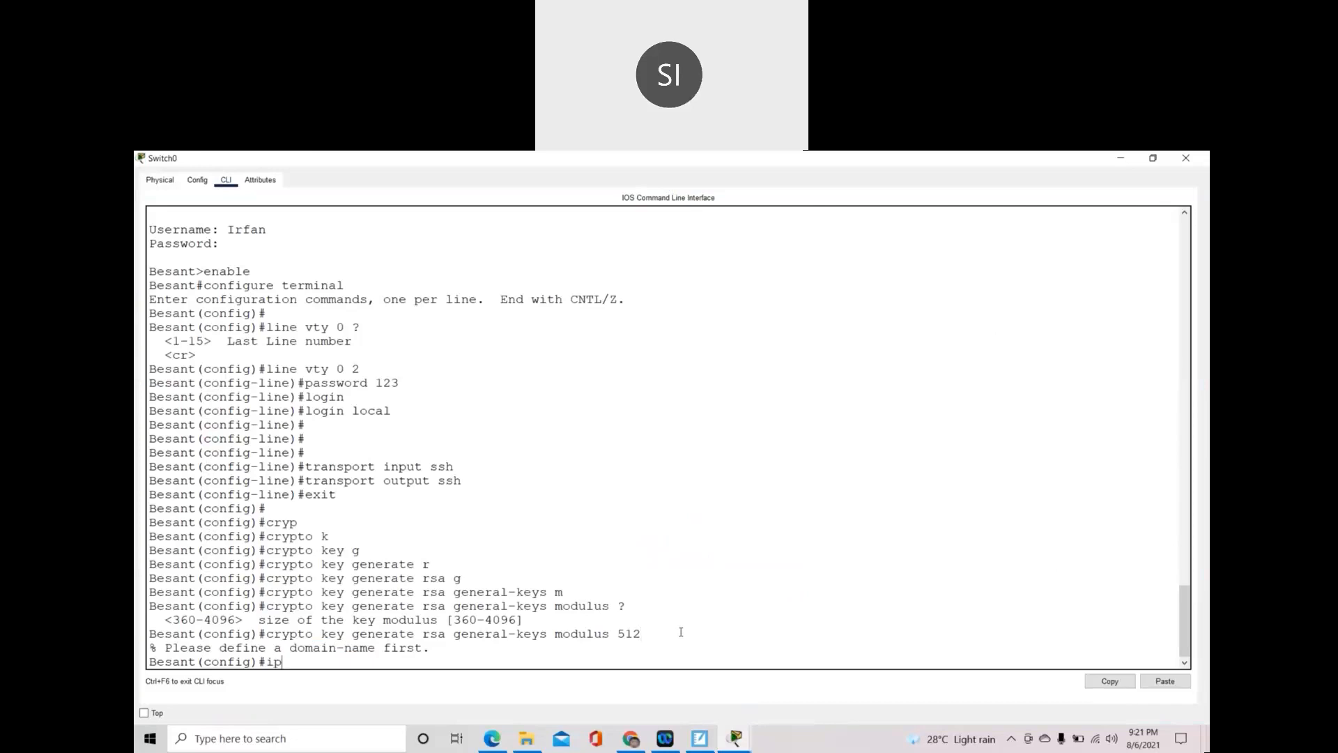
text( domain-name cisco.com)
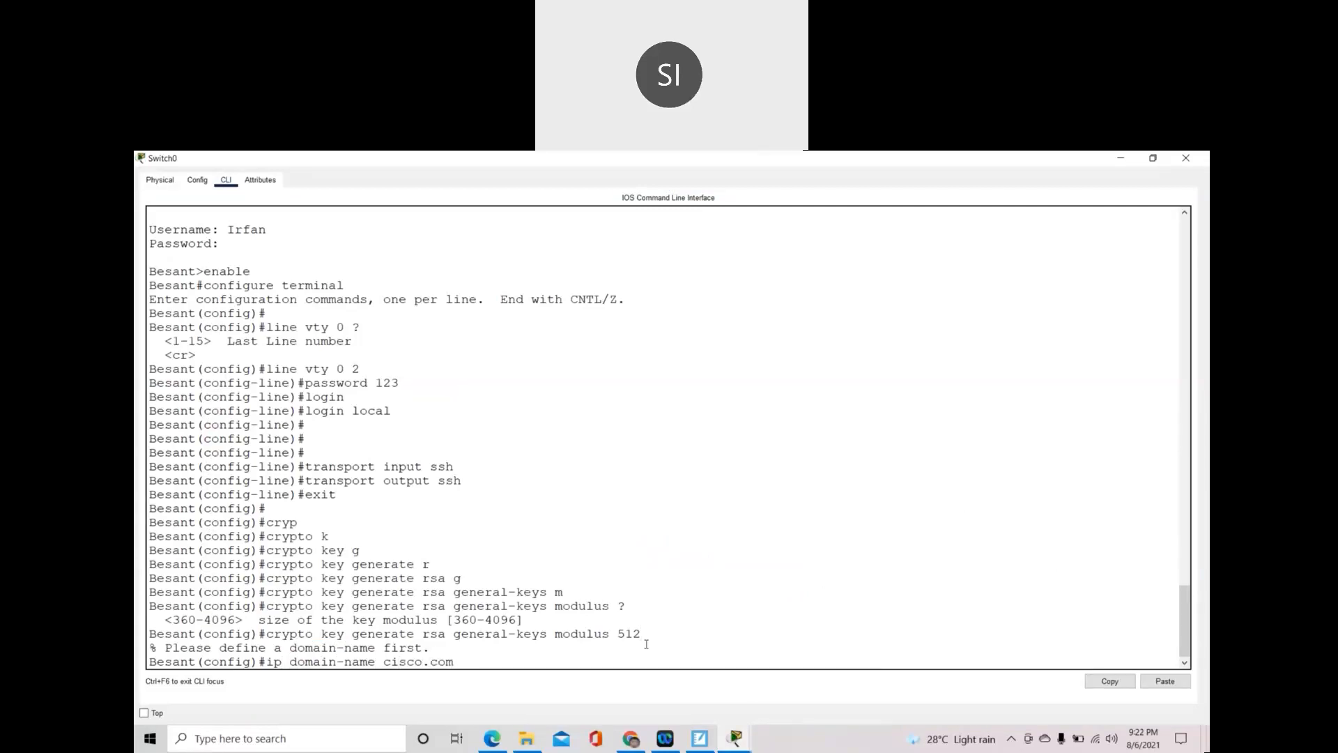
key(Return)
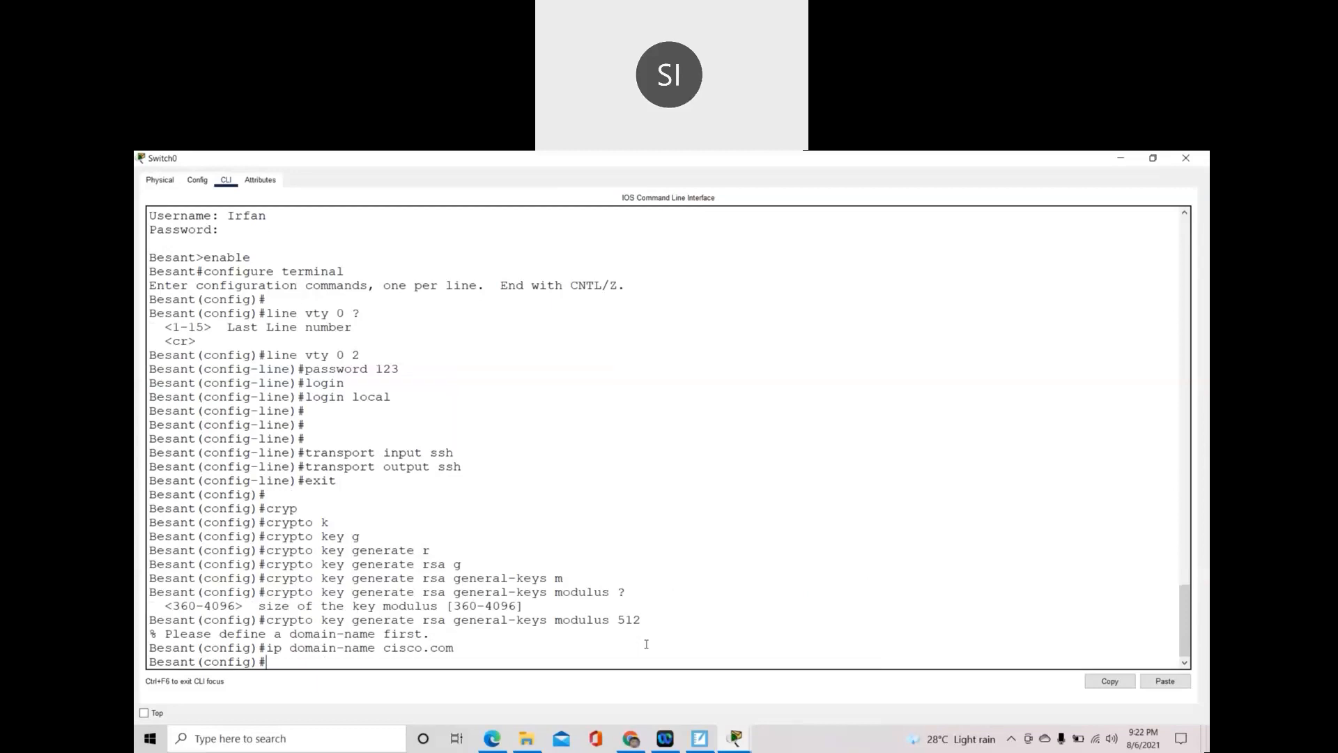
key(Up)
key(Up)
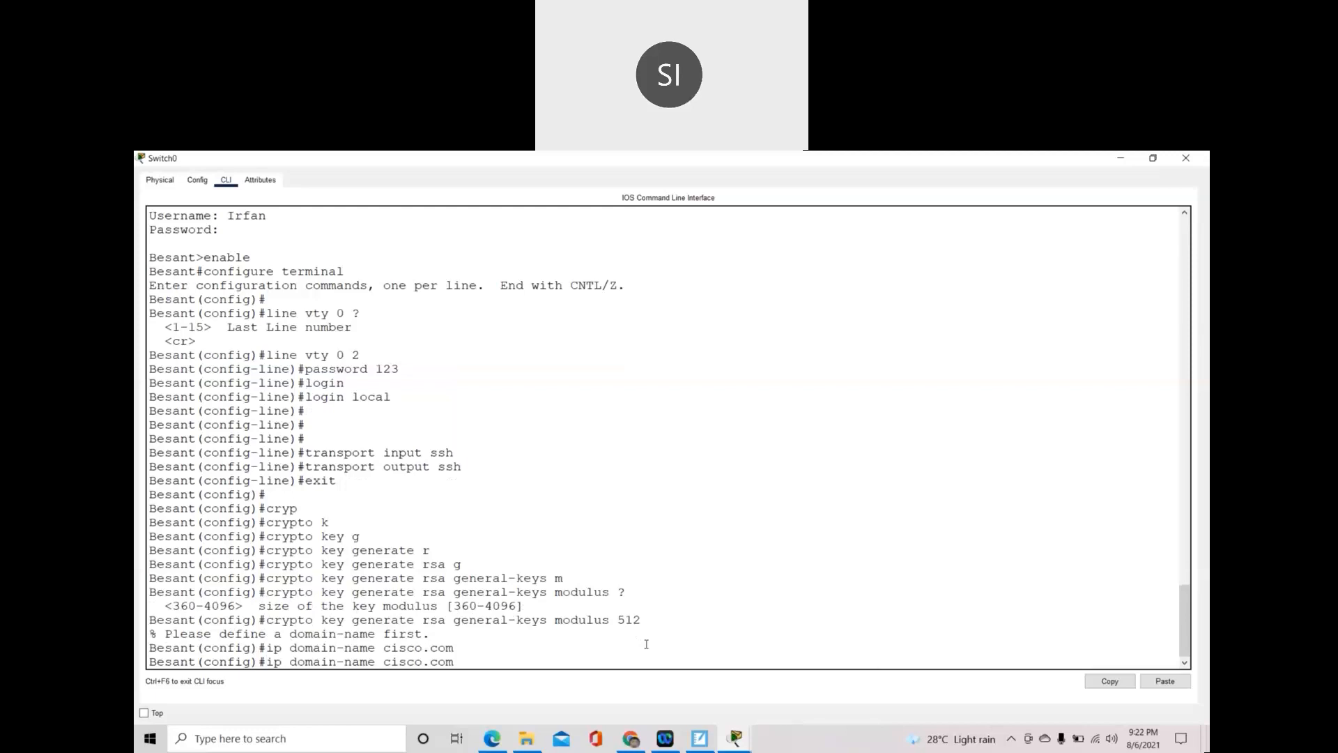
key(Return)
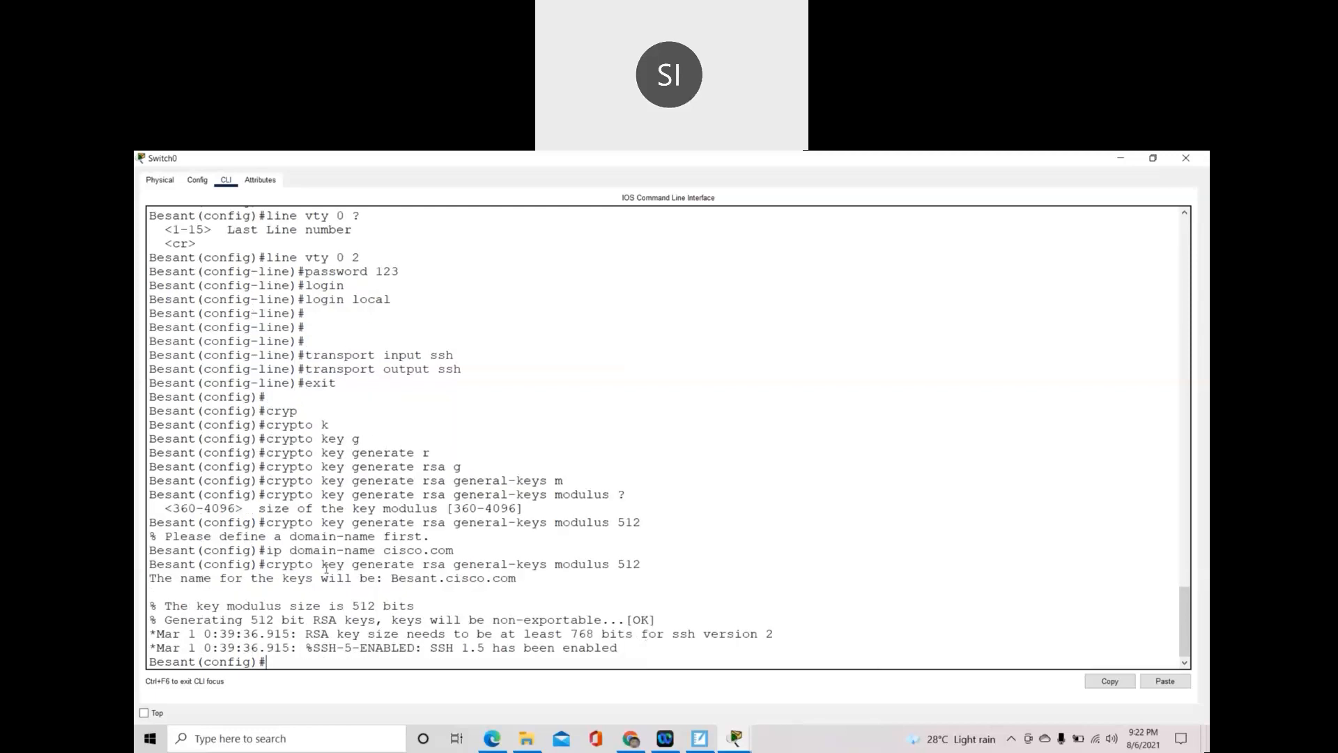
drag(267, 564, 640, 564)
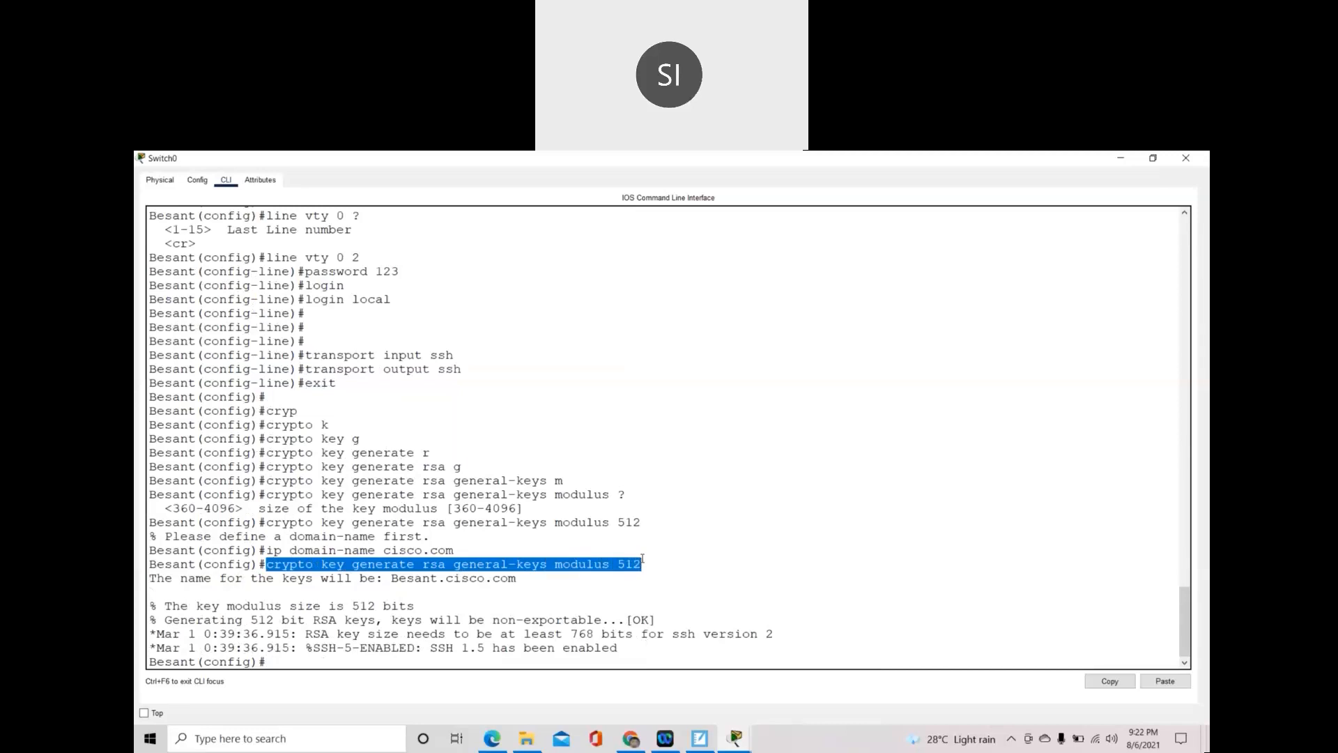
double_click(435, 648)
drag(505, 646, 626, 646)
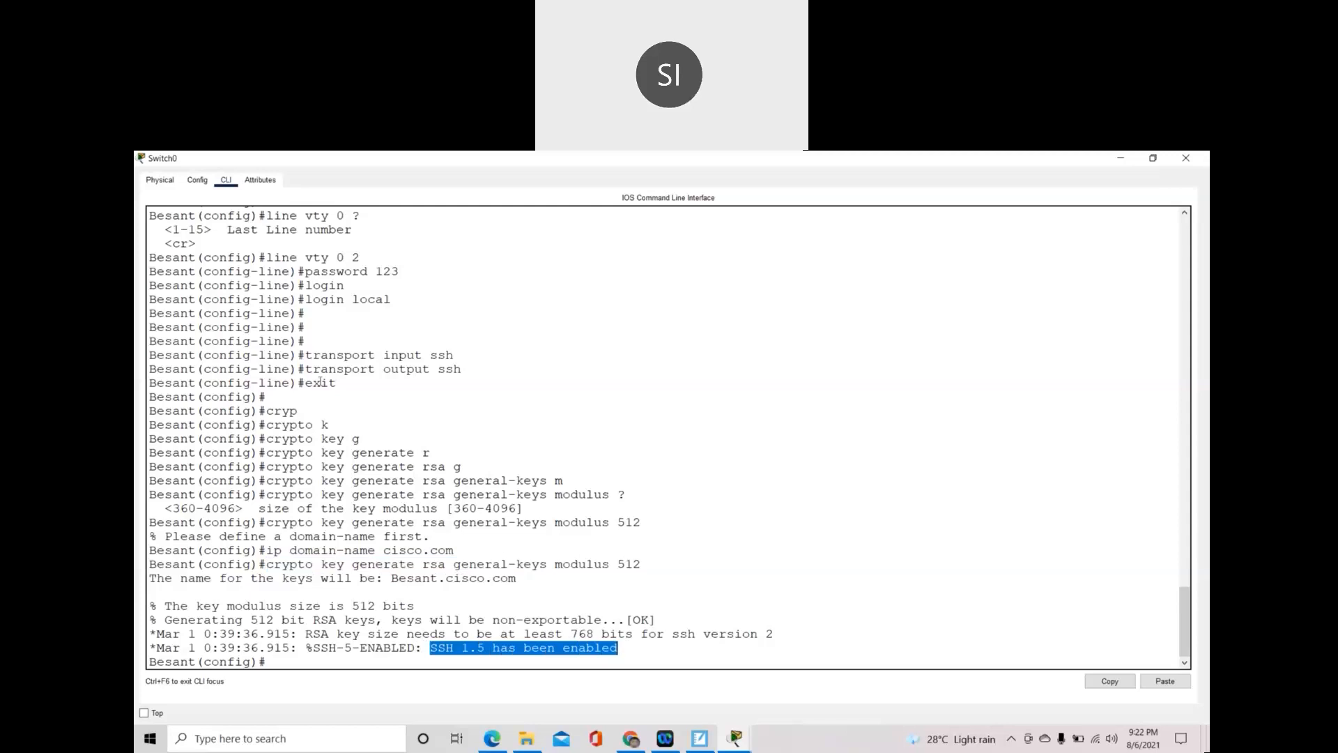
drag(313, 358, 457, 369)
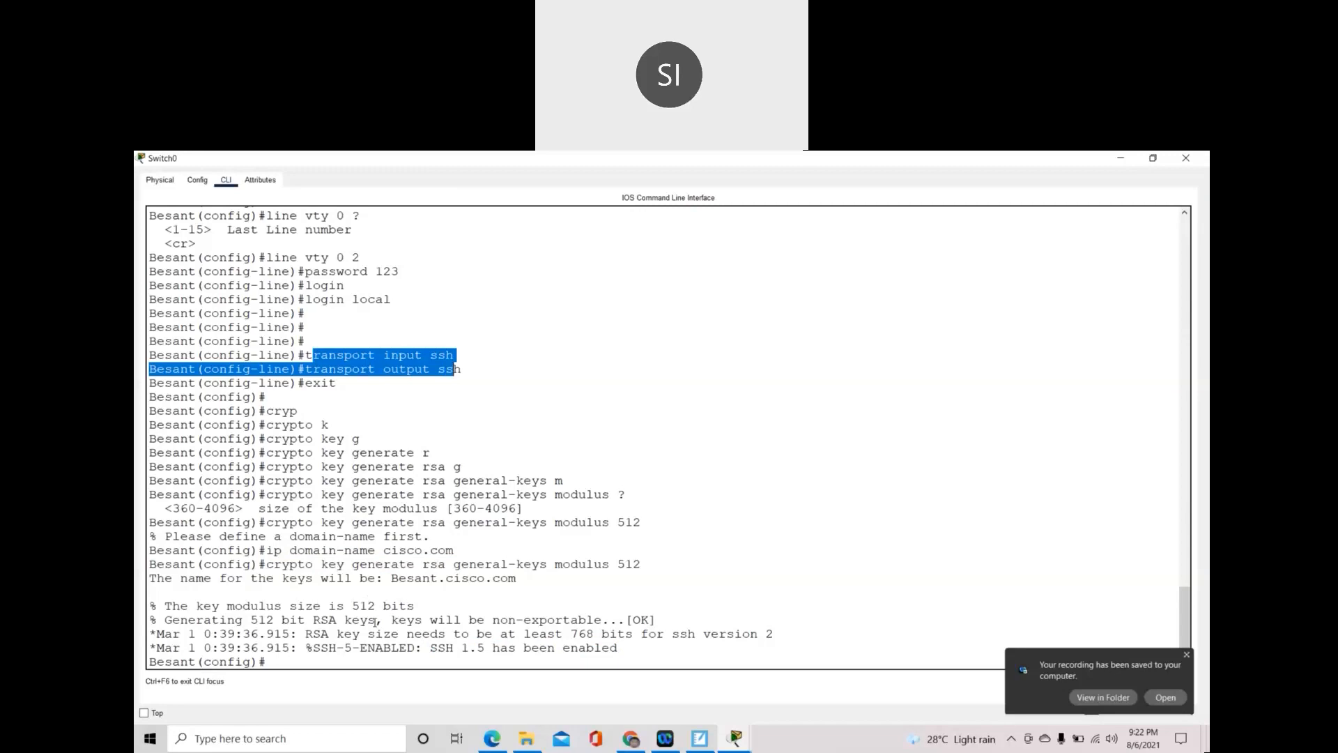
drag(634, 636, 391, 632)
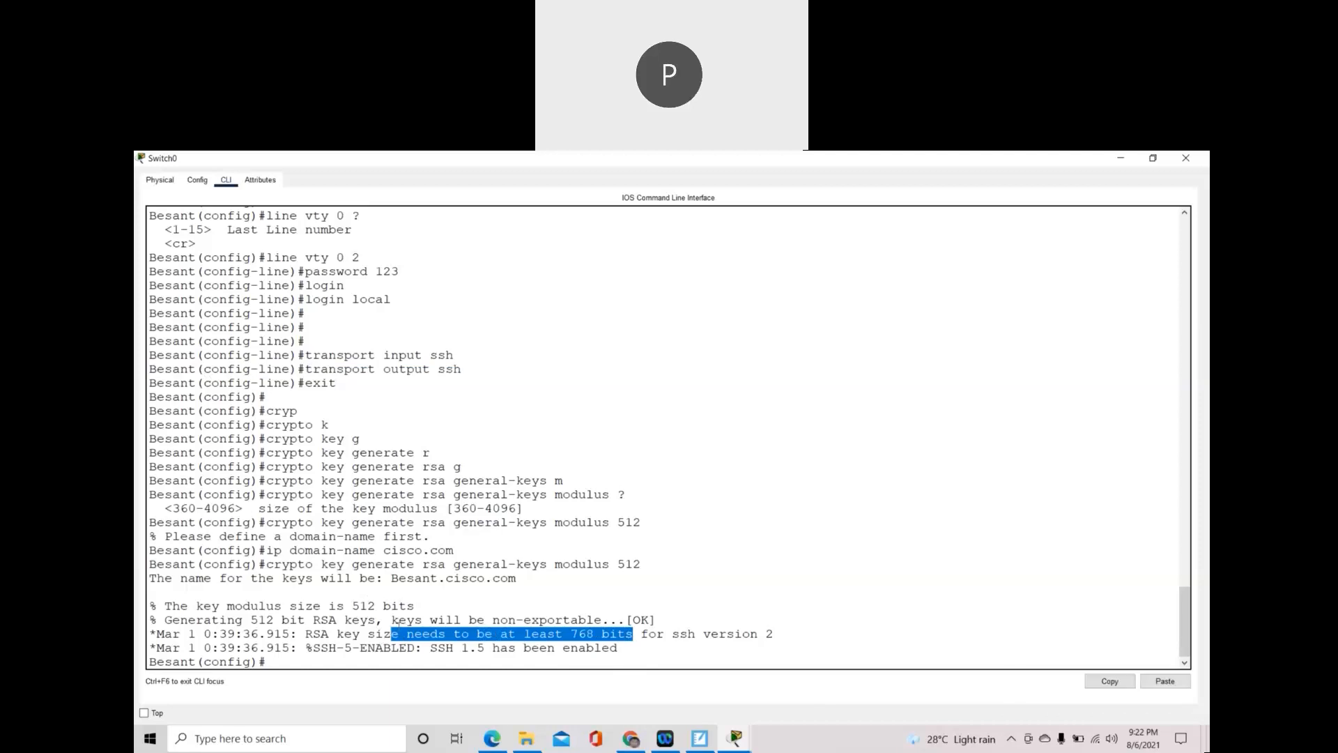
- Check off Hostname, username and password, console access and Remote access in the notes
click(709, 737)
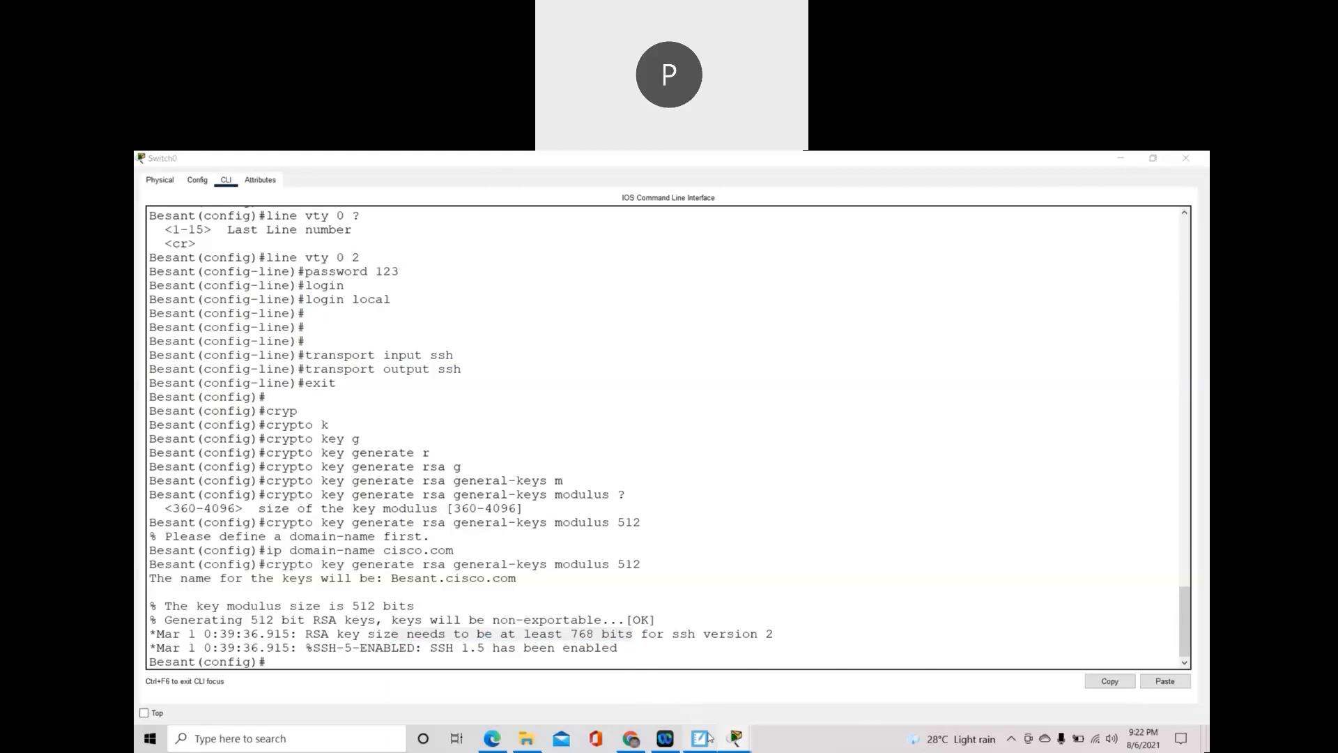
scroll(584, 520, up, 15)
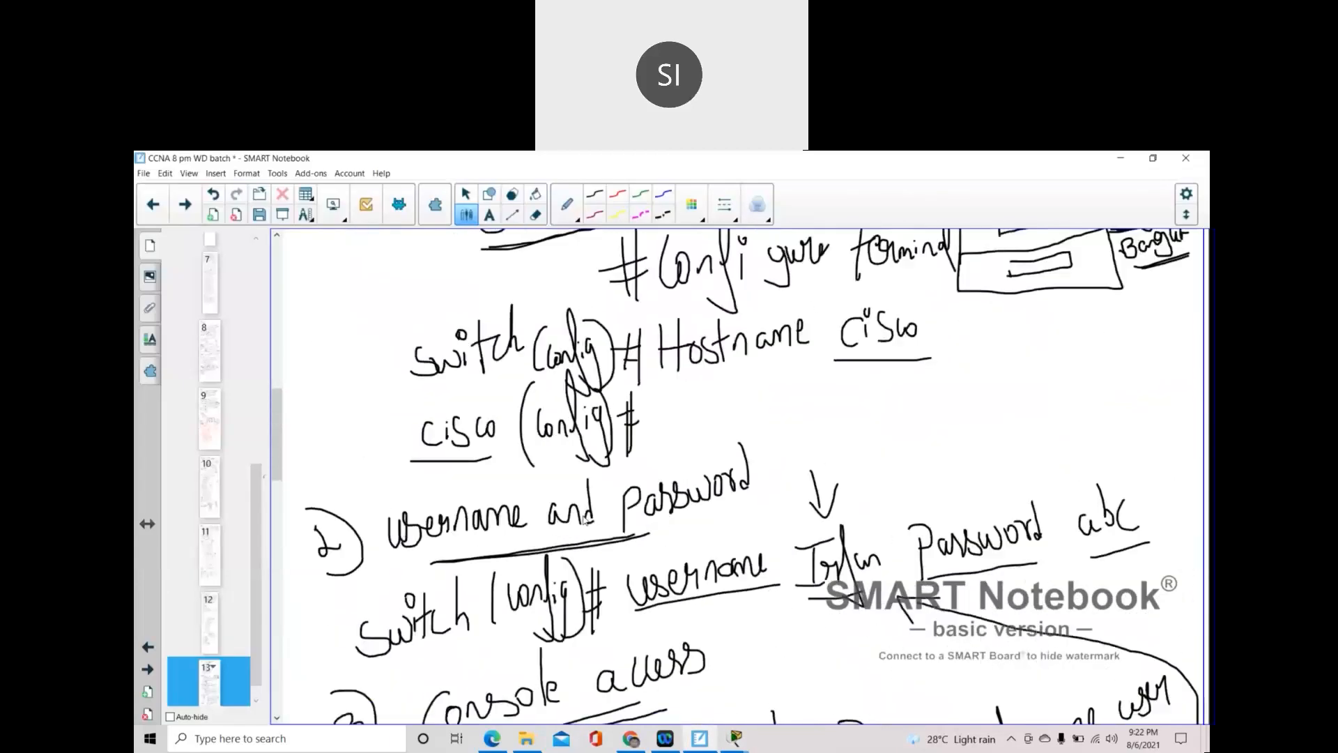
scroll(585, 519, up, 10)
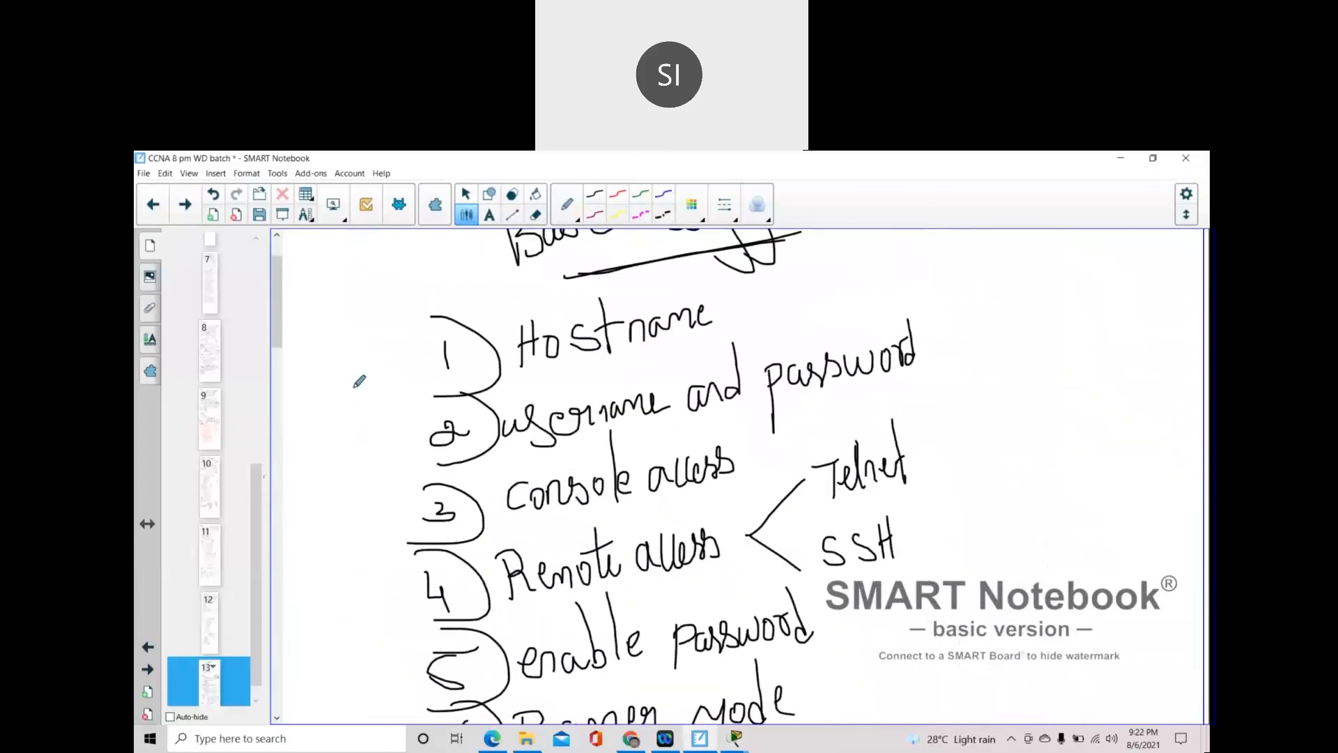
drag(353, 384, 412, 341)
drag(350, 439, 419, 386)
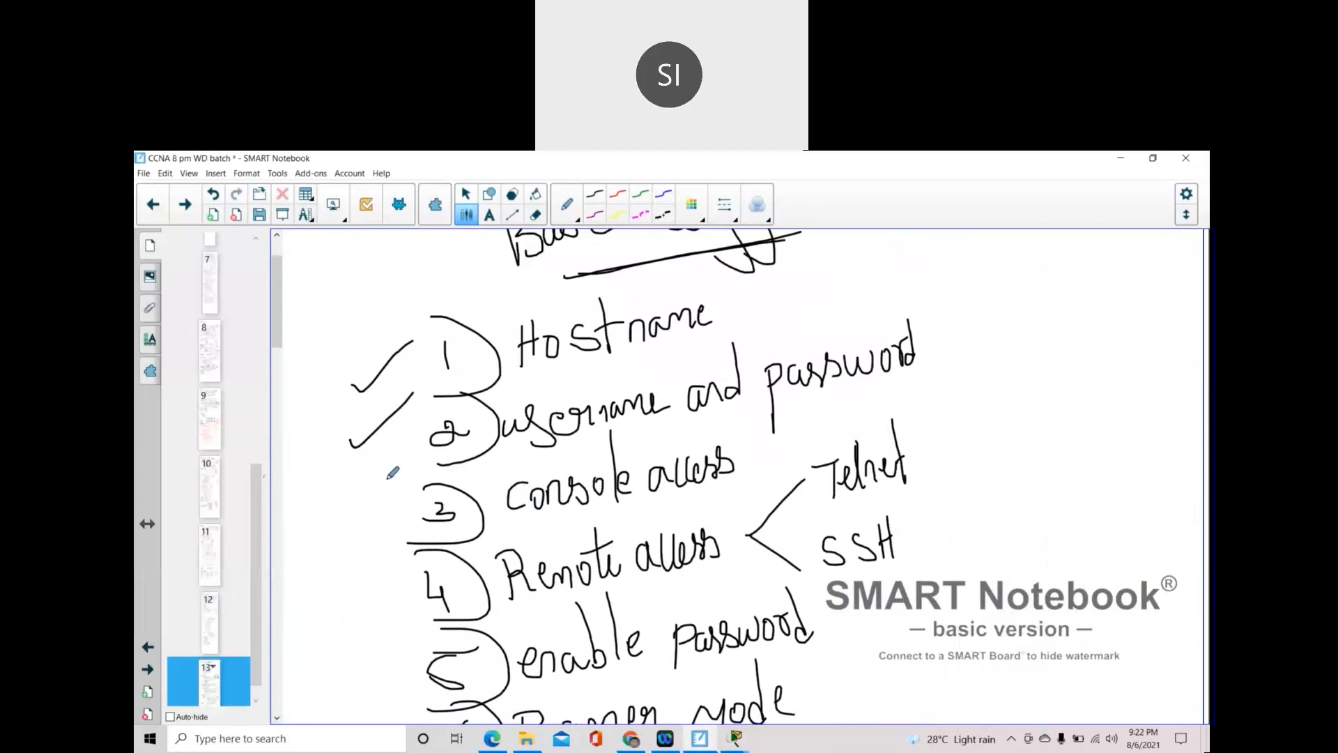
drag(357, 519, 464, 455)
drag(361, 597, 425, 568)
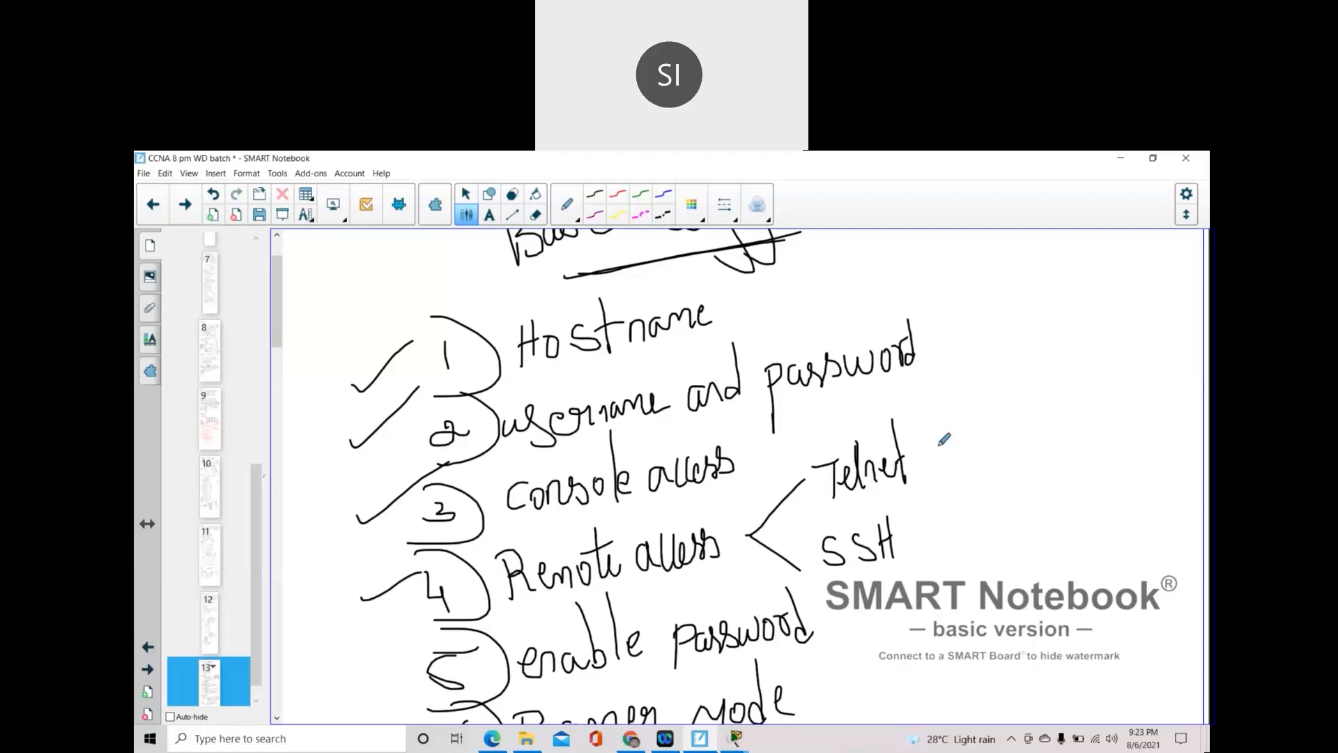
- Scroll down to the RSA notes, staying in SMART Notebook instead of Packet Tracer
scroll(852, 516, down, 3)
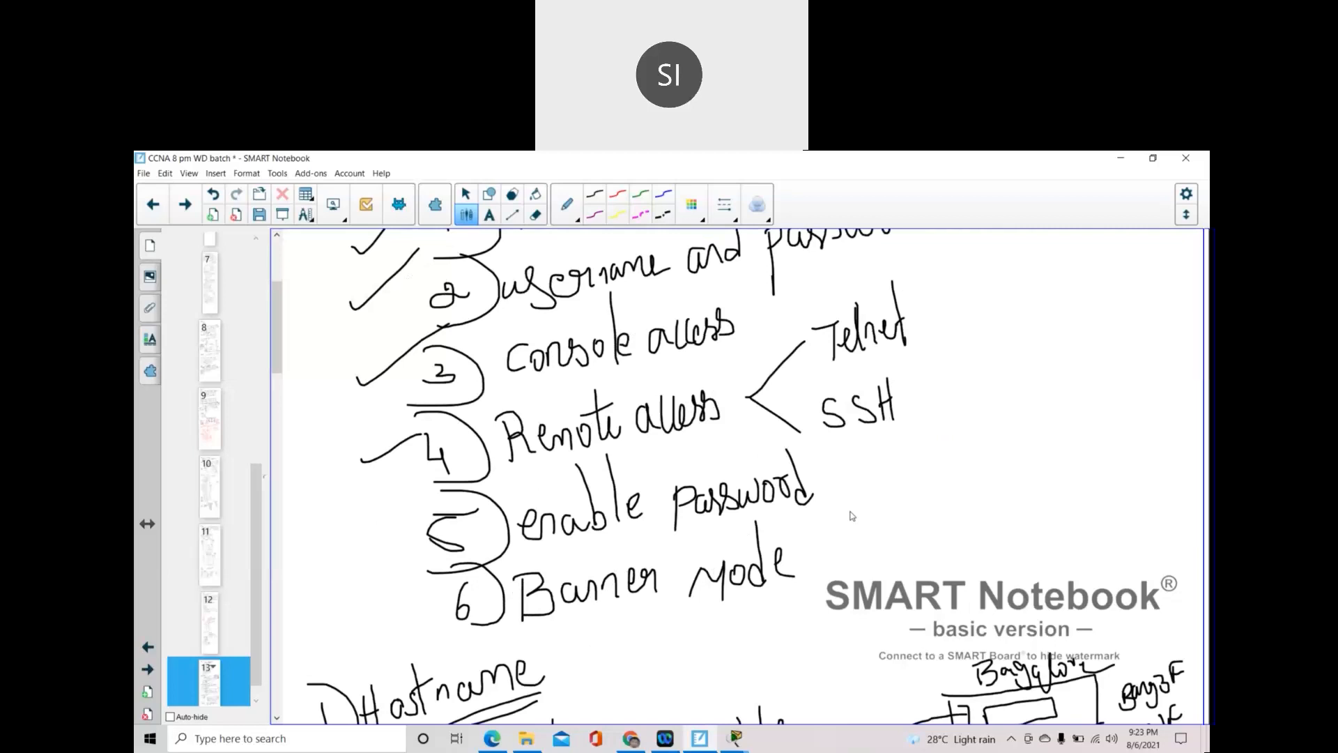
click(736, 739)
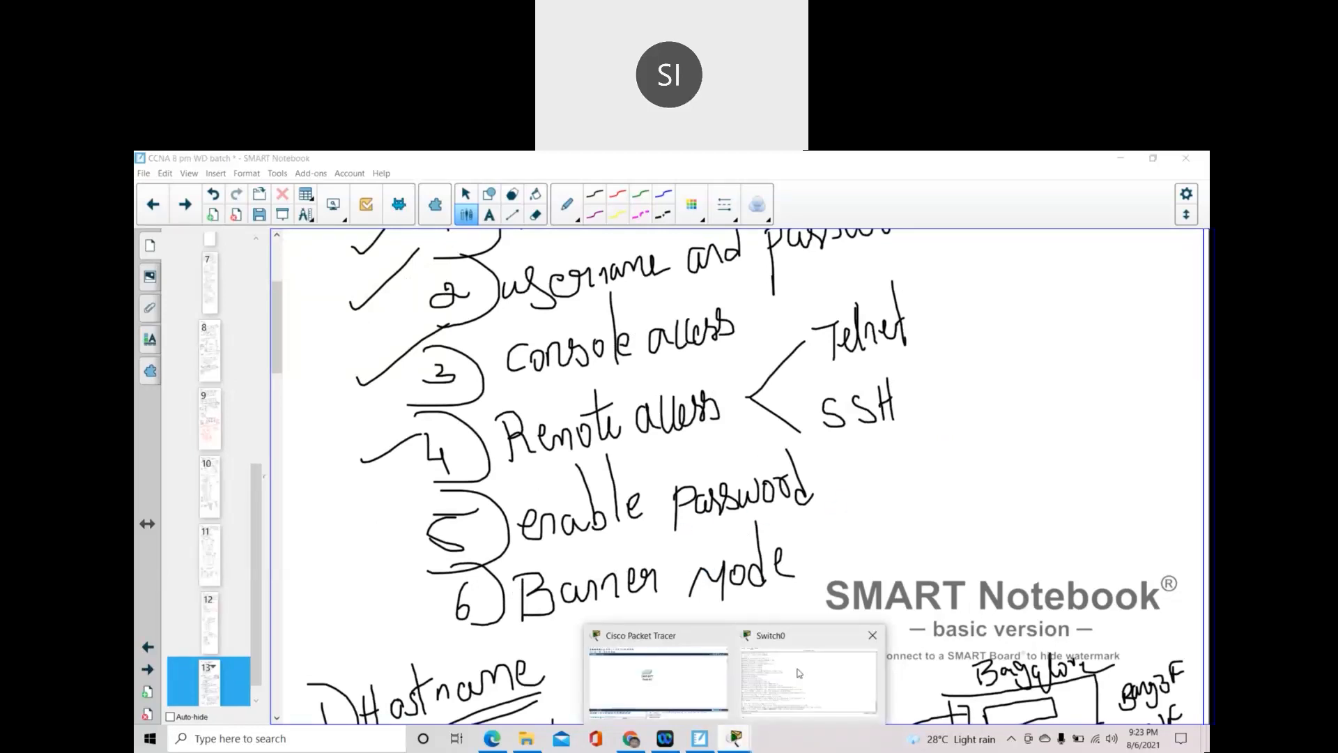
click(597, 586)
scroll(597, 586, down, 12)
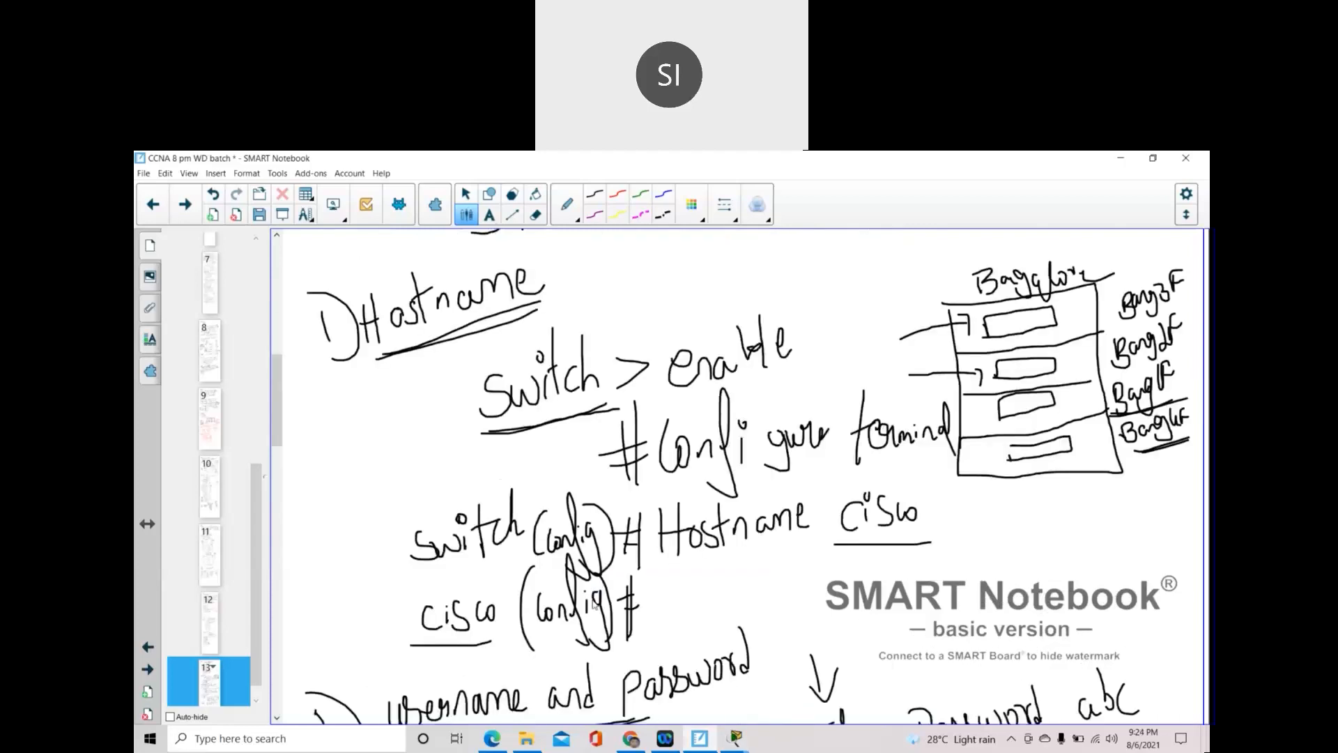
scroll(598, 586, down, 15)
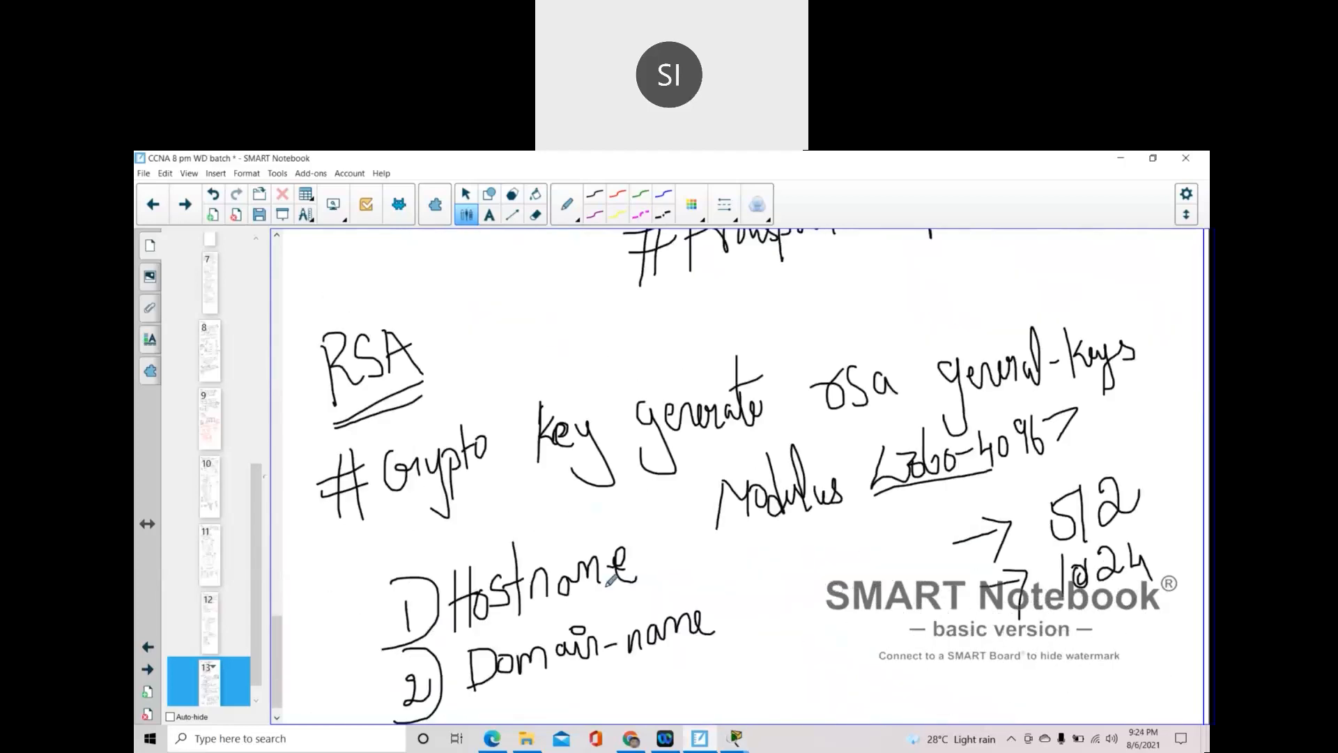
- Extend the page and write a double-underlined '5) enable Password:' heading
click(739, 708)
click(739, 708)
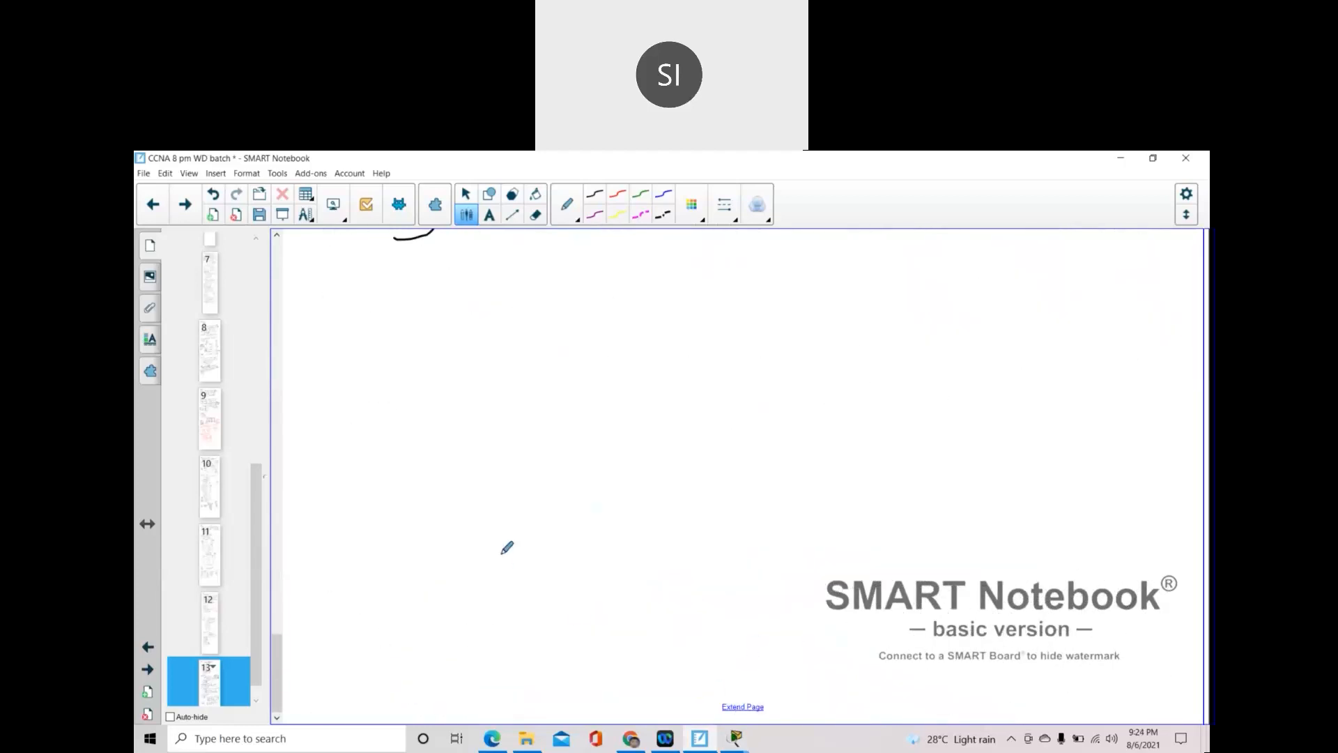
mouse_move(329, 314)
mouse_down()
mouse_move(346, 332)
mouse_move(329, 341)
mouse_up()
mouse_move(323, 284)
mouse_down()
mouse_move(367, 307)
mouse_move(342, 355)
mouse_move(422, 322)
mouse_up()
mouse_move(426, 273)
mouse_down()
mouse_move(438, 319)
mouse_move(452, 322)
mouse_move(469, 292)
mouse_move(536, 323)
mouse_move(555, 265)
mouse_up()
mouse_move(560, 270)
mouse_down()
mouse_move(597, 278)
mouse_move(674, 244)
mouse_up()
click(678, 268)
click(682, 276)
mouse_move(634, 305)
mouse_down()
mouse_move(394, 358)
mouse_move(595, 321)
mouse_up()
drag(439, 406, 517, 397)
- Write '#enable password' with an example value beneath the heading
drag(453, 422, 519, 411)
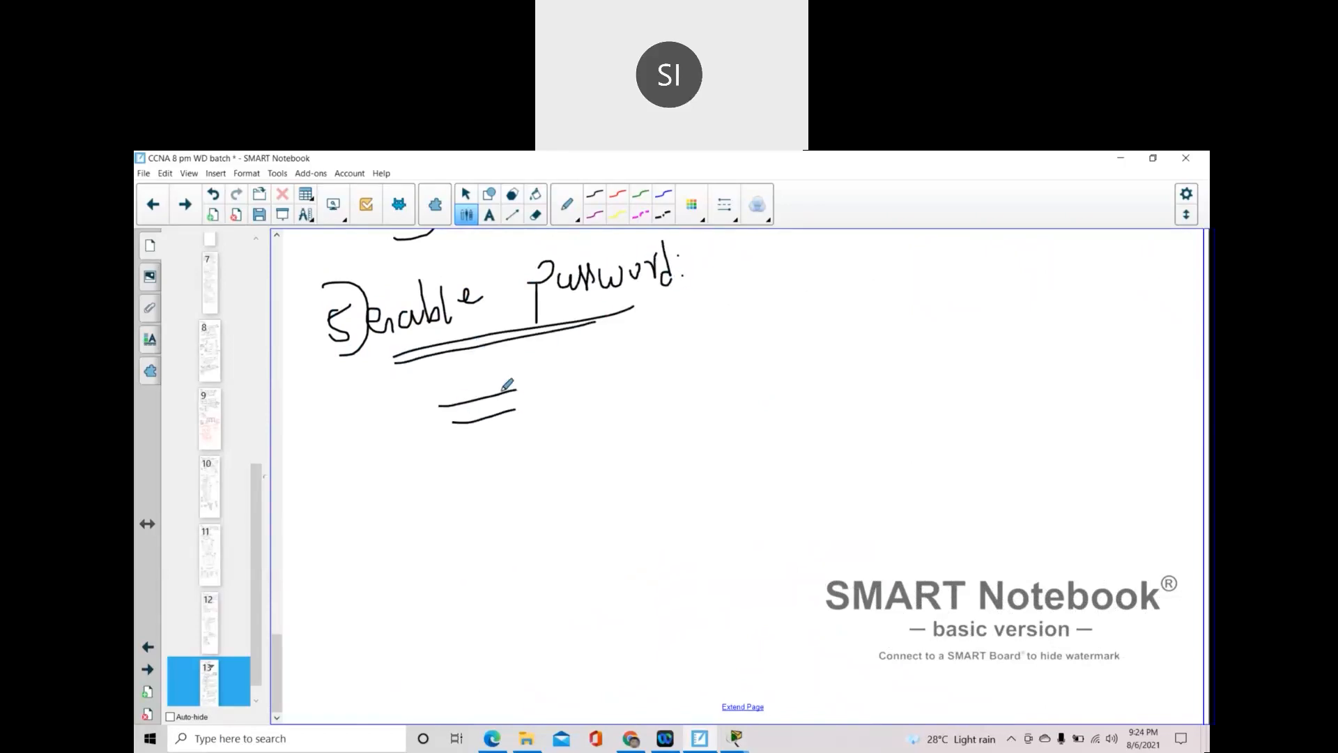
mouse_move(486, 349)
mouse_down()
mouse_move(487, 442)
mouse_move(600, 389)
mouse_move(595, 407)
mouse_move(609, 398)
mouse_up()
mouse_move(622, 340)
mouse_down()
mouse_move(640, 394)
mouse_move(673, 421)
mouse_up()
mouse_move(685, 363)
mouse_down()
mouse_move(718, 388)
mouse_move(781, 350)
mouse_move(795, 376)
mouse_move(797, 363)
mouse_move(858, 373)
mouse_up()
mouse_move(870, 343)
mouse_down()
mouse_move(868, 380)
mouse_move(910, 377)
mouse_up()
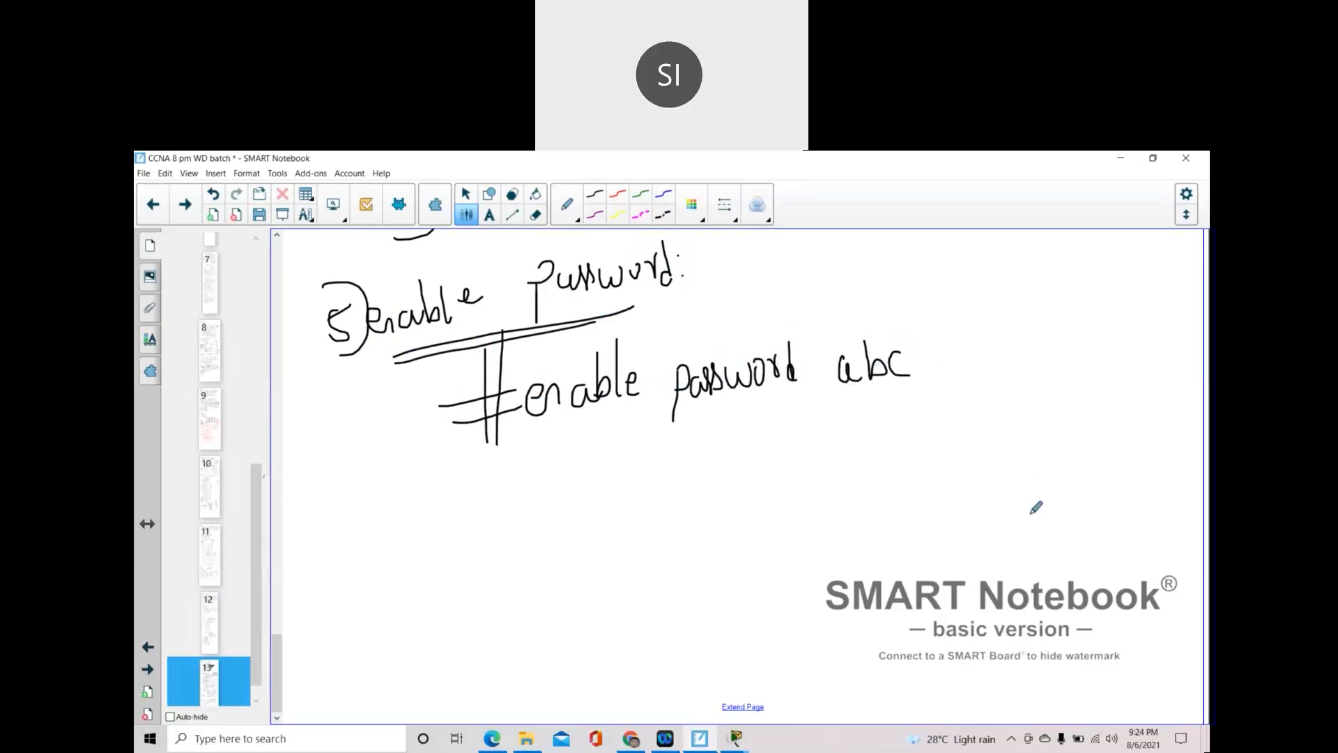
- Set a plain enable password on Switch0 from global configuration mode
mouse_move(735, 725)
click(786, 688)
click(739, 574)
key(Return)
key(Return)
key(Return)
key(Return)
text(enable pass)
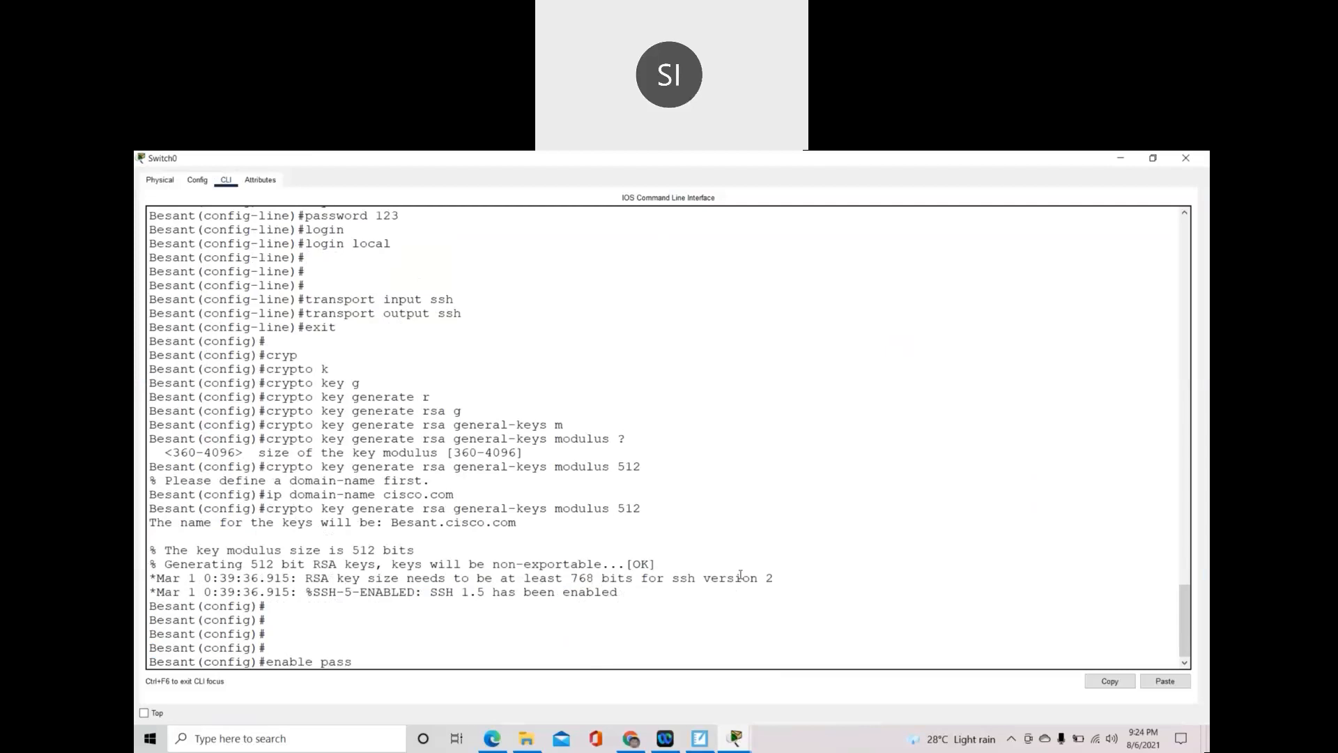
key(BackSpace)
key(BackSpace)
key(BackSpace)
key(BackSpace)
key(BackSpace)
key(BackSpace)
key(BackSpace)
key(BackSpace)
key(BackSpace)
key(BackSpace)
key(BackSpace)
scroll(556, 494, up, 9)
drag(197, 473, 252, 473)
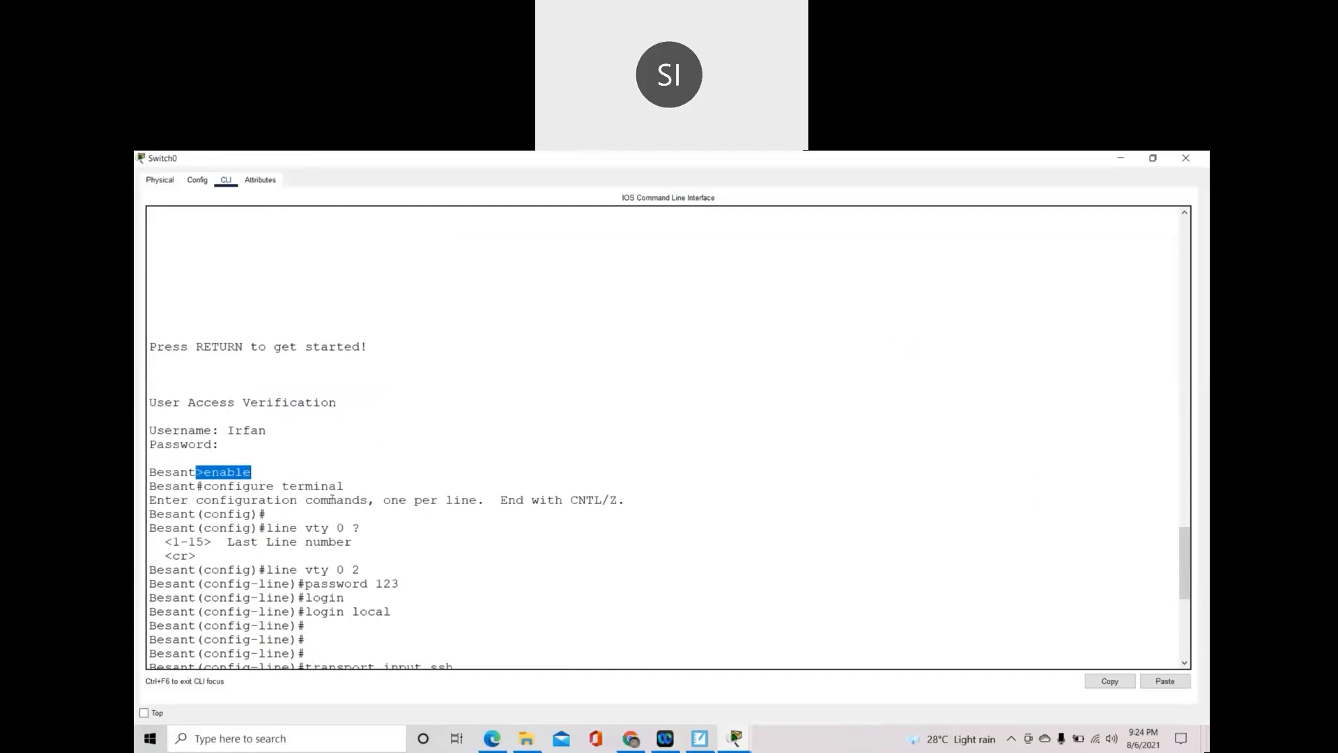
scroll(386, 486, down, 9)
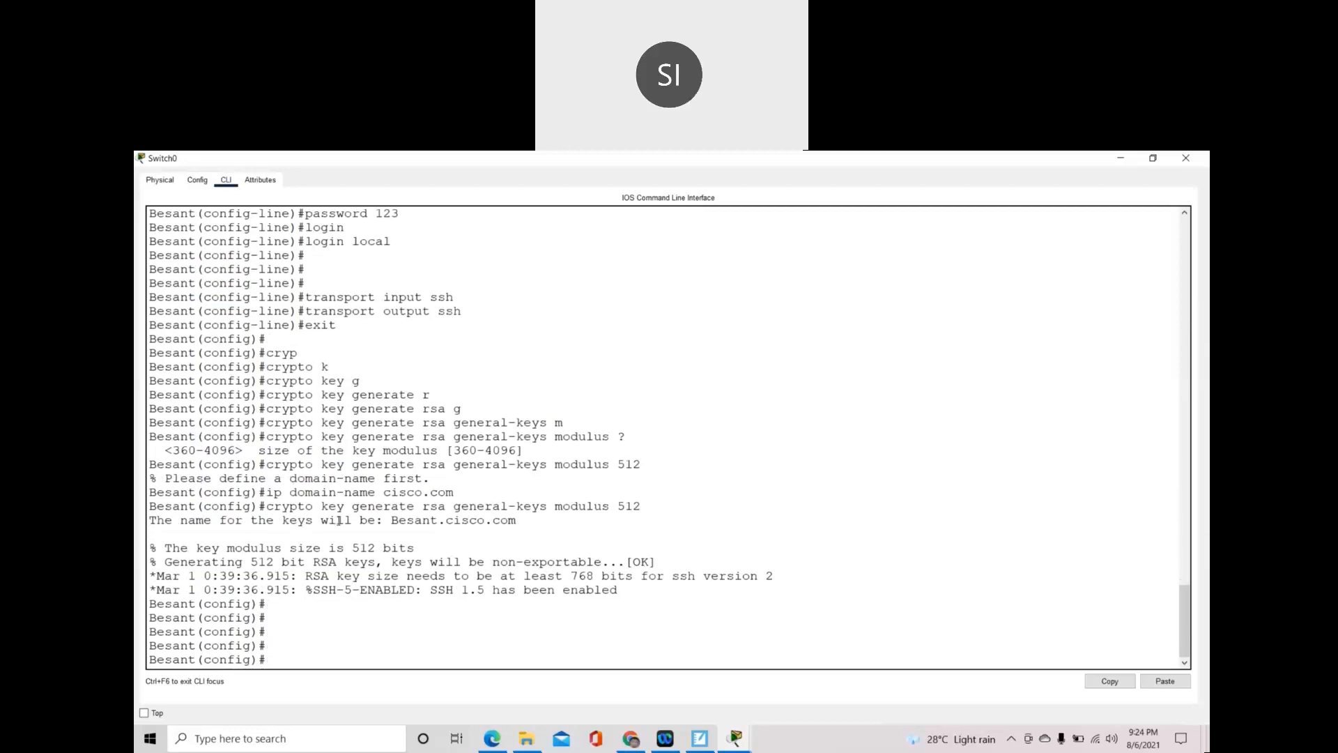
text(enable password abc)
key(Return)
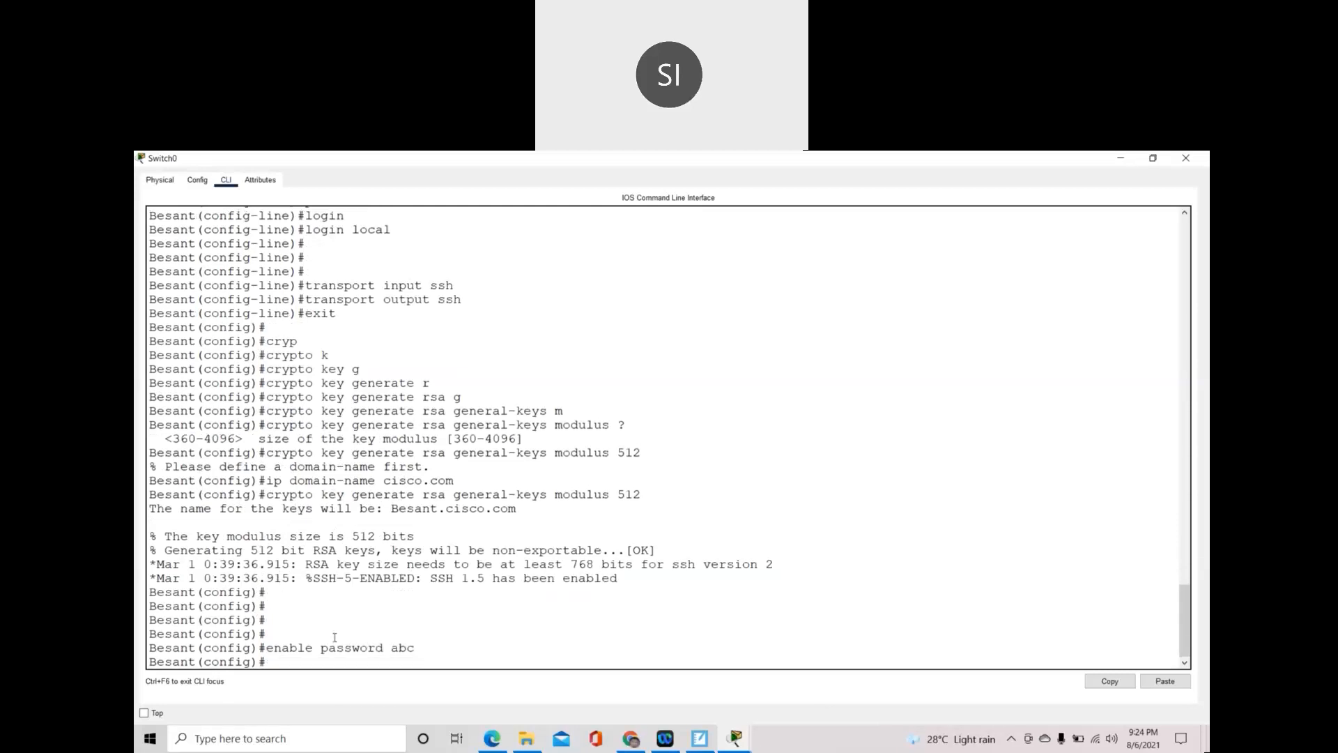
- Exit configuration mode and the console session, then log back in with the local username and password
text(exit)
key(Return)
text(exi)
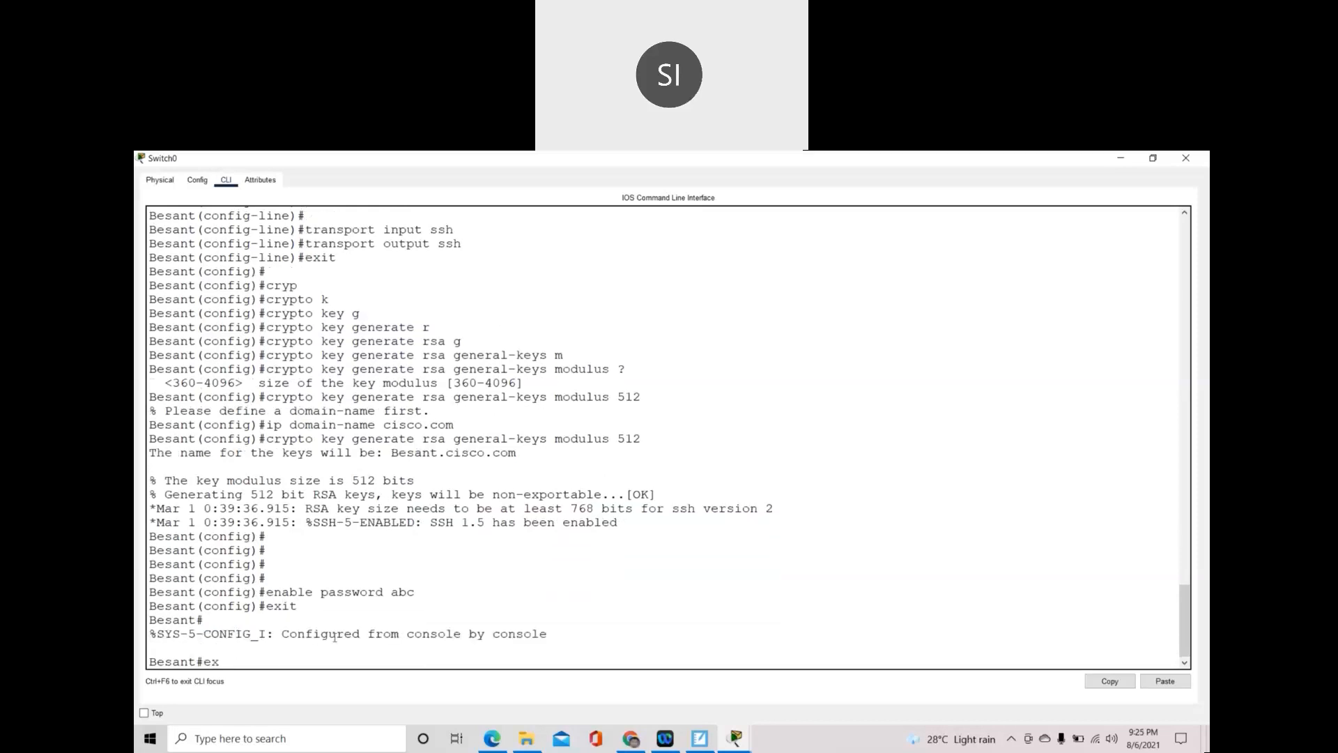
text(t)
key(Return)
key(Return)
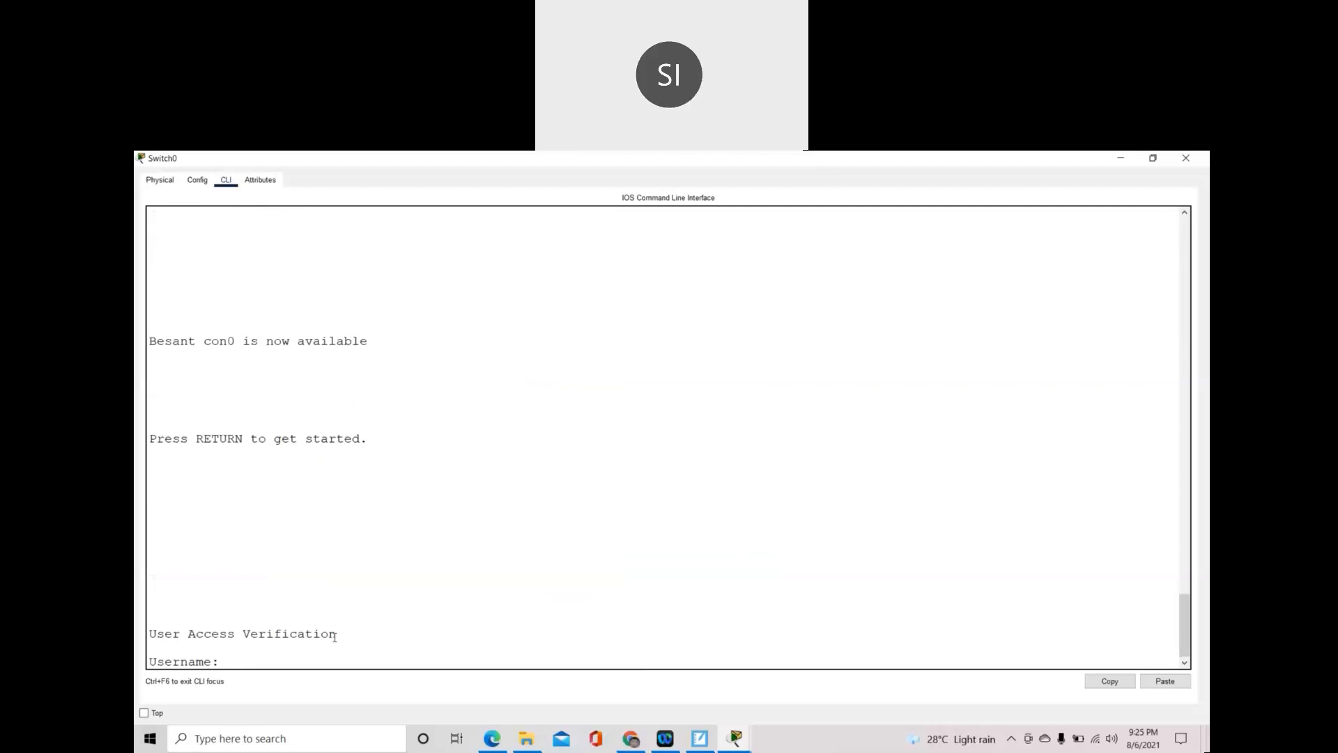
text(Besant)
key(Return)
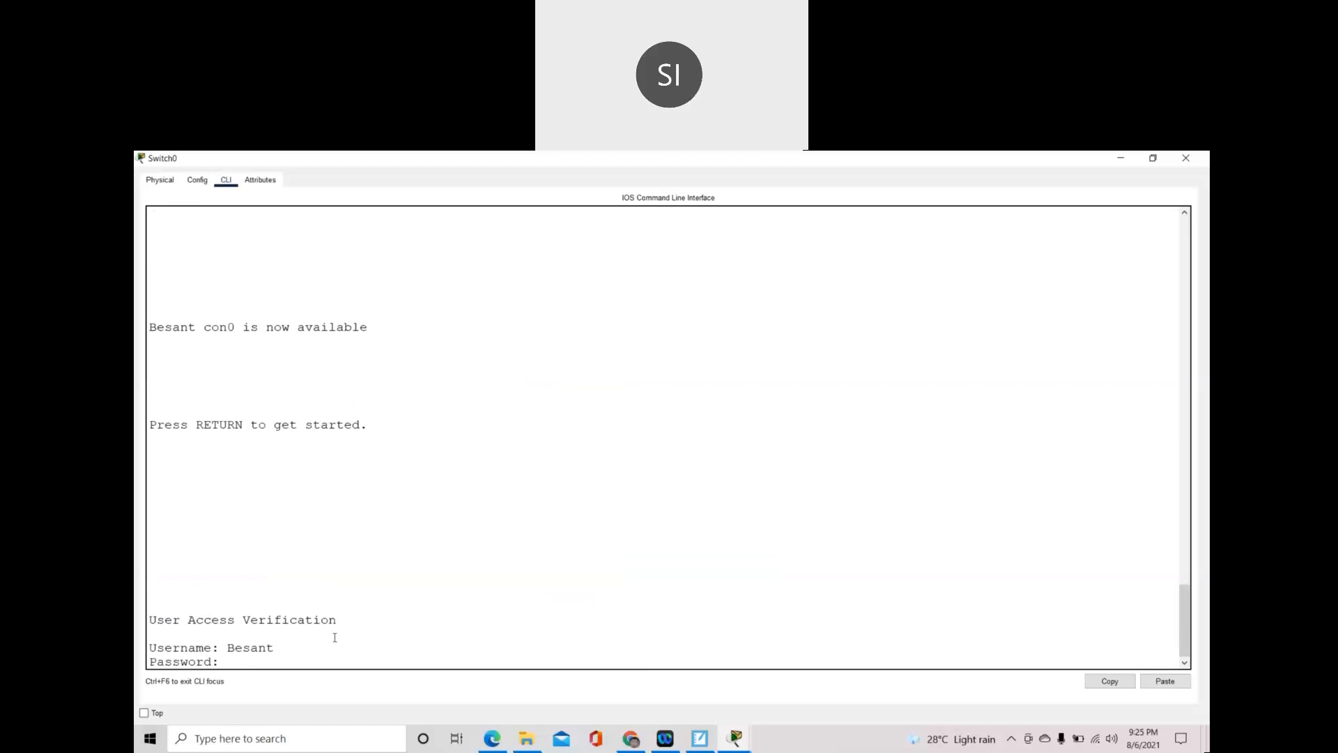
key(Return)
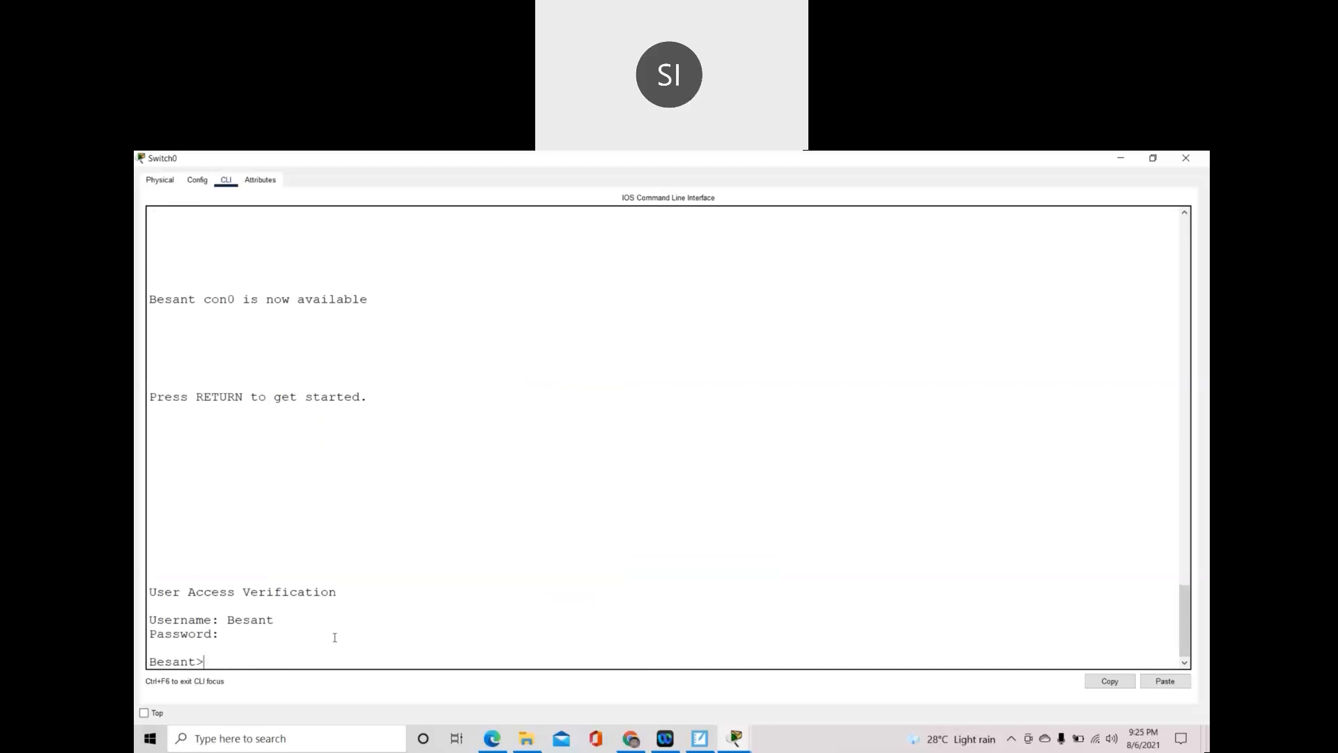
- Run enable and supply the new enable password to reach the privileged Besant# prompt
text(enable)
key(Return)
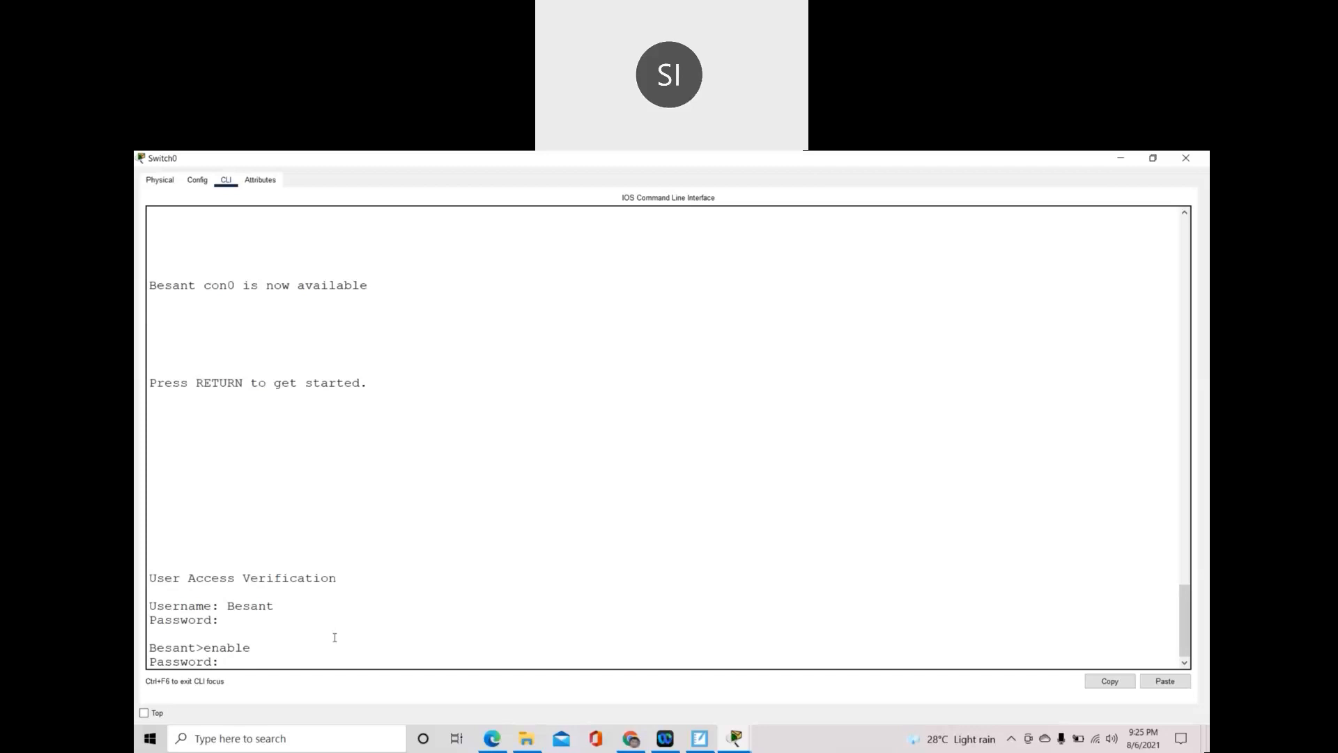
key(Return)
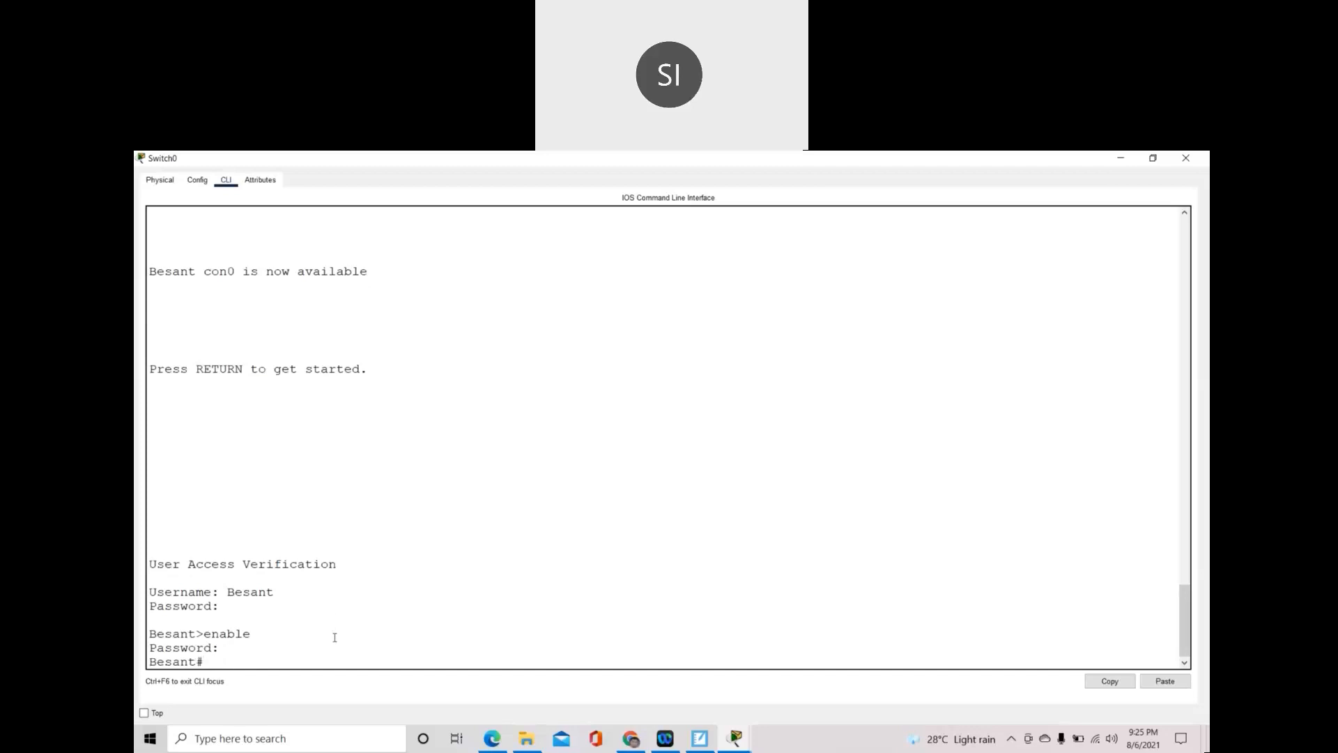
key(Return)
key(Return)
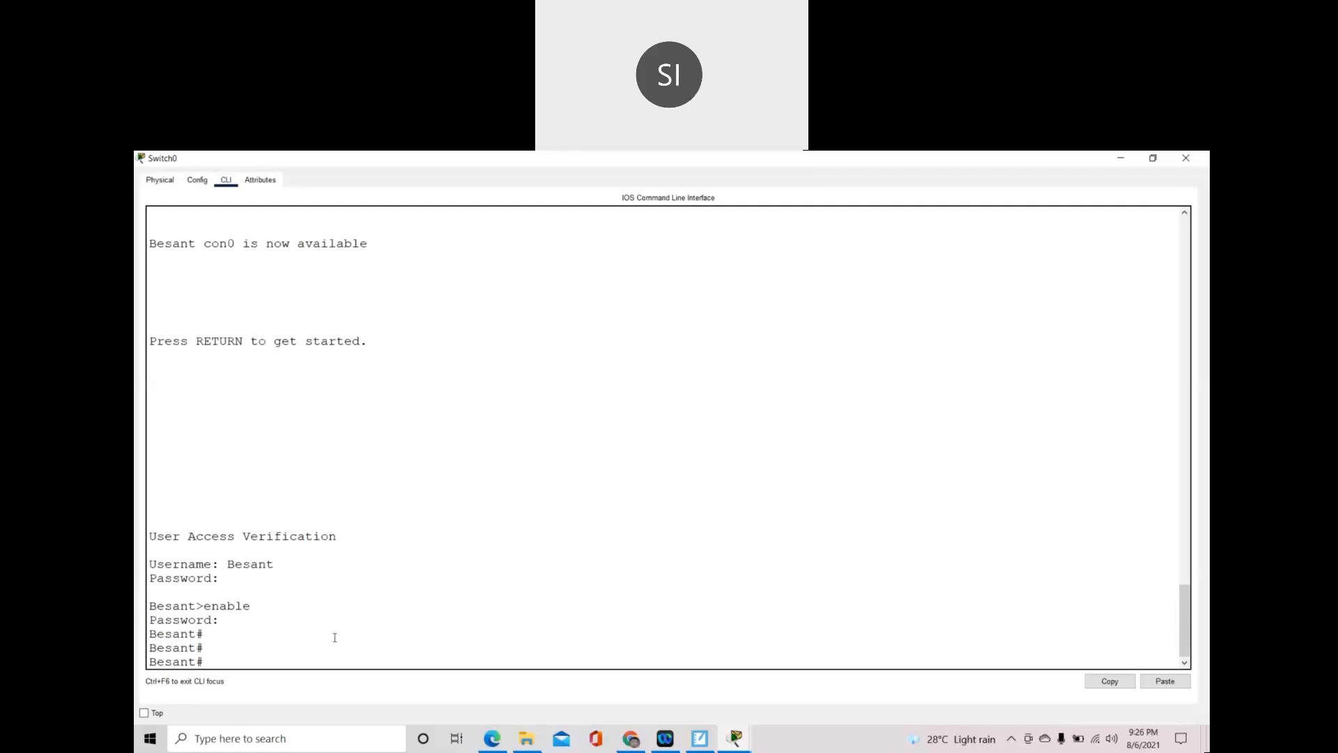
- Display show running-config and highlight the hostname, enable password, domain-name and username lines
text(show run)
key(Tab)
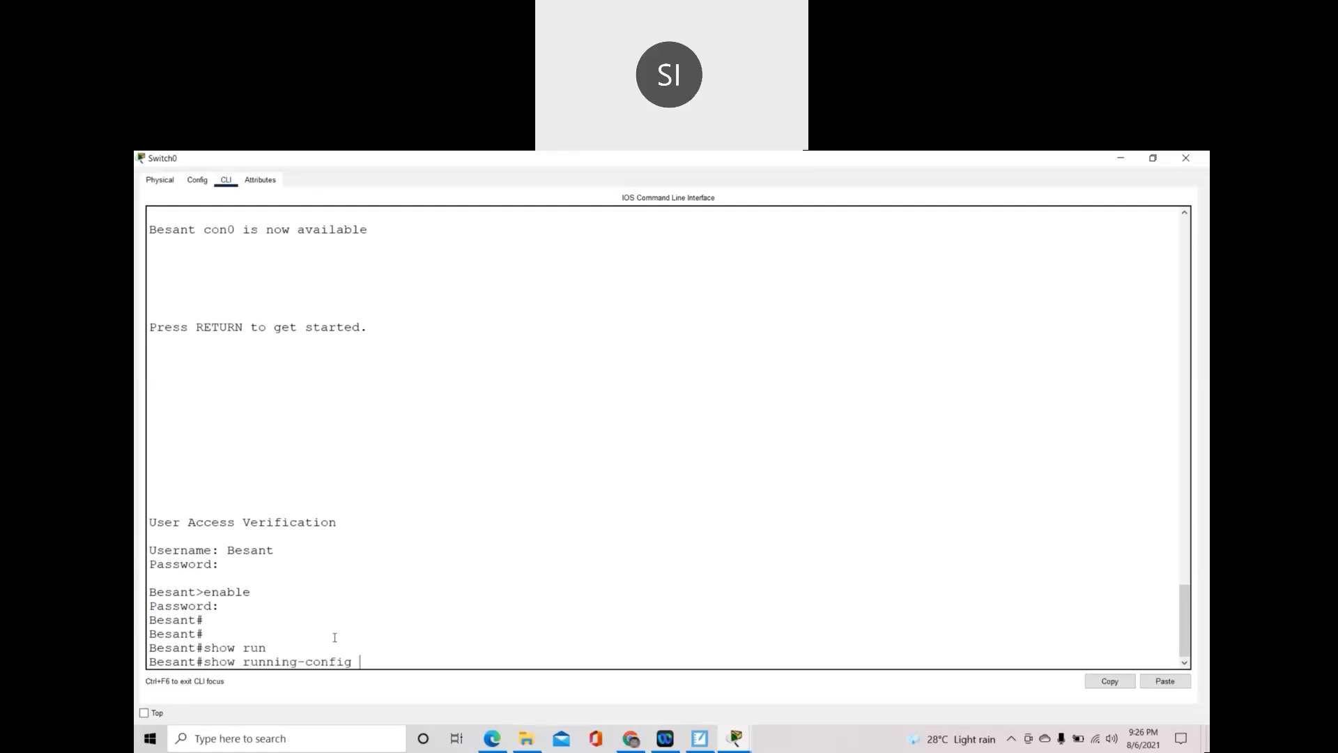
drag(211, 663, 362, 662)
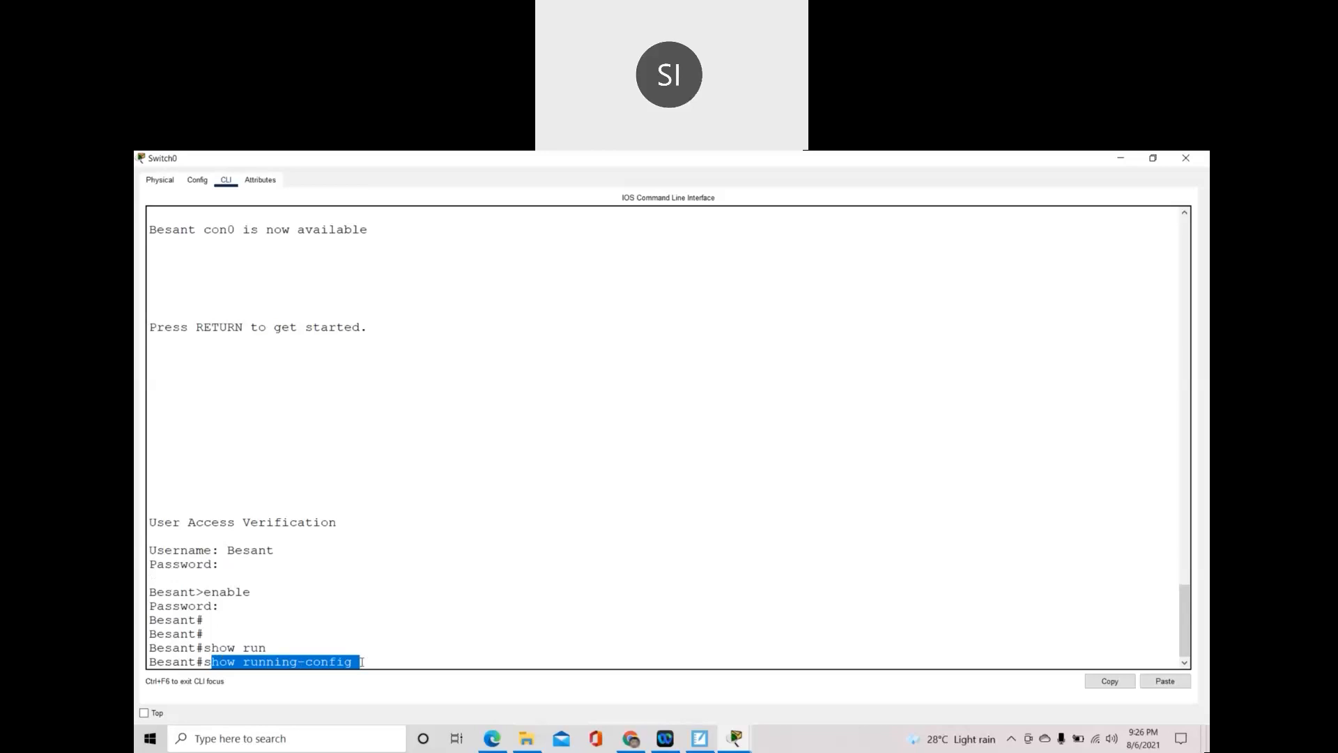
key(Return)
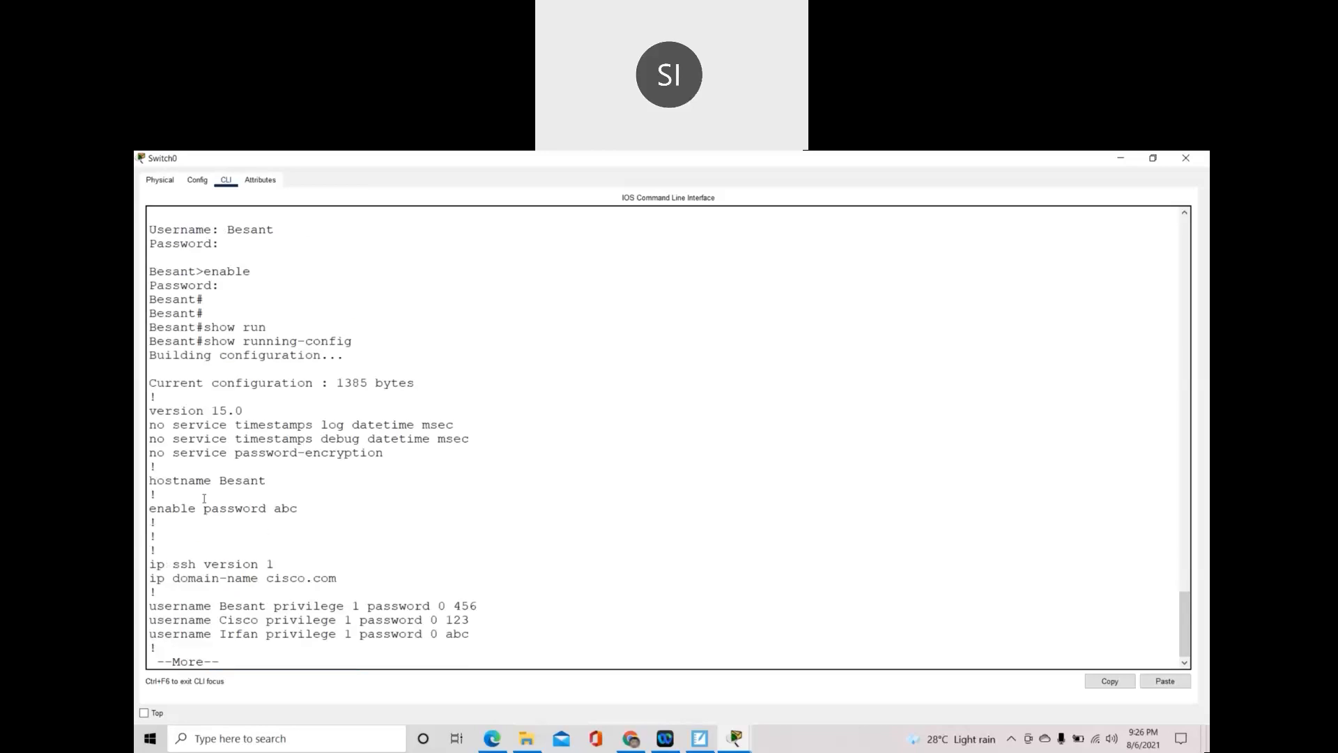
drag(150, 481, 267, 481)
drag(155, 511, 319, 511)
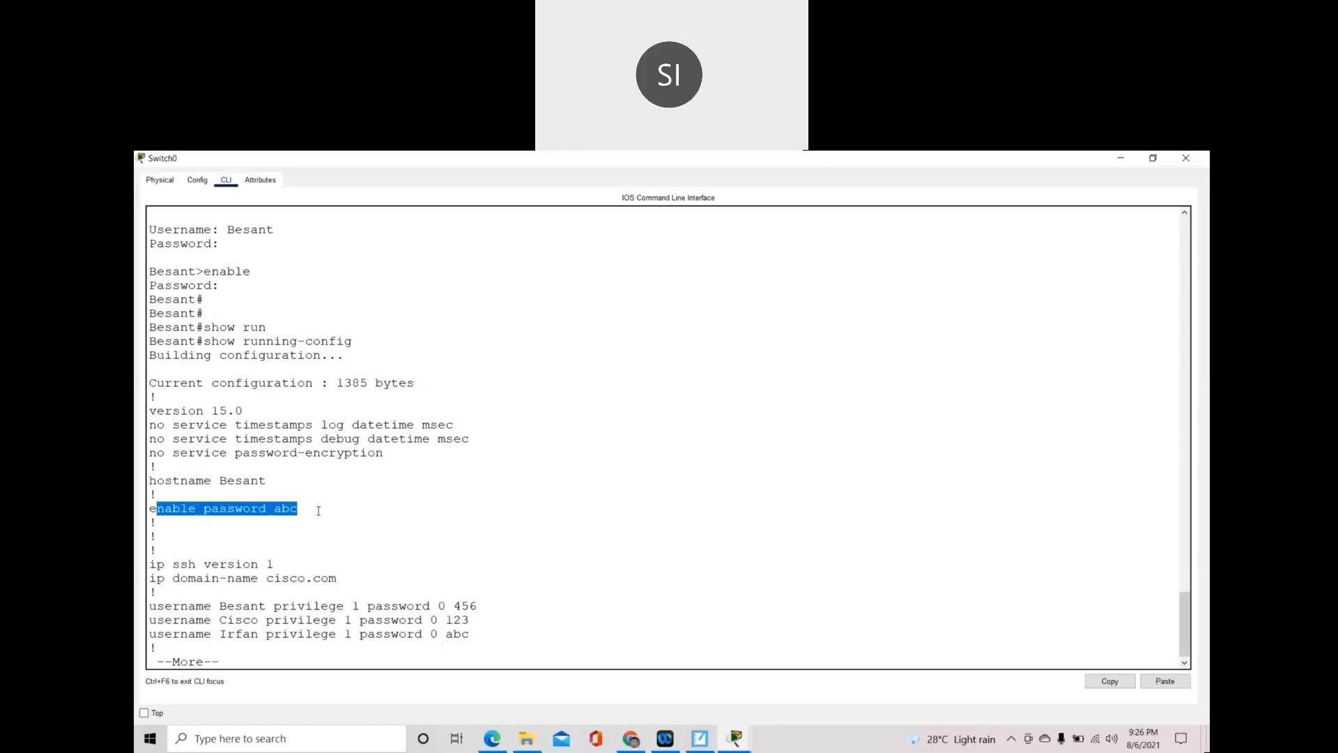
drag(171, 578, 339, 578)
drag(220, 606, 477, 638)
- Page through the FastEthernet interfaces to the end, highlighting the vty login and SSH settings
key(space)
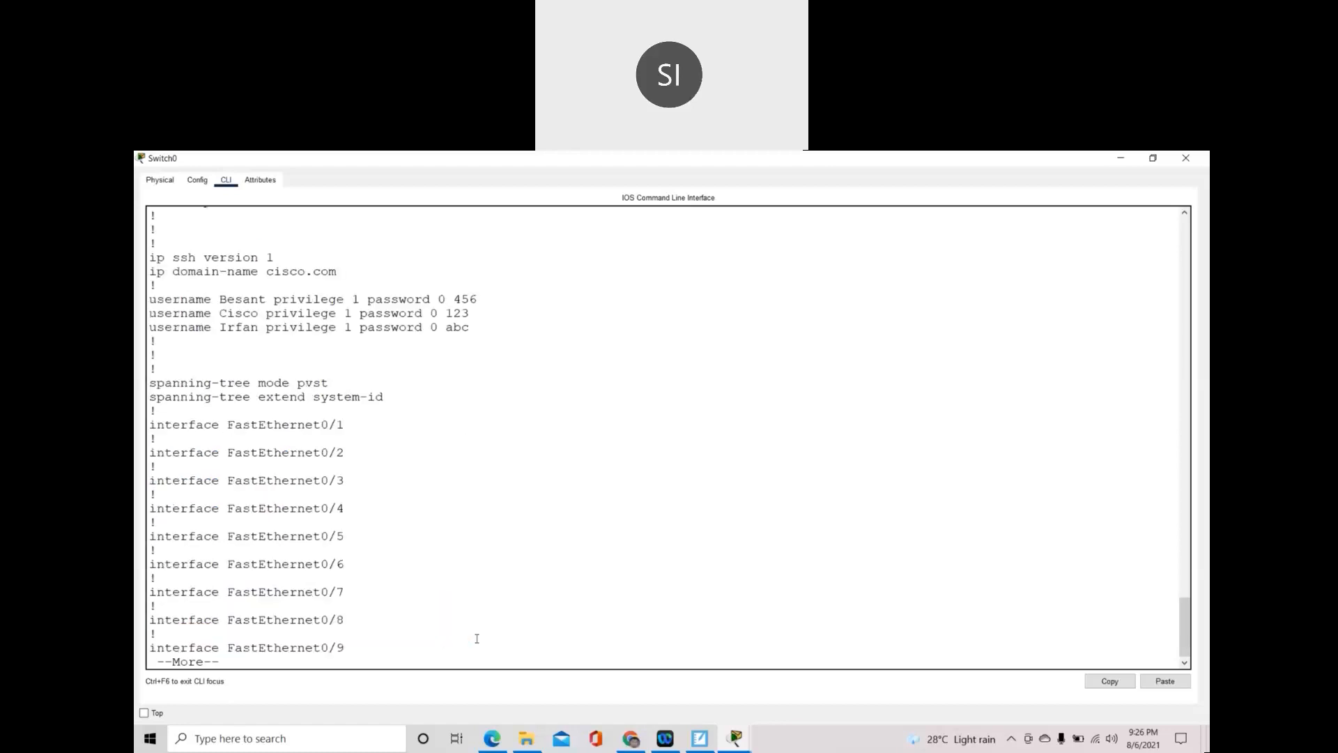
drag(207, 438, 358, 643)
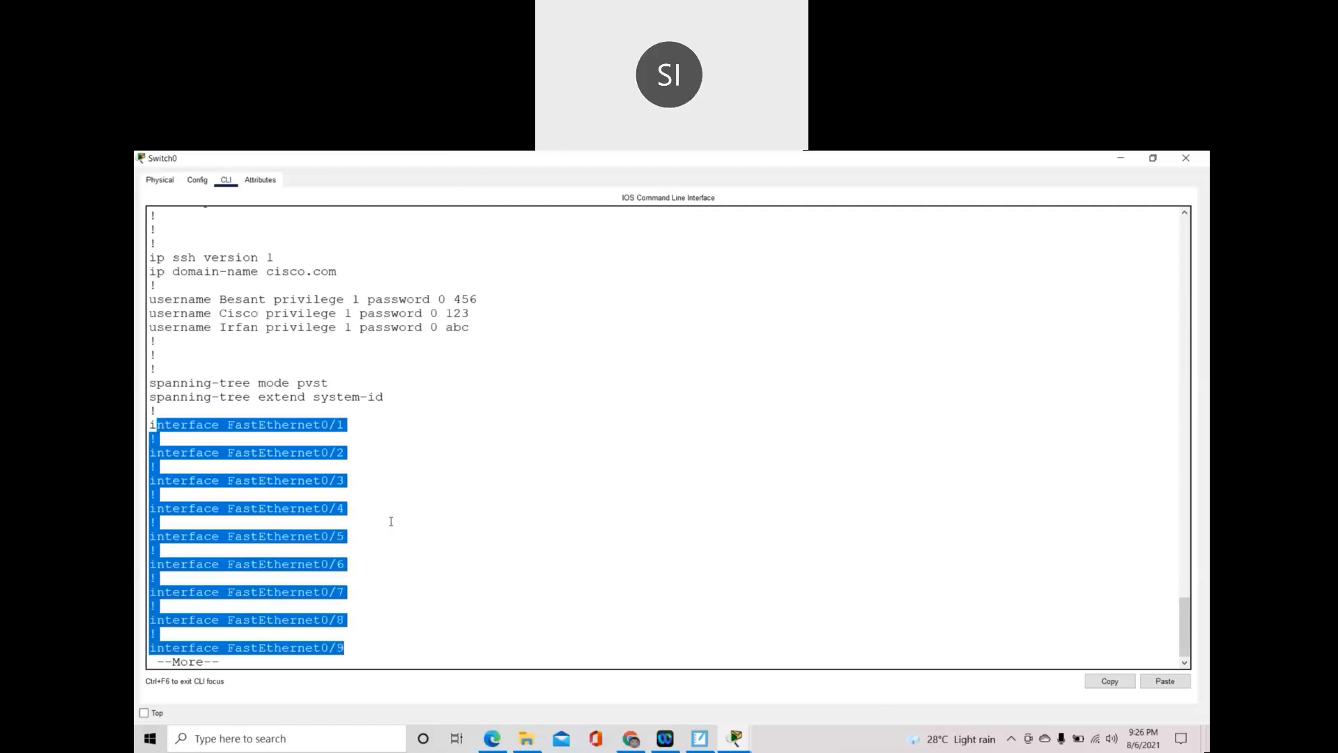
key(space)
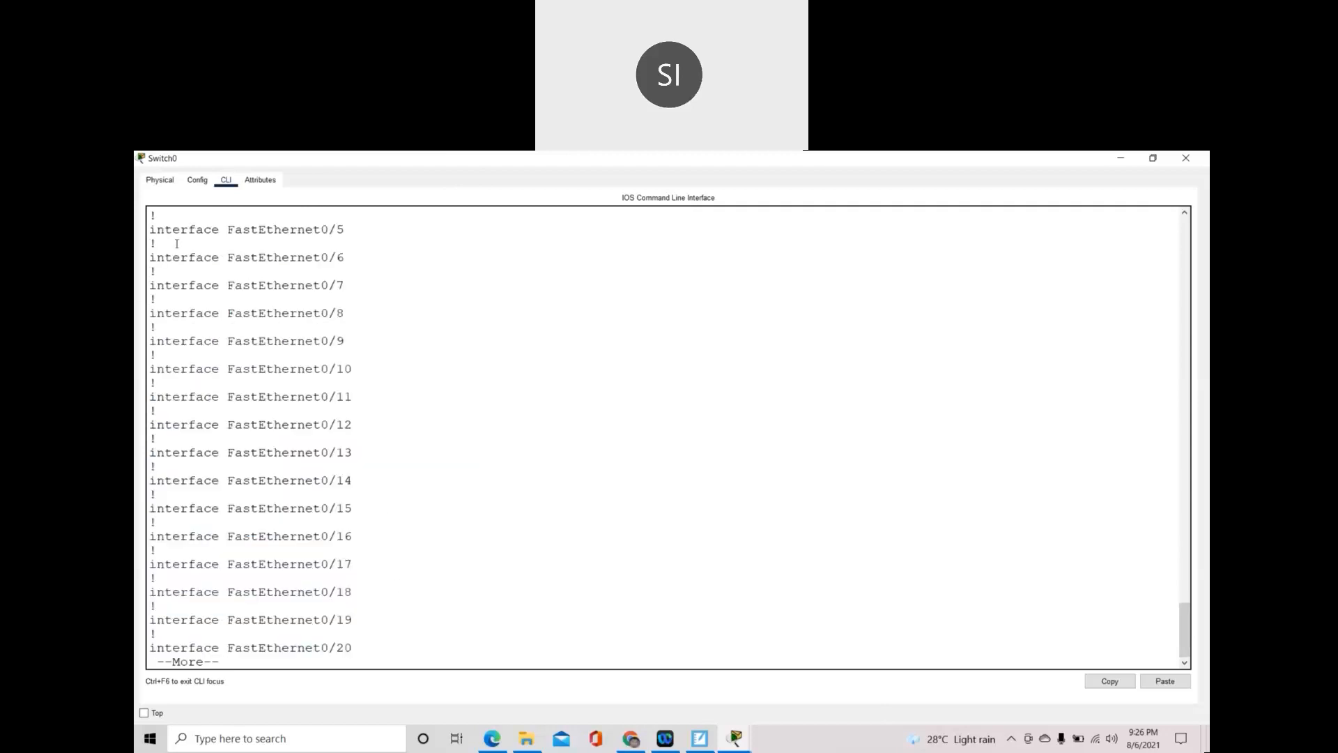
drag(158, 224, 358, 593)
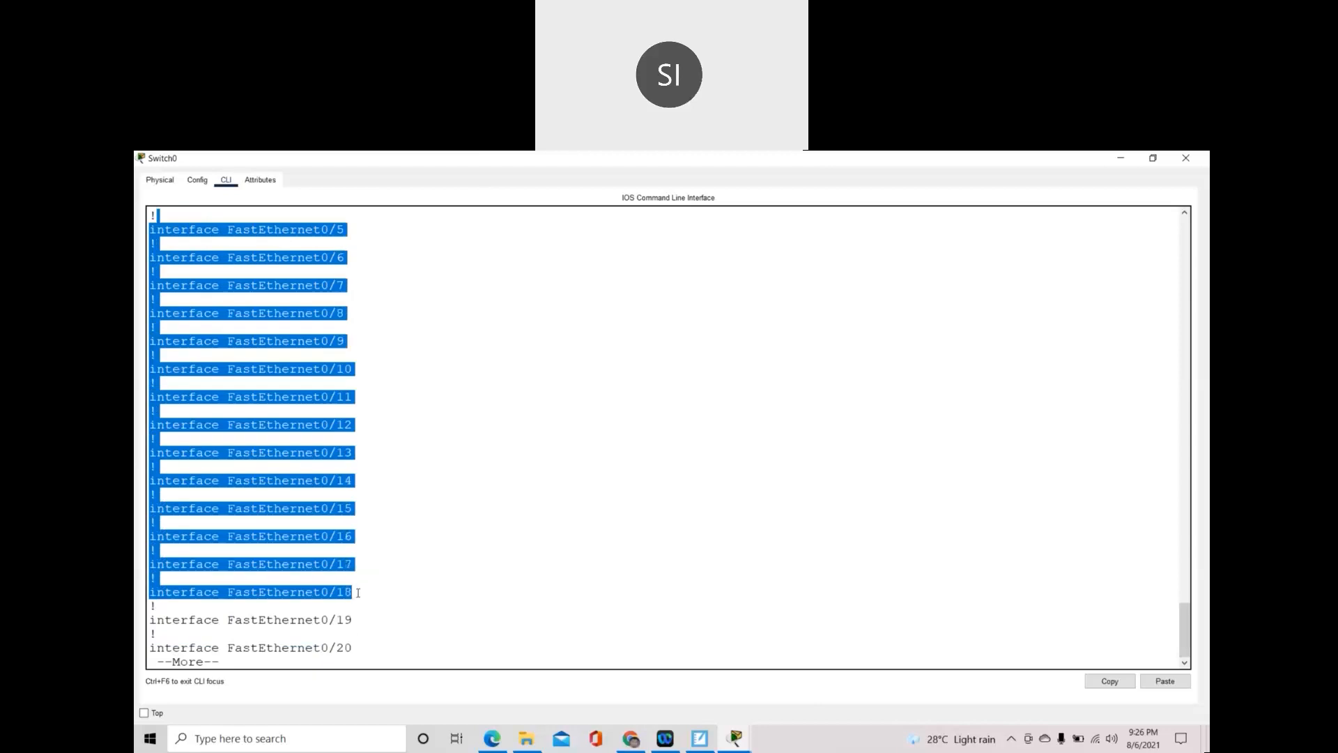
key(space)
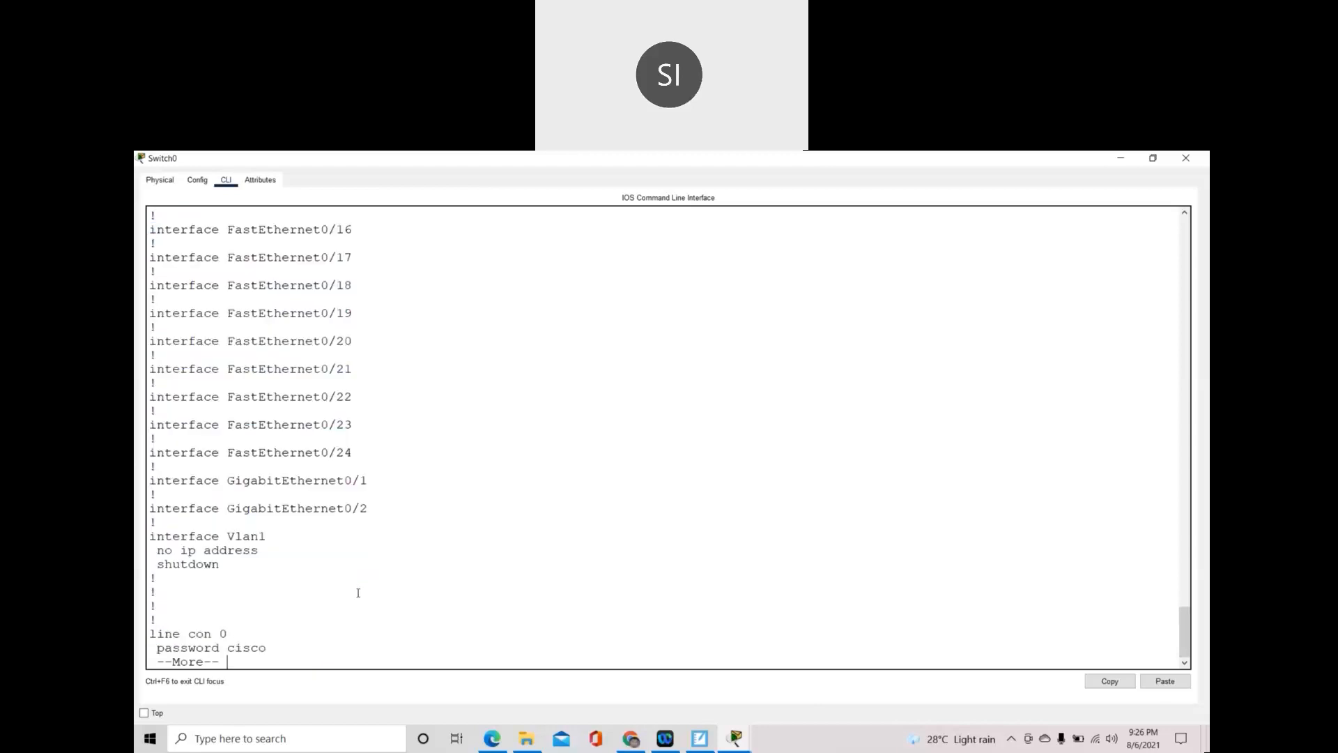
key(space)
drag(158, 438, 317, 495)
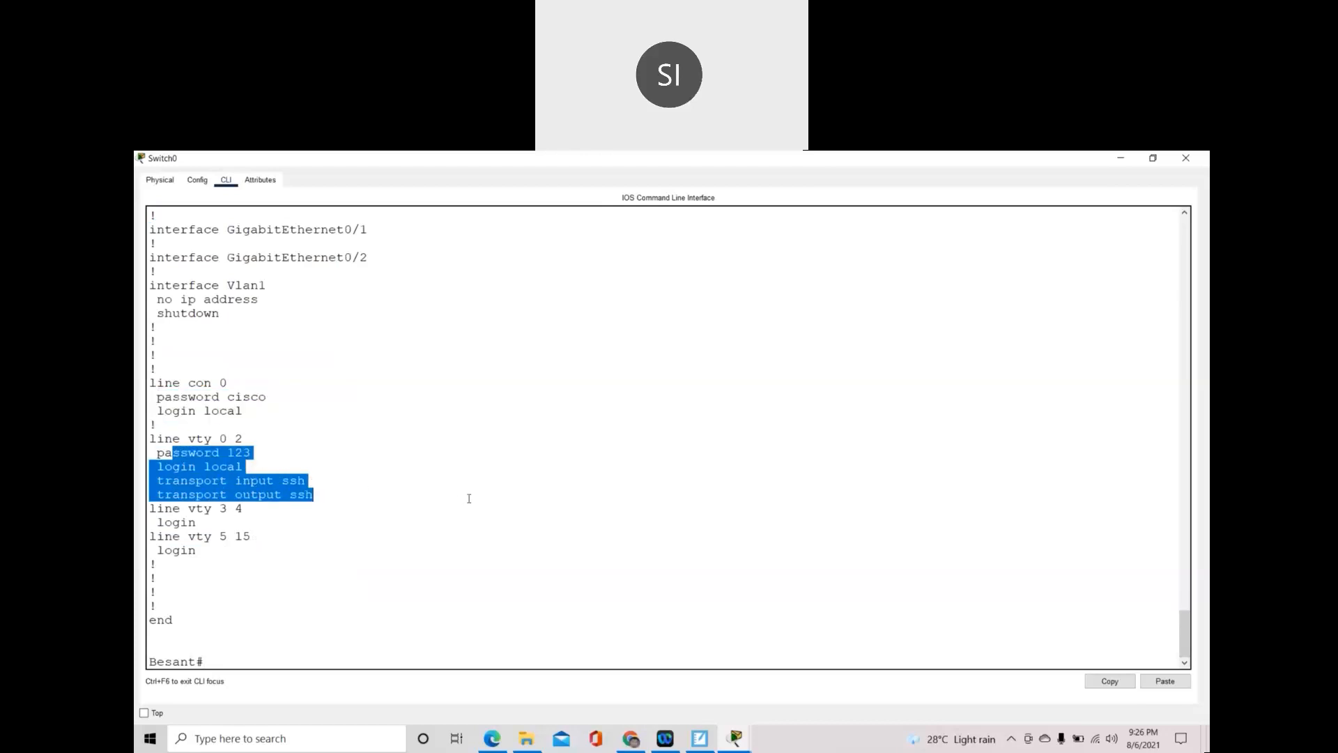
- Scroll back up to review the login username and the plain-text enable and user passwords
scroll(467, 497, up, 12)
scroll(469, 499, up, 13)
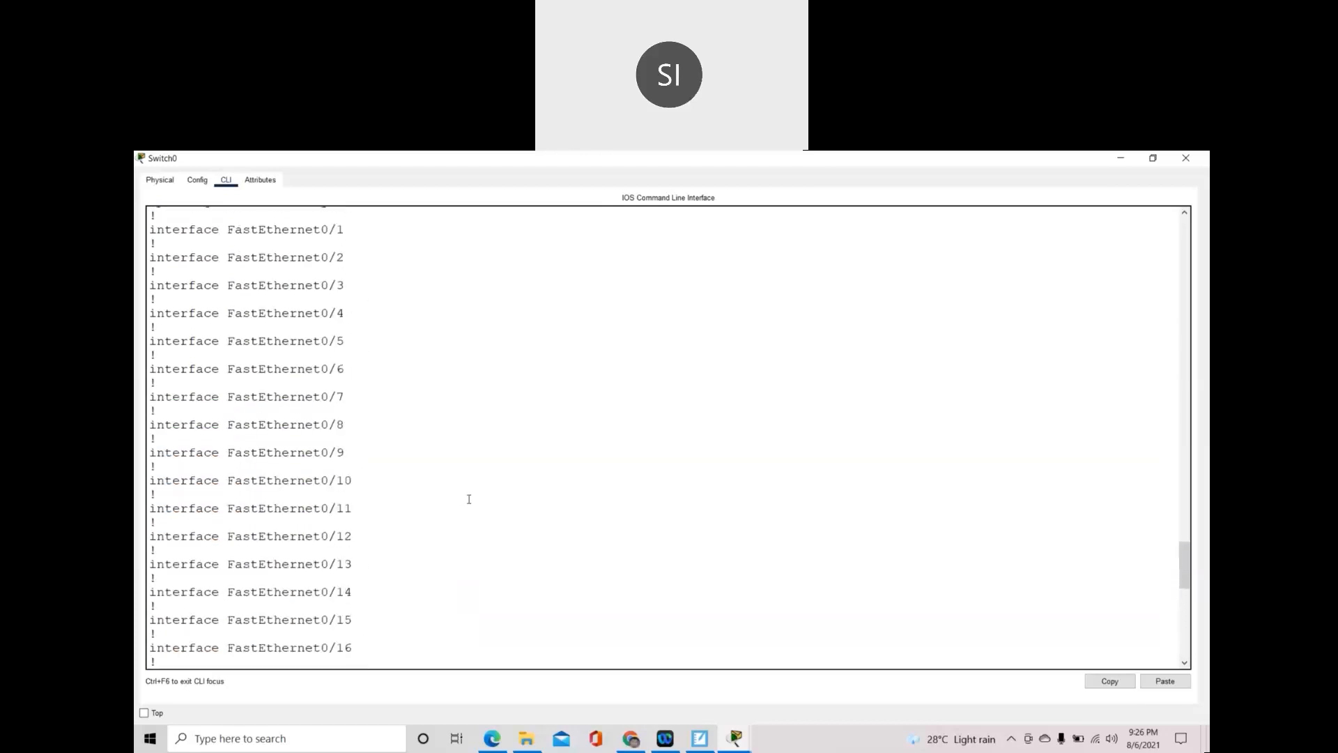
scroll(469, 500, up, 1)
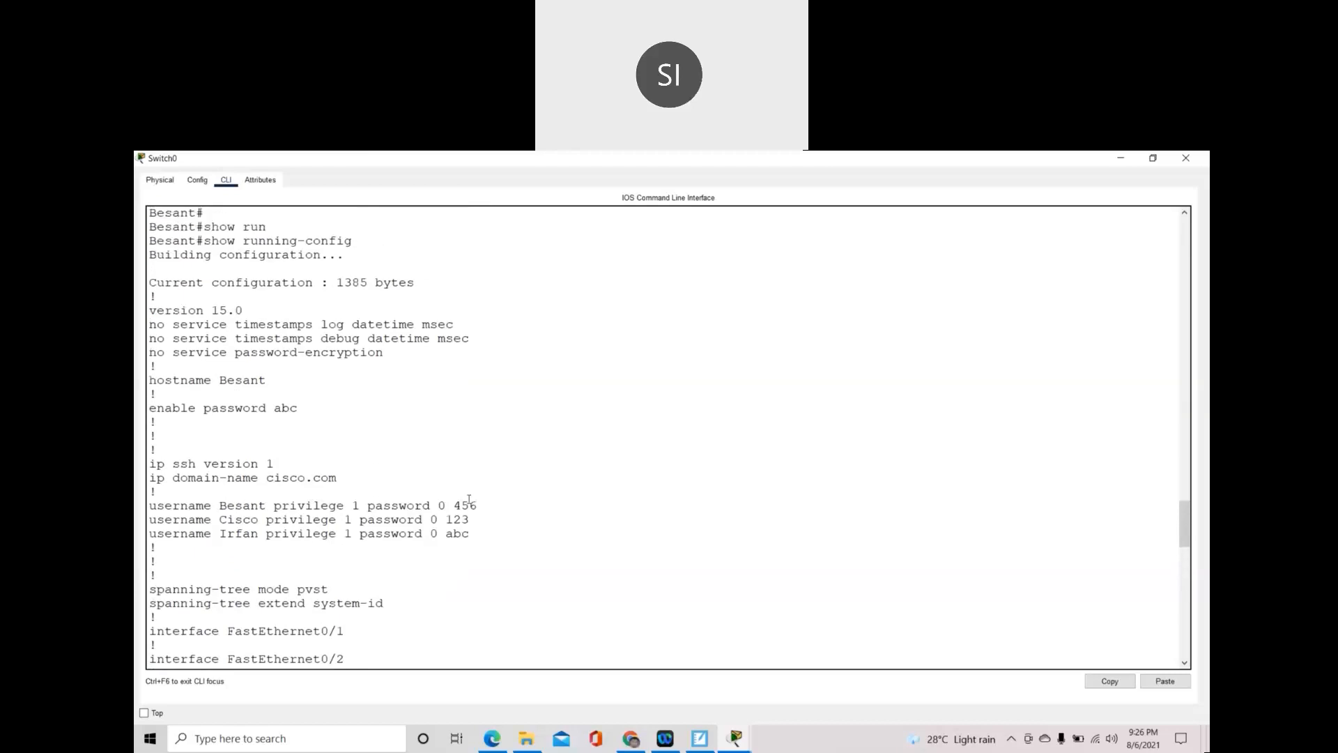
scroll(448, 497, up, 2)
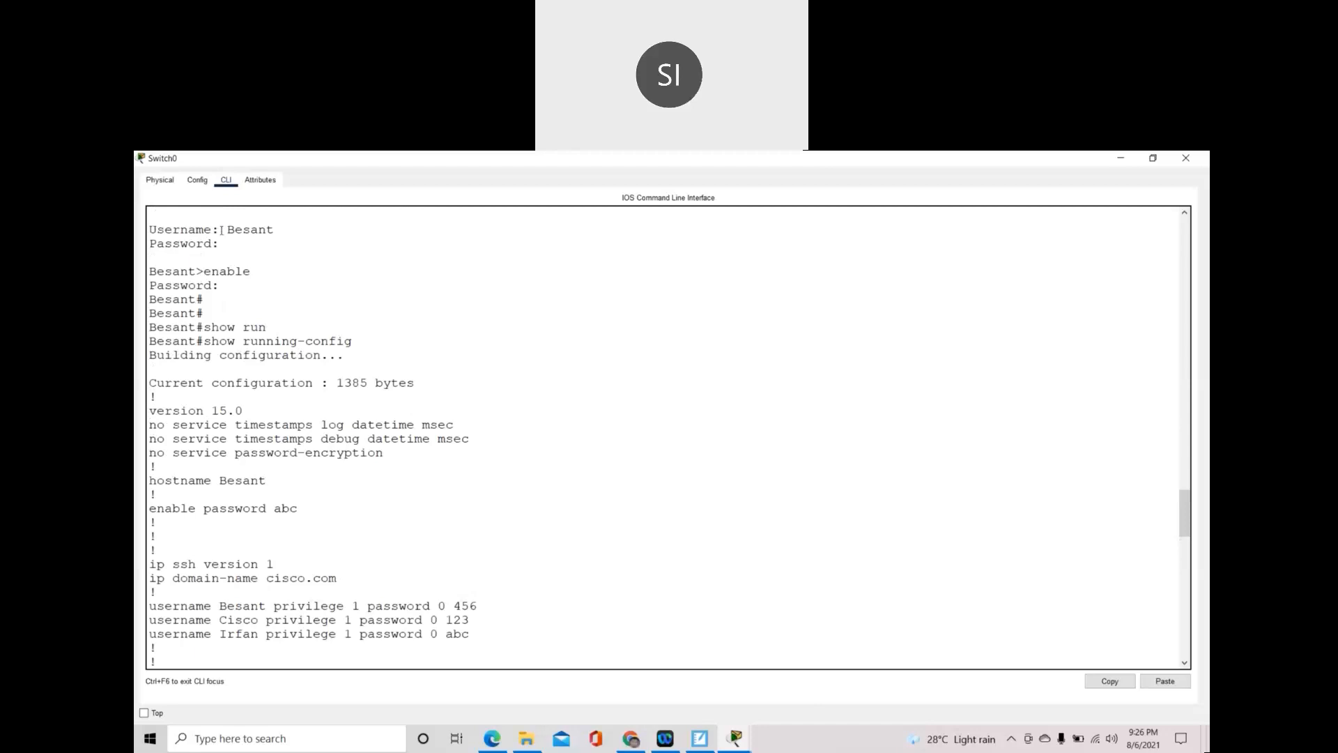
drag(230, 230, 276, 230)
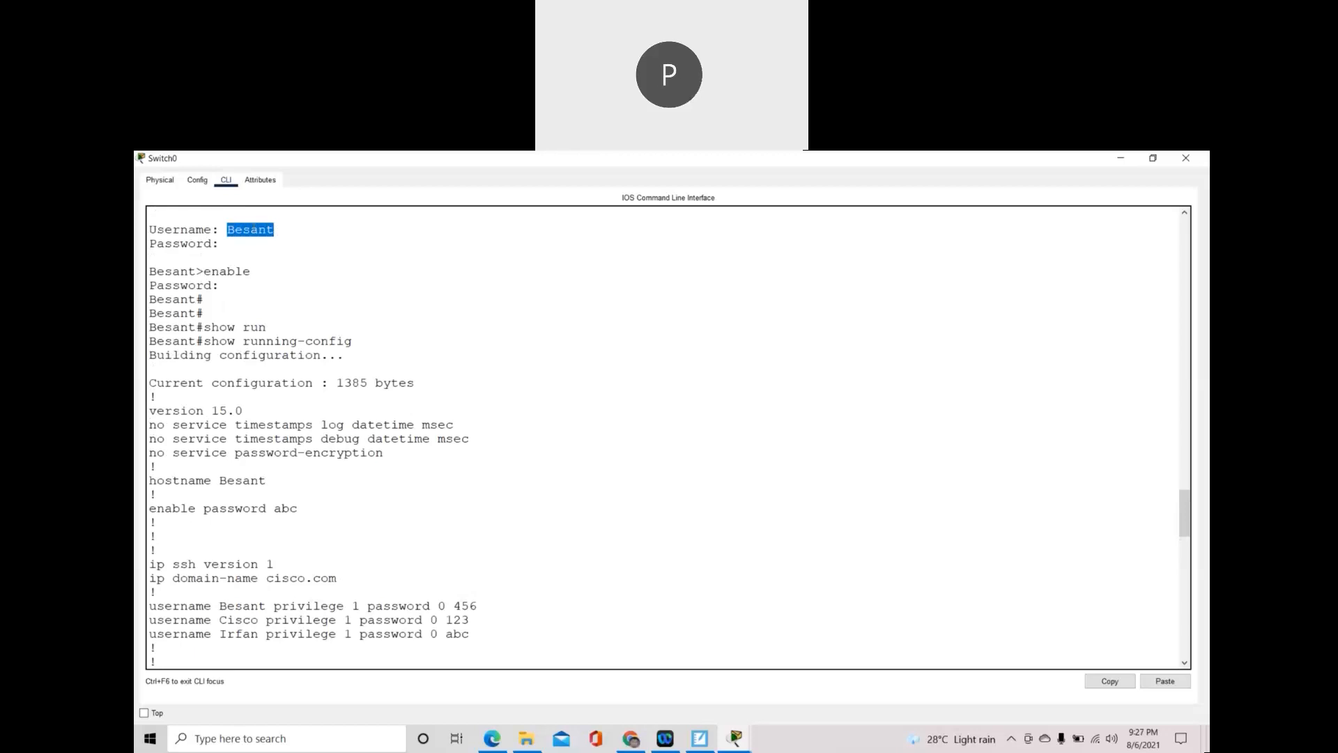
scroll(491, 455, down, 1)
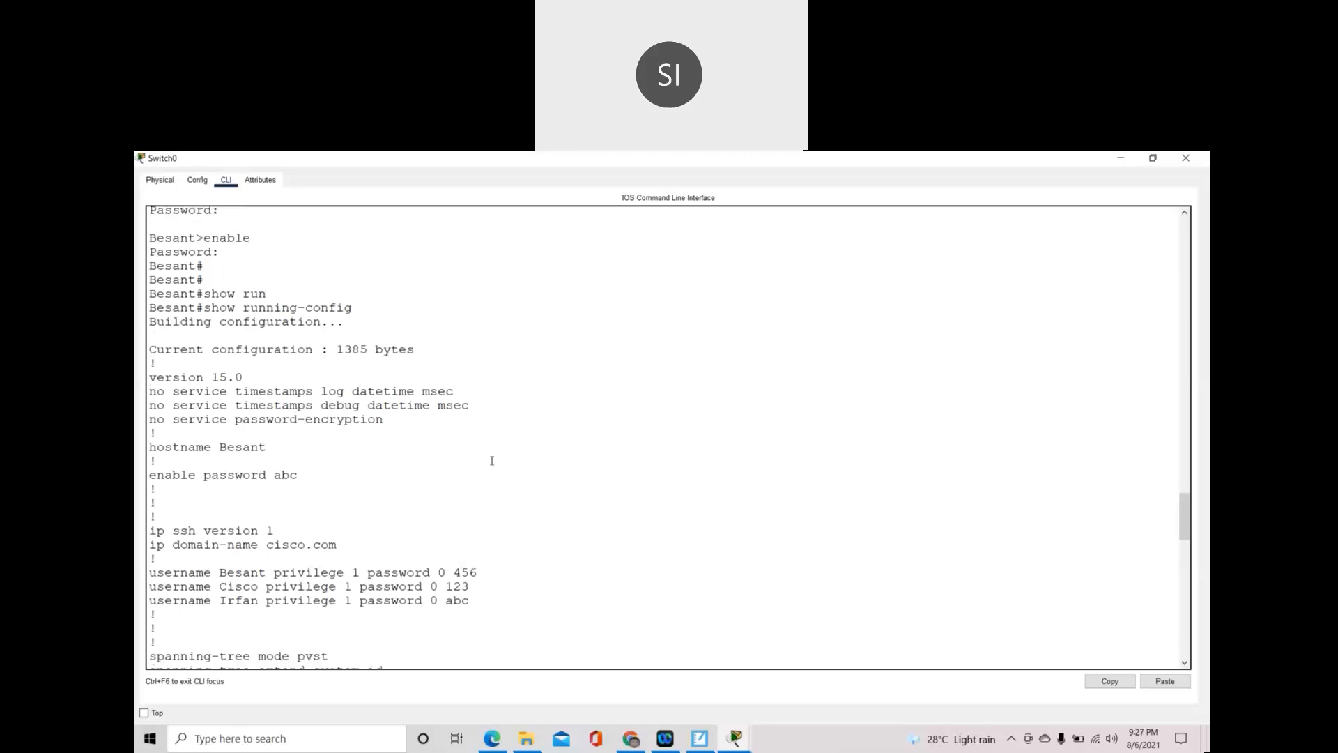
drag(302, 477, 267, 477)
drag(471, 588, 439, 601)
- Enter configure terminal and remove the plain enable password with 'no enable password'
click(585, 607)
text(conf t)
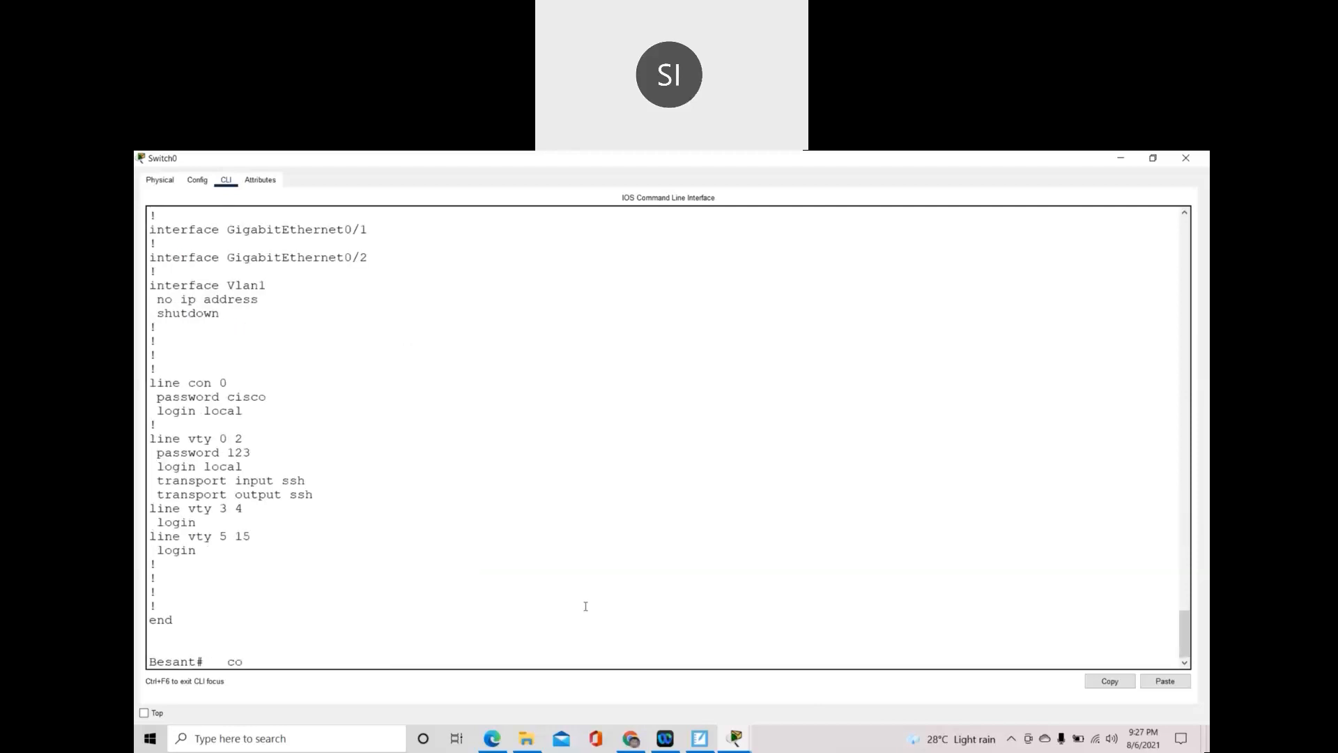
key(BackSpace)
key(BackSpace)
key(BackSpace)
text(gi)
key(BackSpace)
key(BackSpace)
text(figure terminal)
key(Return)
text(no)
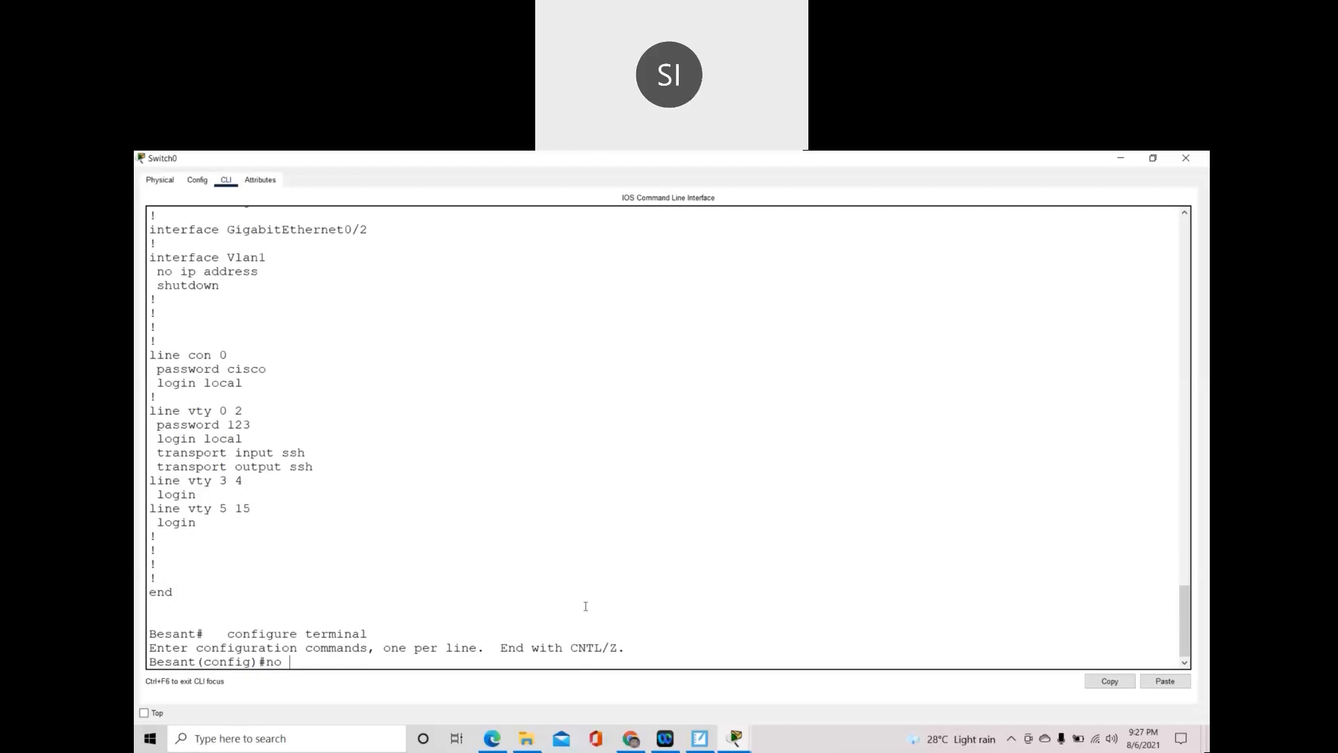
text(enable password)
key(Return)
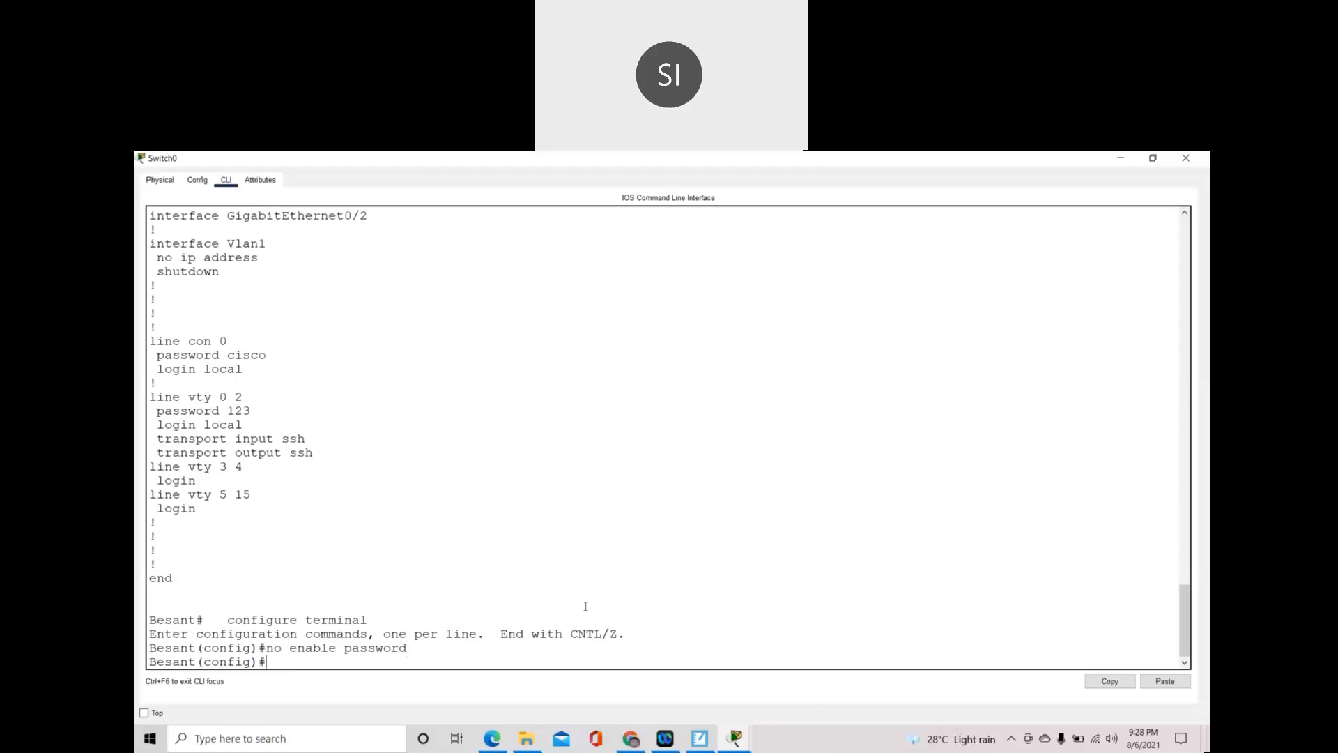
- Set an encrypted enable secret in place of the old password
text(enable)
text( s)
text(ecret)
text(123)
key(BackSpace)
key(BackSpace)
key(BackSpace)
text(abc)
key(Return)
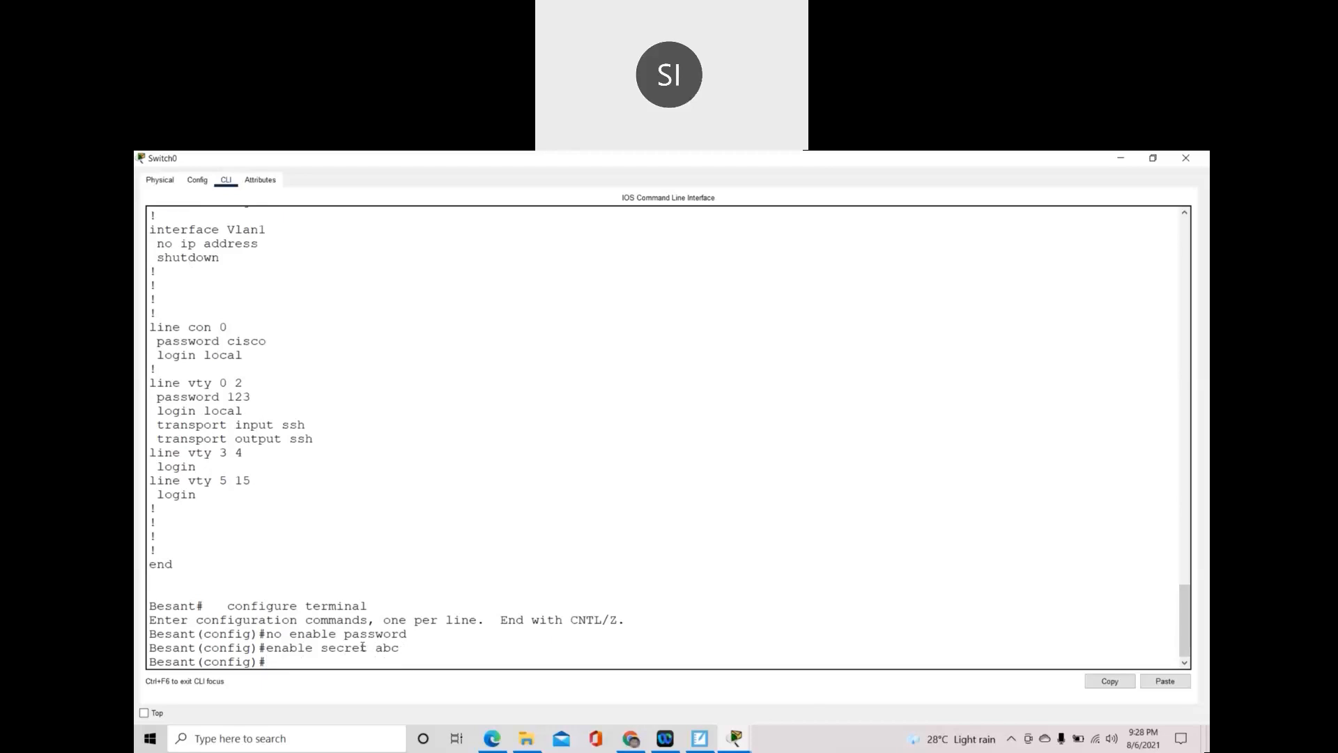
key(Return)
key(Return)
- Create local user 'Testing' protected by a secret, then leave configuration mode
text(us)
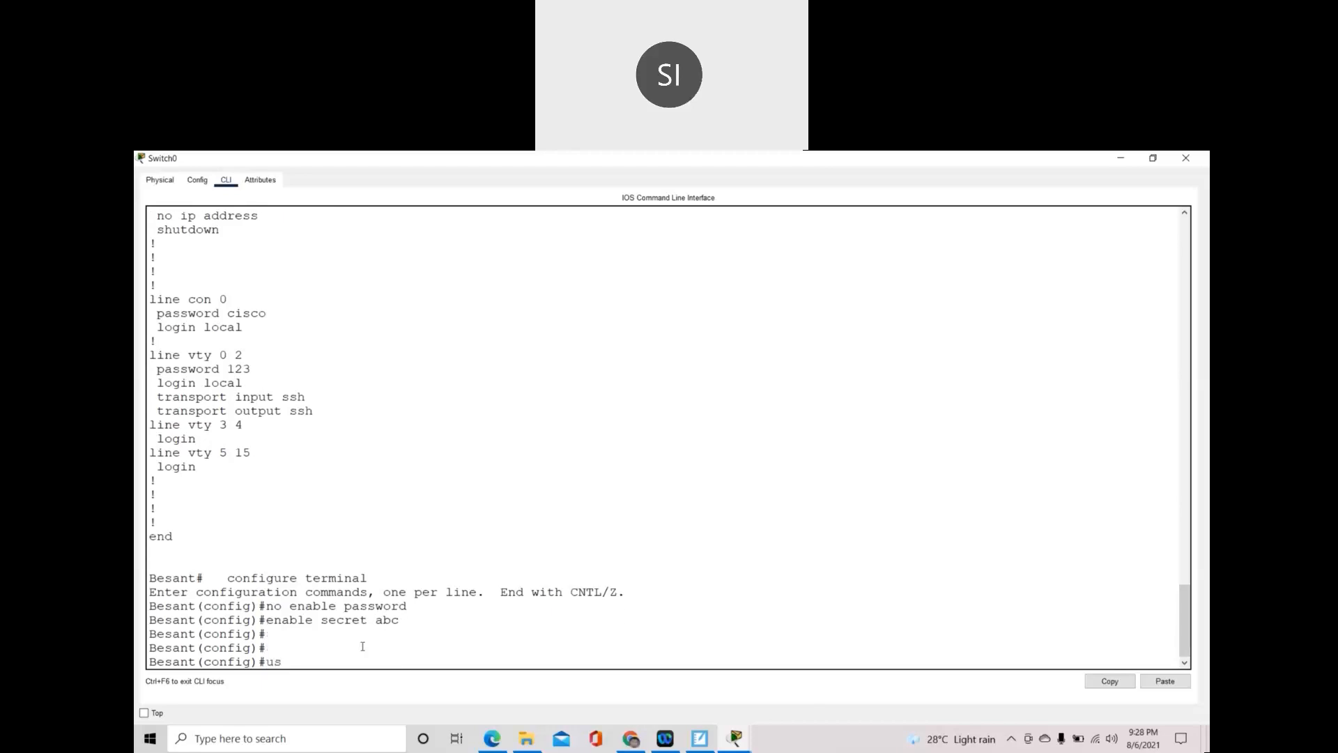
text(ername Testing secret 123)
key(Return)
key(Return)
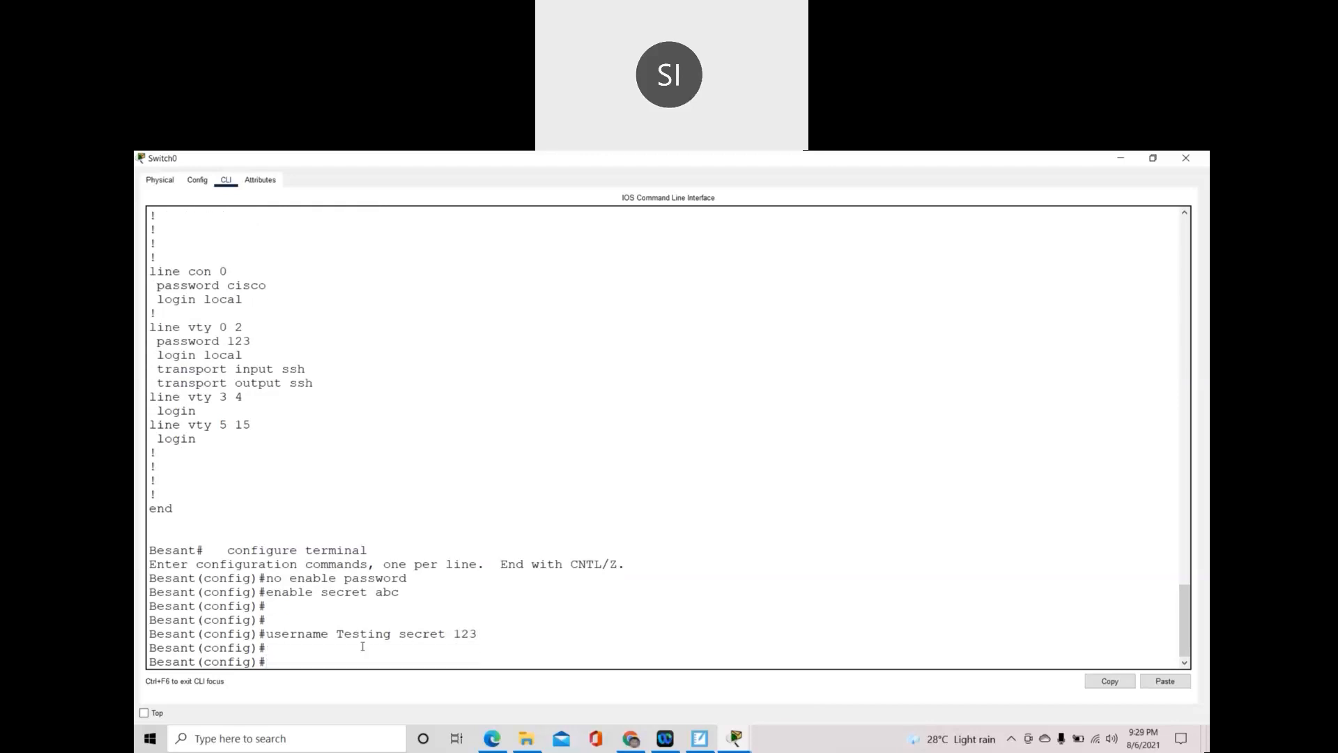
text(exit)
key(Return)
key(Return)
text(show run)
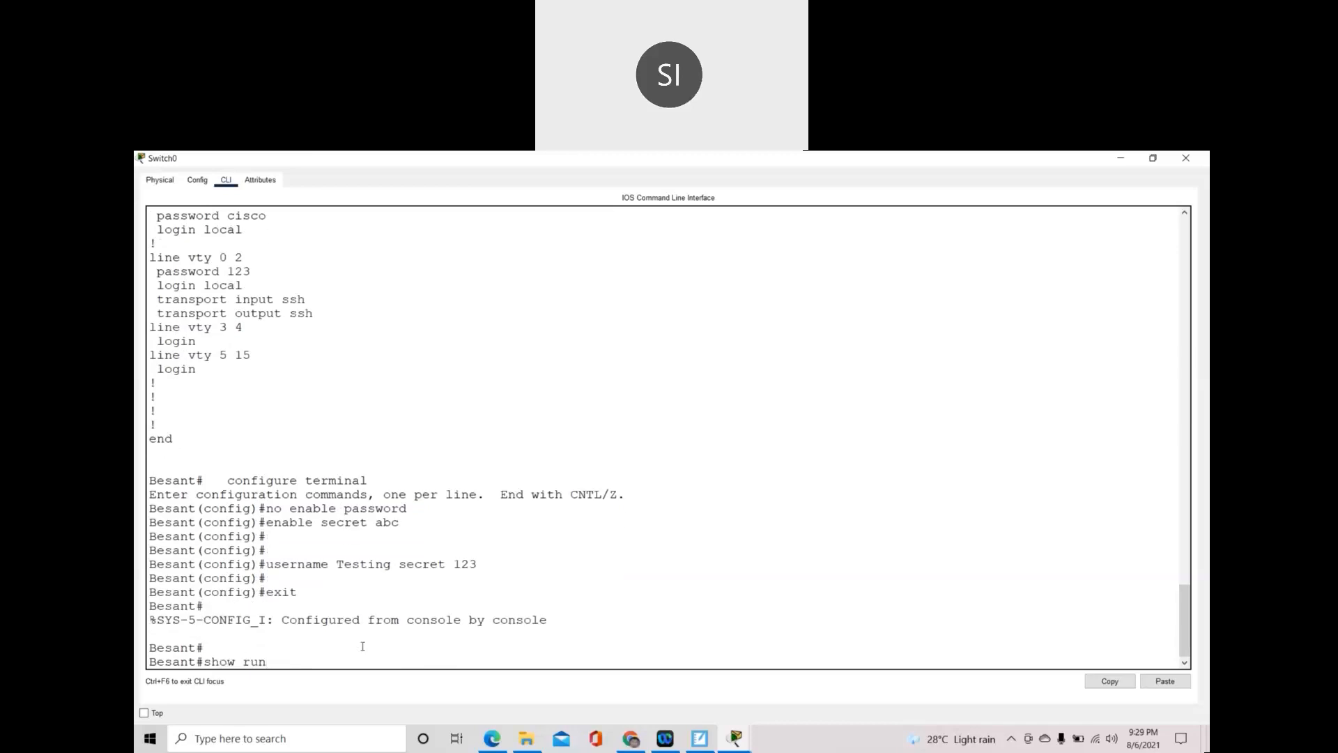
- Show the running-config and confirm the enable secret and user 'Testing' secret appear as type-5 hashes
key(Tab)
key(Return)
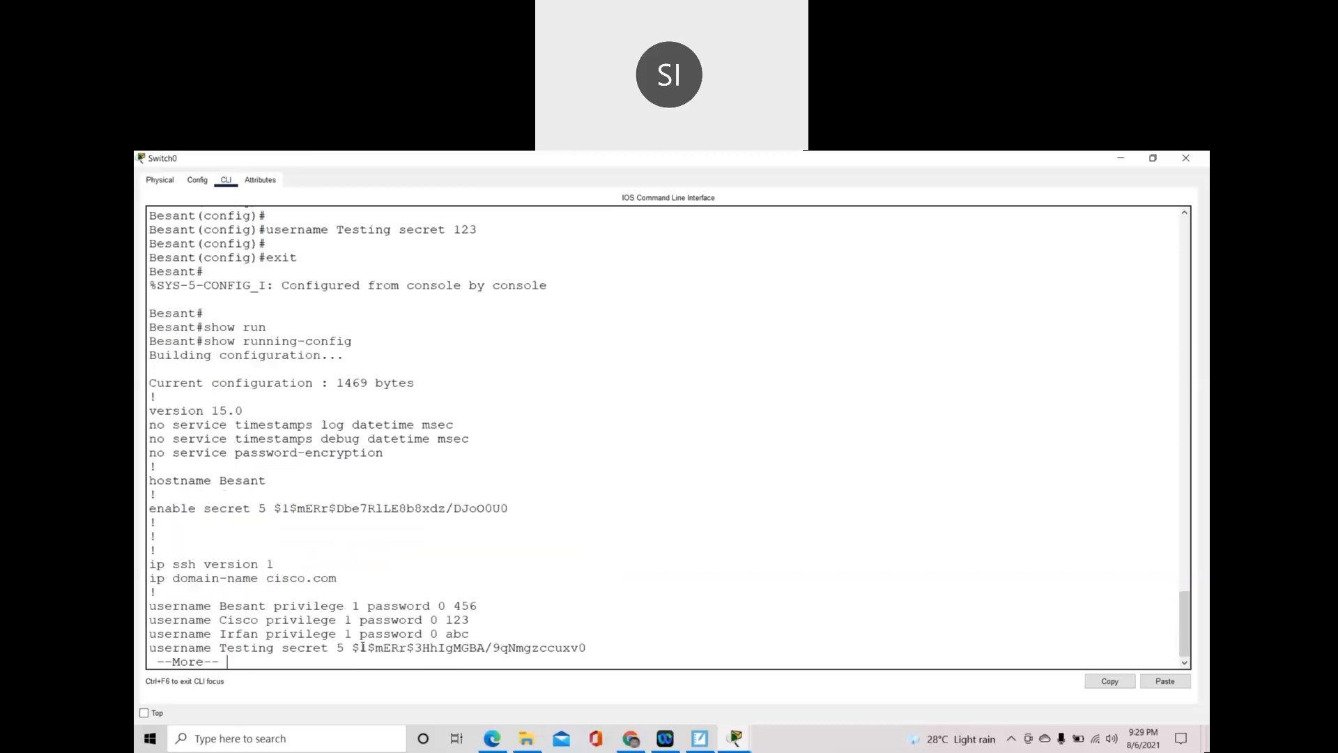
drag(269, 505, 519, 506)
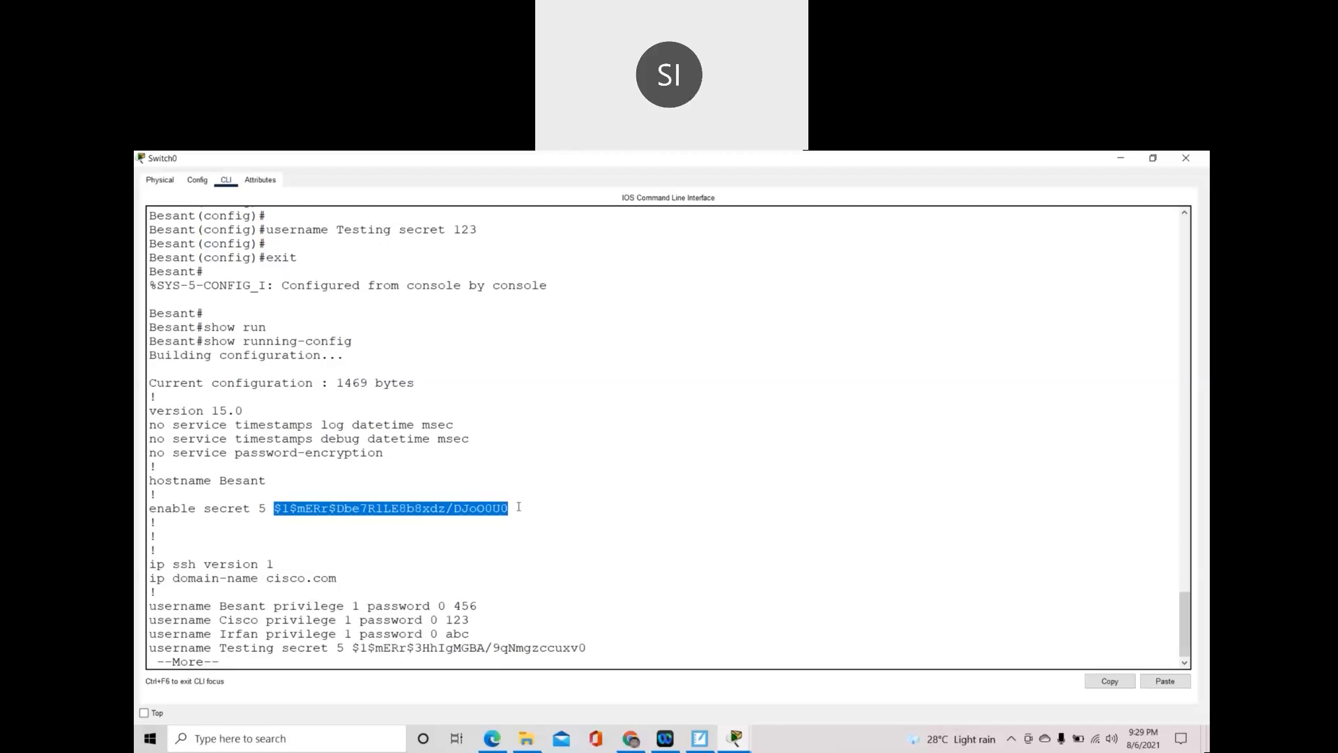
double_click(225, 509)
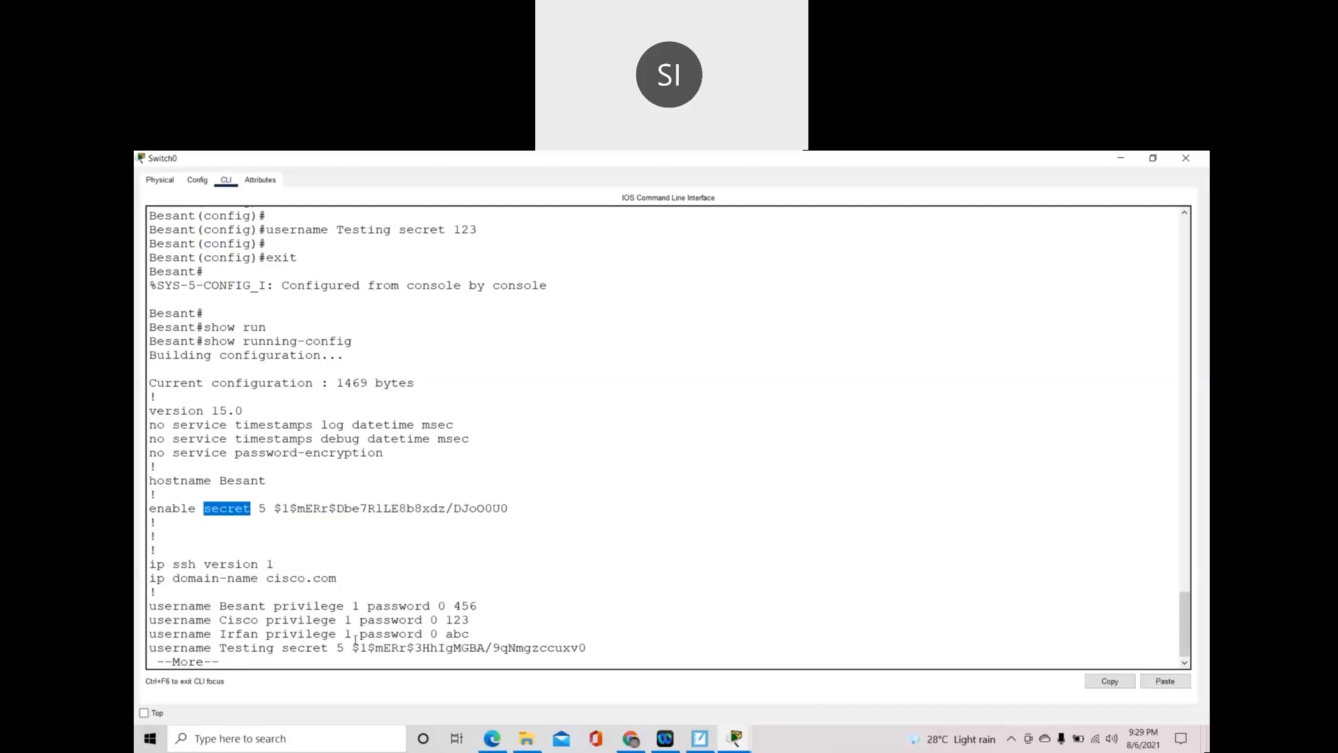
drag(361, 647, 406, 648)
drag(510, 642, 596, 642)
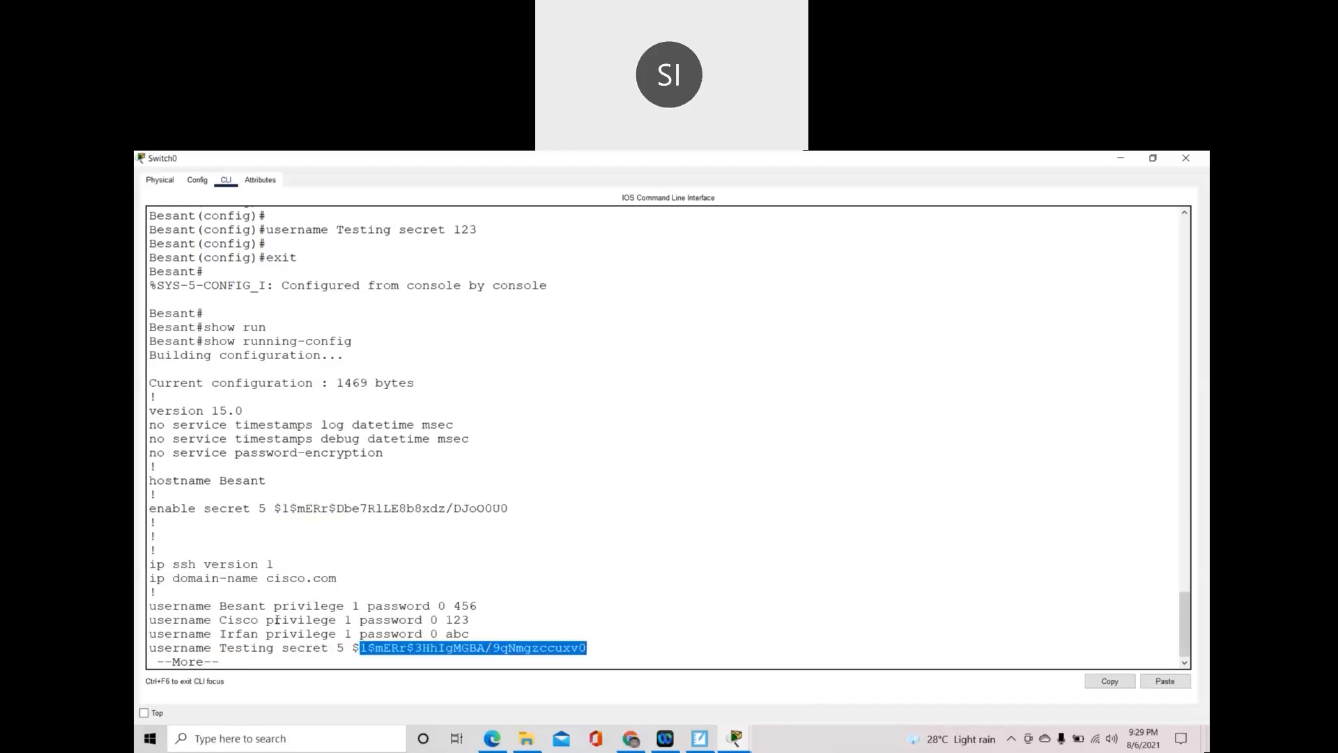
drag(367, 606, 432, 604)
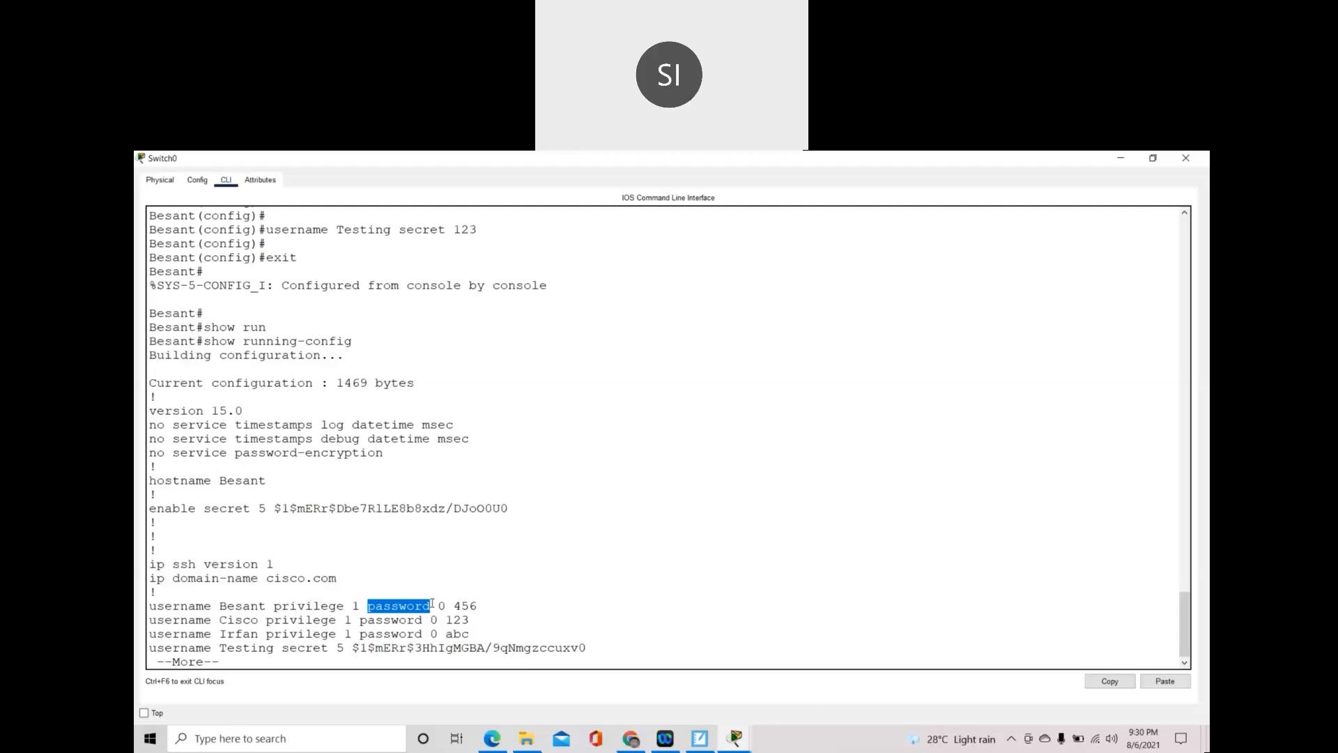
- Page through the rest of Switch0's running-config, then enter configure terminal
key(space)
key(space)
key(space)
text(configure terminal)
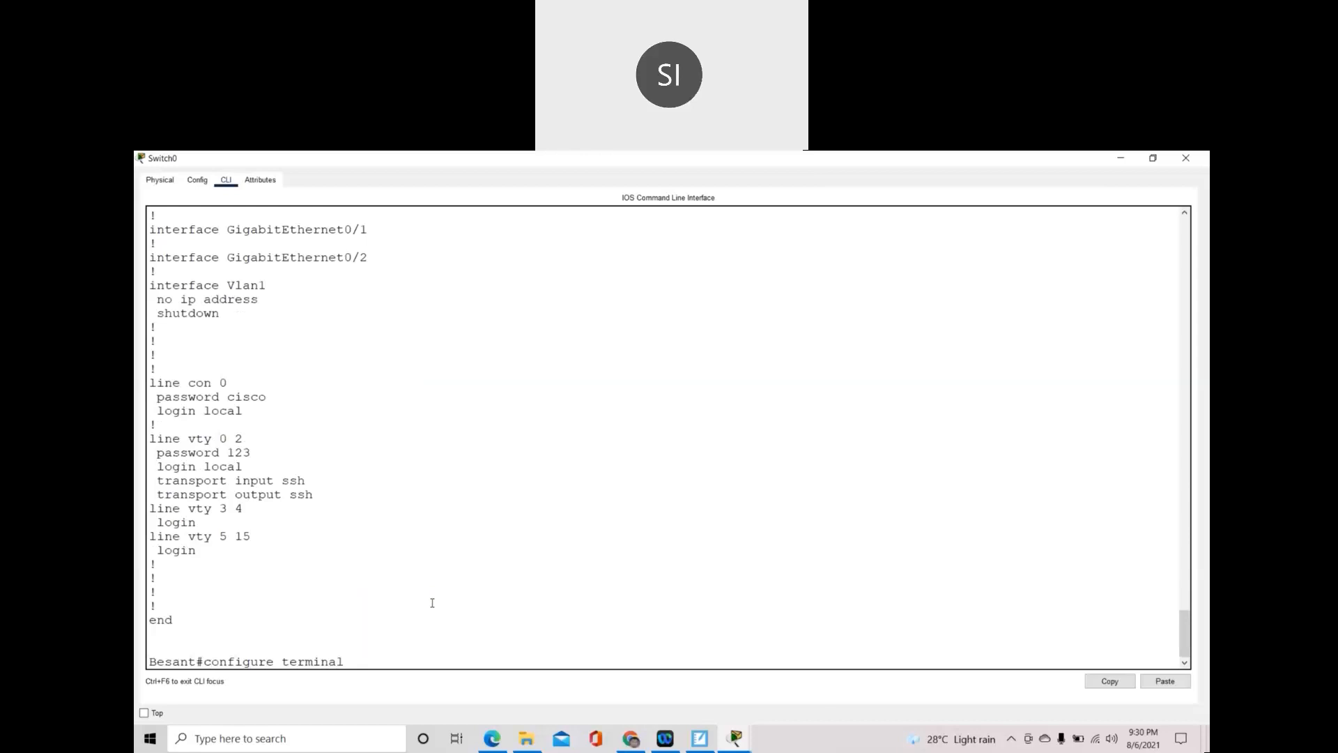
- Apply banner motd "welcome to Besant Technology" and exit back to privileged mode
key(Return)
key(Return)
key(Return)
text(banner)
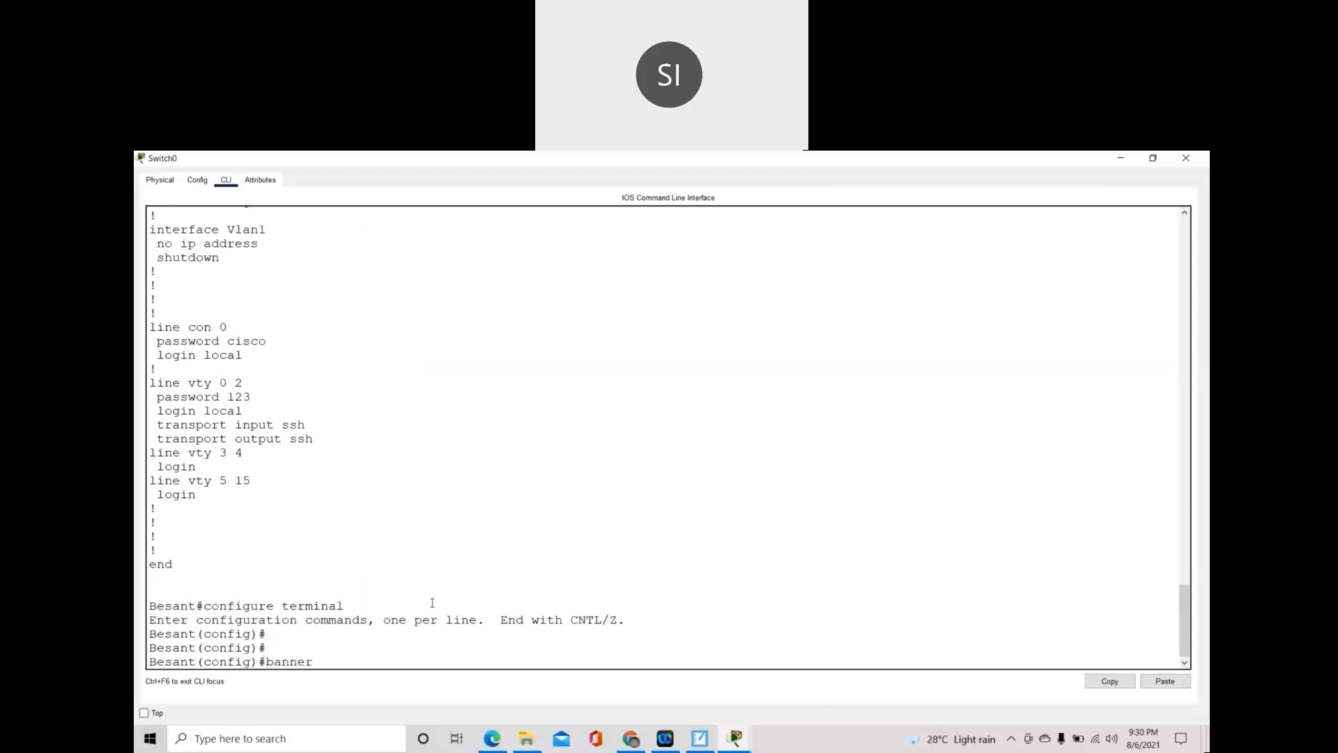
text( motd "welcome to Besant Techn)
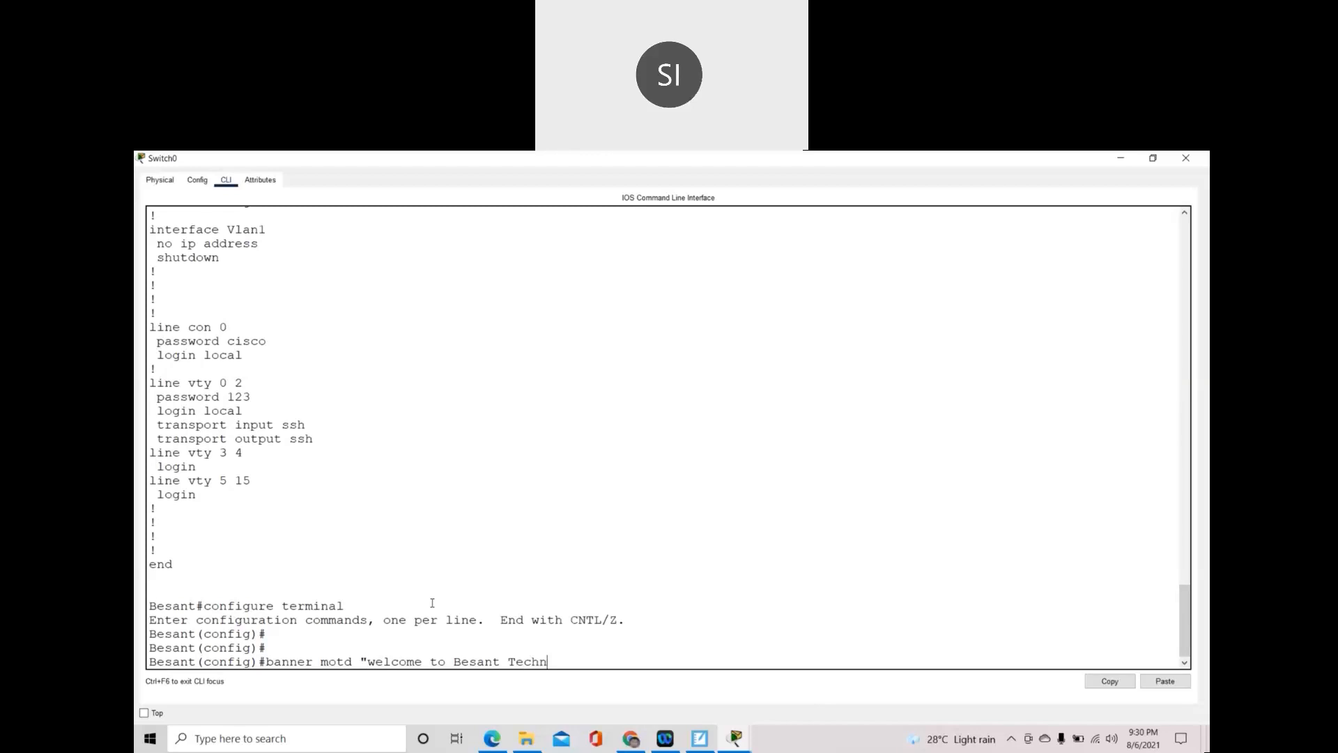
text(ology)
key(Return)
text(exit)
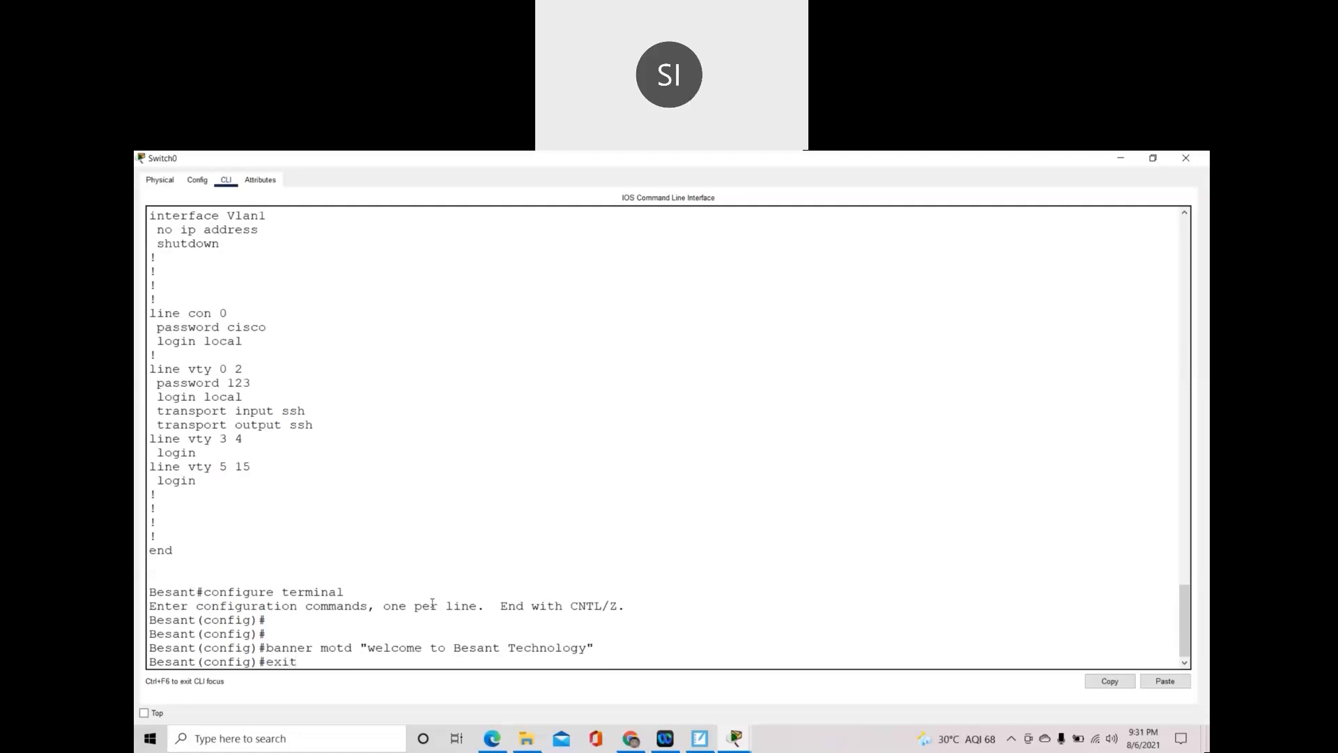
key(Return)
- Log out of Switch0 and highlight the welcome banner and the banner motd command
text(exit)
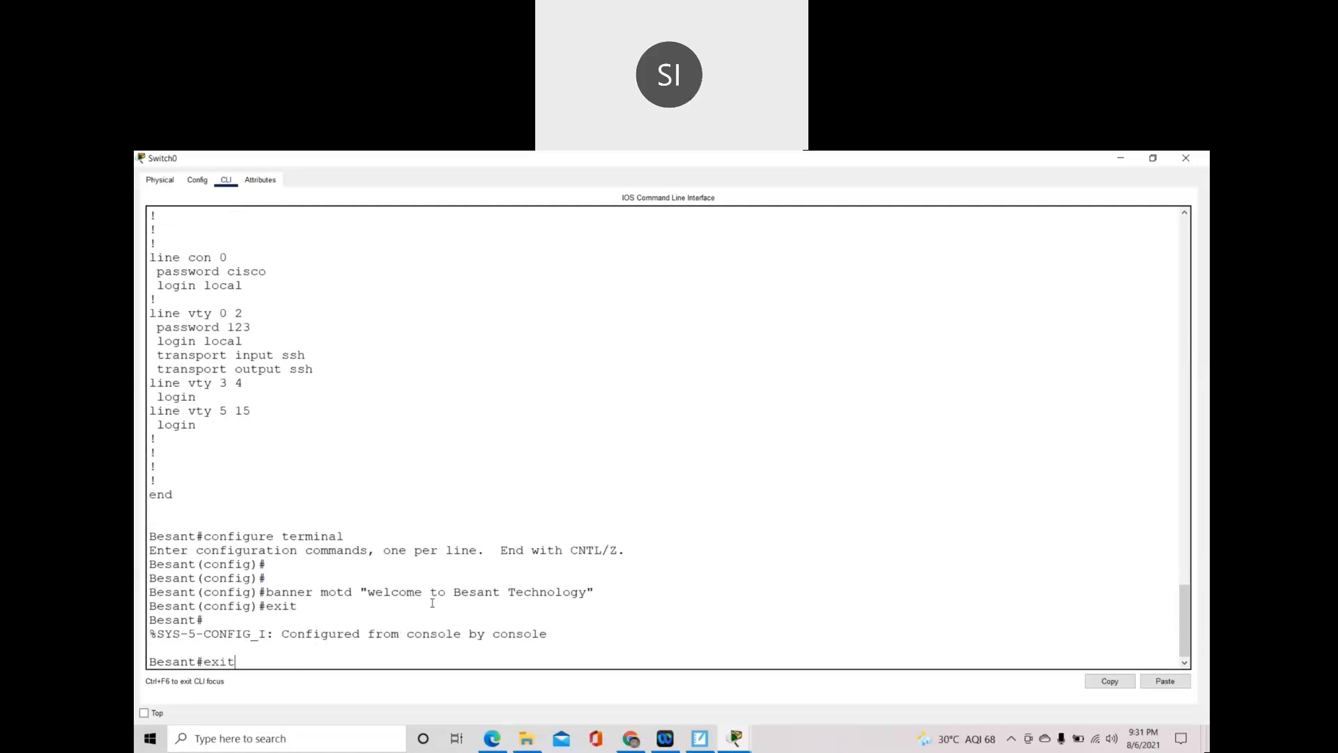
key(Return)
key(Return)
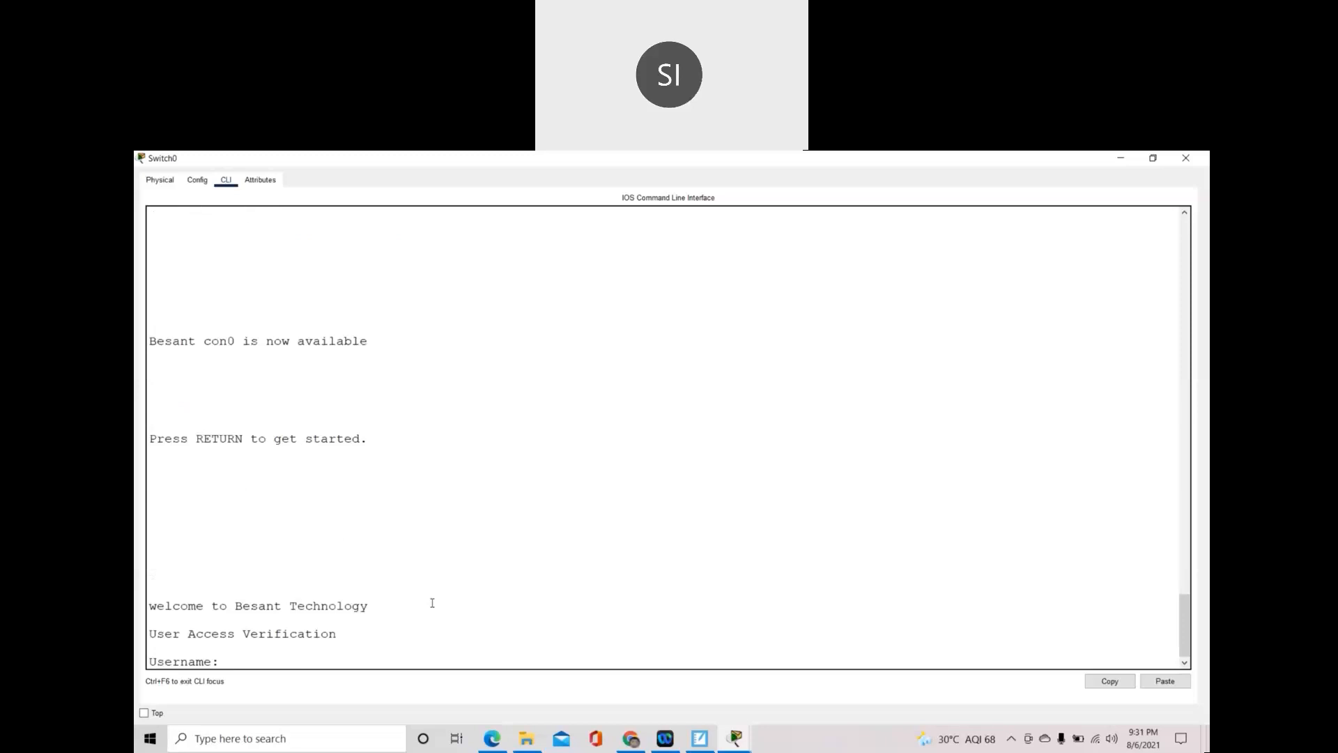
drag(368, 605, 148, 606)
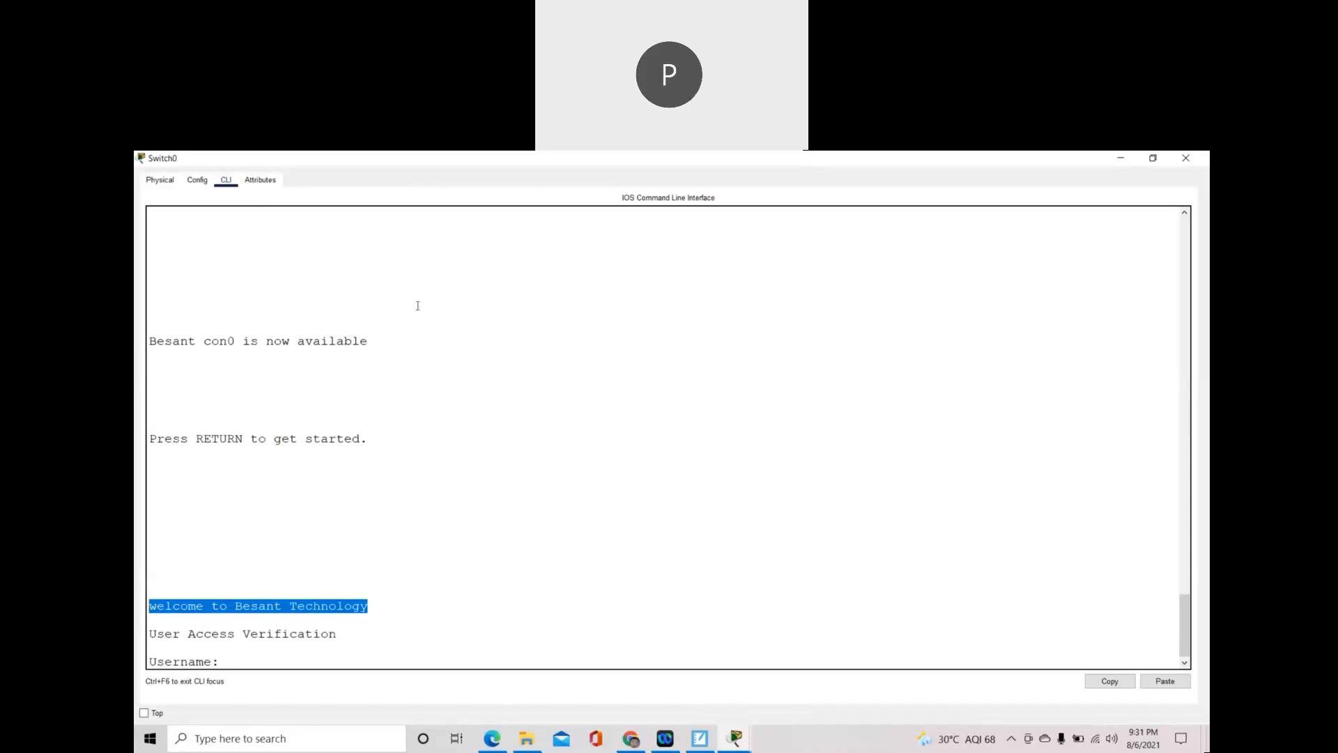
scroll(558, 321, up, 5)
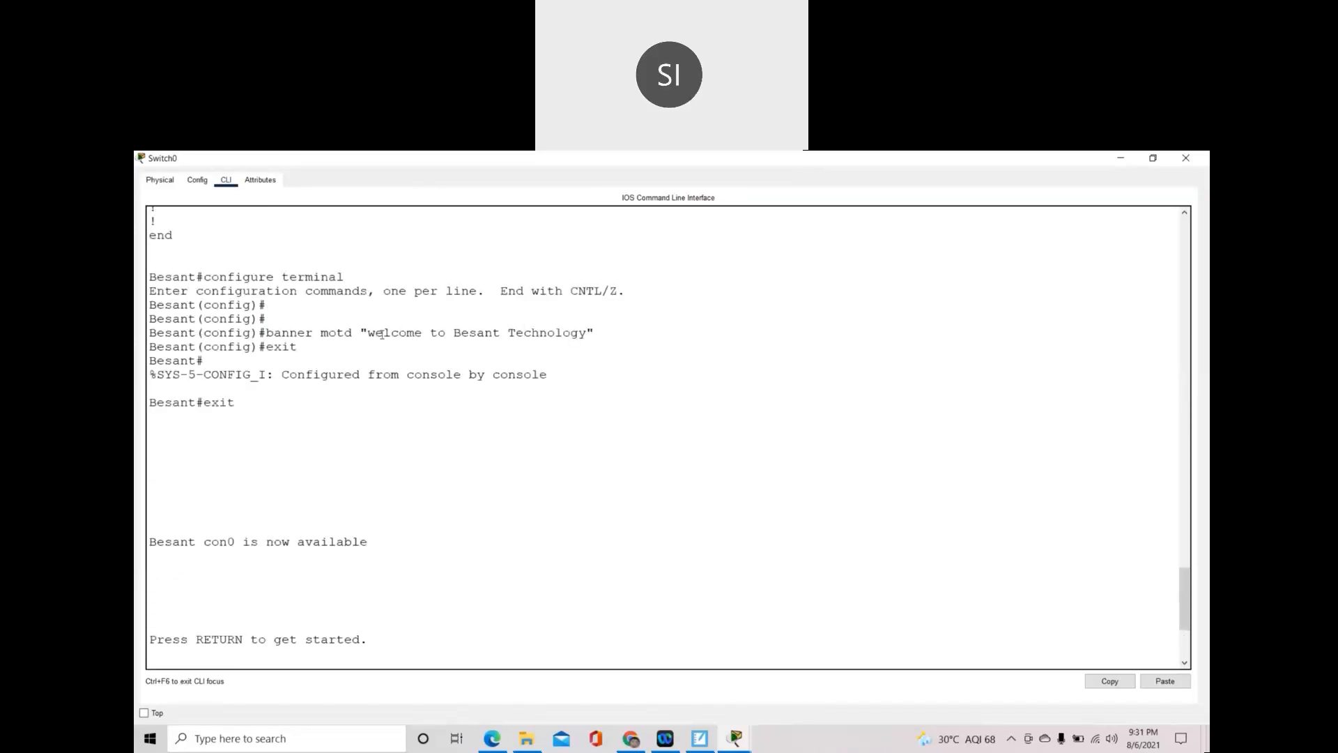
drag(375, 333, 588, 324)
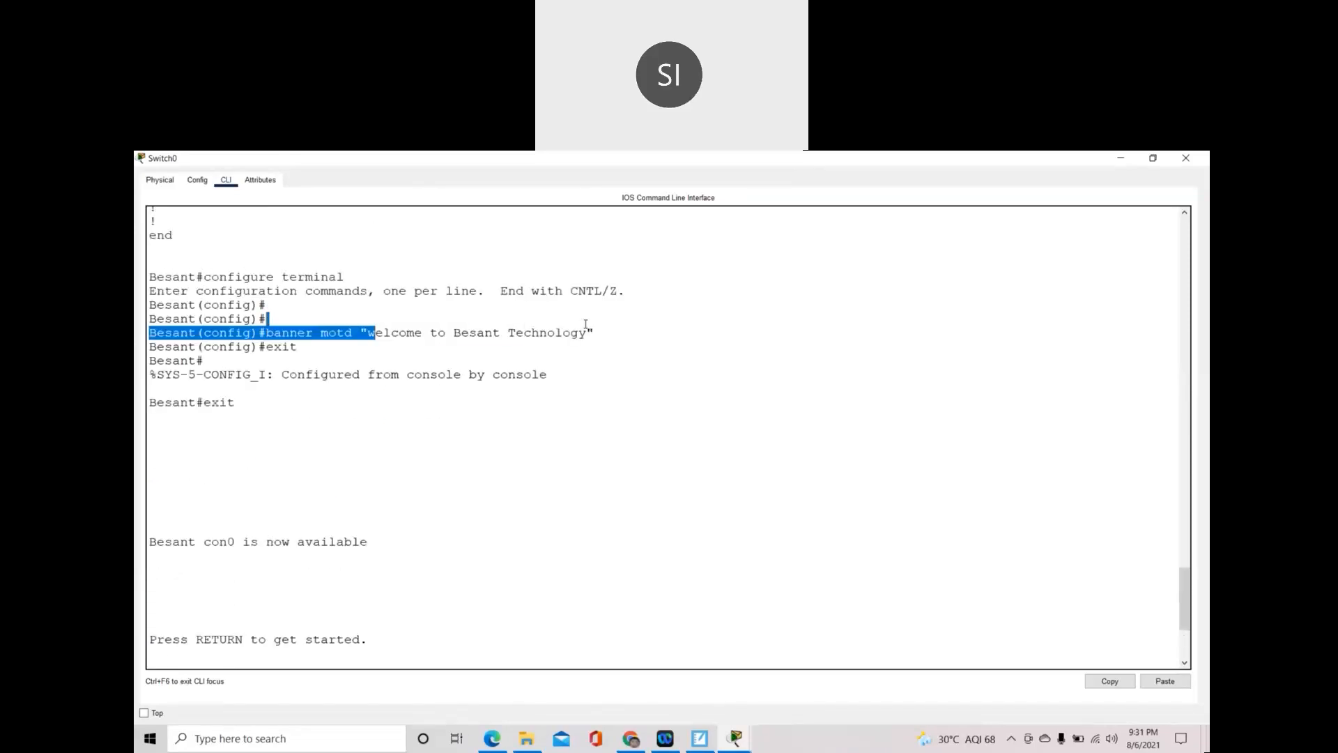
- In SMART Notebook, write the underlined heading '6) Banner'
click(700, 738)
drag(357, 504, 357, 528)
drag(338, 478, 369, 575)
mouse_move(402, 504)
mouse_down()
mouse_move(407, 533)
mouse_move(405, 520)
mouse_move(487, 490)
mouse_move(497, 512)
mouse_up()
drag(374, 554, 542, 489)
drag(457, 563, 521, 548)
drag(464, 580, 504, 567)
- Handwrite the example command banner motd "welcome to CCNA class" under the heading
drag(486, 514, 481, 582)
drag(500, 512, 500, 587)
mouse_move(532, 533)
mouse_down()
mouse_move(532, 589)
mouse_move(583, 545)
mouse_move(635, 551)
mouse_move(651, 530)
mouse_move(725, 532)
mouse_move(730, 496)
mouse_move(734, 551)
mouse_move(784, 472)
mouse_move(830, 514)
mouse_move(863, 516)
mouse_move(885, 491)
mouse_move(903, 516)
mouse_move(942, 520)
mouse_up()
mouse_move(984, 452)
mouse_down()
mouse_move(979, 512)
mouse_move(1063, 467)
mouse_move(1081, 481)
mouse_move(1096, 456)
mouse_move(1102, 481)
mouse_move(1137, 436)
mouse_move(1143, 491)
mouse_move(1156, 462)
mouse_move(1171, 491)
mouse_up()
drag(1158, 438, 1159, 446)
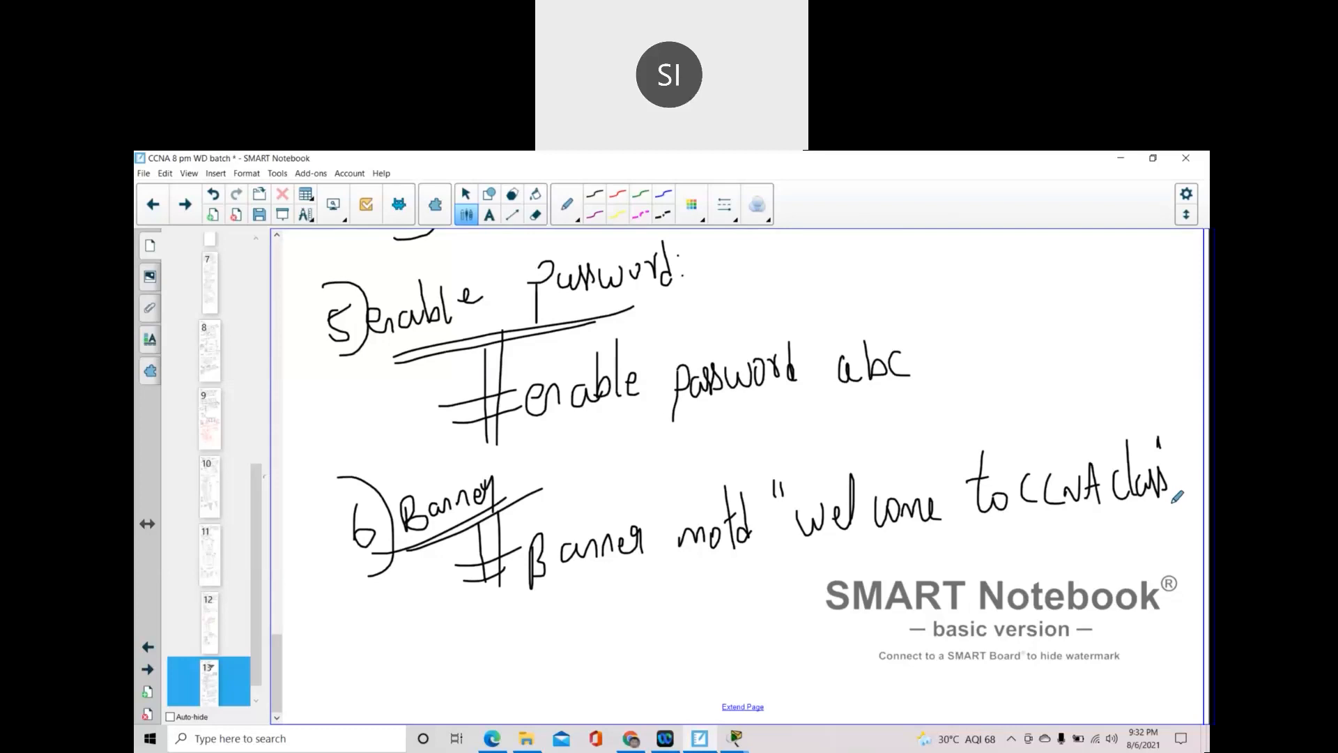
- Scroll back through earlier notes and open page 1, the Day-1 CCNA certifications overview
scroll(864, 520, up, 1)
scroll(865, 520, up, 12)
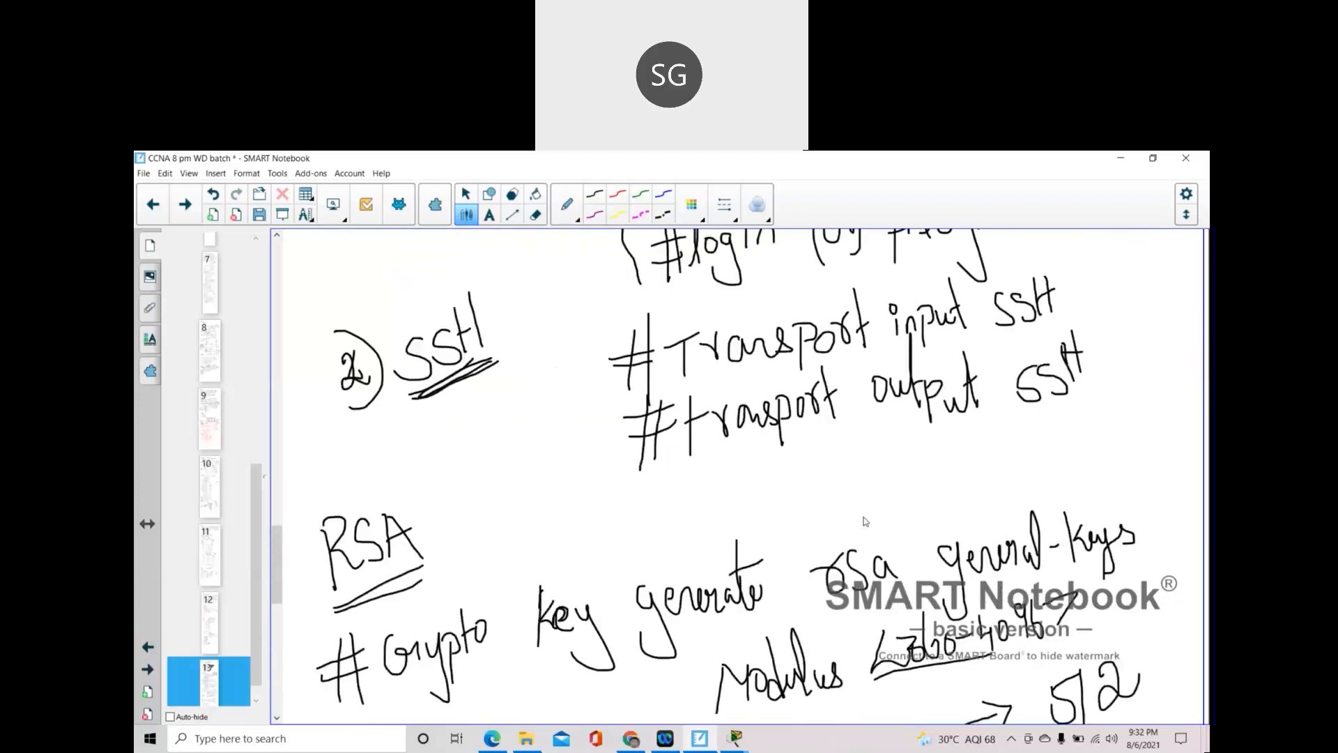
scroll(864, 521, up, 15)
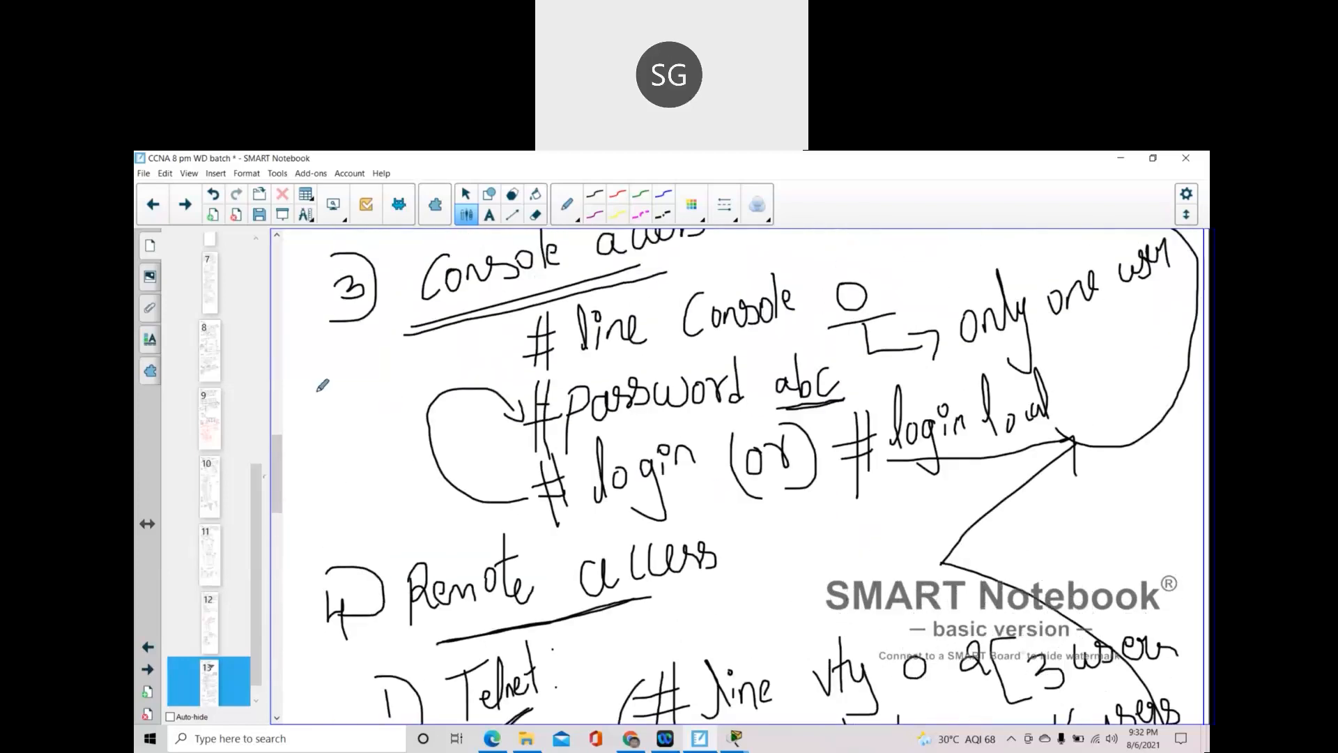
scroll(322, 385, up, 1)
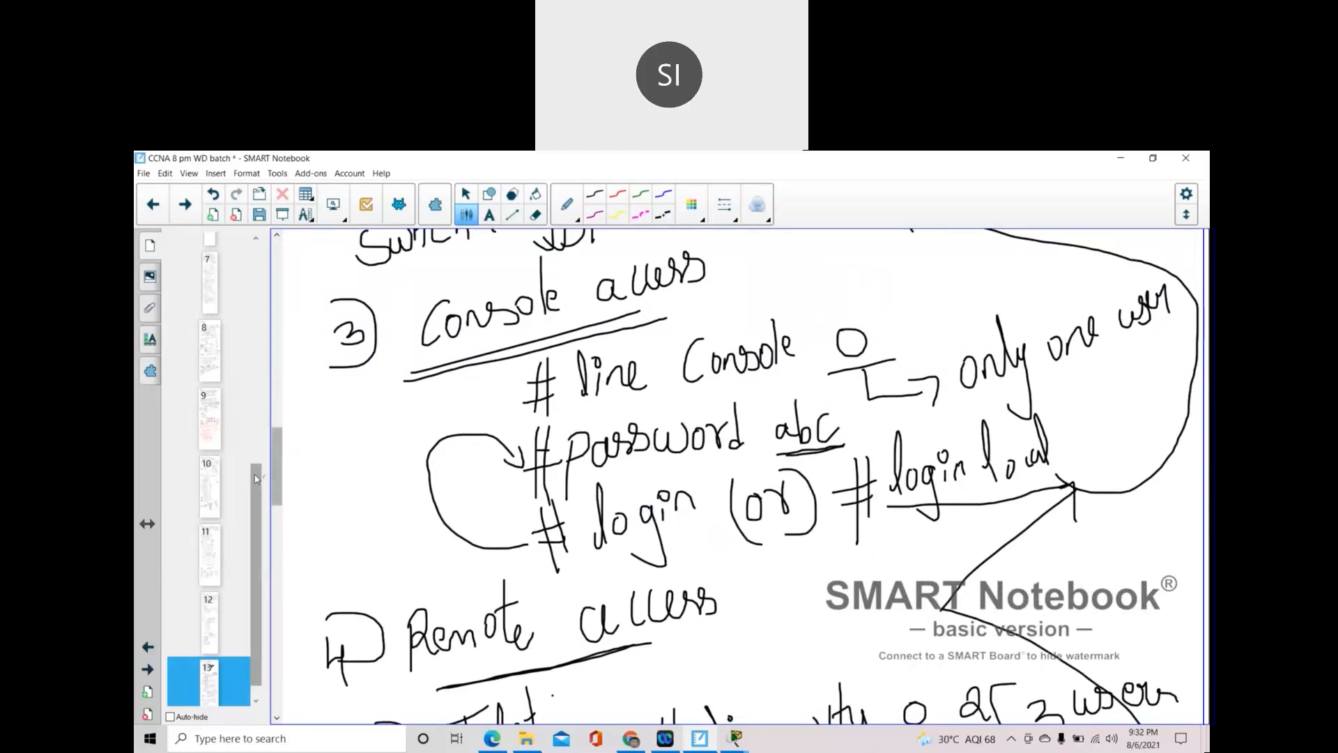
drag(277, 465, 279, 238)
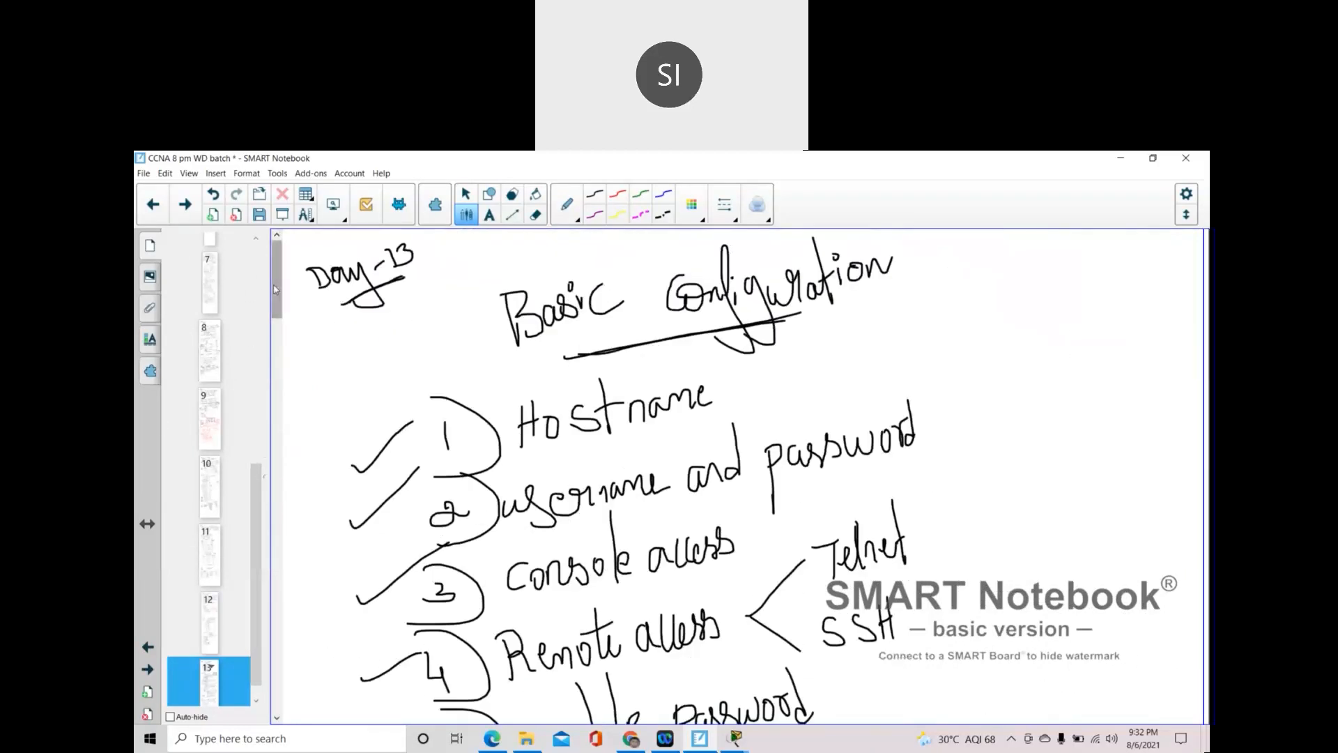
drag(257, 523, 258, 242)
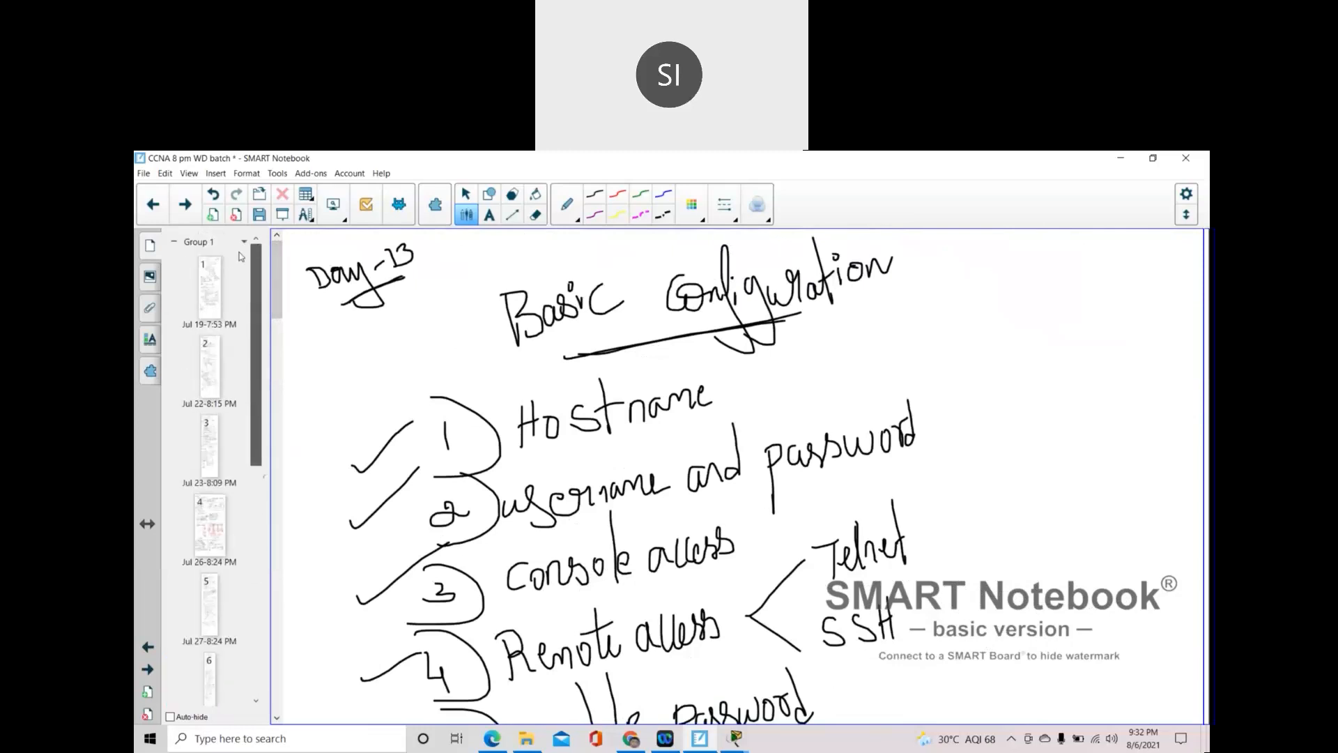
click(218, 288)
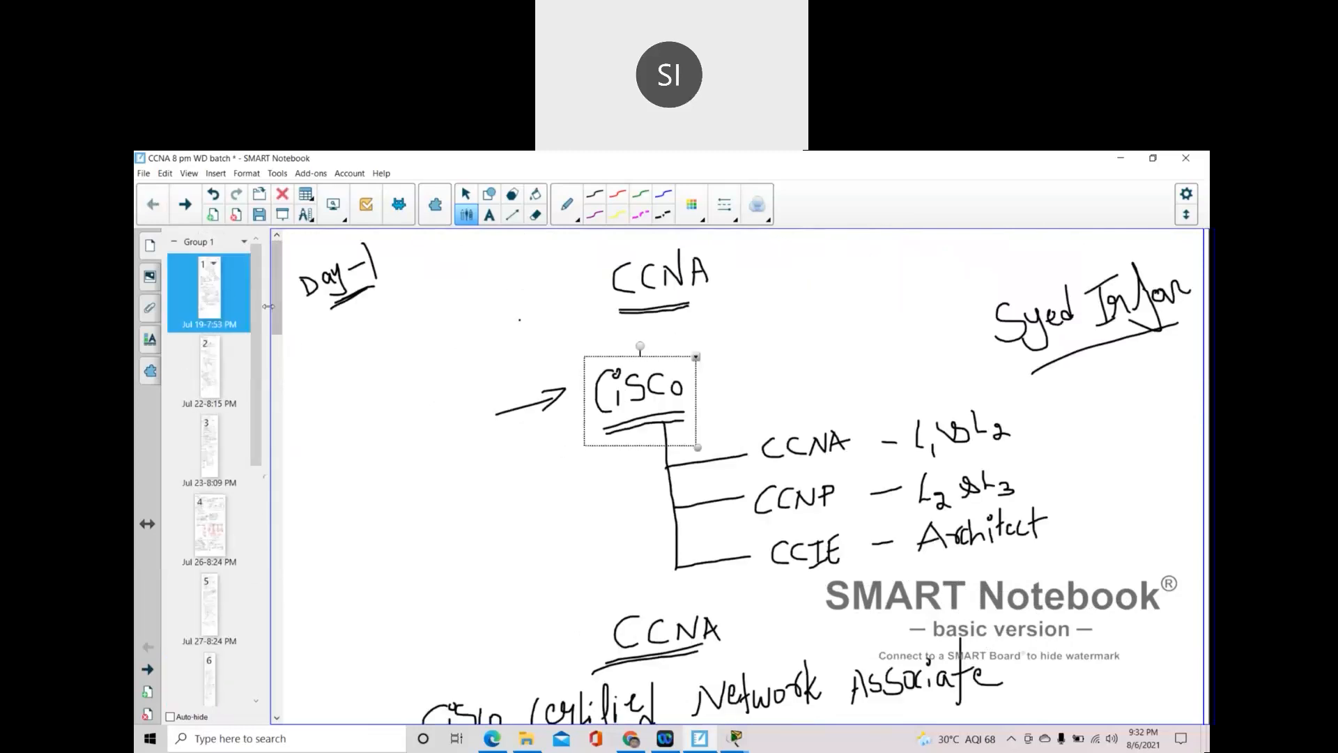
- Return to page 13 and show the Hostname notes (enable, configure terminal, hostname cisco)
scroll(255, 347, down, 10)
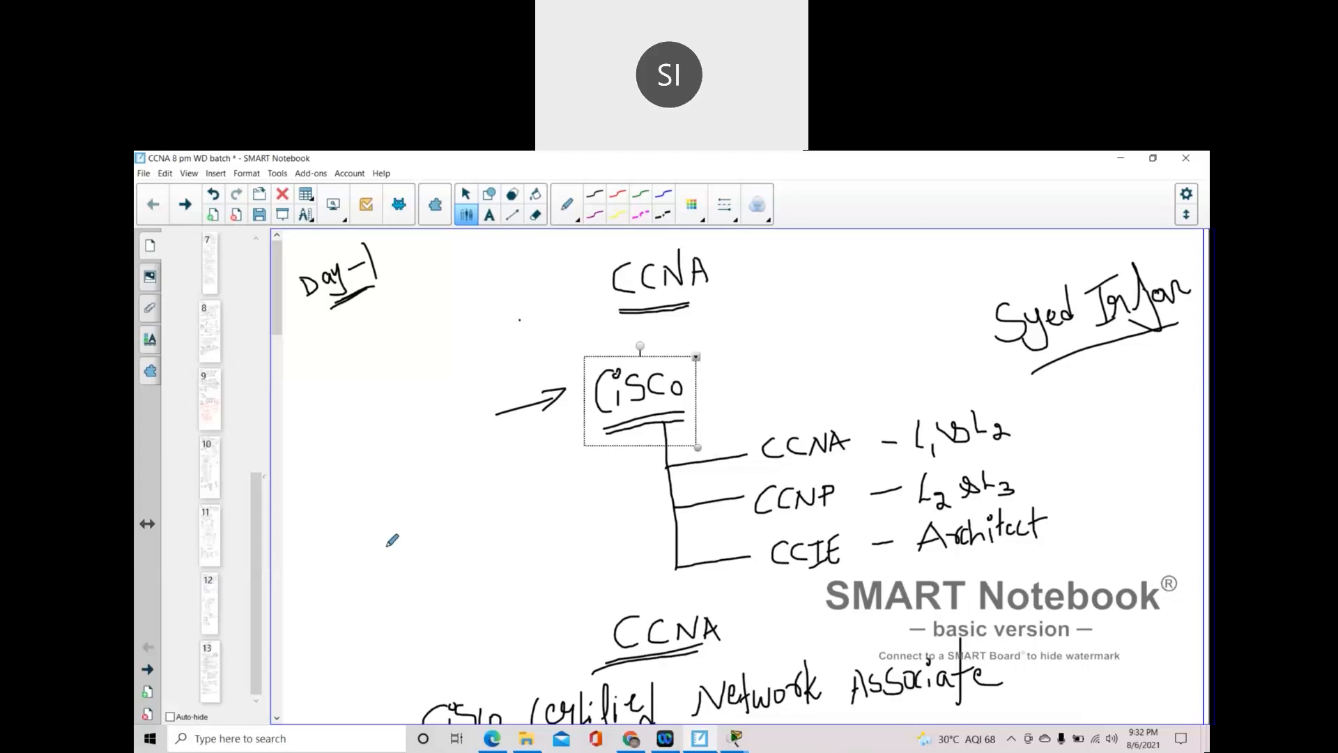
click(209, 673)
scroll(747, 579, down, 15)
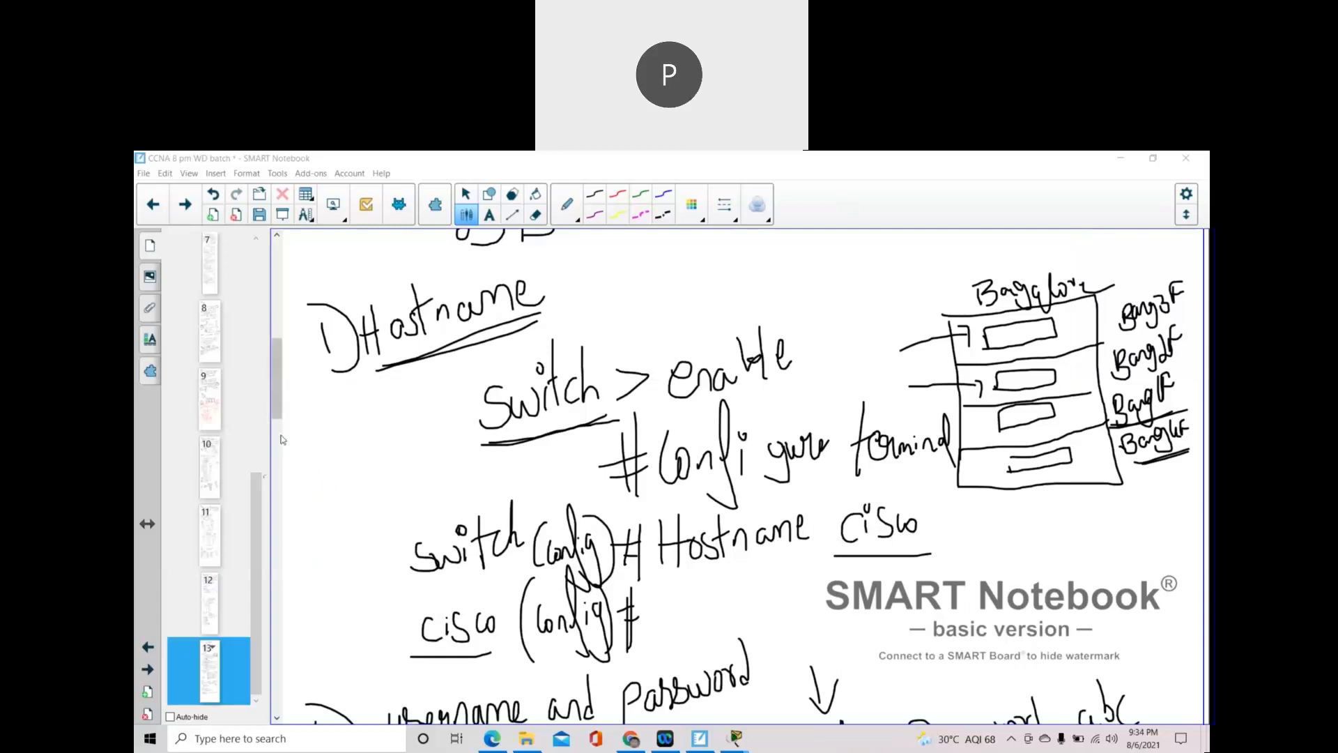
- Tick Hostname, slash items 3 and 4, and underline Hostname in the checklist
drag(280, 404, 280, 306)
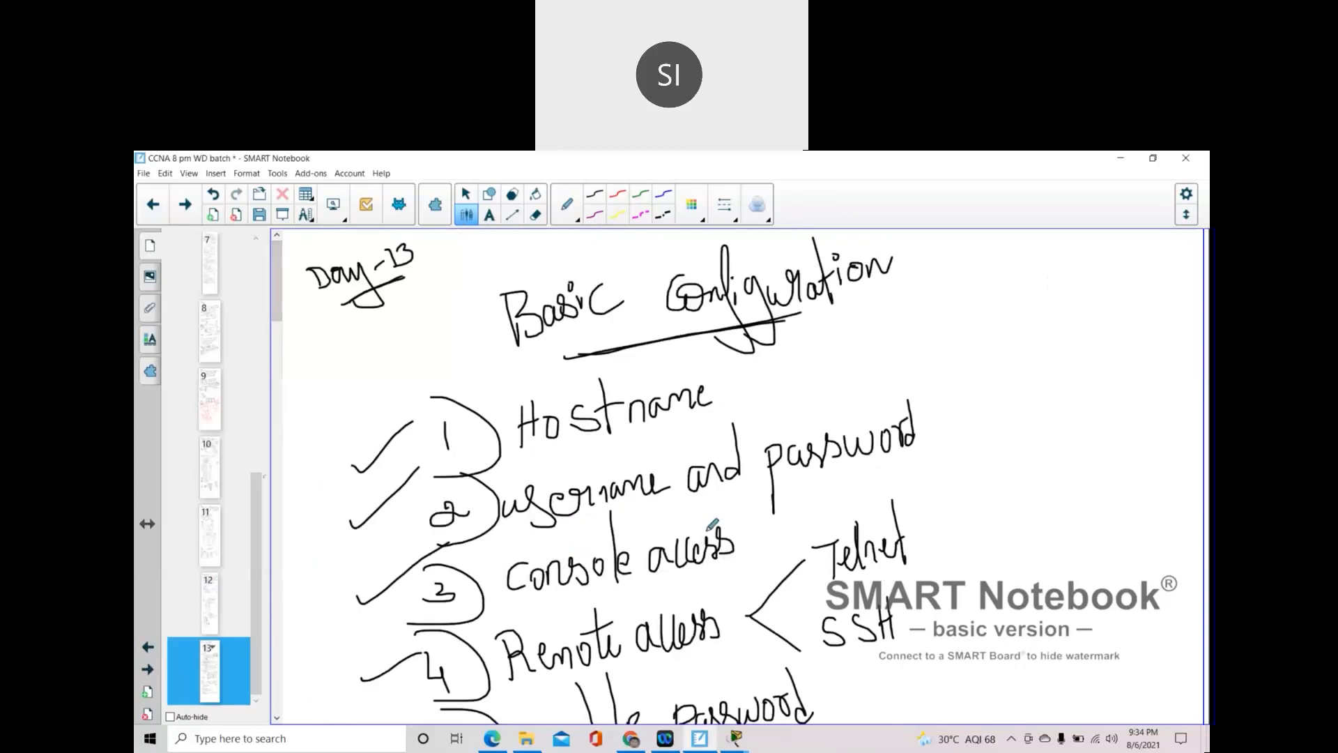
scroll(725, 603, down, 1)
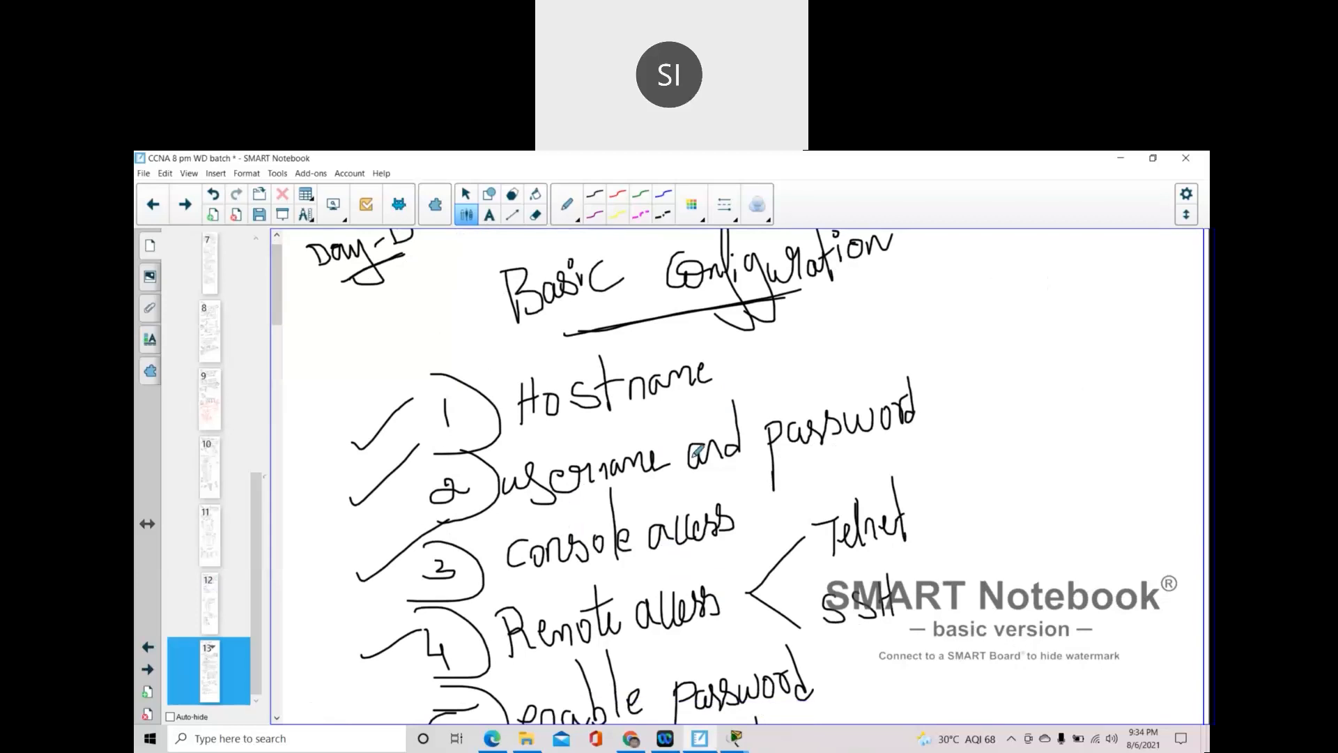
drag(739, 377, 811, 333)
mouse_move(393, 671)
mouse_down()
mouse_move(438, 607)
mouse_move(462, 525)
mouse_up()
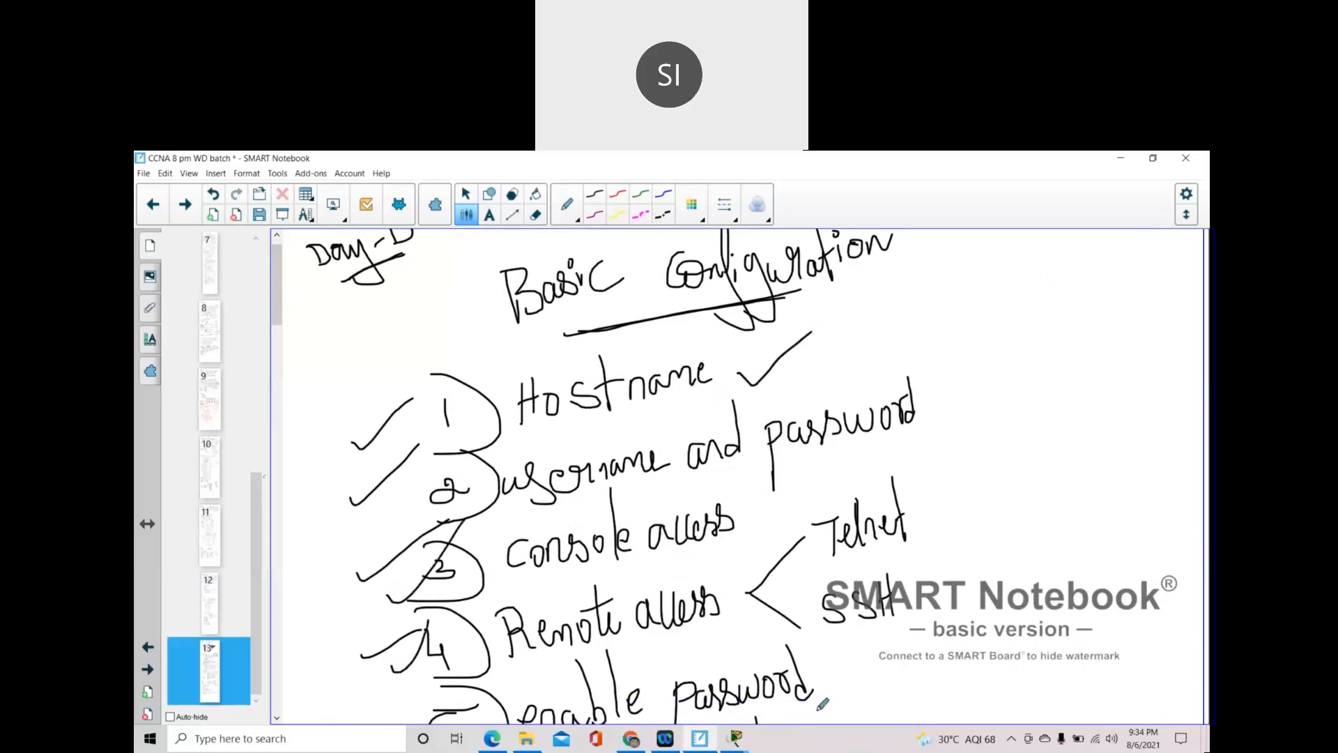
scroll(830, 656, down, 4)
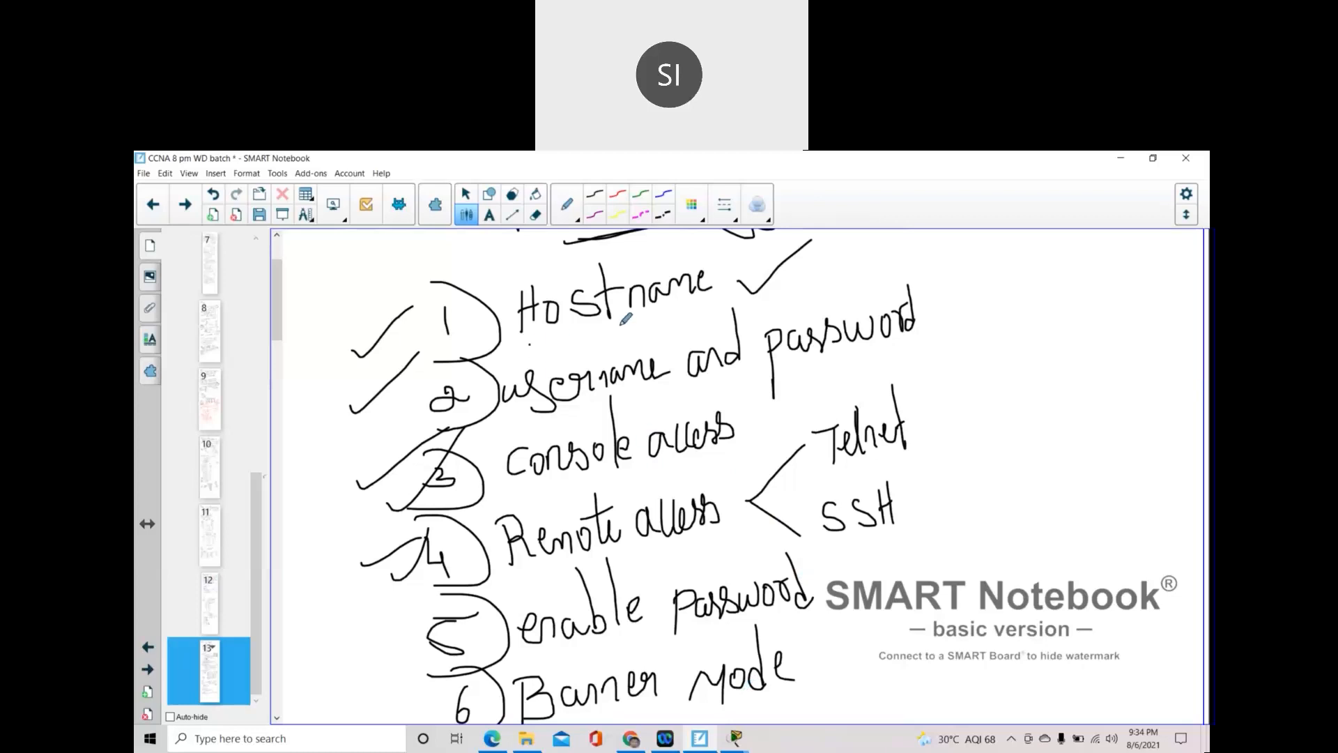
drag(529, 343, 671, 315)
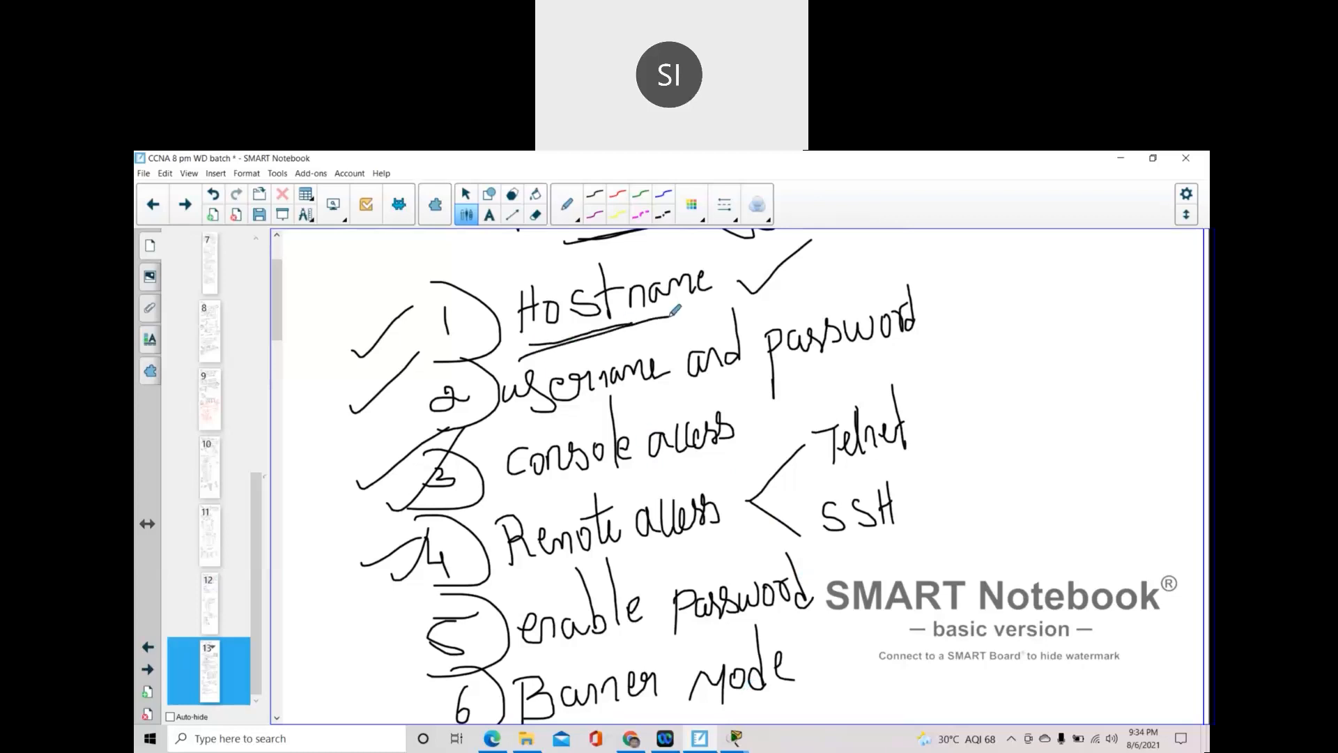